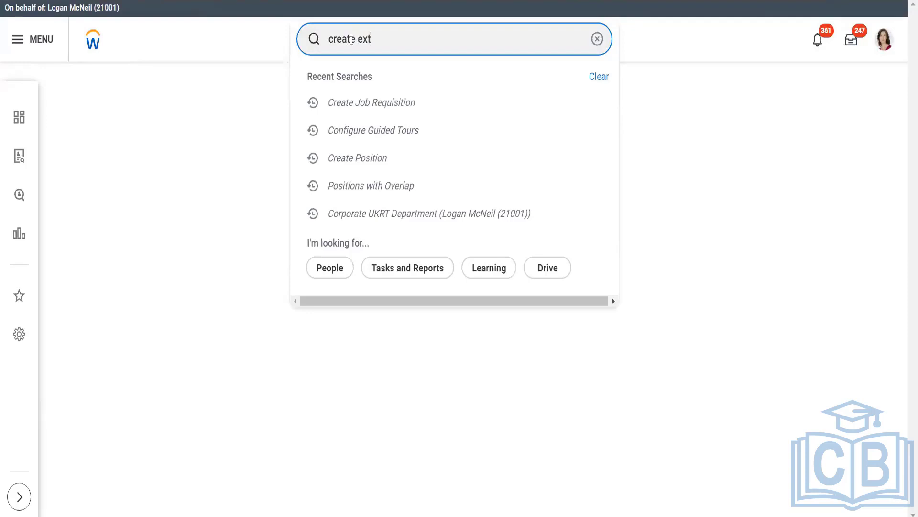
Search for the Create External Career Site task and open it
type("a c")
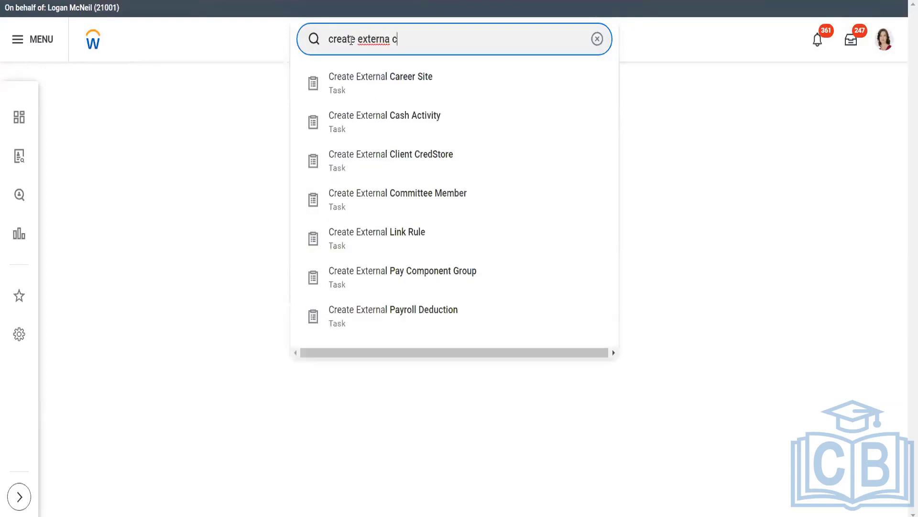
type("ar")
left_click(391, 86)
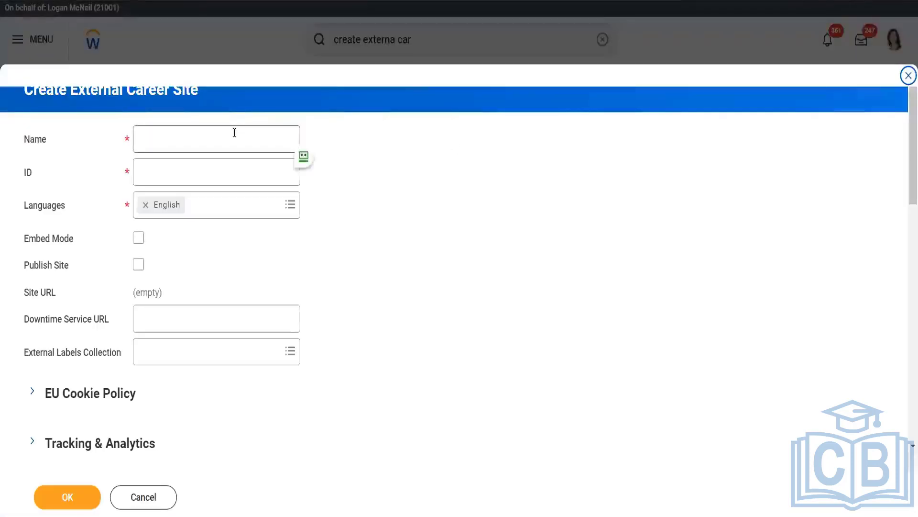
Enter the career site's name and set its ID to 12345
left_click(184, 139)
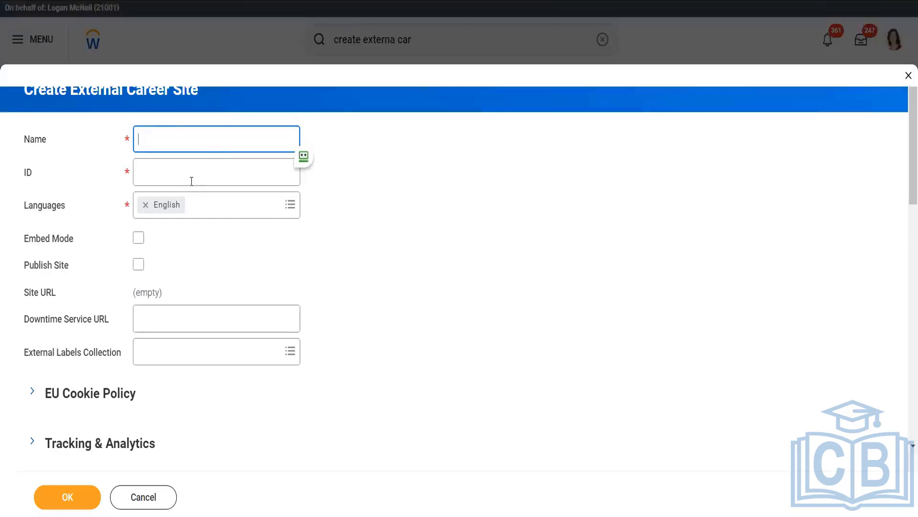
left_click(191, 180)
left_click(205, 136)
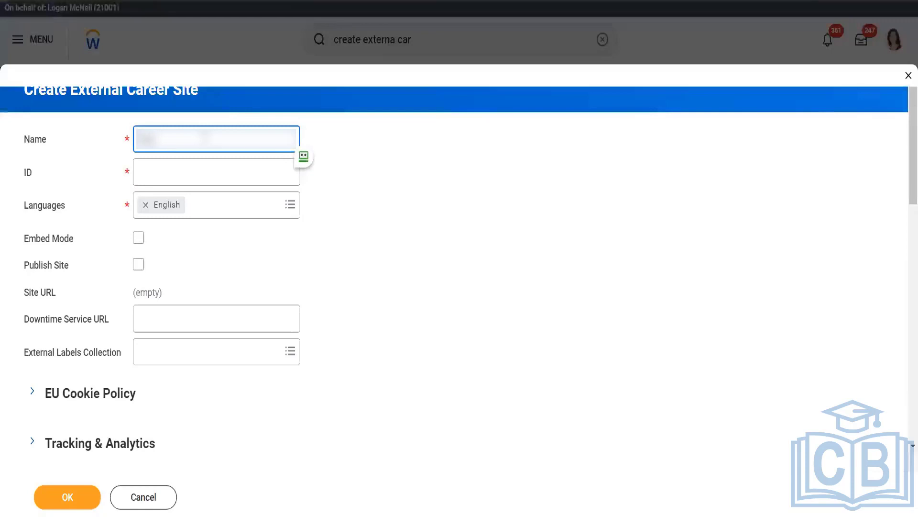
type("Externaling")
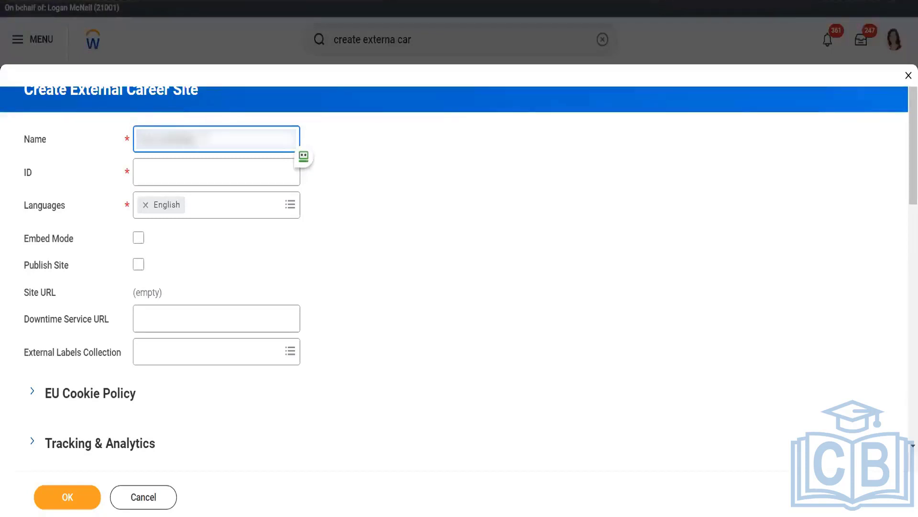
left_click(189, 172)
type("12345")
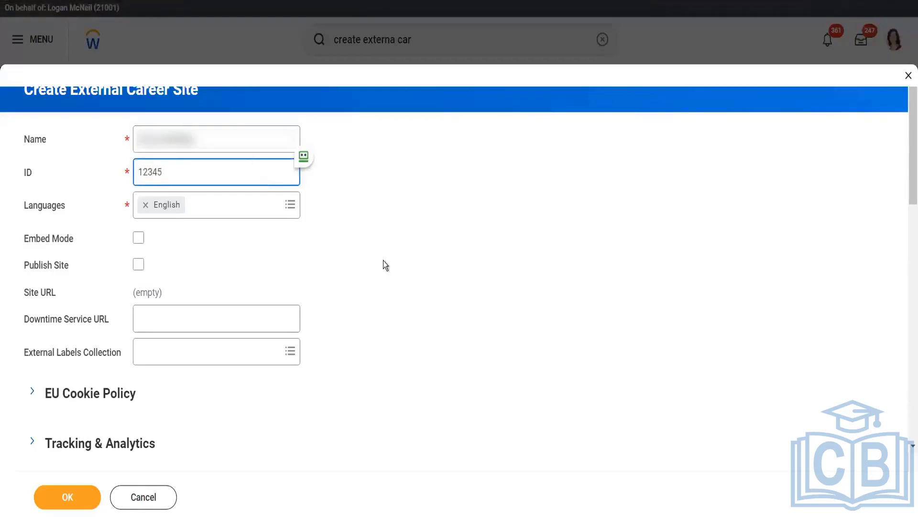
left_click(385, 265)
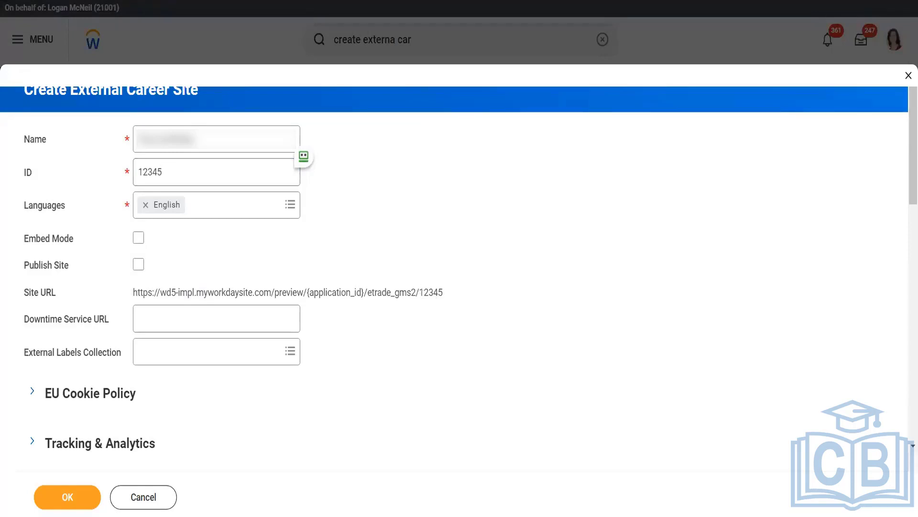
Highlight the full Site URL to examine its address, and clear the selection
mouse_move(423, 292)
left_mouse_down()
mouse_move(448, 298)
mouse_move(420, 293)
left_mouse_up()
left_click_drag(134, 295, 470, 295)
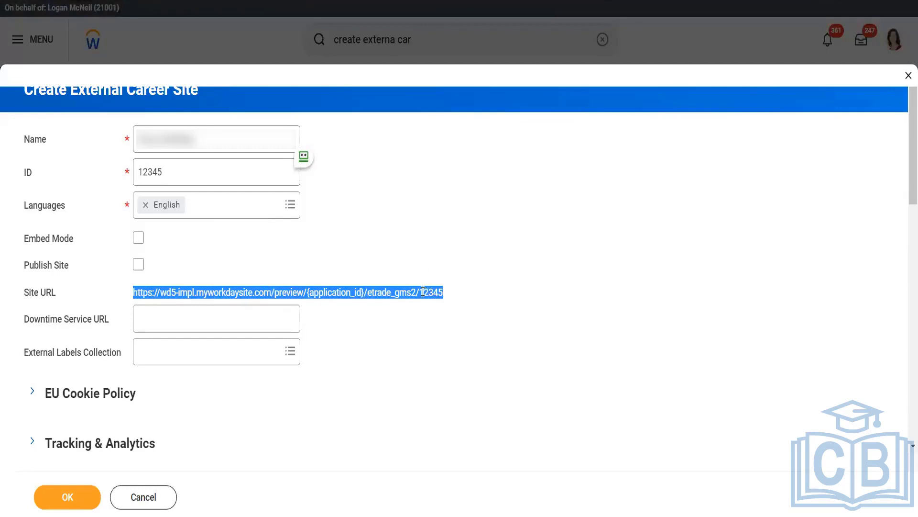
left_click(321, 247)
Add Español to the site's languages and enable Publish Site
left_click(292, 205)
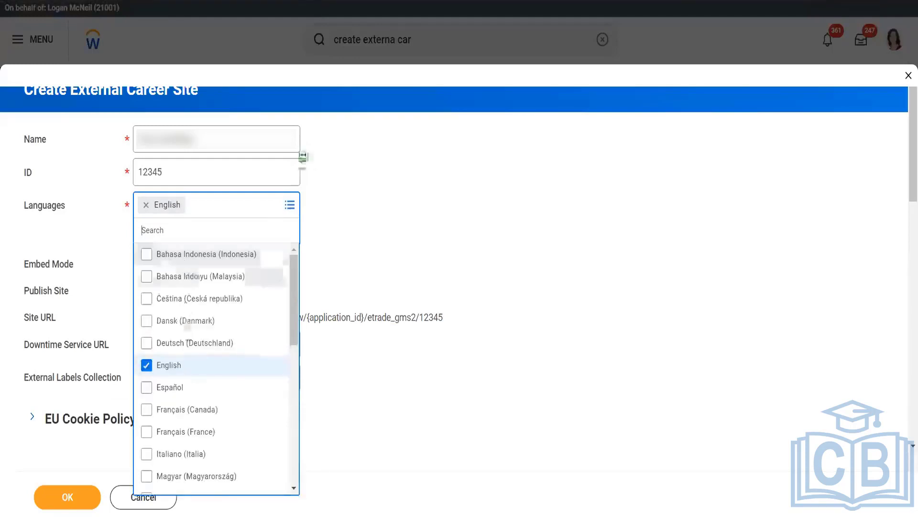
left_click(182, 389)
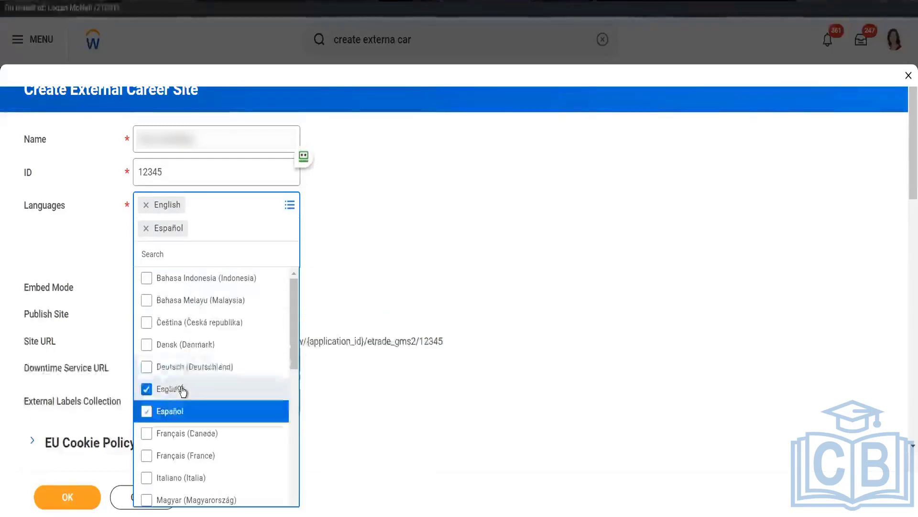
left_click(436, 232)
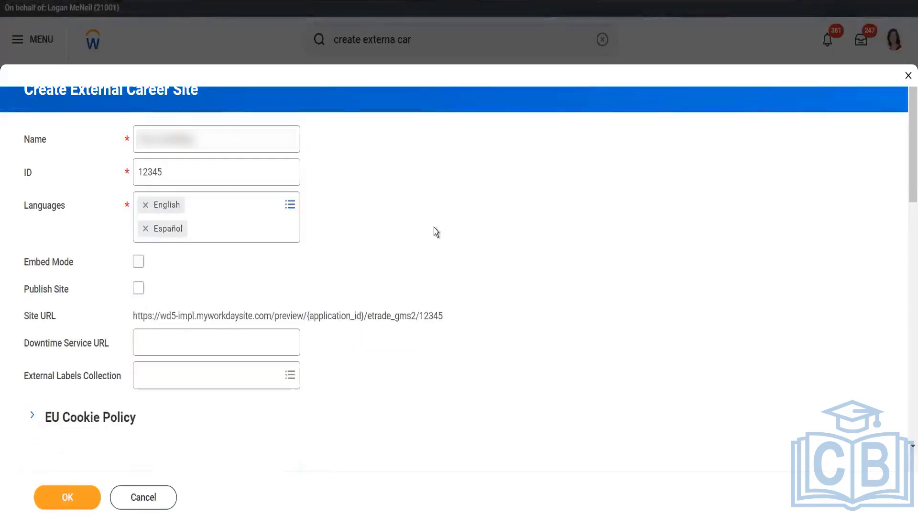
left_click(138, 288)
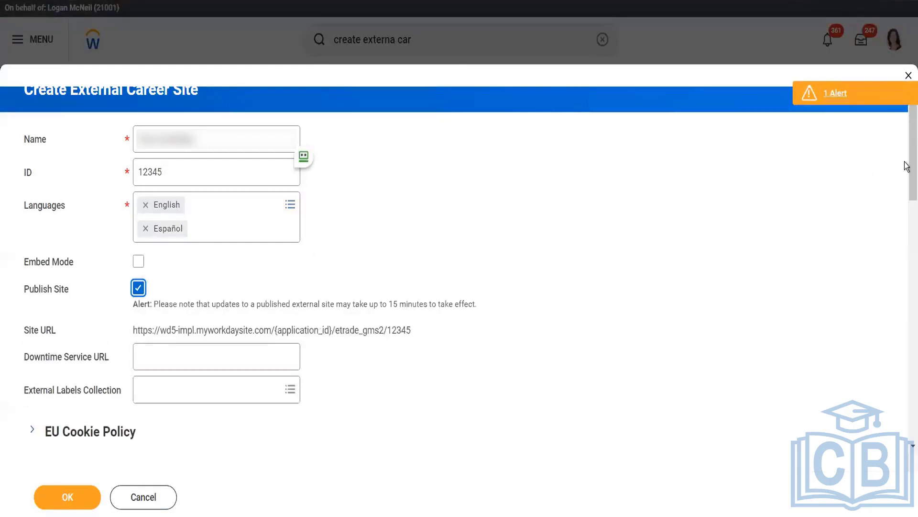
Set the EU Cookie Policy message to "Please accept Cookie Policy." and the Cookie Display Notice to Always Show to all visitors
scroll(908, 211, "down", 5)
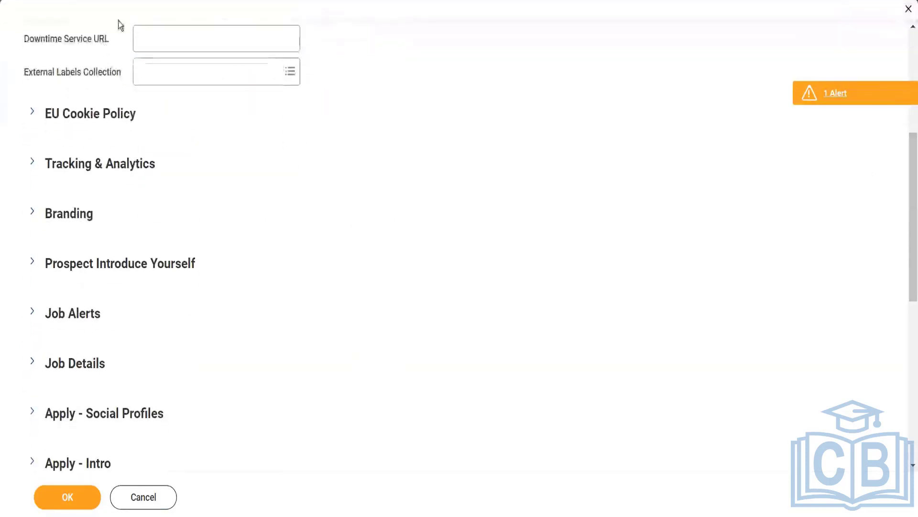
left_click(33, 113)
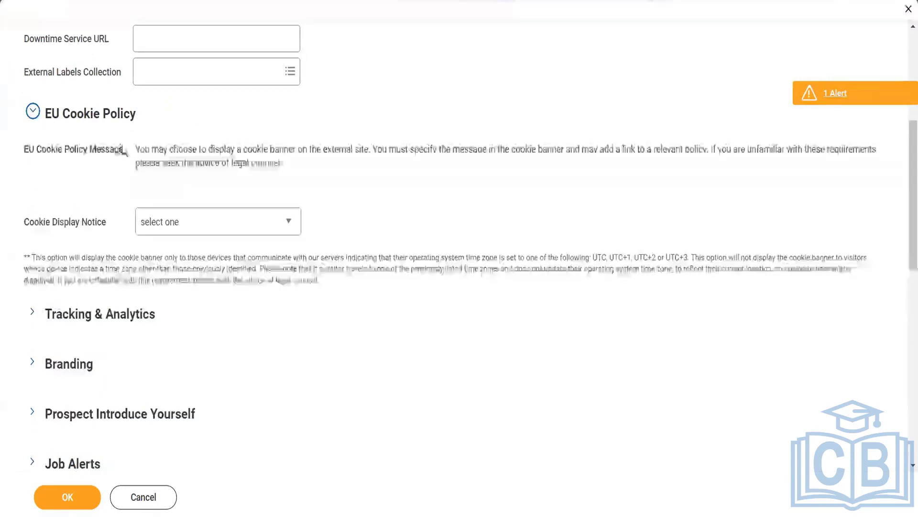
left_click(191, 205)
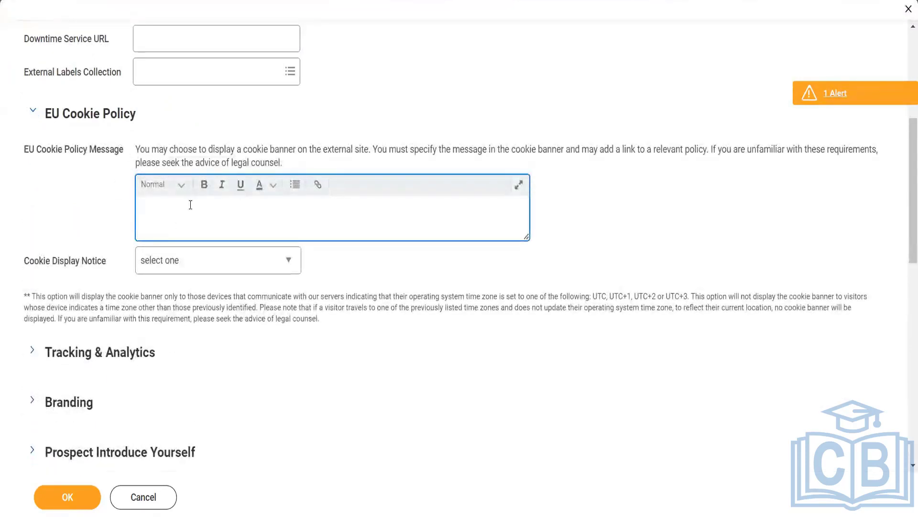
type("Ple")
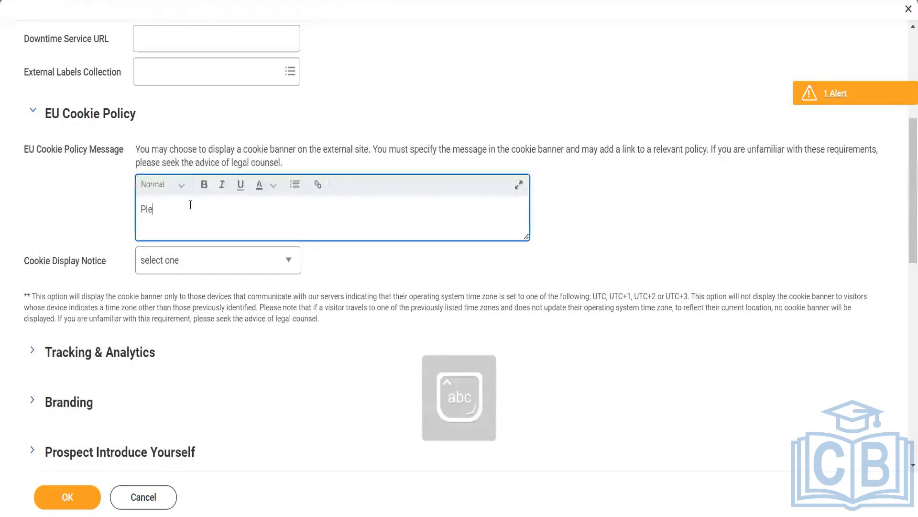
type("ase accept Cookie")
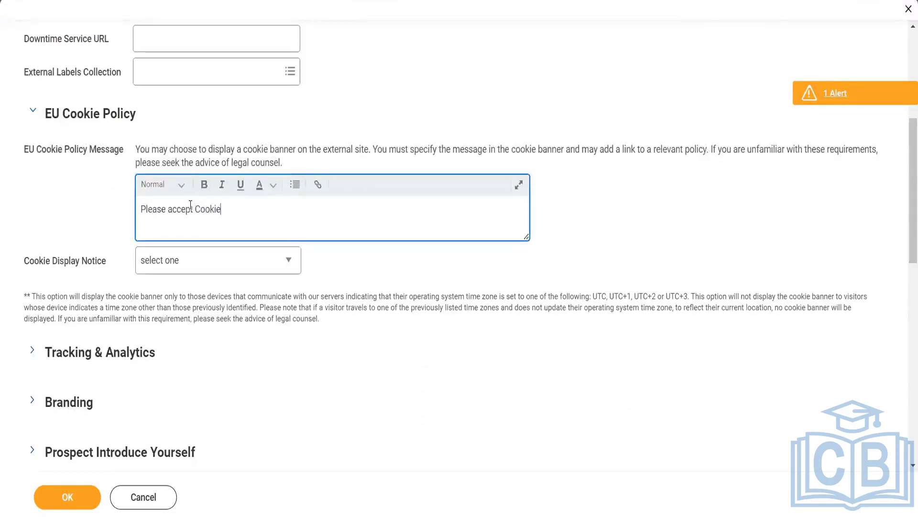
type(" Policy.")
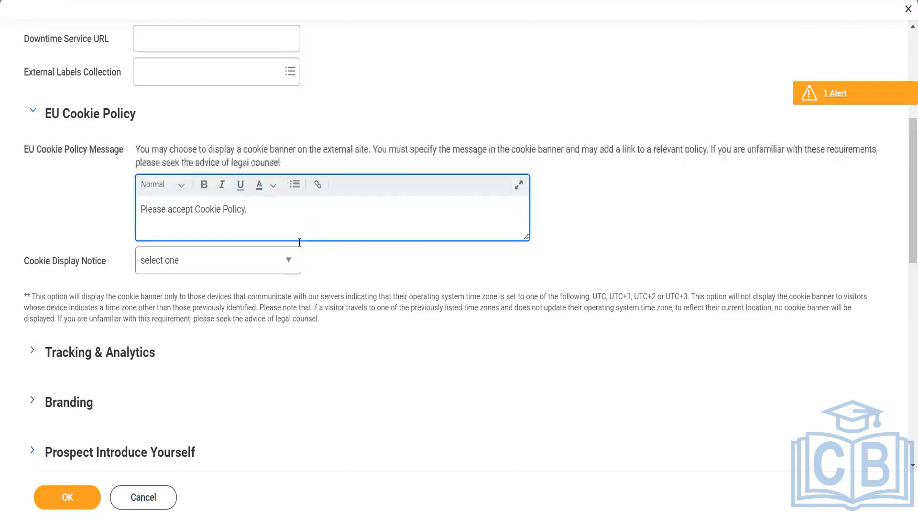
left_click(266, 270)
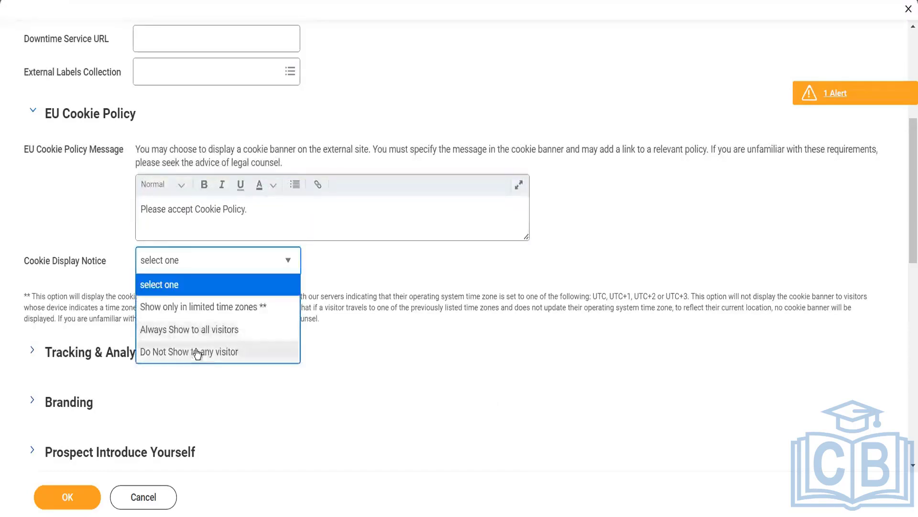
left_click(202, 330)
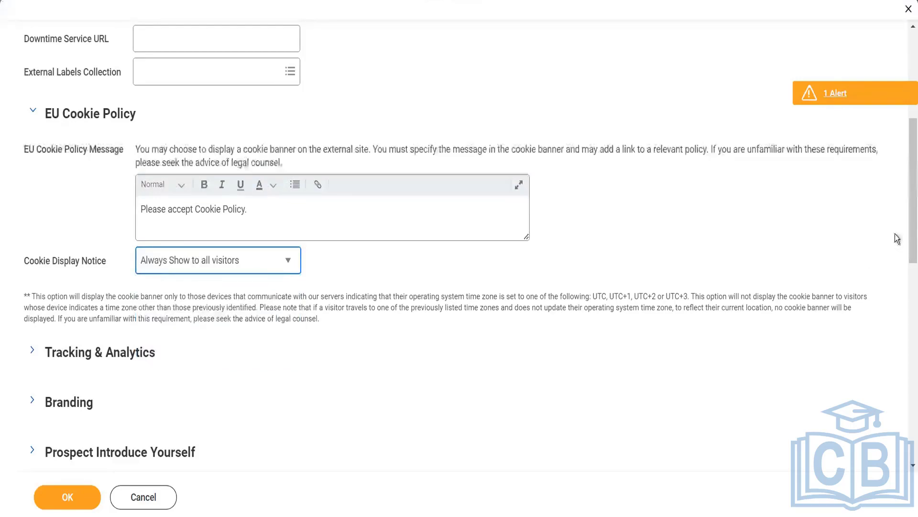
In the Branding section, choose Default Brand - External Careers as the published brand and place the cursor in Header Title
scroll(459, 259, "down", 3)
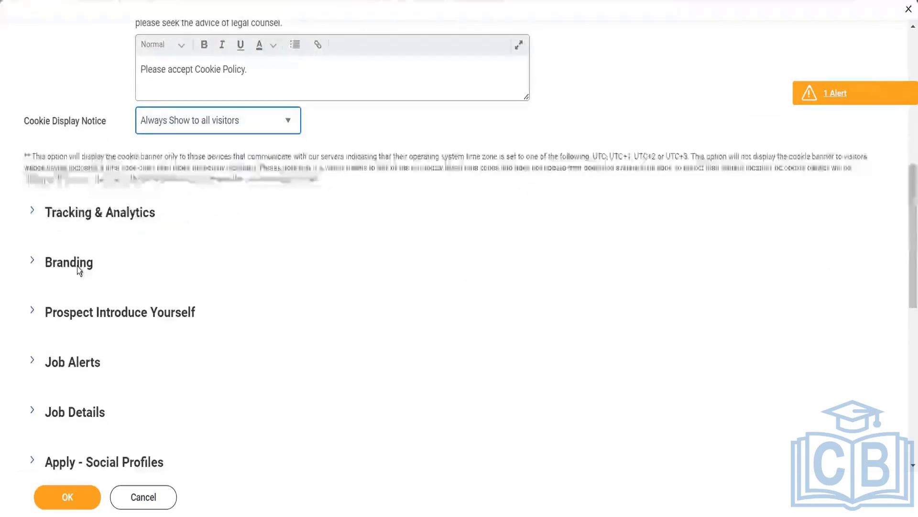
left_click(30, 264)
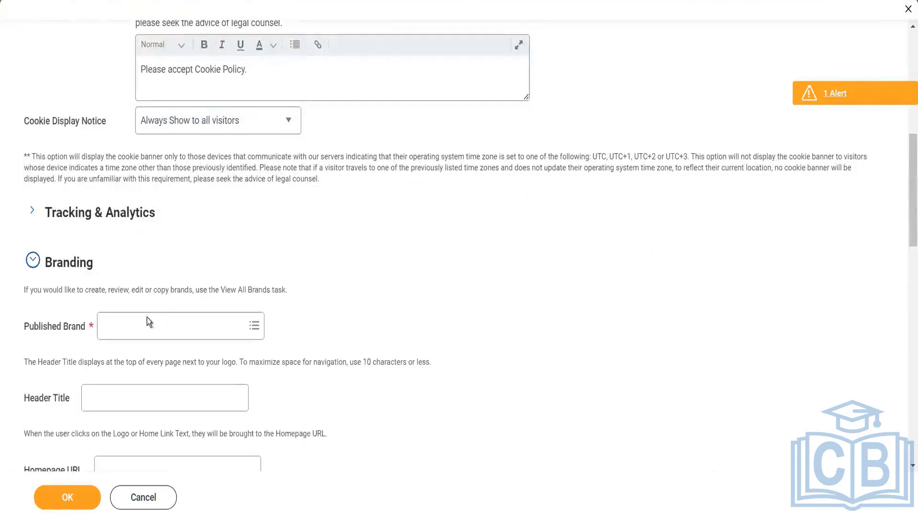
left_click(151, 324)
type("test")
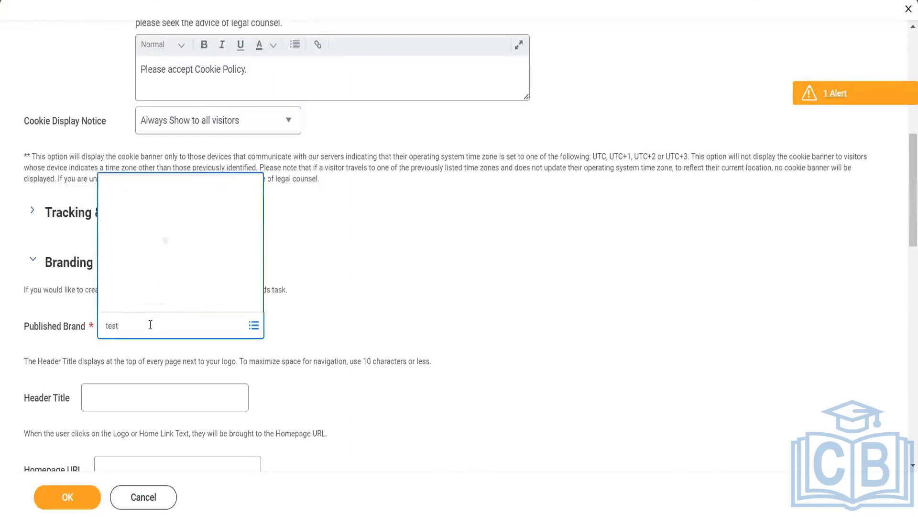
key("Return")
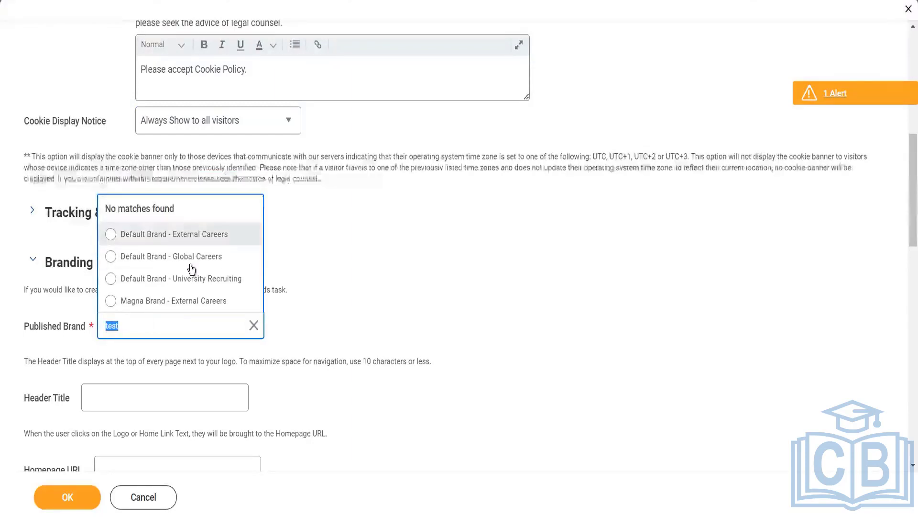
left_click(209, 242)
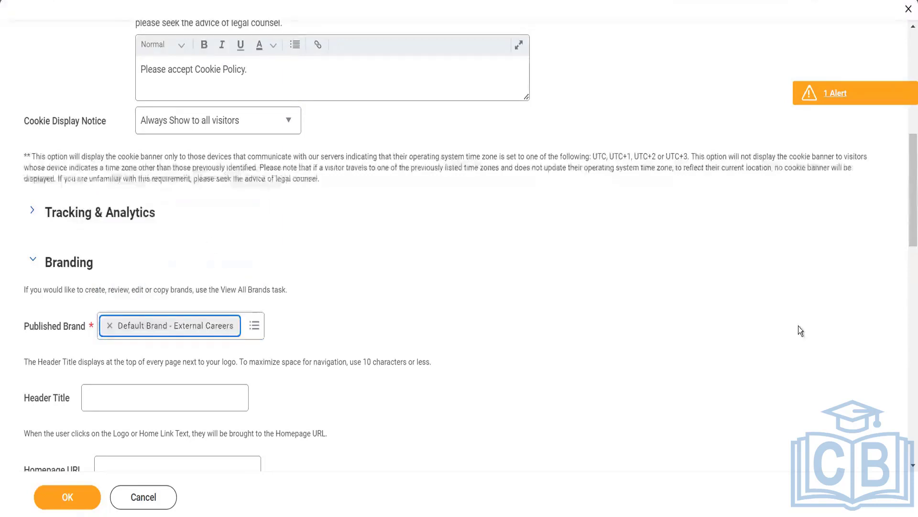
left_click_drag(906, 166, 908, 195)
left_click(212, 283)
type("Su")
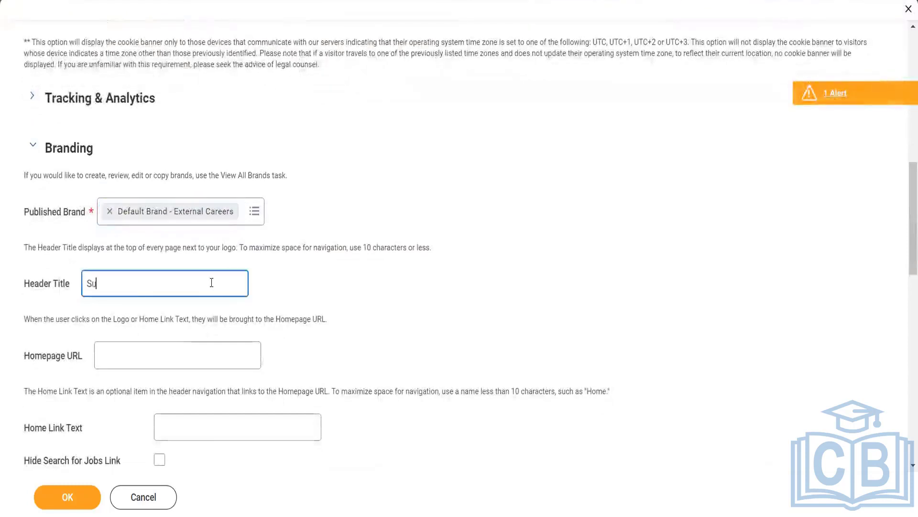
type("tter Hea")
key("BackSpace")
key("BackSpace")
key("BackSpace")
key("BackSpace")
key("BackSpace")
key("BackSpace")
key("BackSpace")
key("BackSpace")
key("BackSpace")
key("BackSpace")
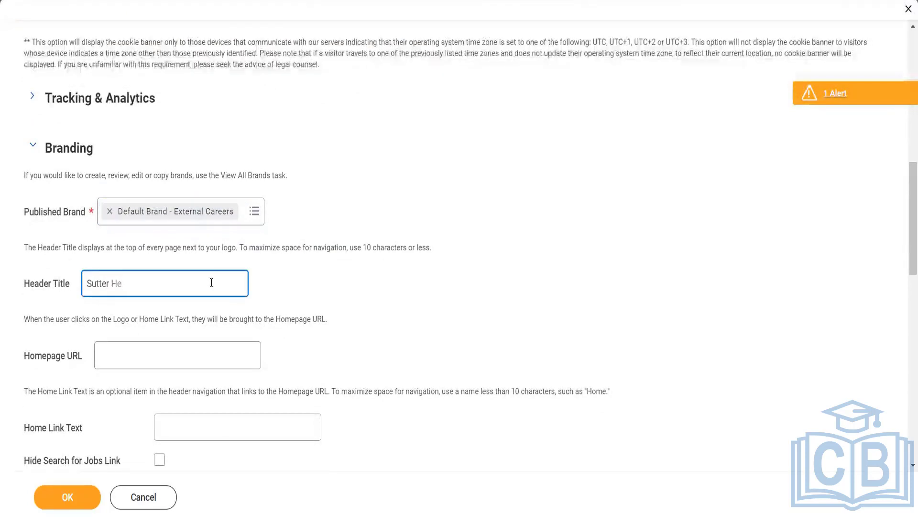
Enter Mountain as the header title in the Branding section
type("Mountain")
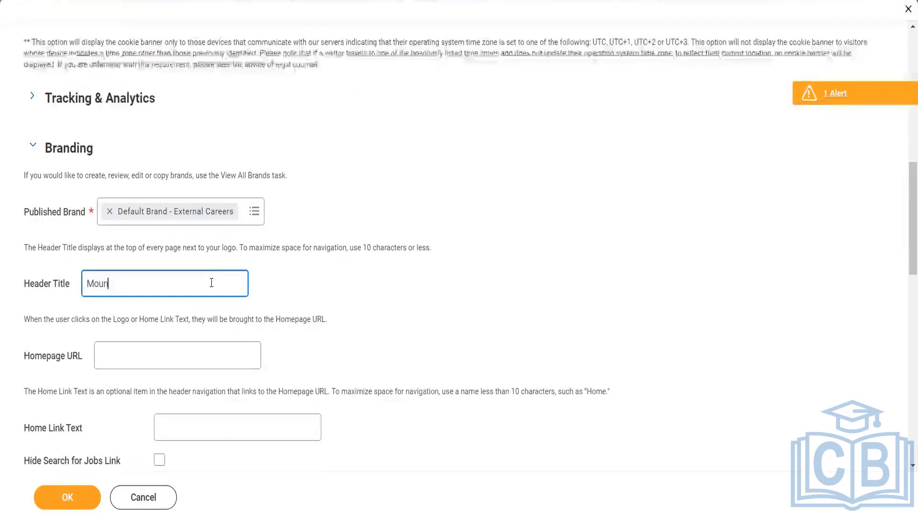
Examine the Homepage URL, Home Link Text and remaining Branding fields
left_click(165, 348)
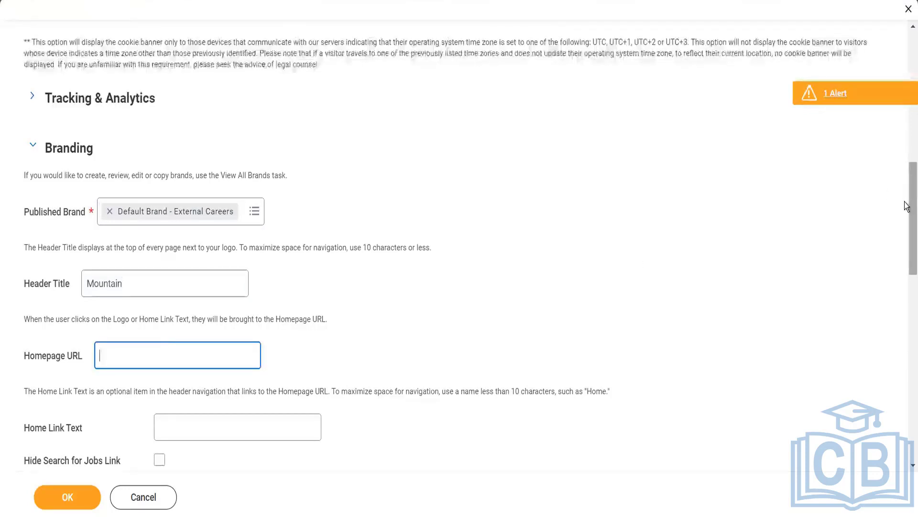
left_click_drag(907, 201, 906, 244)
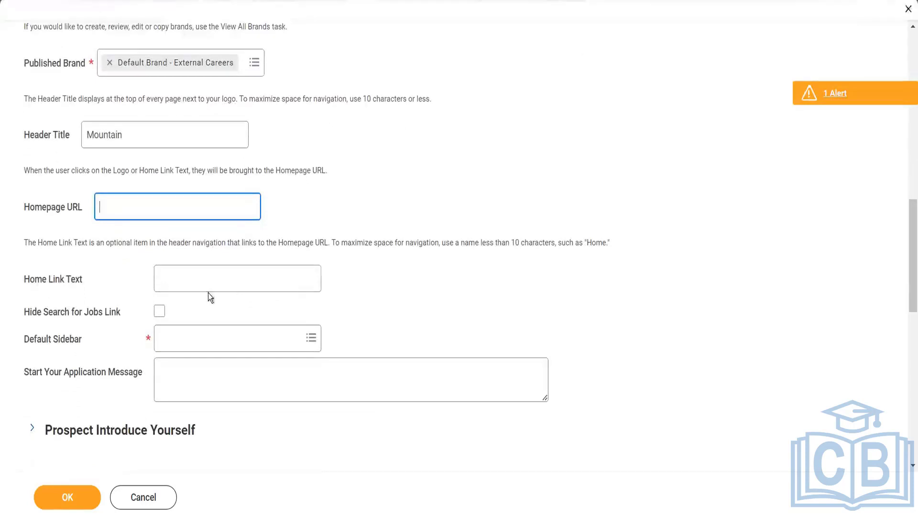
left_click(178, 279)
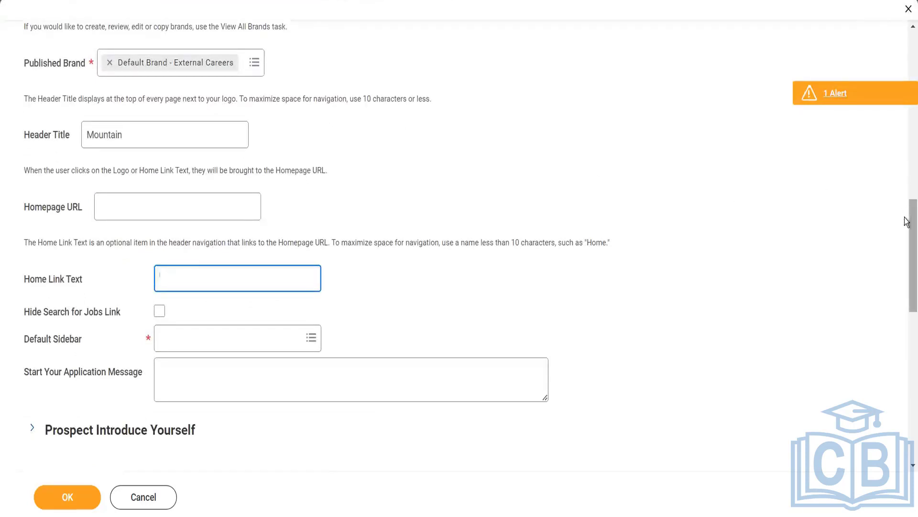
left_click_drag(908, 219, 907, 250)
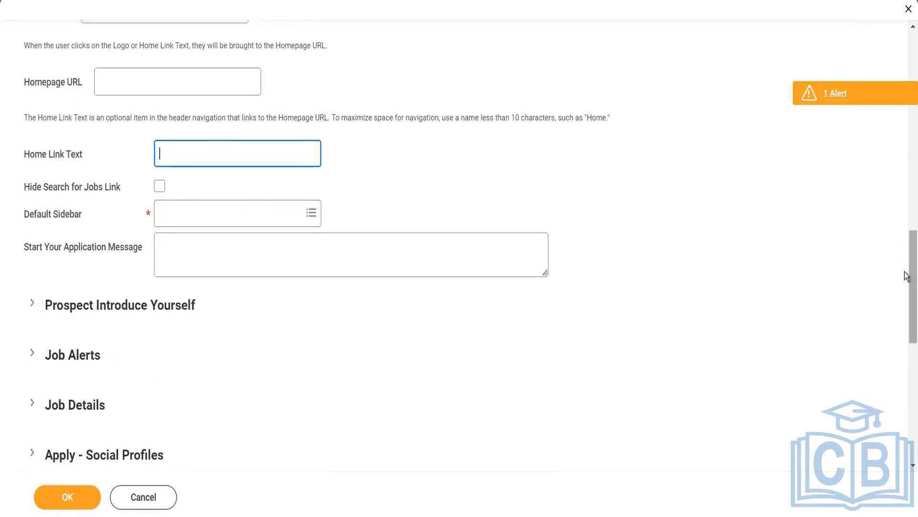
left_click_drag(908, 273, 908, 256)
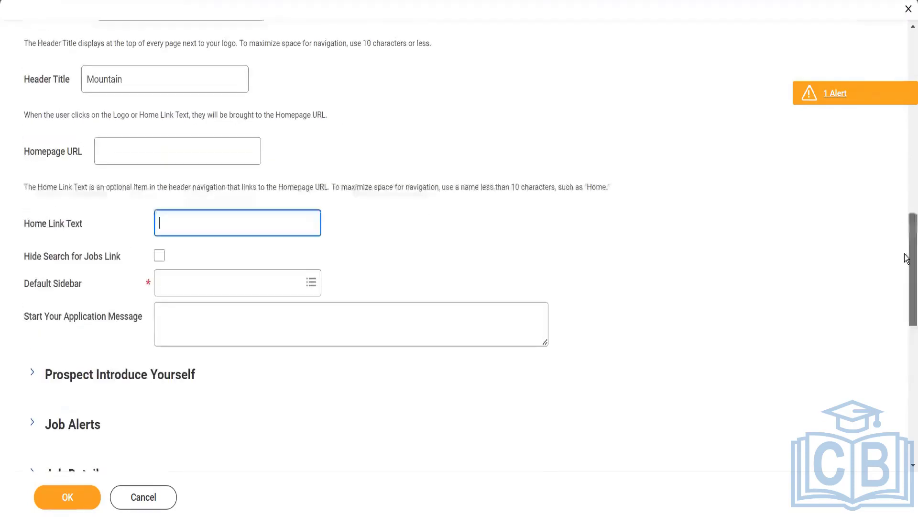
Review the Site URL near the start of the Create External Career Site form and return to the Branding fields
left_click(218, 158)
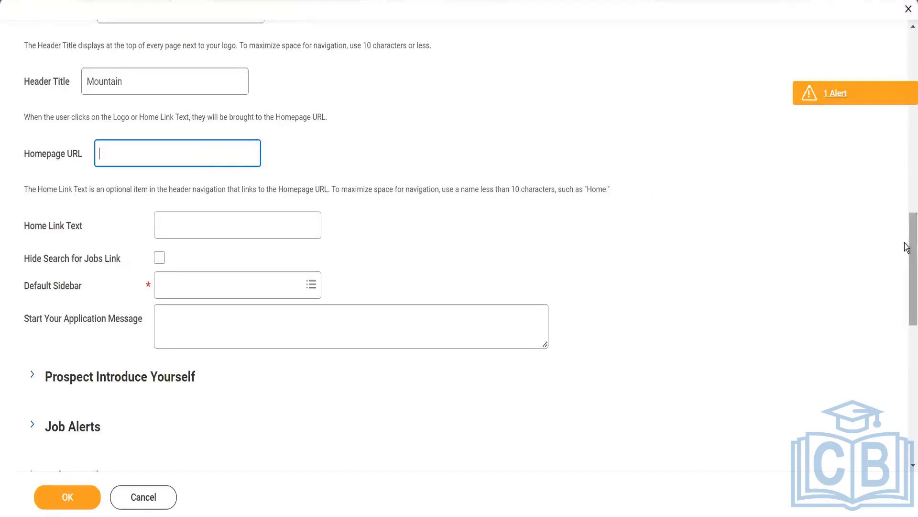
left_click_drag(907, 244, 906, 53)
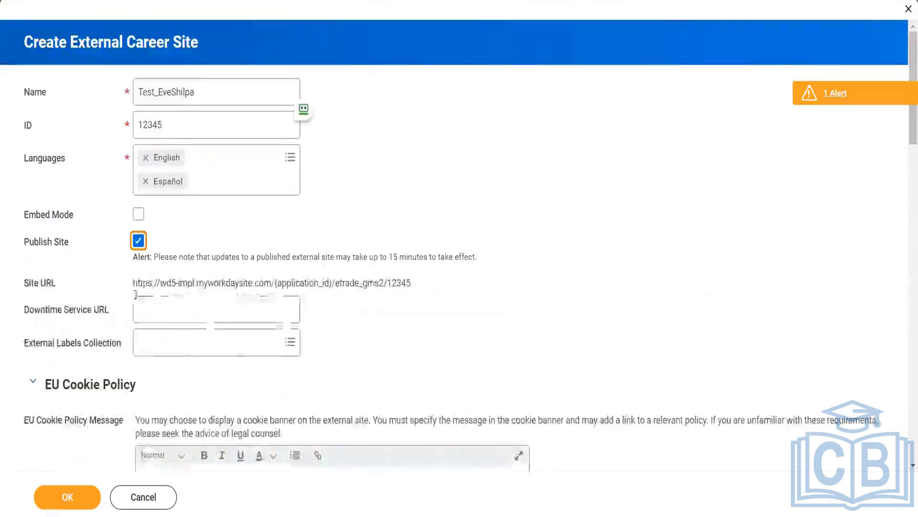
left_click_drag(138, 283, 412, 284)
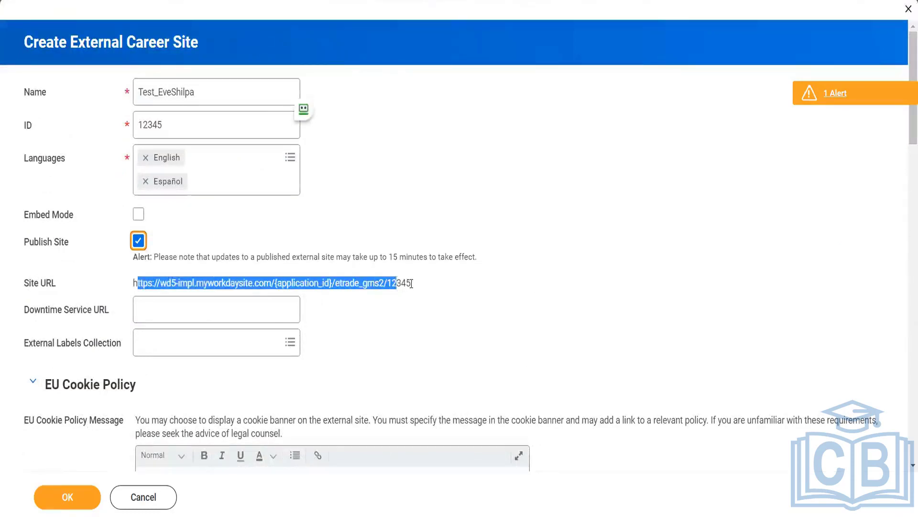
left_click(656, 284)
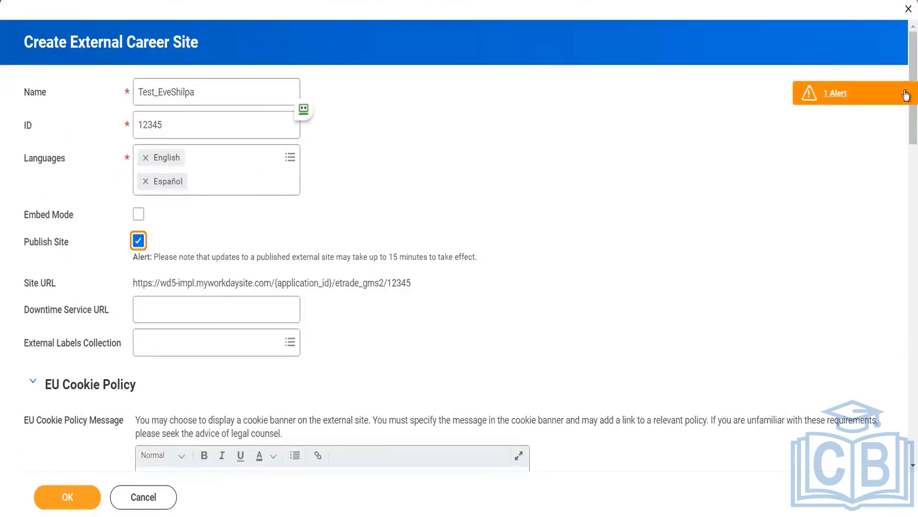
left_click_drag(906, 130, 906, 296)
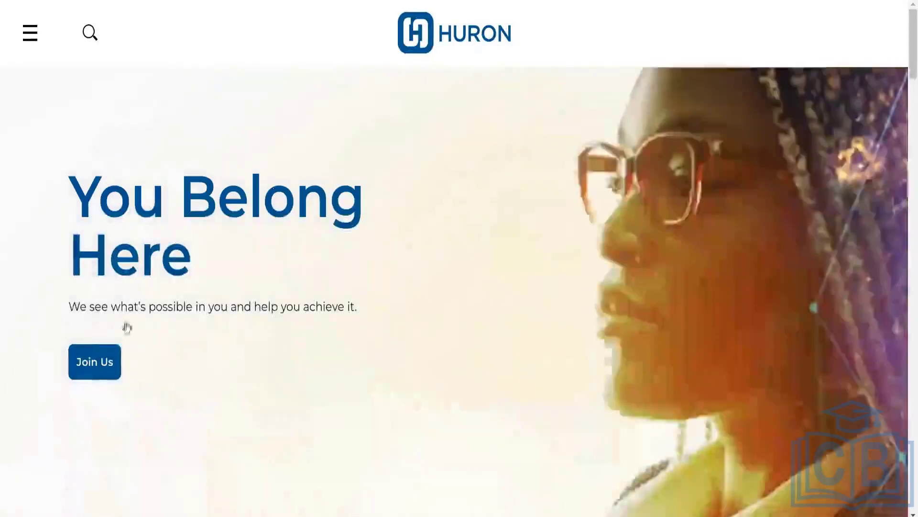
left_click(107, 361)
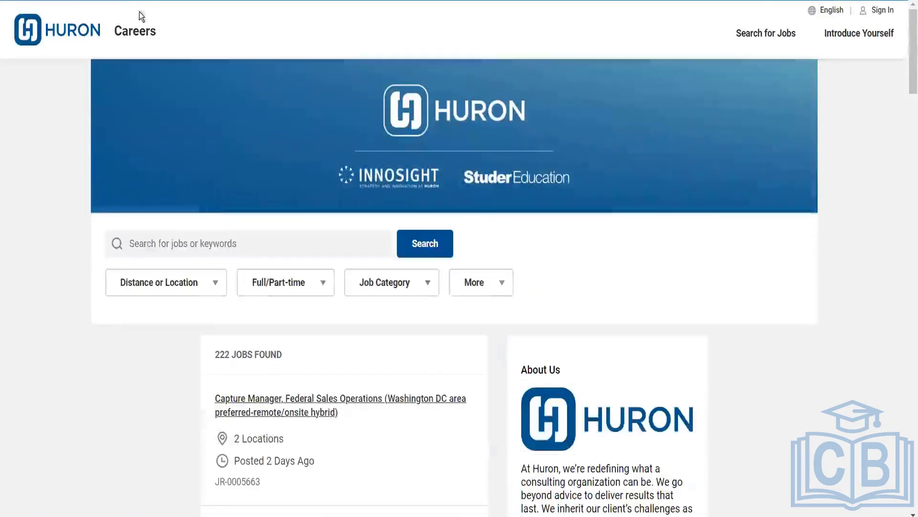
left_click(56, 32)
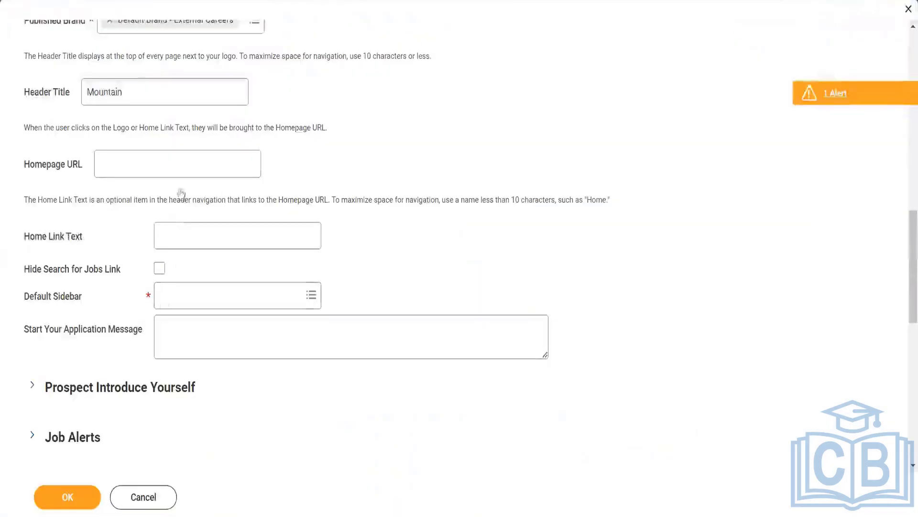
left_click(138, 160)
key("ctrl+v")
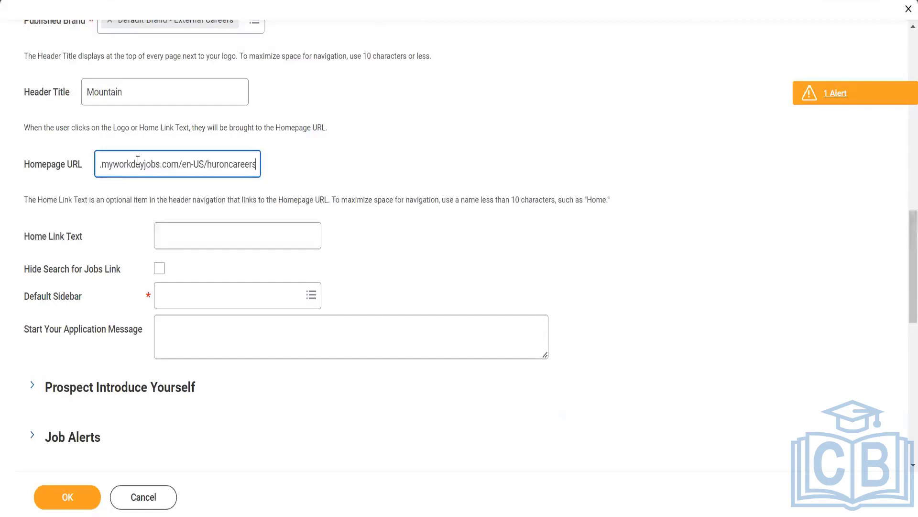
Set the Home Link Text to Huron Website in the Branding section
left_click(214, 242)
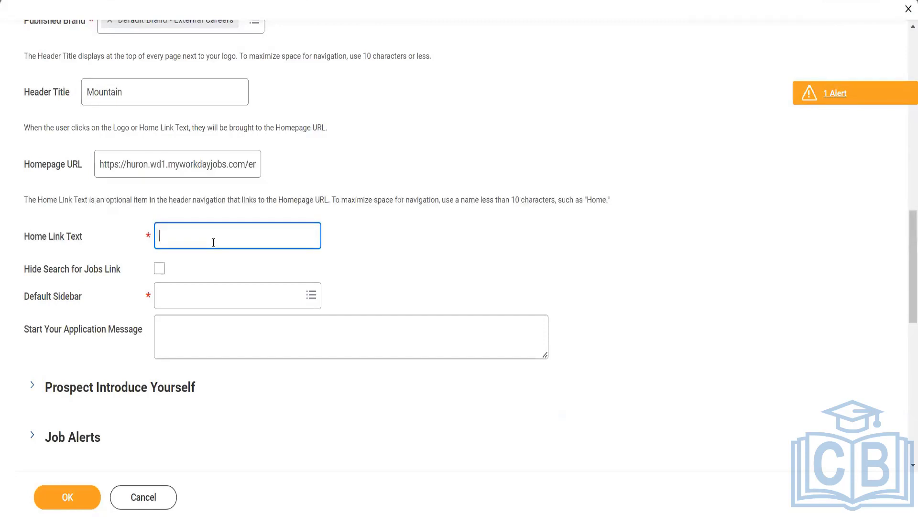
type("Huron Website")
left_click(443, 289)
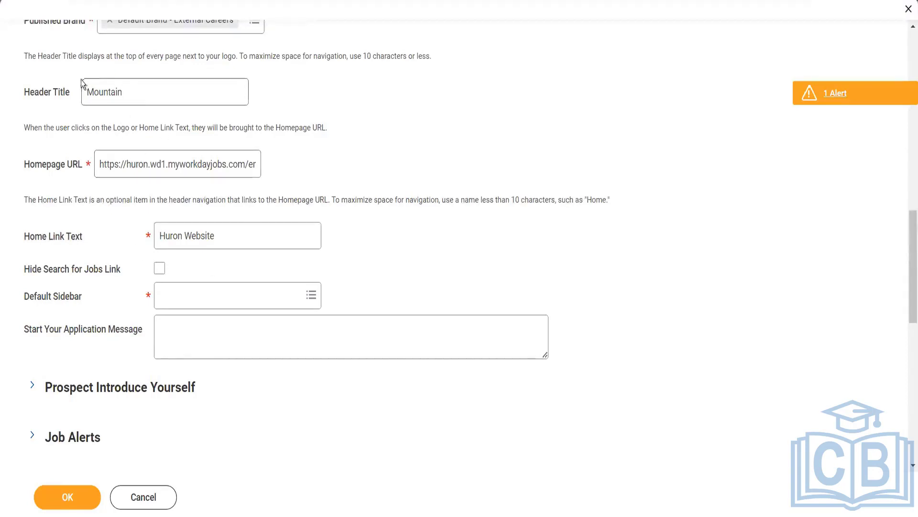
double_click(127, 95)
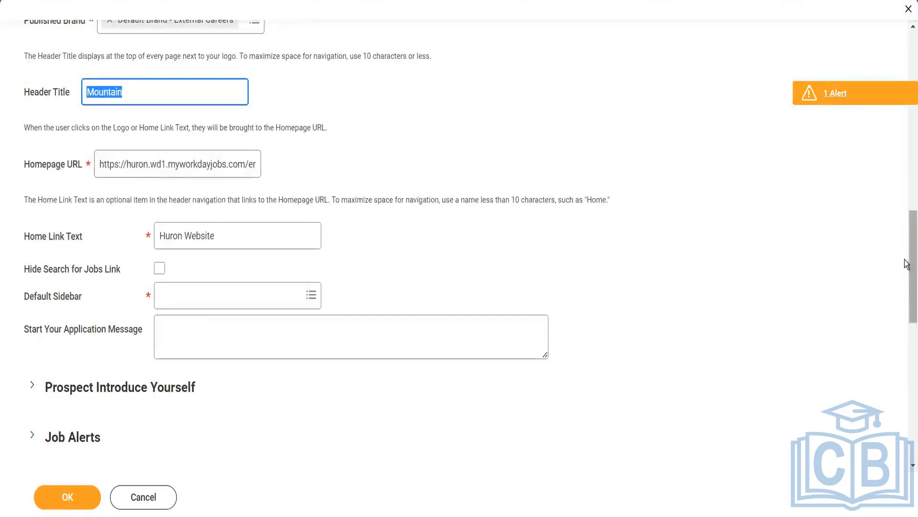
Enable Hide Search for Jobs Link and choose Default (External Careers) as the Default Sidebar
scroll(907, 264, "down", 1)
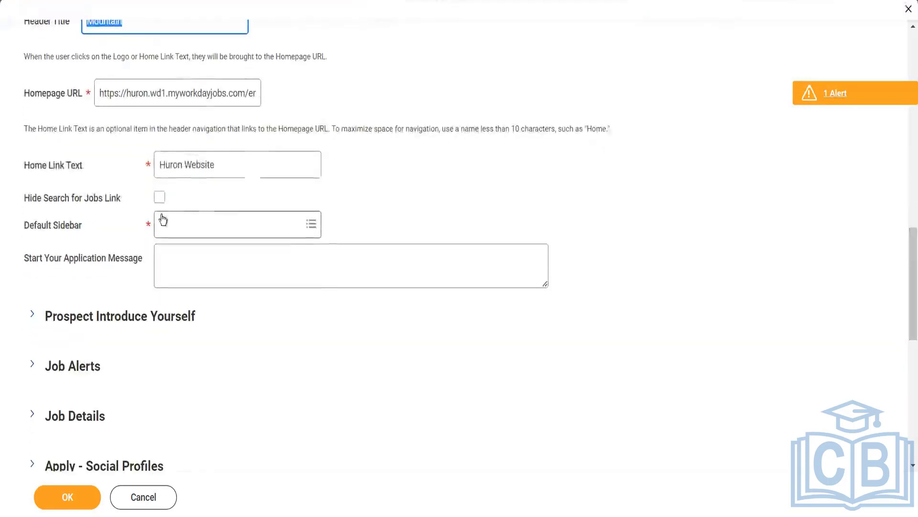
left_click(160, 199)
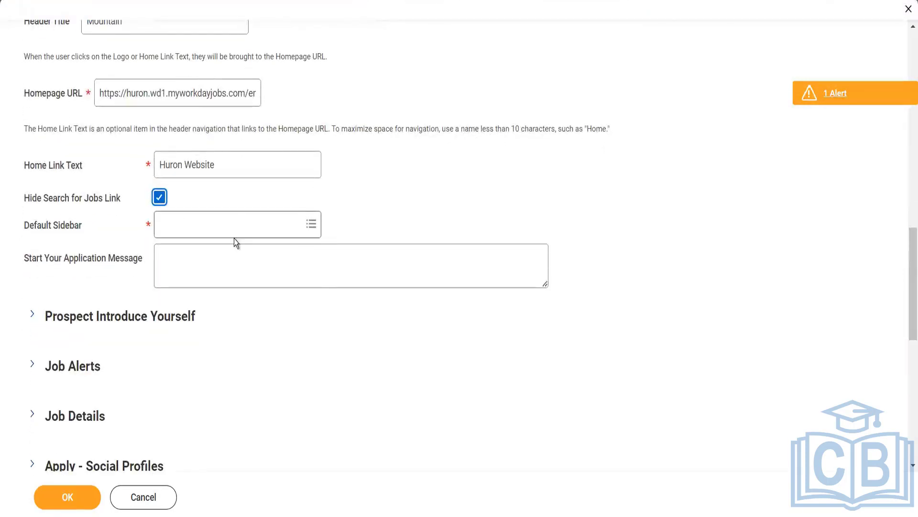
left_click(239, 223)
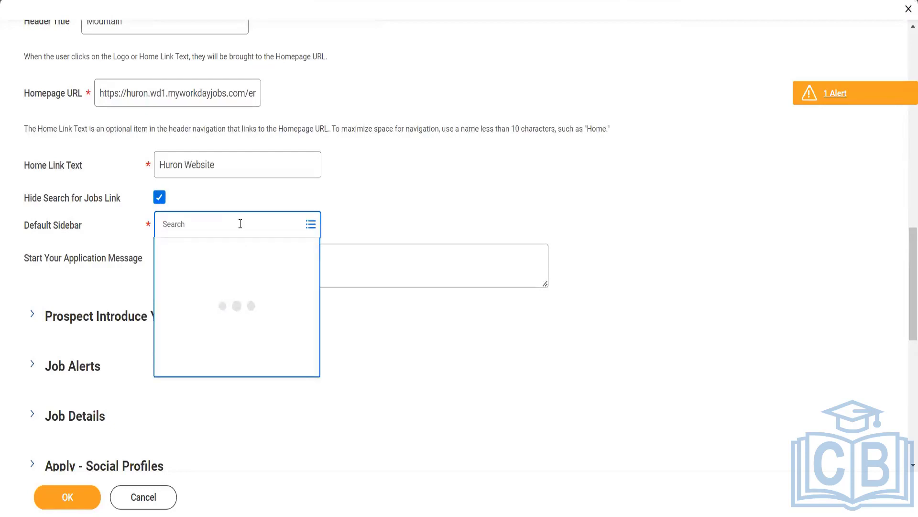
left_click(233, 250)
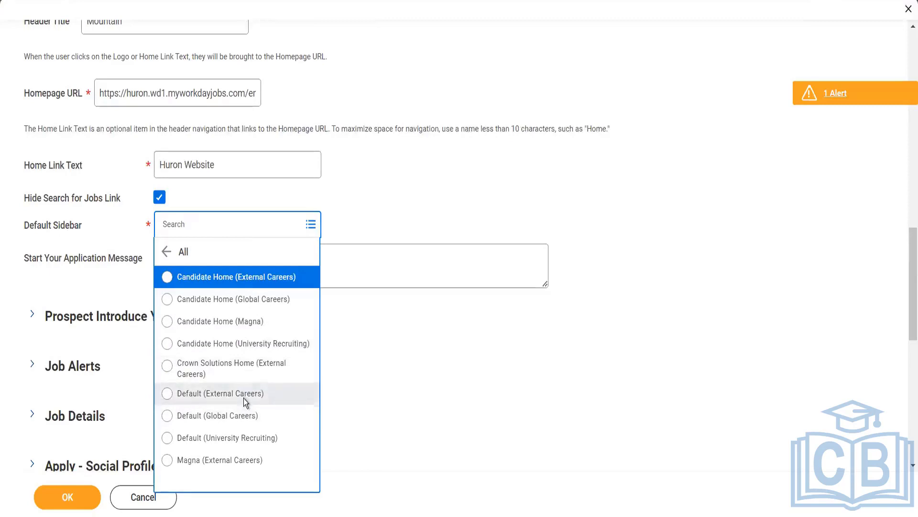
left_click(243, 398)
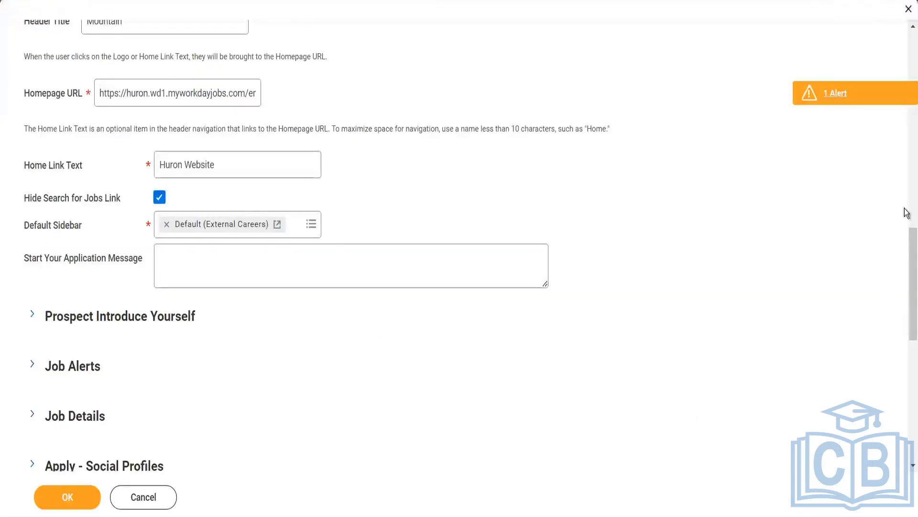
Disable Hide Search for Jobs Link and enter "Please start the application for Mountain." as the Start Your Application Message
scroll(905, 268, "down", 1)
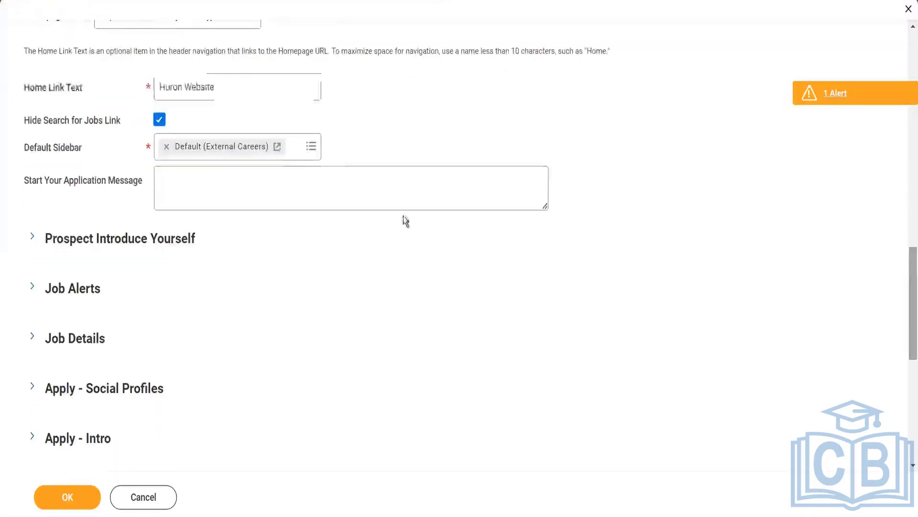
left_click(160, 120)
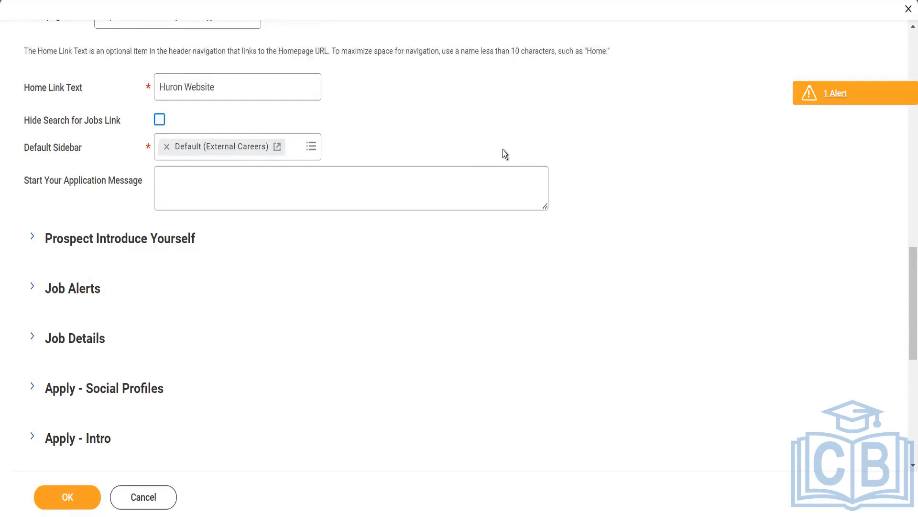
left_click(361, 185)
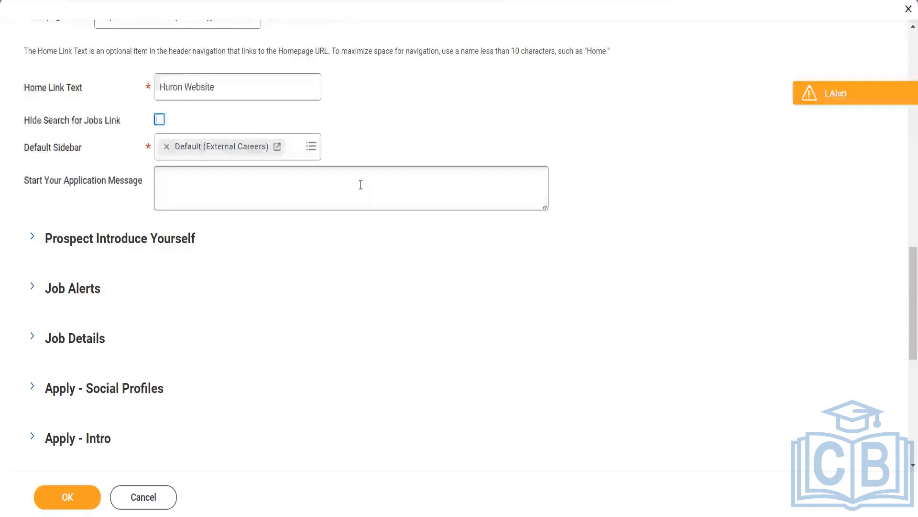
type("Please")
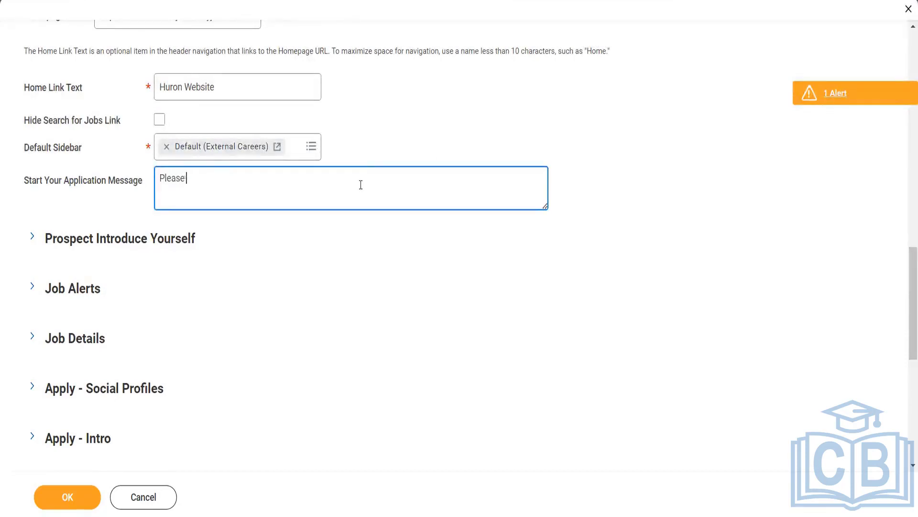
type(" start the application")
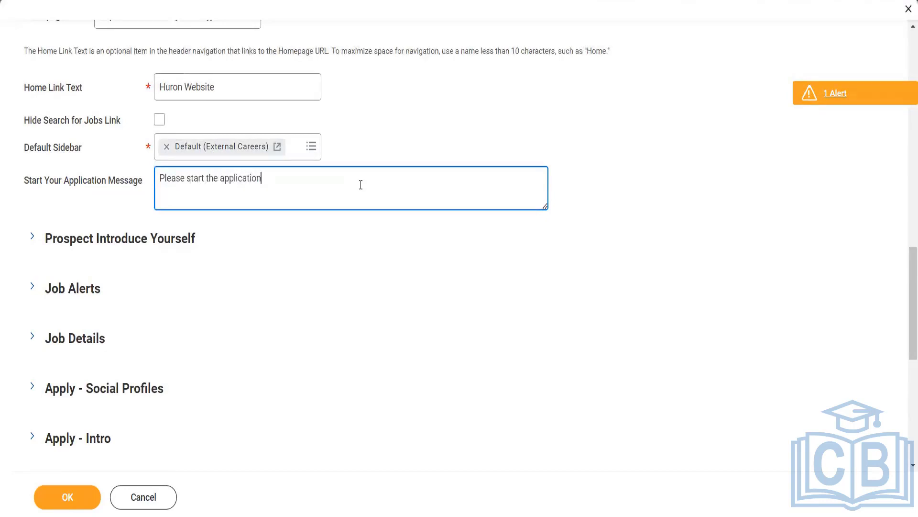
type(" for Mountain.")
Expand and enable Prospect Introduce Yourself, and set its Header Link Text and Page Title to Prospect Introduce Yourself
left_click_drag(909, 293, 905, 314)
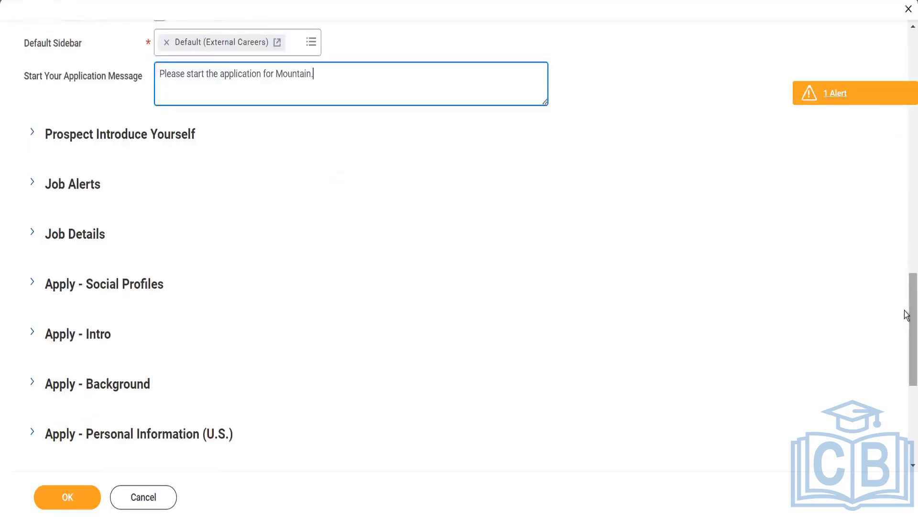
left_click(32, 132)
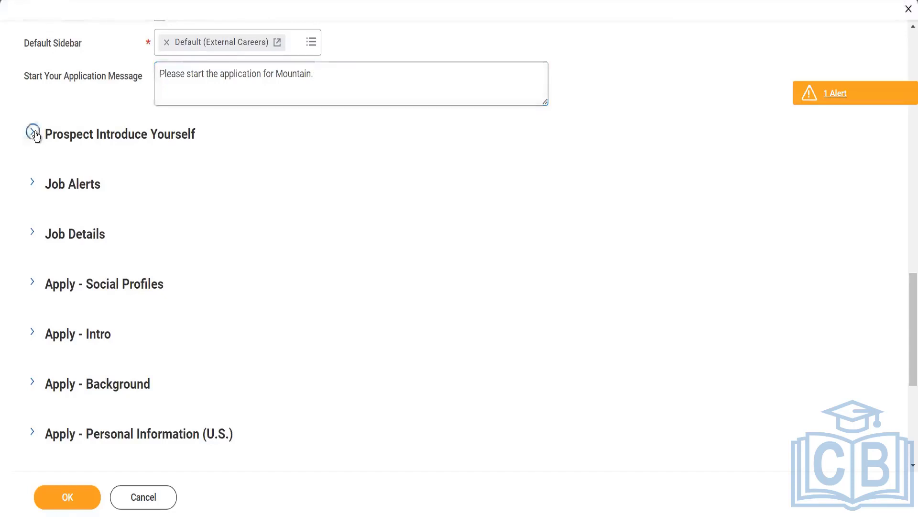
left_click(120, 137)
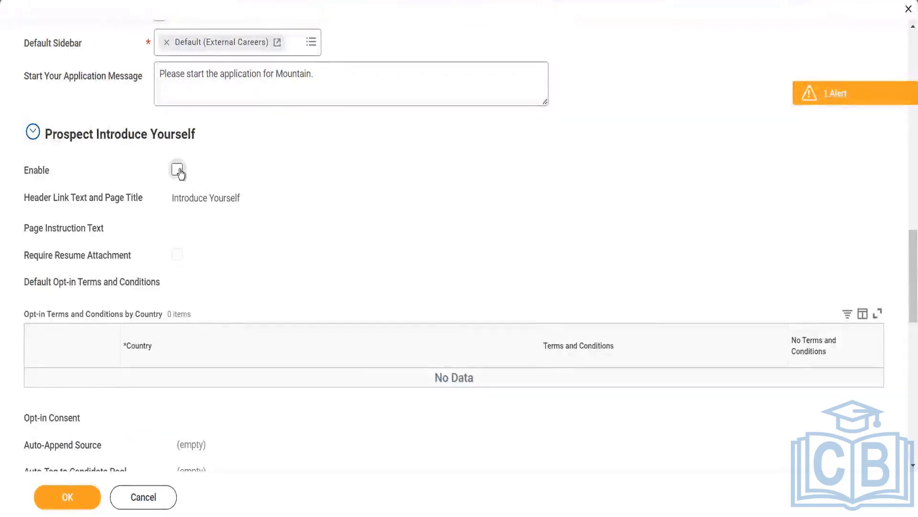
double_click(179, 170)
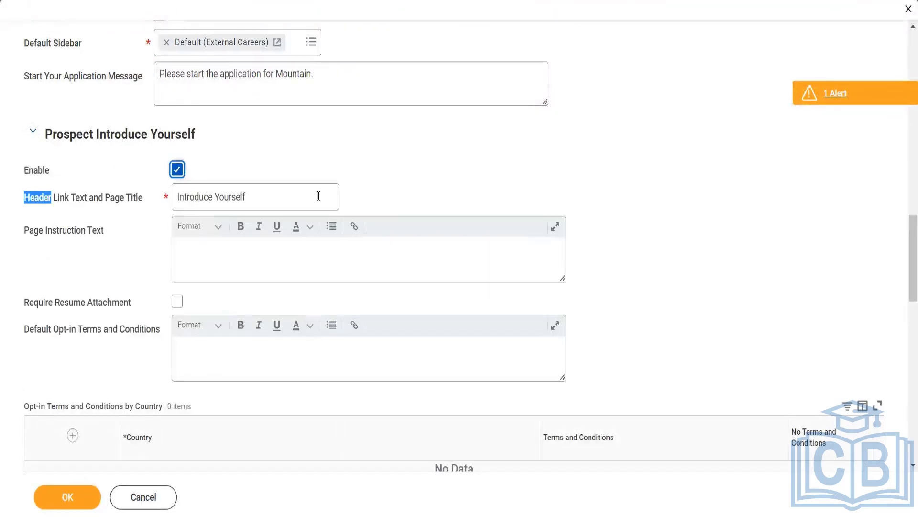
left_click(178, 197)
type("Prosp")
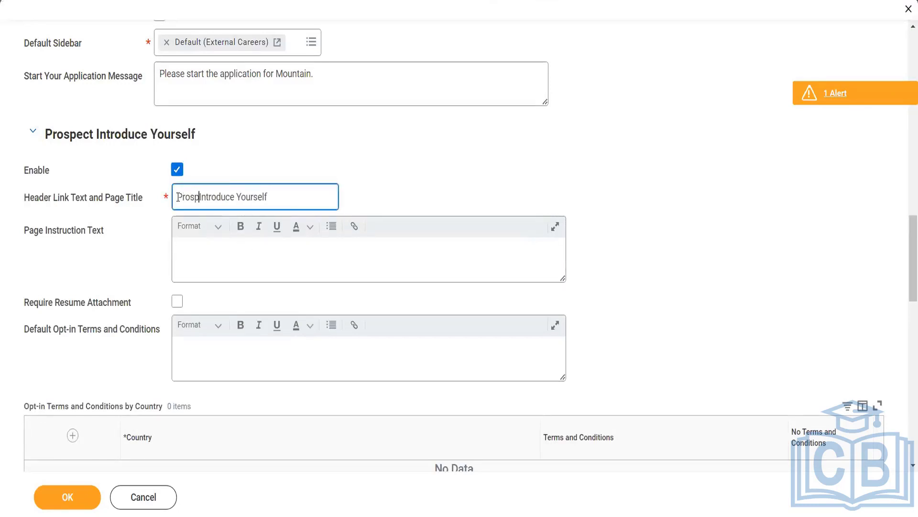
type("ect")
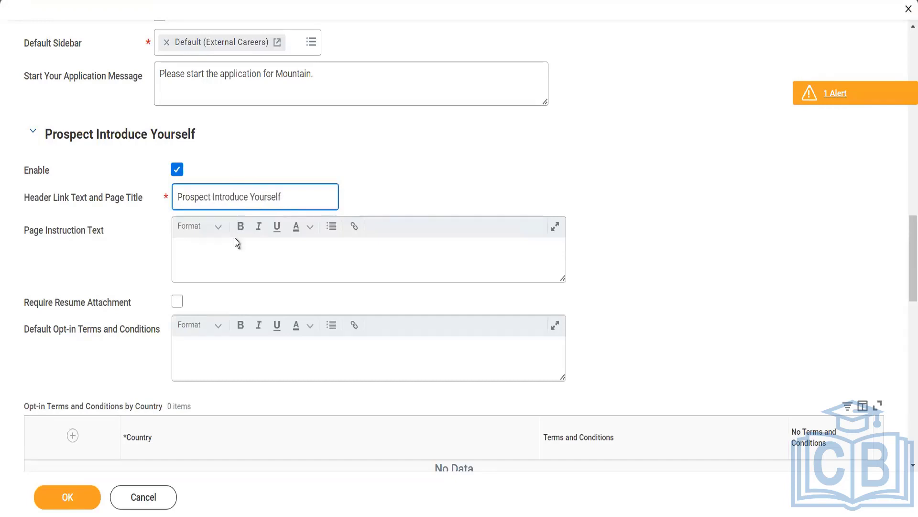
Enter "Please introduce yourself for Mountain ." as the Page Instruction Text and enable Require Resume Attachment
left_click(254, 247)
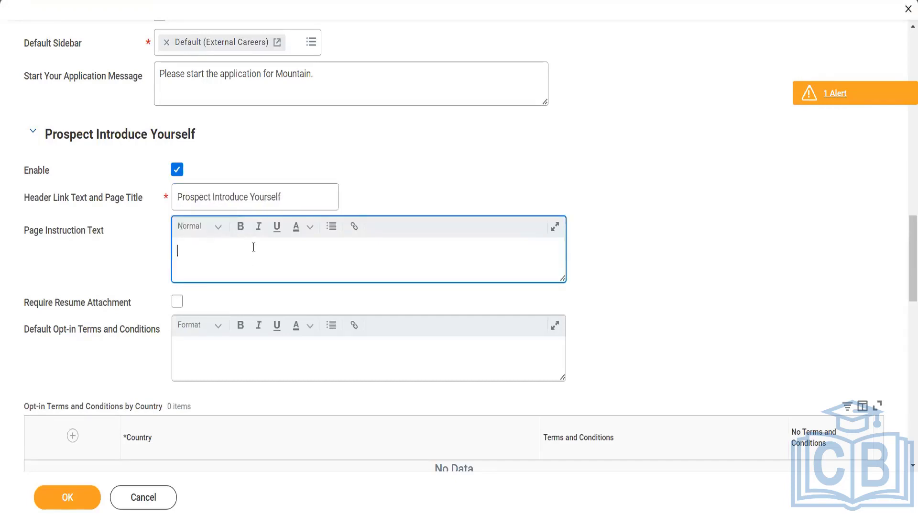
type("Please introduce ")
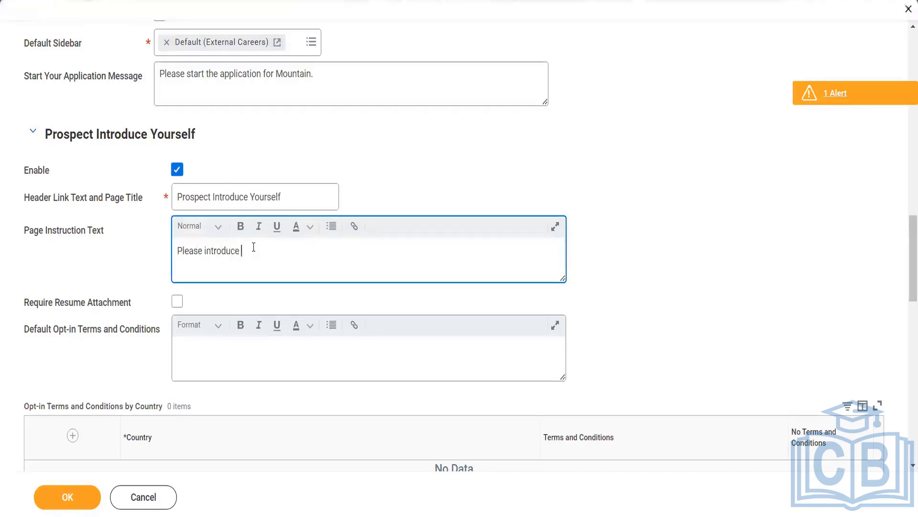
type("yourself for M")
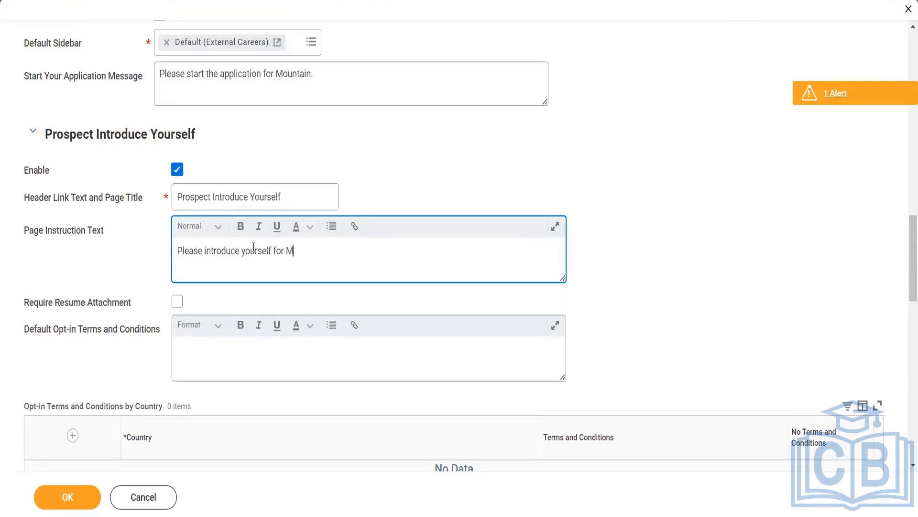
type("ountain .")
left_click(177, 305)
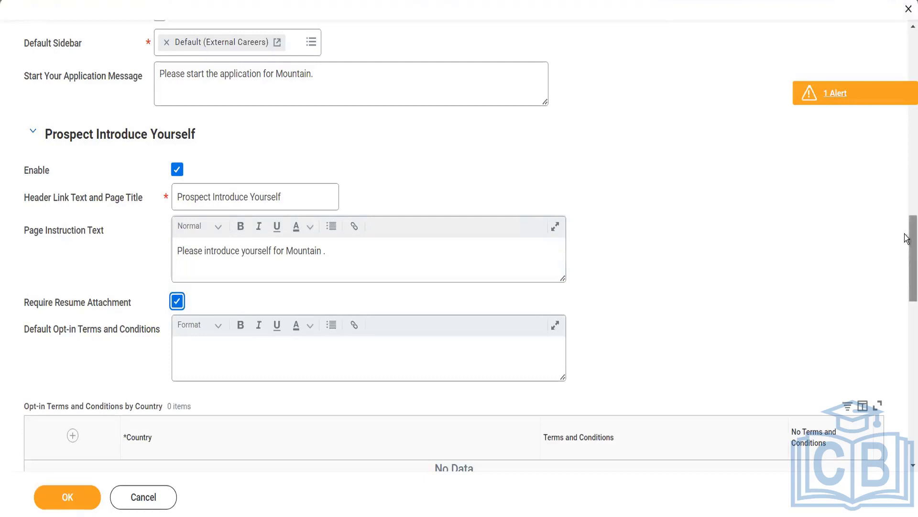
Set the Auto-Append Source for Prospect Introduce Yourself to Corporate Website from the Website sources
left_click_drag(908, 232, 907, 304)
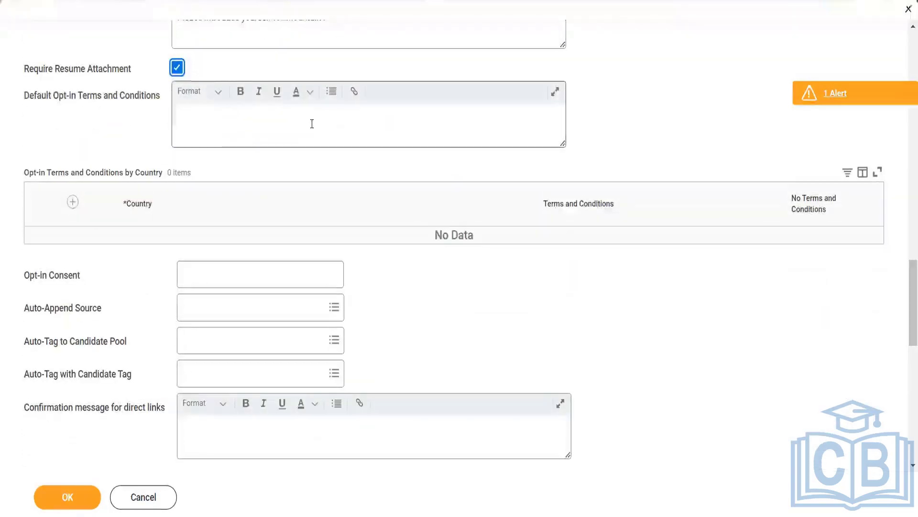
left_click(312, 124)
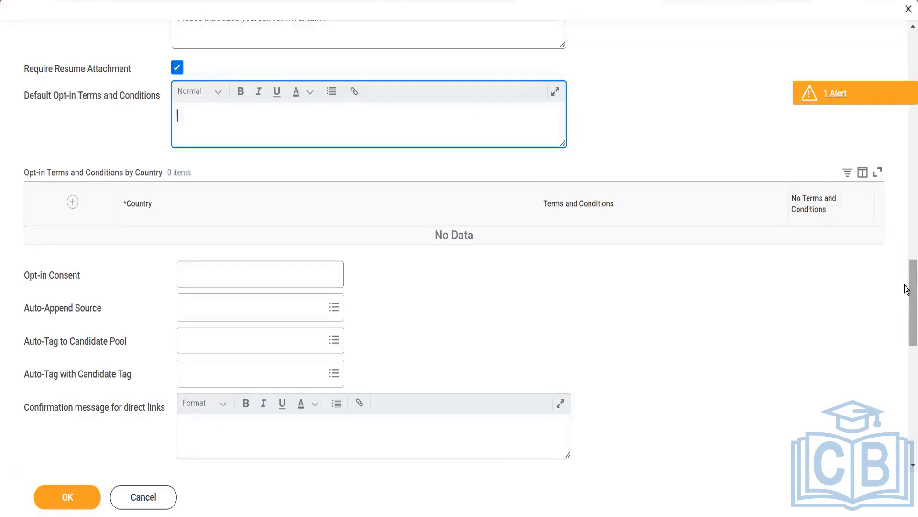
left_click_drag(908, 306, 907, 332)
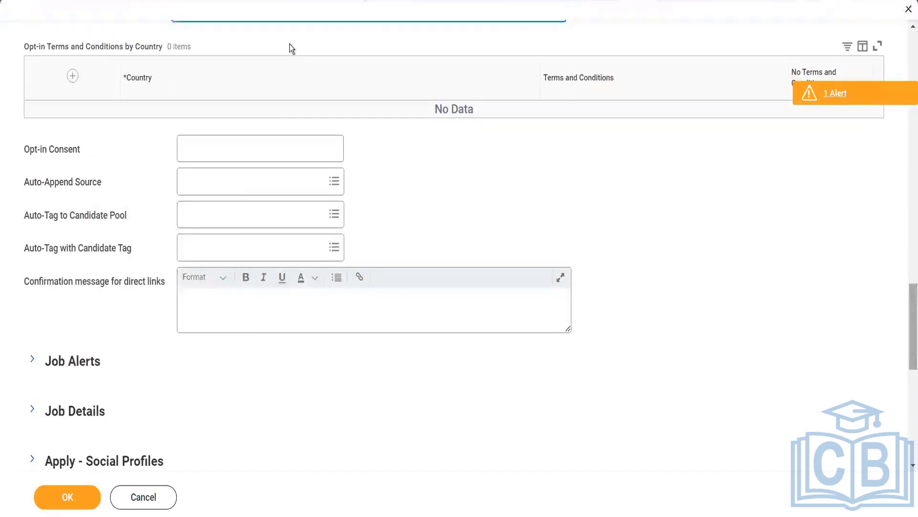
left_click(291, 182)
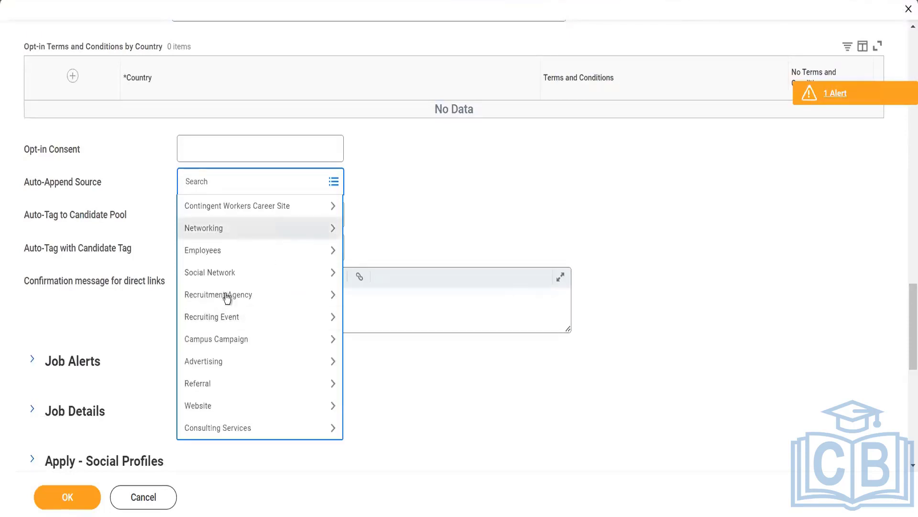
left_click(227, 406)
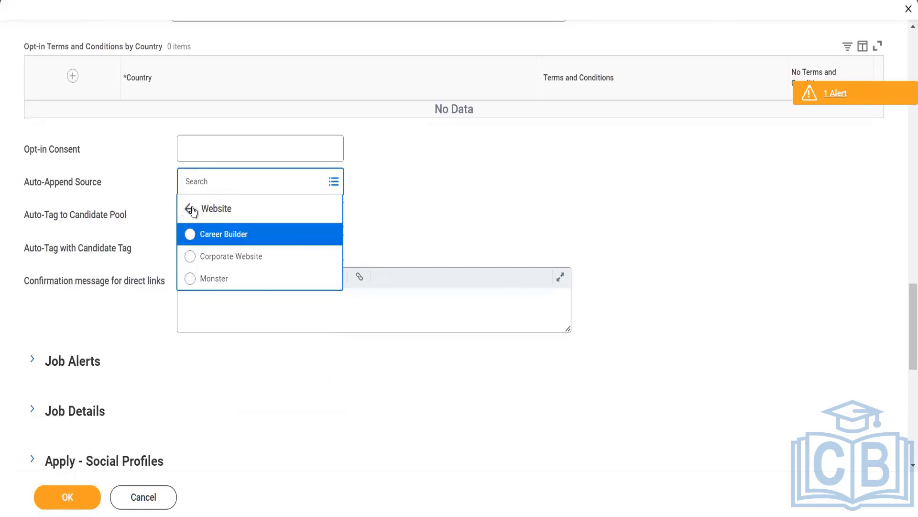
left_click(206, 208)
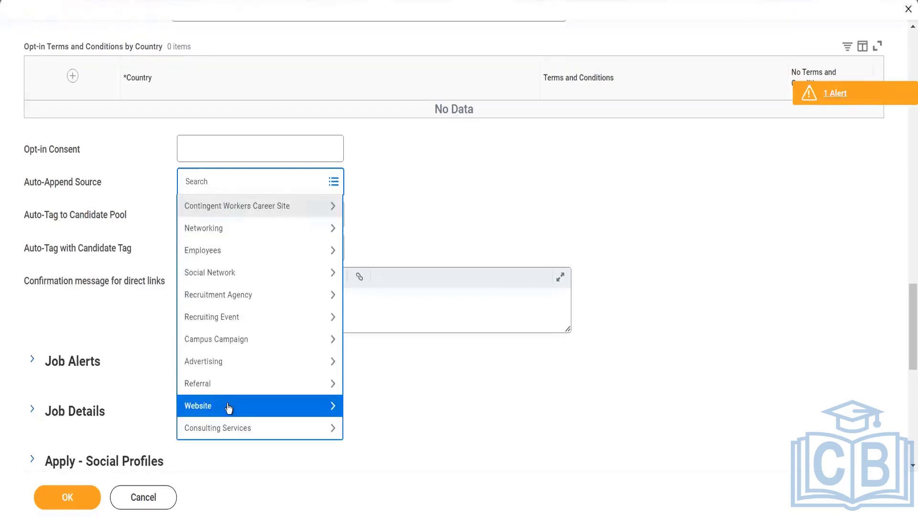
left_click(214, 402)
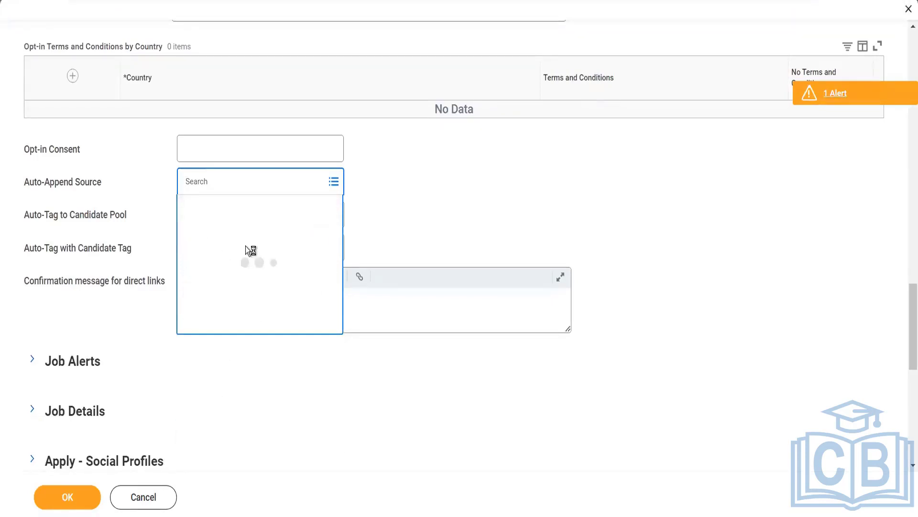
left_click(232, 256)
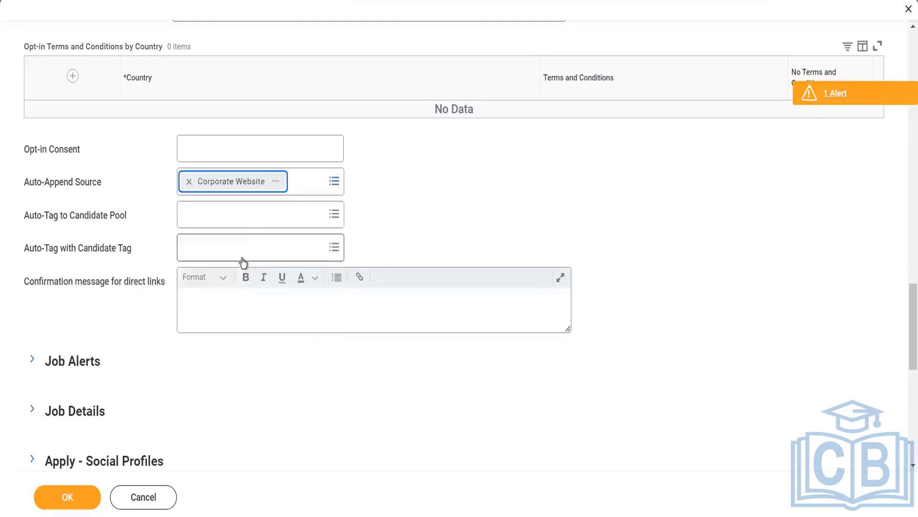
left_click(248, 215)
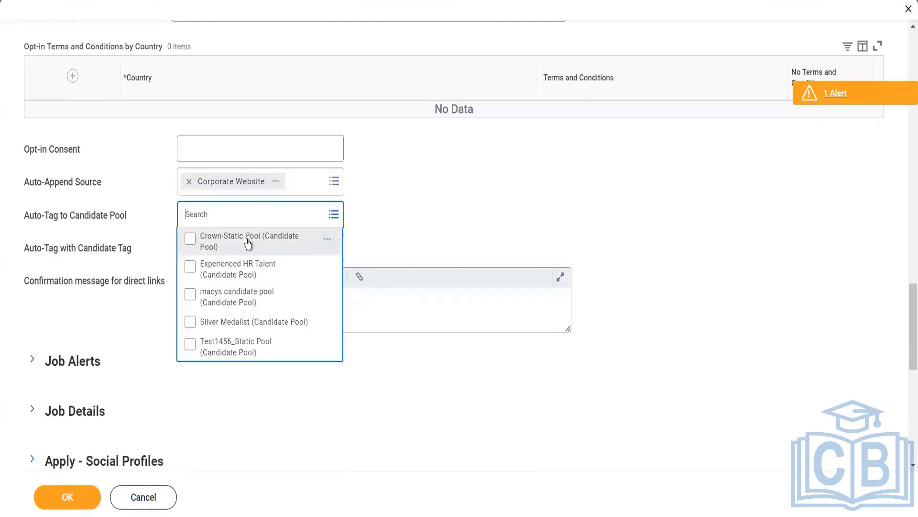
left_click(249, 243)
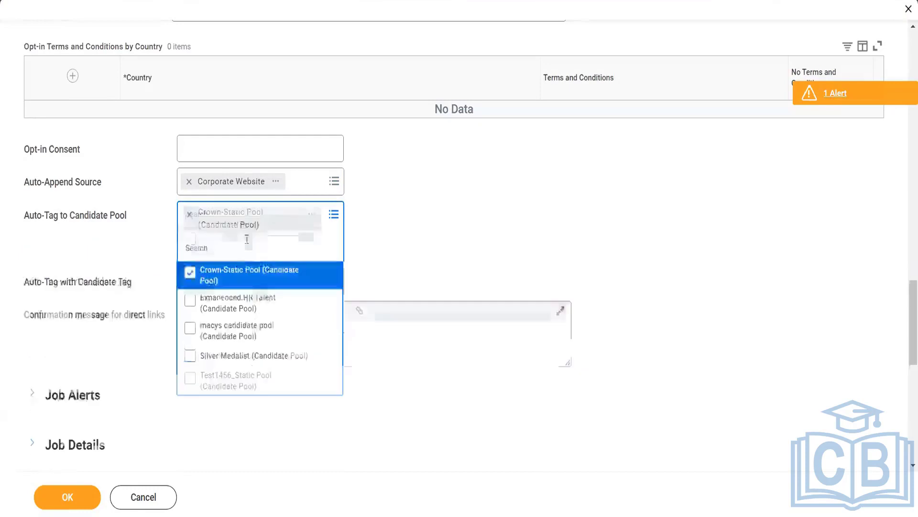
left_click(245, 305)
left_click(241, 362)
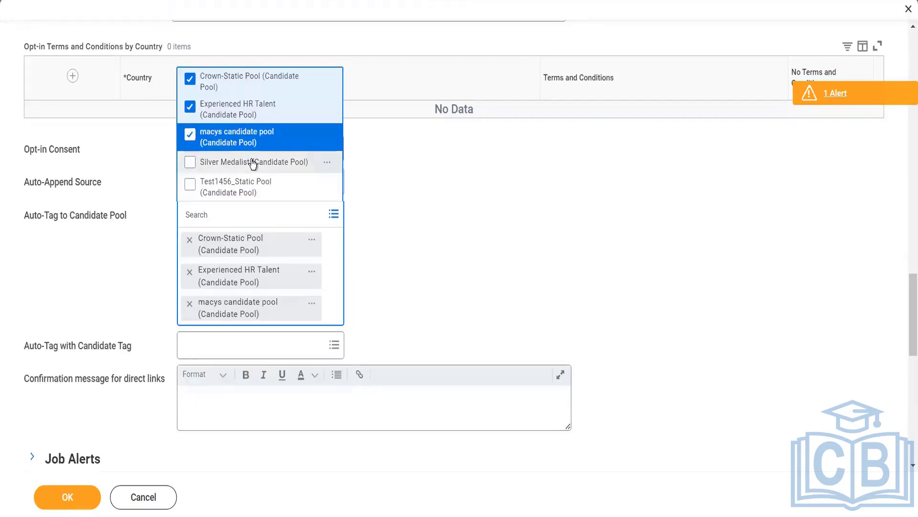
key("ctrl+a")
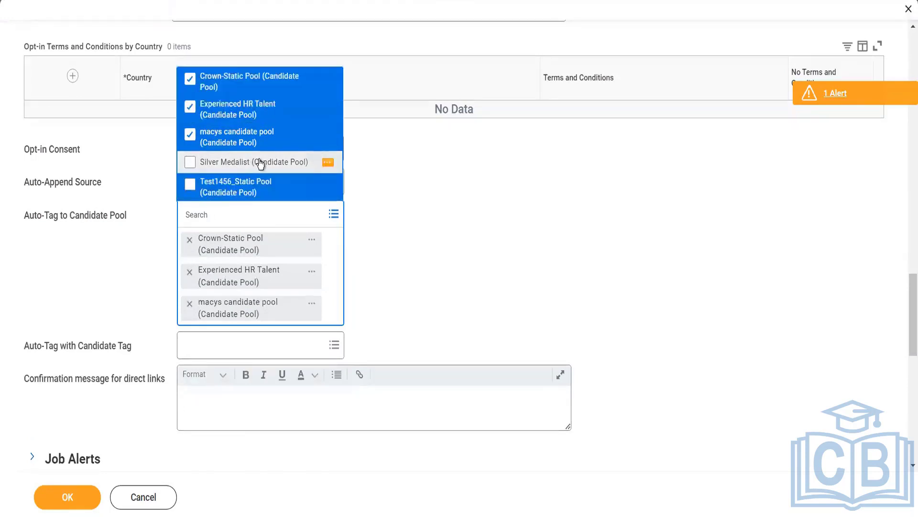
key("Delete")
left_click(532, 193)
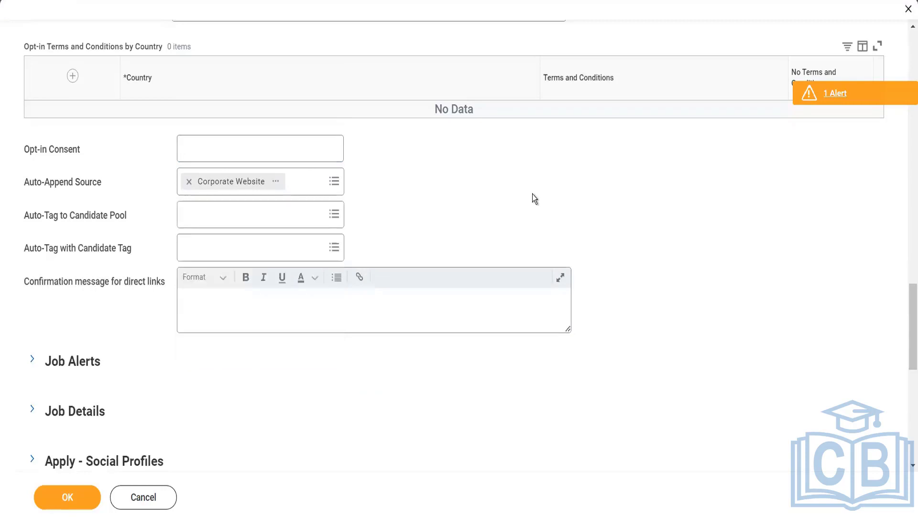
Set Auto-Tag to Candidate Pool to Crown-Static Pool, Experienced HR Talent, macys candidate pool, Silver Medalist and Test1456_Static Pool
left_click(253, 217)
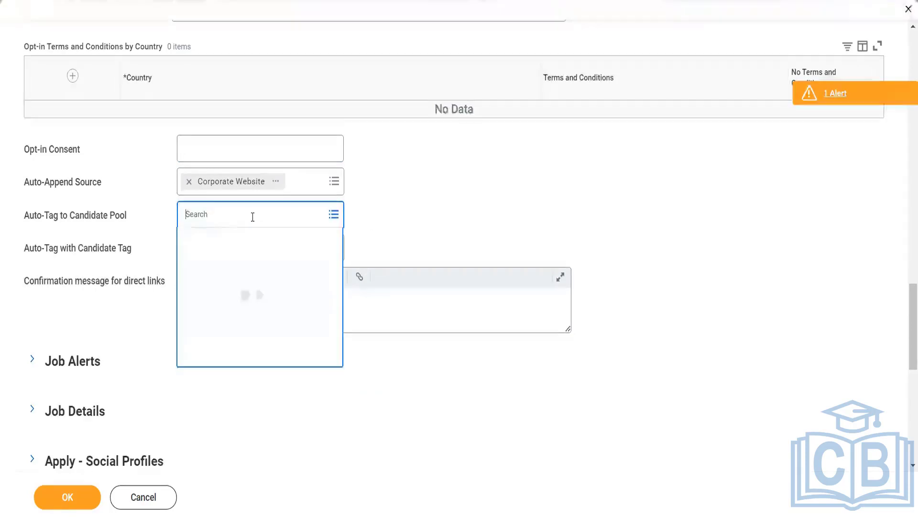
key("ctrl+a")
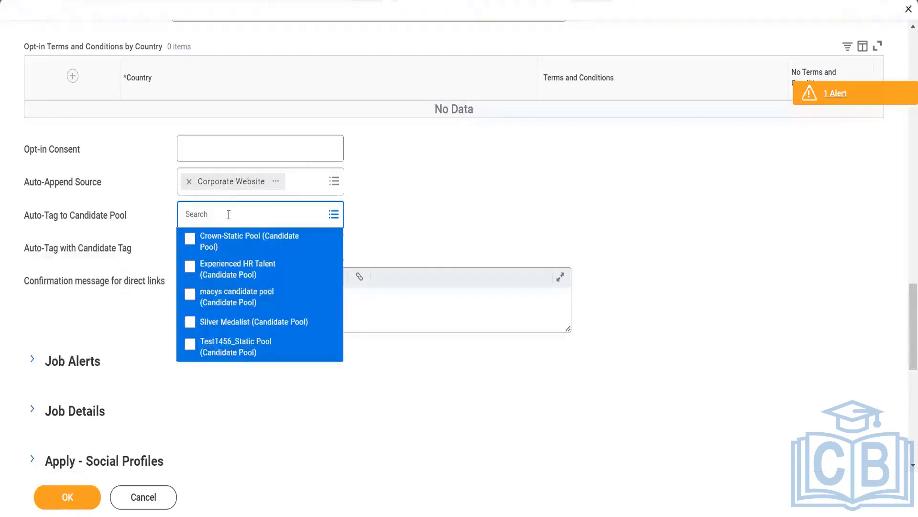
key("Return")
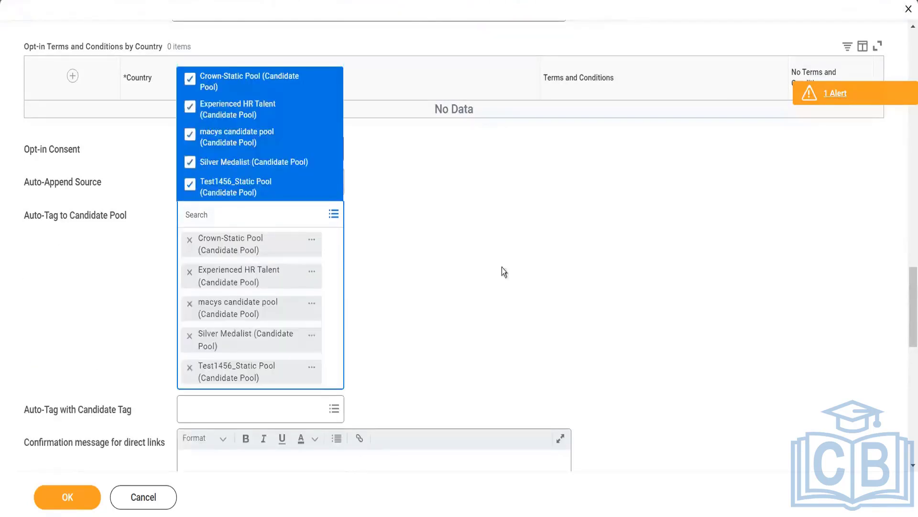
left_click(501, 267)
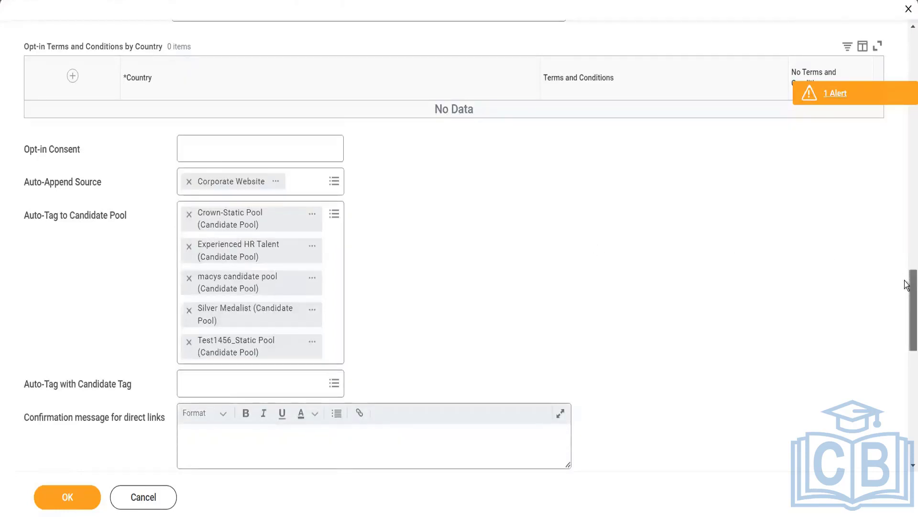
Enter "Thankieuuuu" as the Confirmation message for direct links
left_click_drag(906, 284, 906, 343)
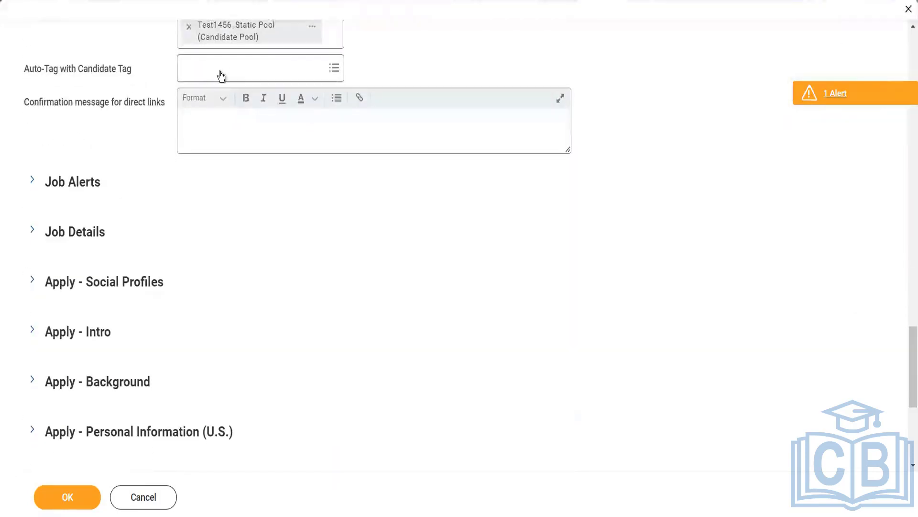
left_click(225, 138)
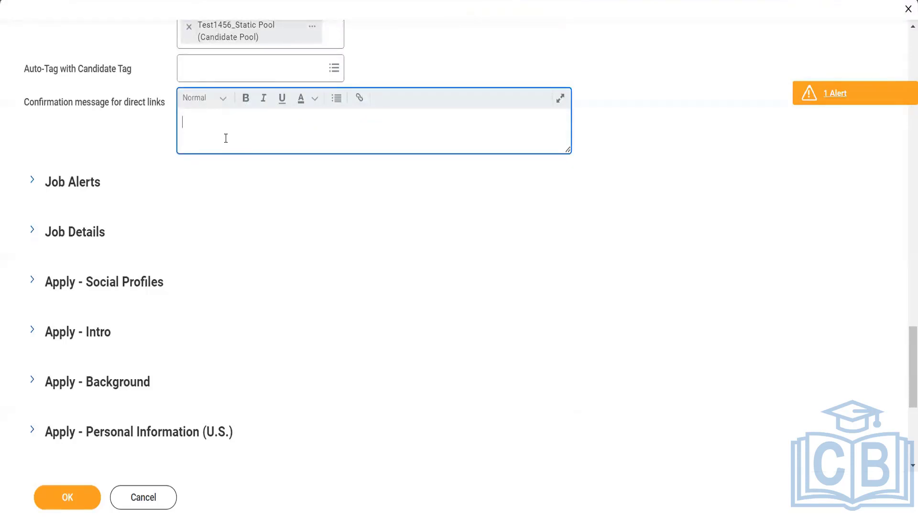
type("Thankieuuuu")
Expand and enable Job Alerts, and choose External Candidate Job Alert Notification as the Message Template
left_click(34, 181)
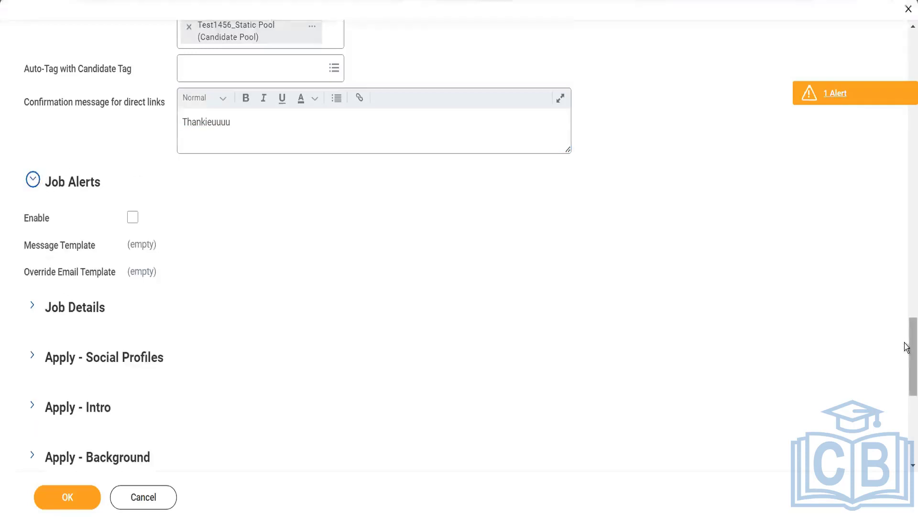
scroll(899, 354, "down", 2)
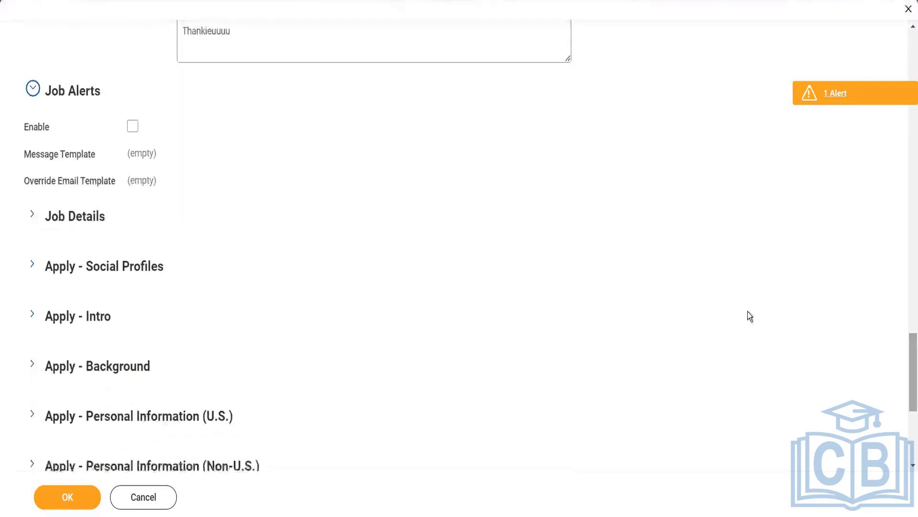
left_click(132, 126)
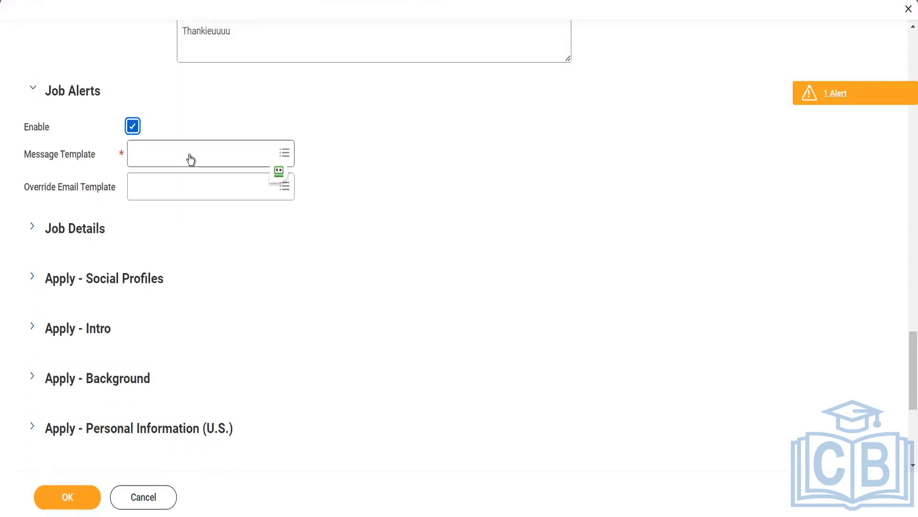
left_click(190, 156)
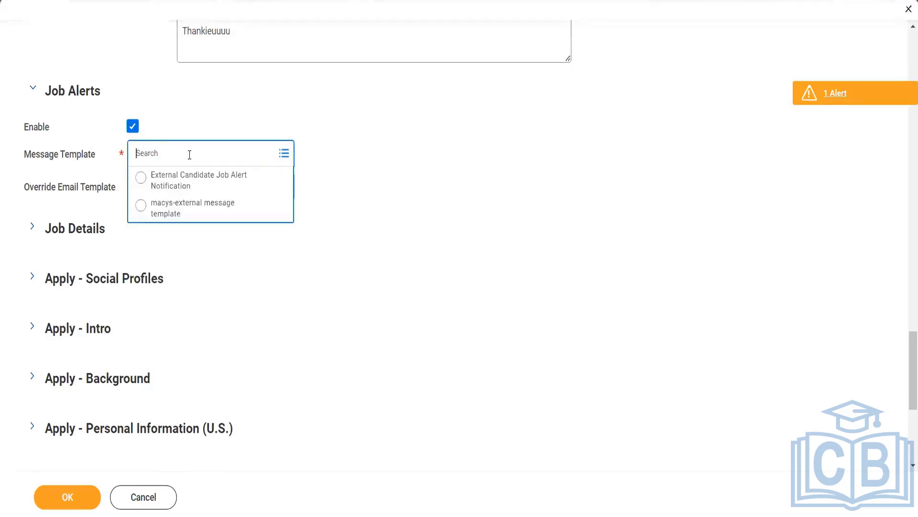
left_click(192, 189)
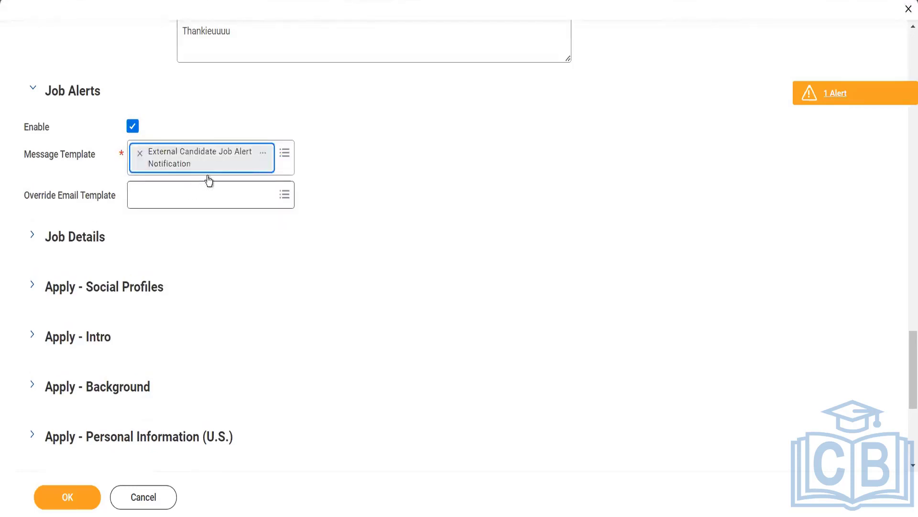
Open the External Candidate Job Alert Notification template in a new tab and examine its notification type and email message
left_click(263, 155)
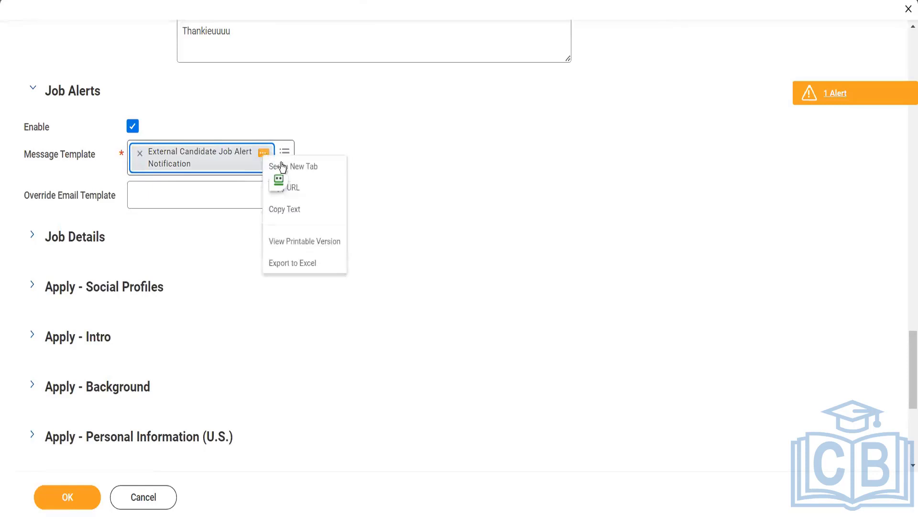
left_click(319, 168)
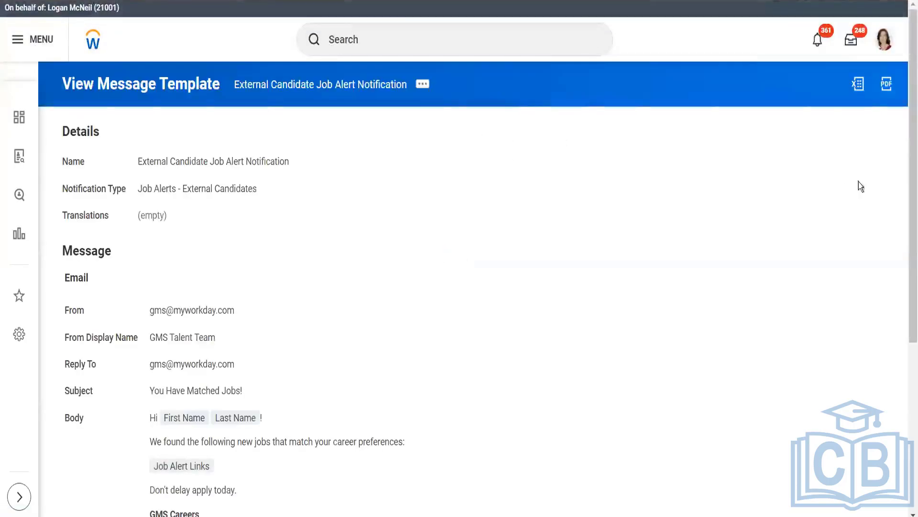
scroll(904, 178, "down", 1)
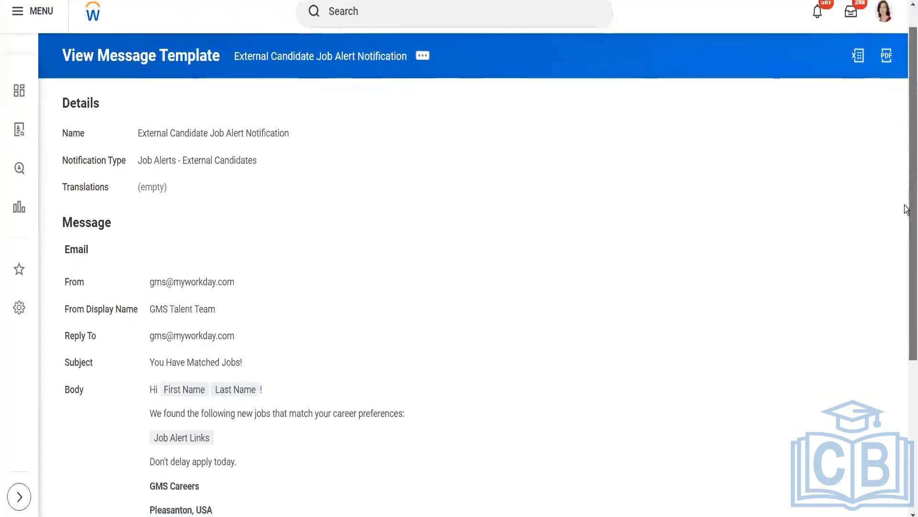
scroll(907, 213, "down", 2)
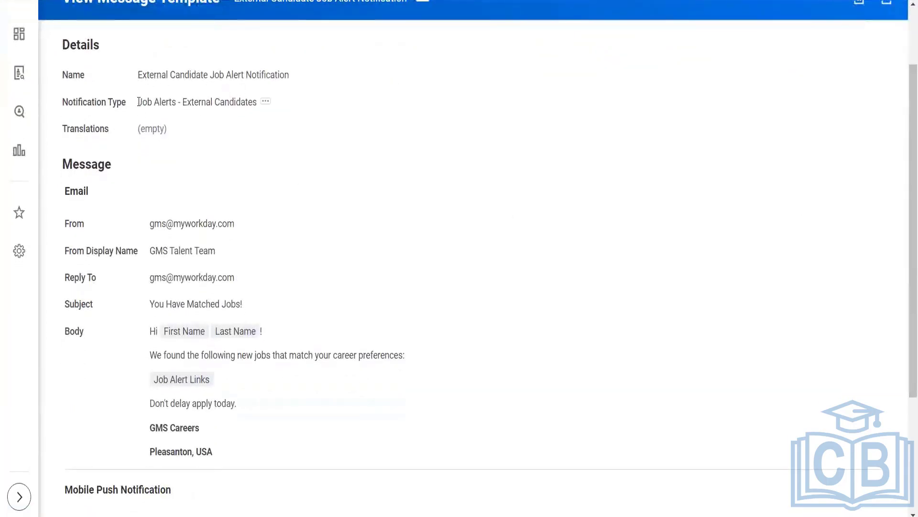
left_click_drag(139, 102, 255, 102)
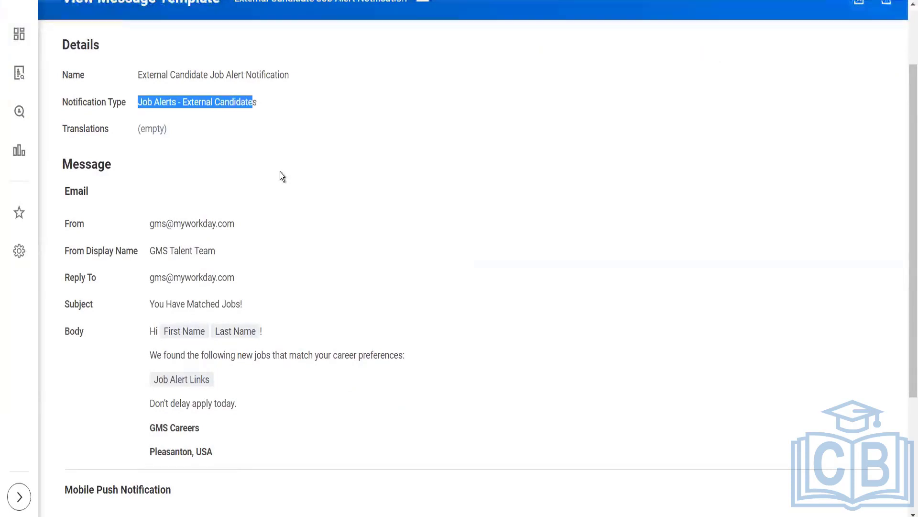
Open the External Candidate Job Alert Notification template for editing and examine the available Notification Type options
left_click(423, 3)
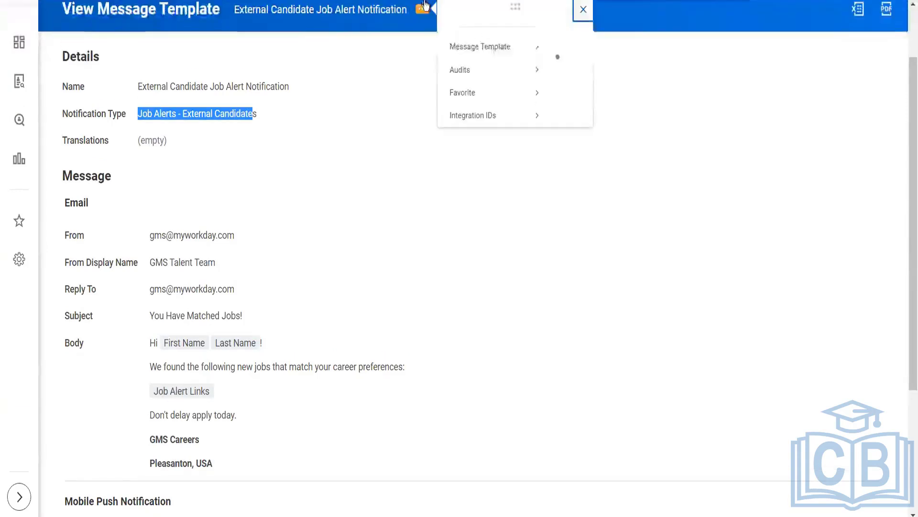
mouse_move(475, 61)
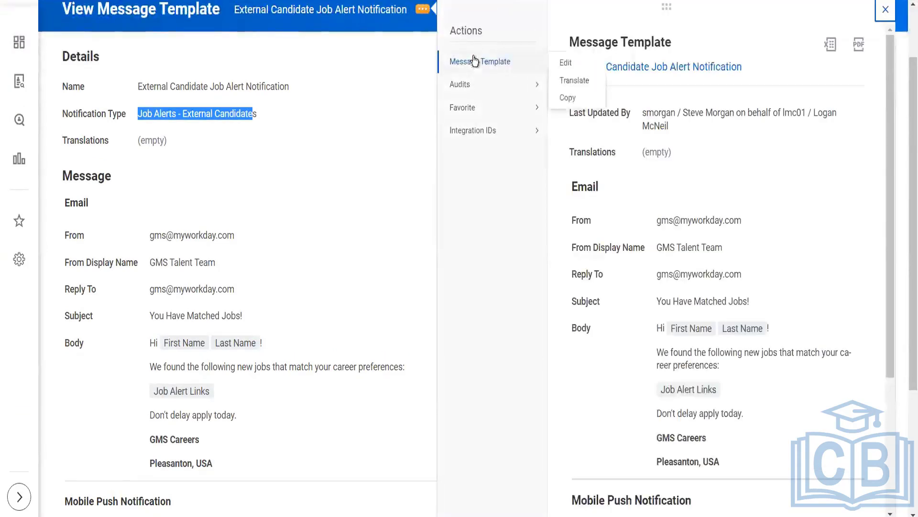
left_click(566, 62)
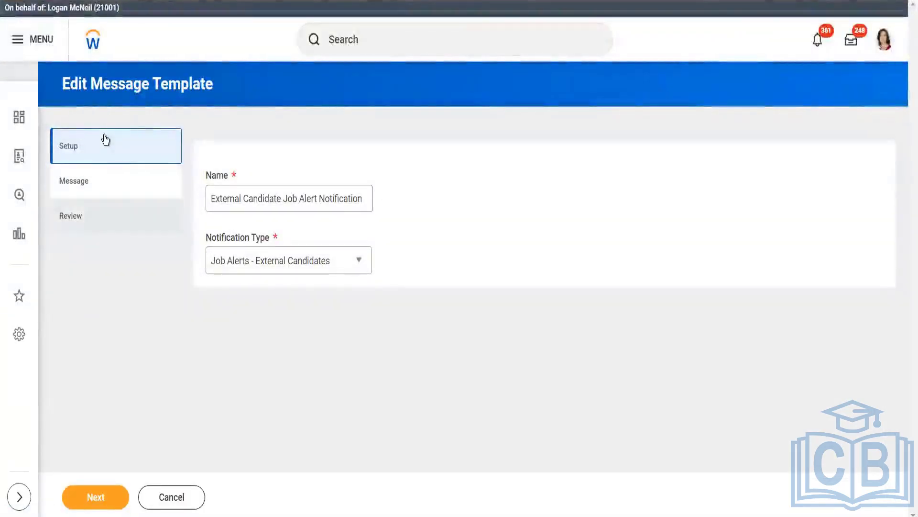
left_click(276, 200)
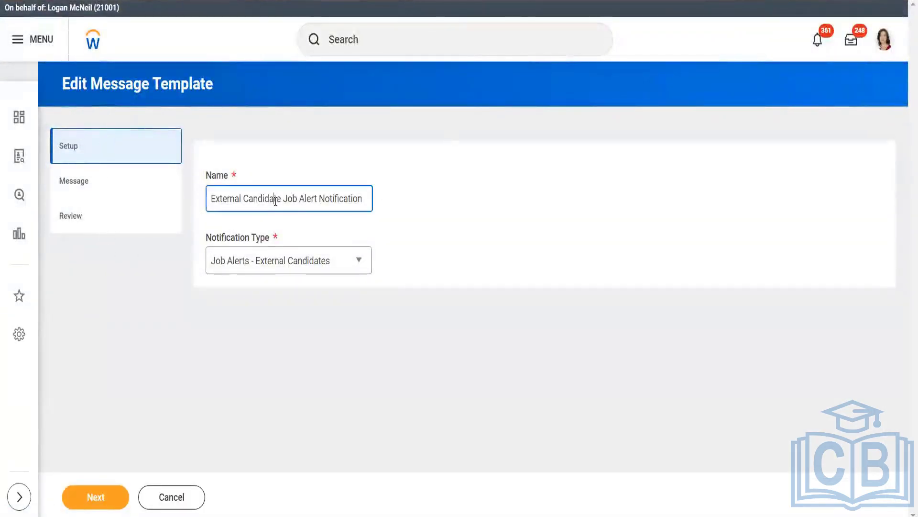
left_click(324, 260)
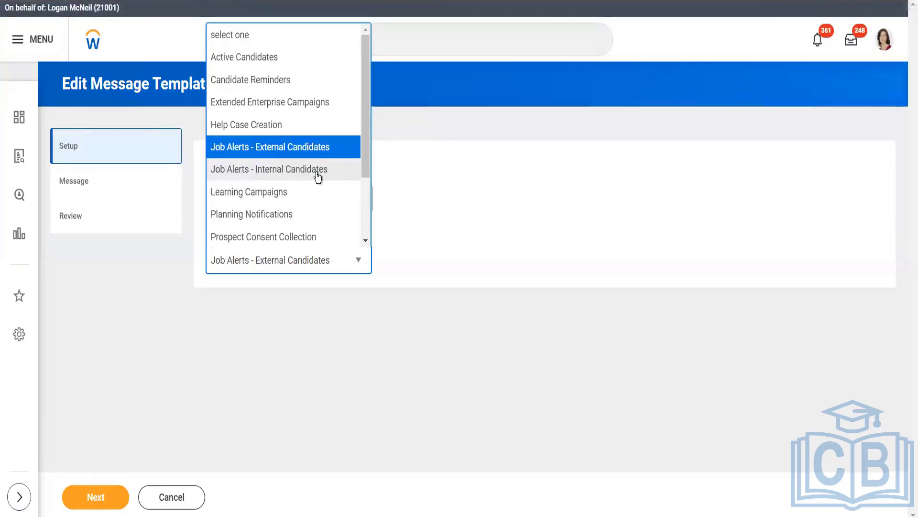
left_click_drag(366, 143, 366, 59)
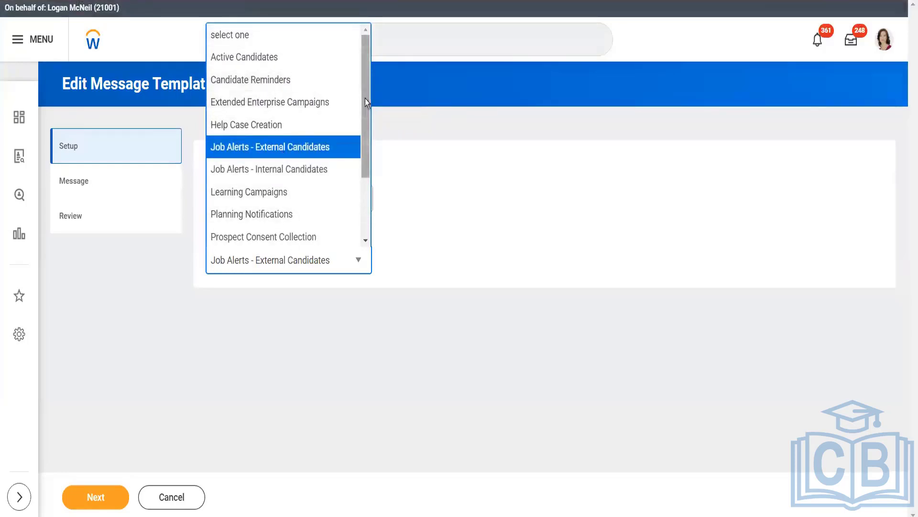
left_click_drag(366, 100, 373, 192)
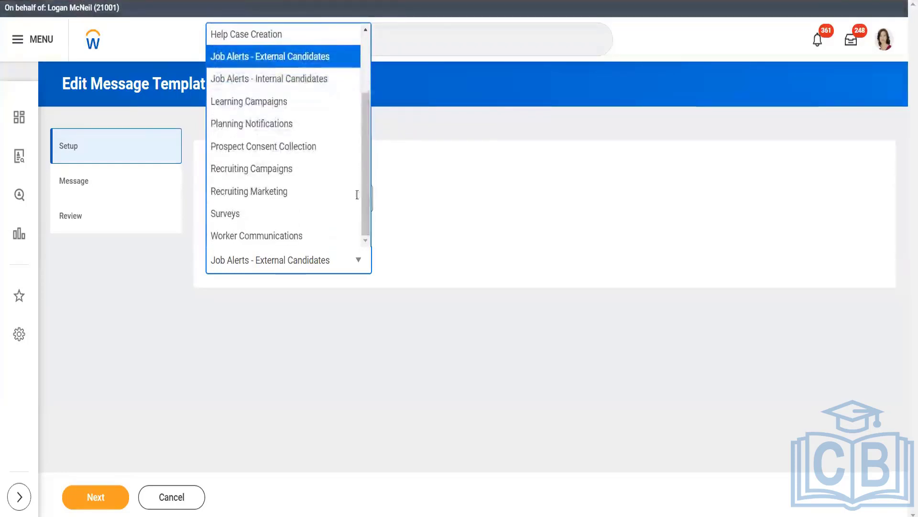
left_click(139, 346)
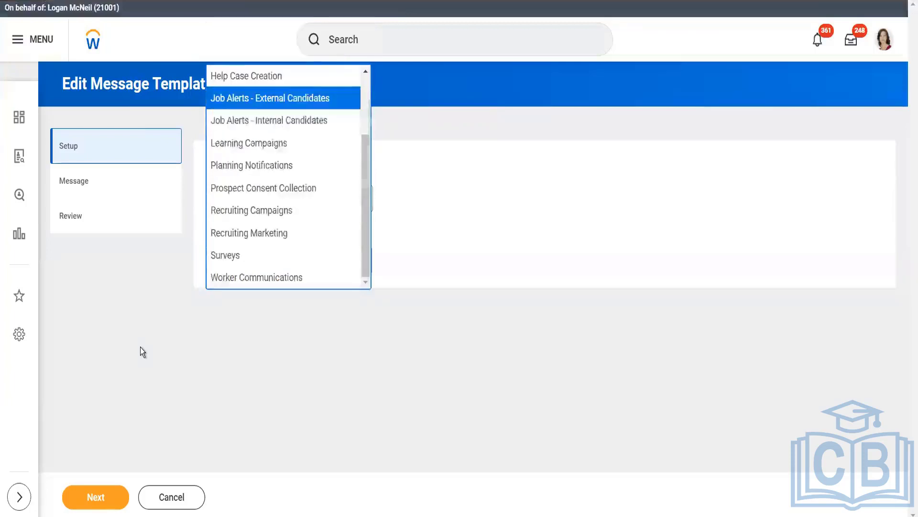
Examine the template's mobile push notification message and its email sender, reply-to, subject and body settings
left_click(130, 191)
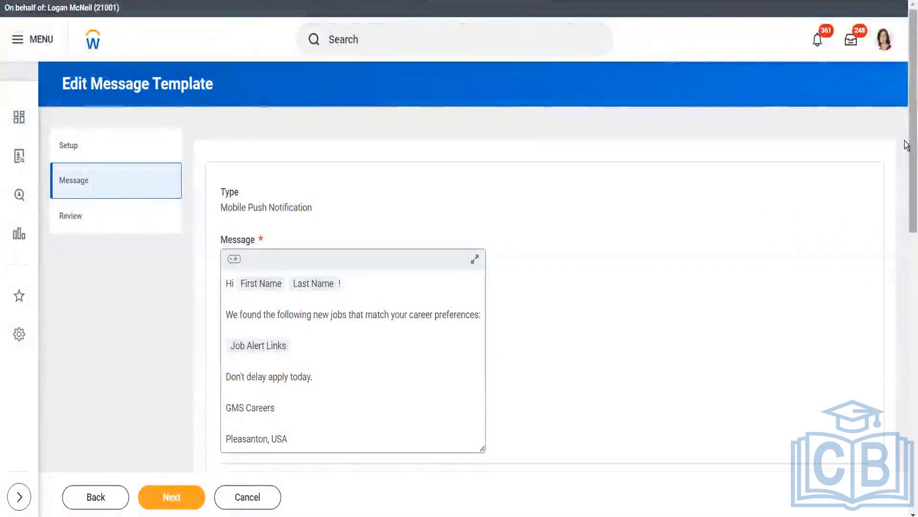
left_click_drag(909, 141, 909, 196)
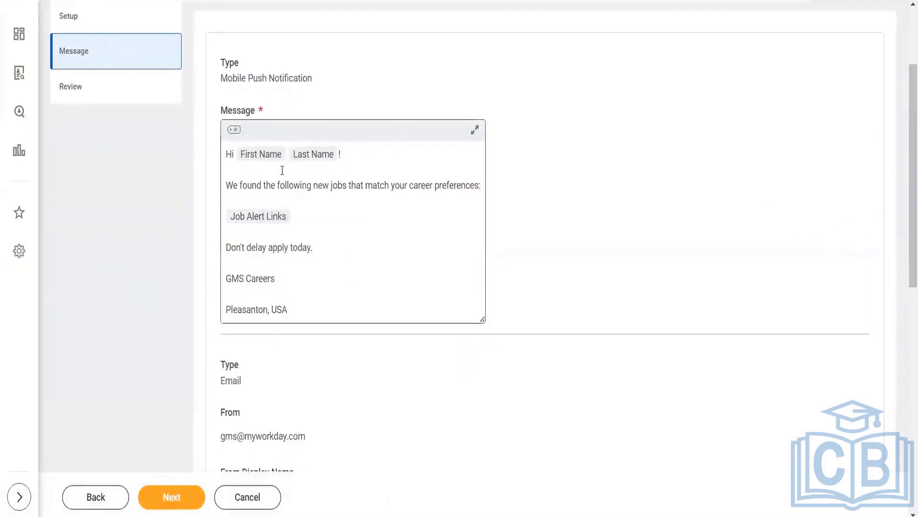
left_click_drag(909, 170, 910, 200)
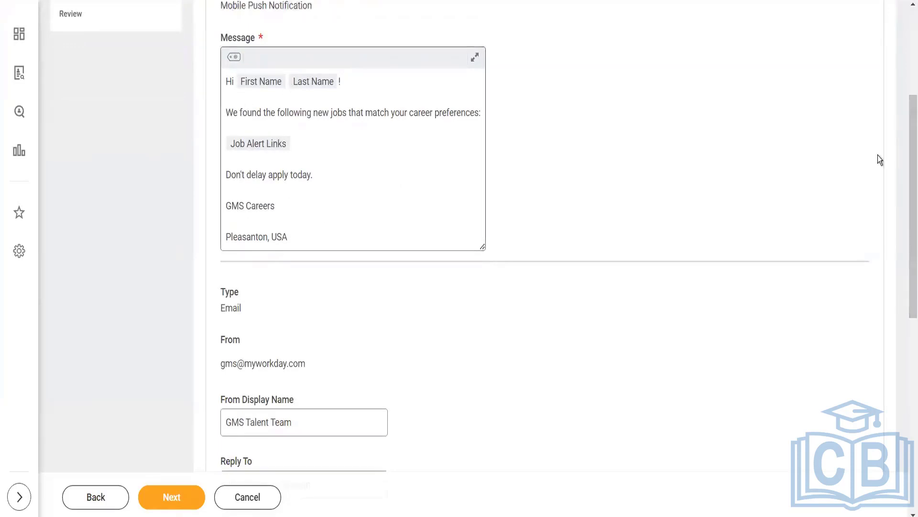
left_click_drag(907, 151, 906, 201)
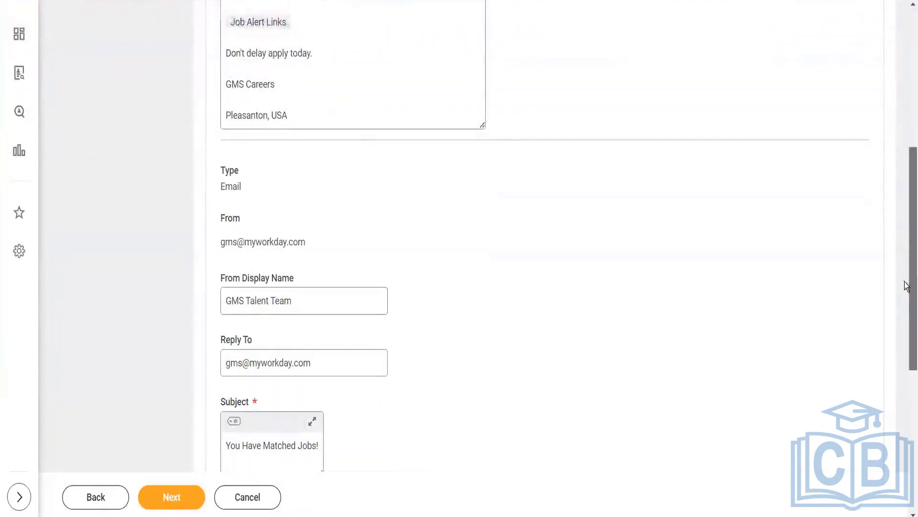
left_click_drag(906, 237, 906, 311)
left_click(357, 186)
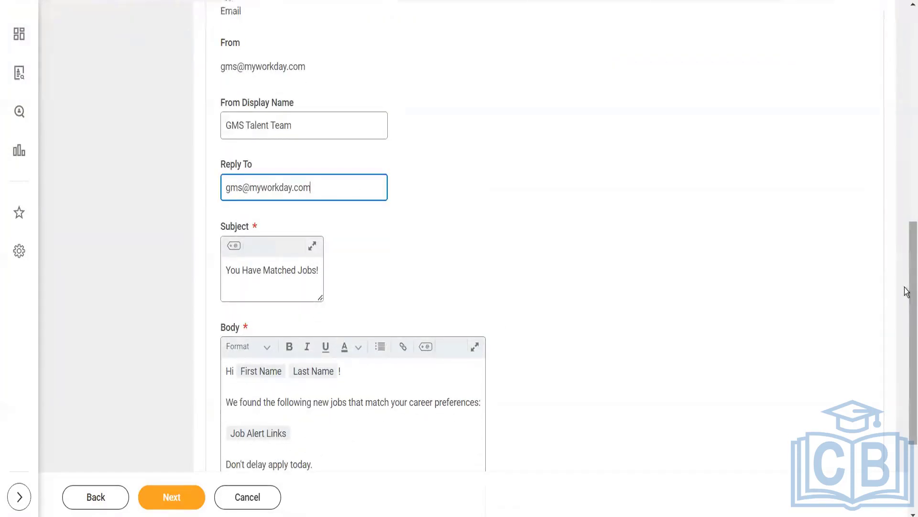
left_click_drag(906, 289, 842, 334)
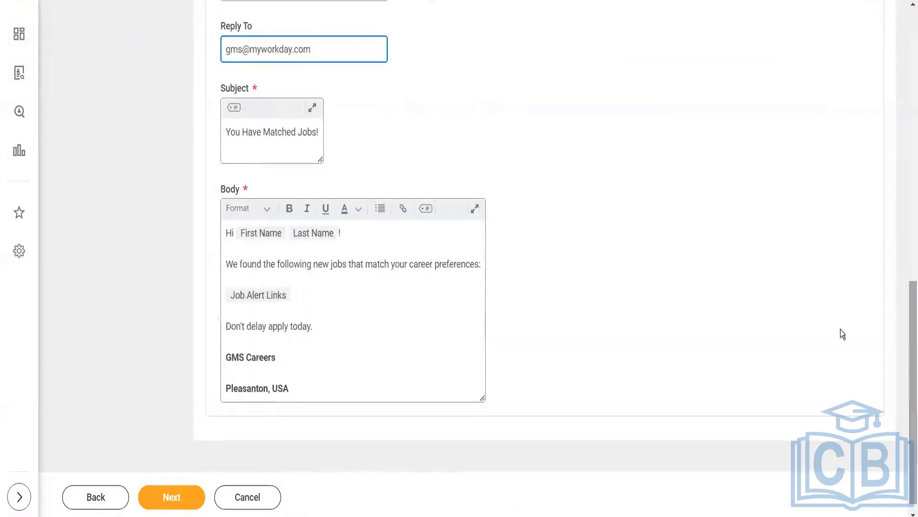
left_click(271, 138)
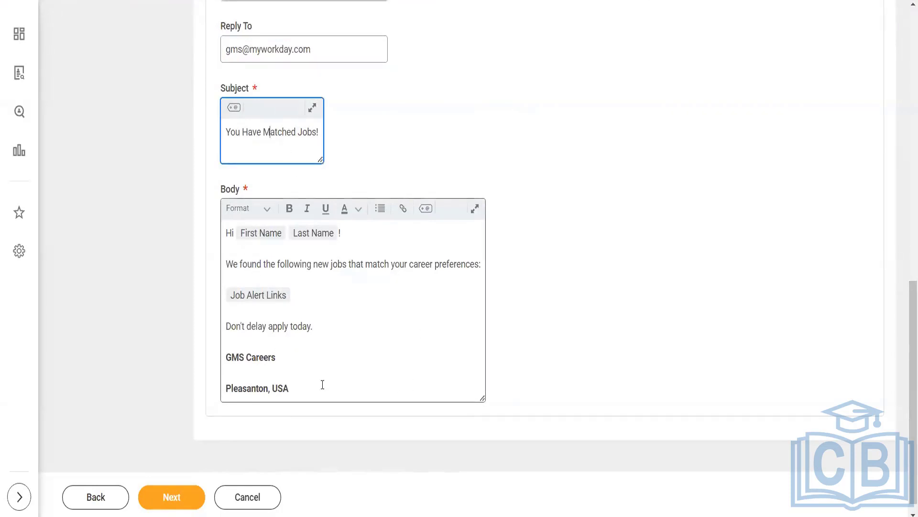
scroll(906, 343, "up", 15)
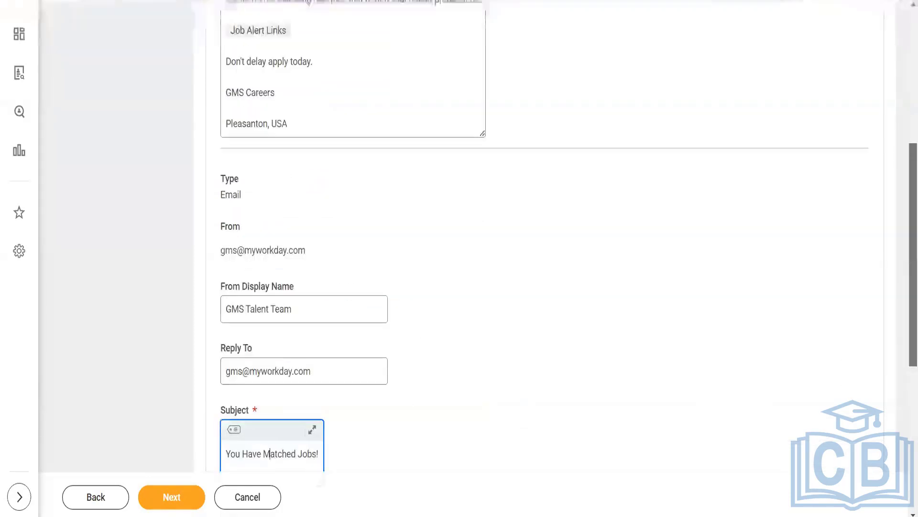
Proceed to the Review stage, check the template's details and messages, and save the message template
left_click(171, 496)
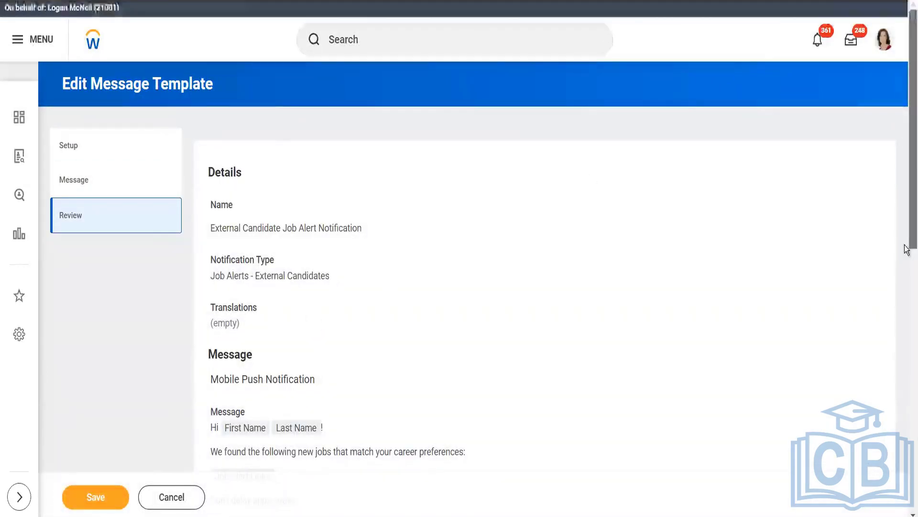
scroll(906, 141, "down", 10)
scroll(906, 148, "up", 10)
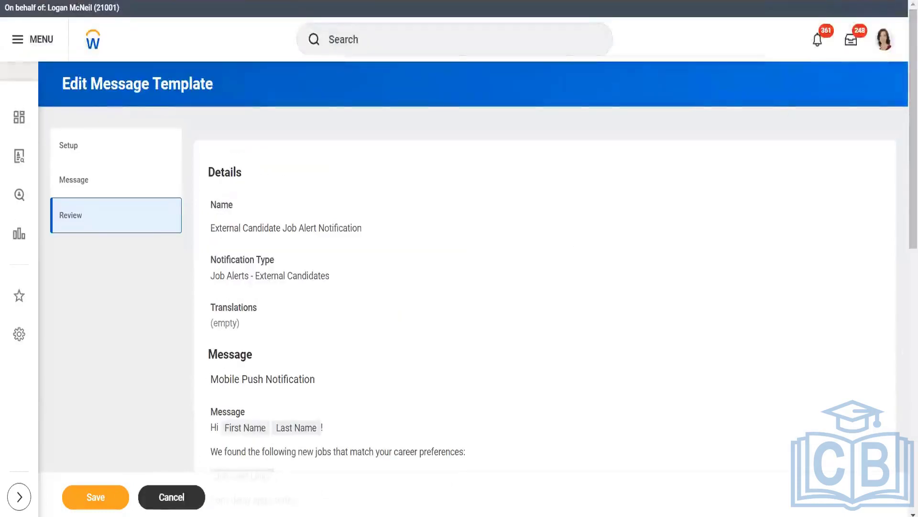
left_click(89, 499)
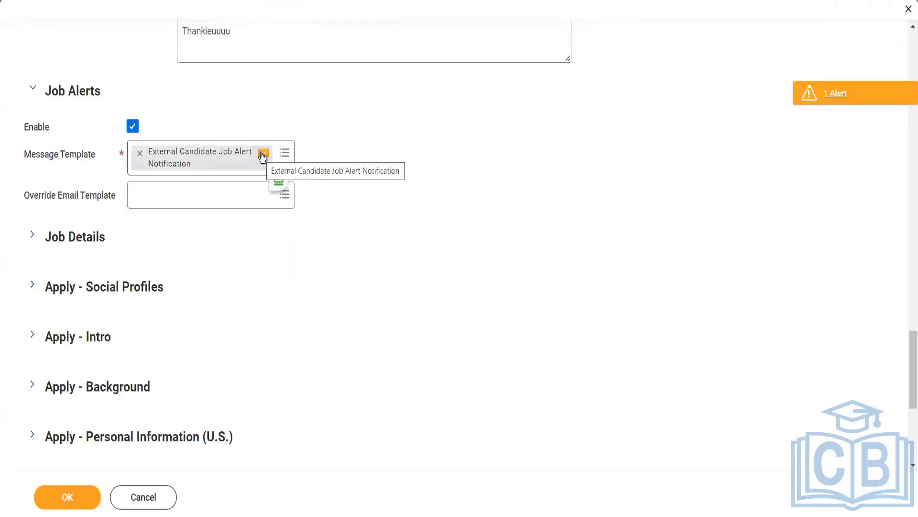
Reopen the job alert message template from the career site form in a new tab and examine its email and mobile push sender details
left_click(262, 154)
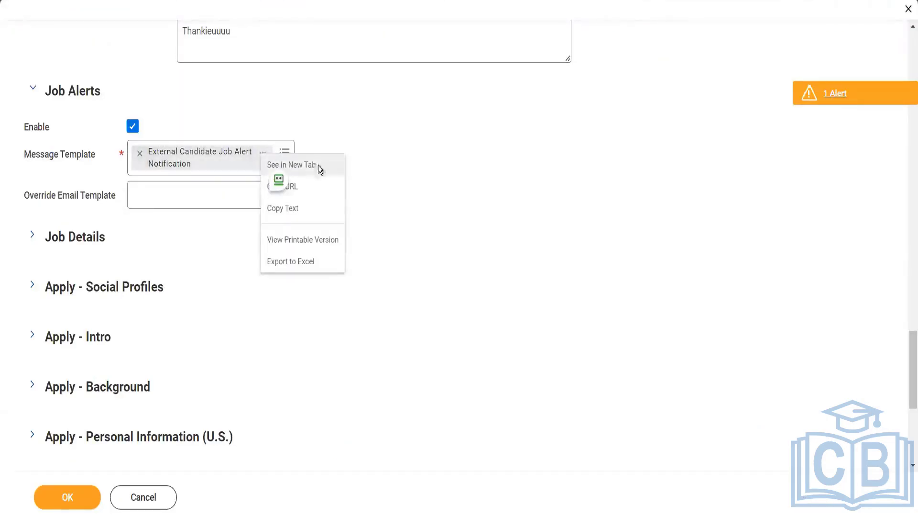
left_click(318, 165)
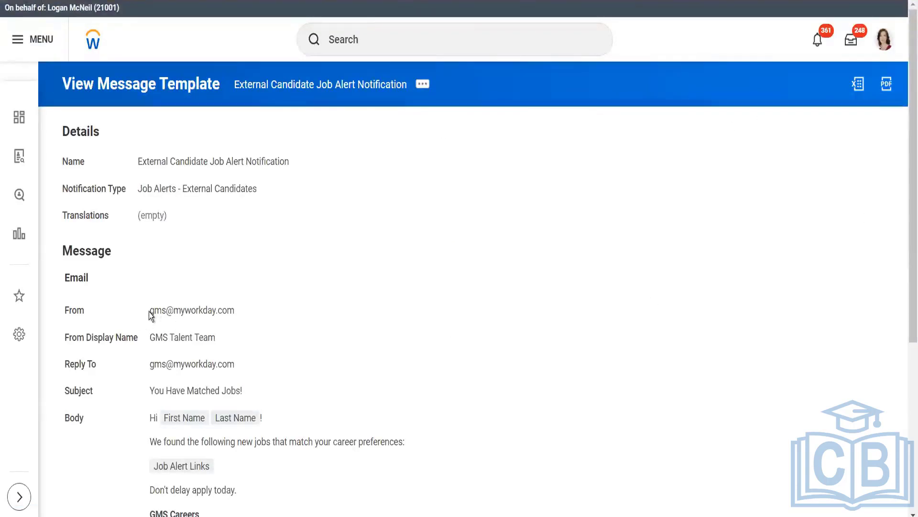
triple_click(209, 311)
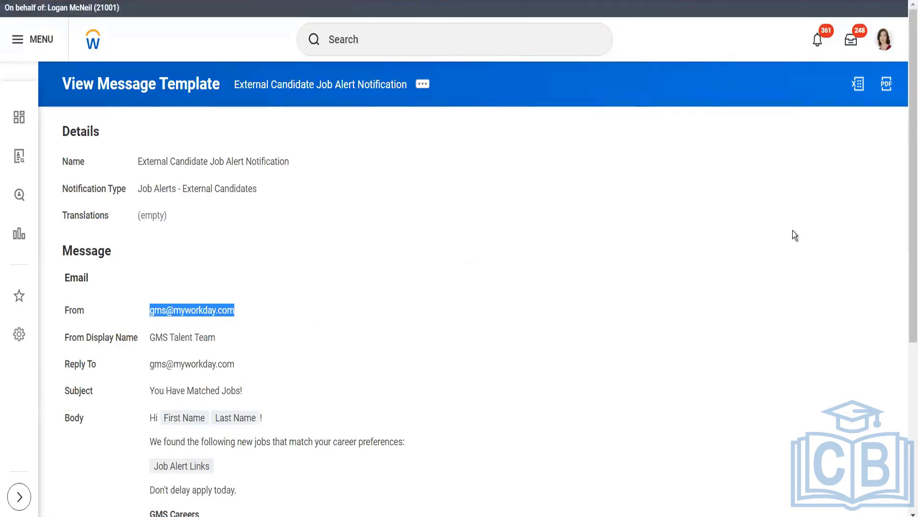
scroll(904, 324, "down", 4)
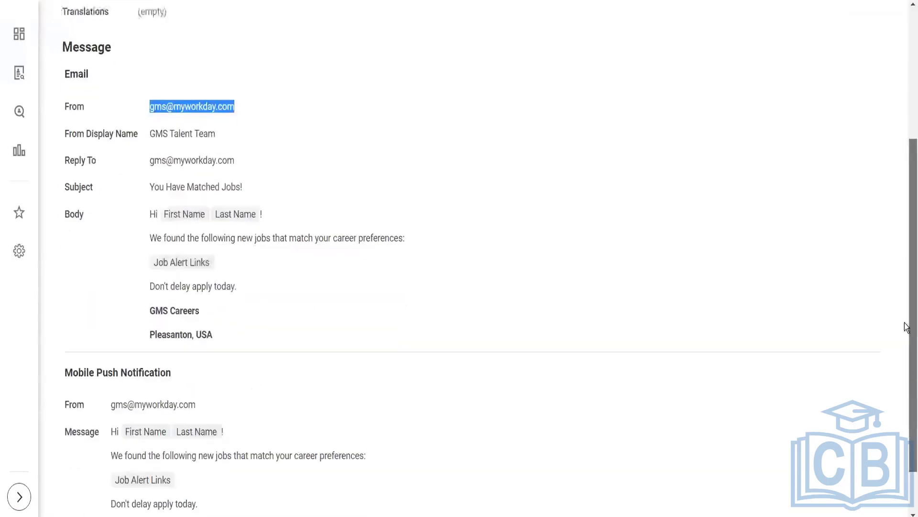
scroll(904, 330, "down", 1)
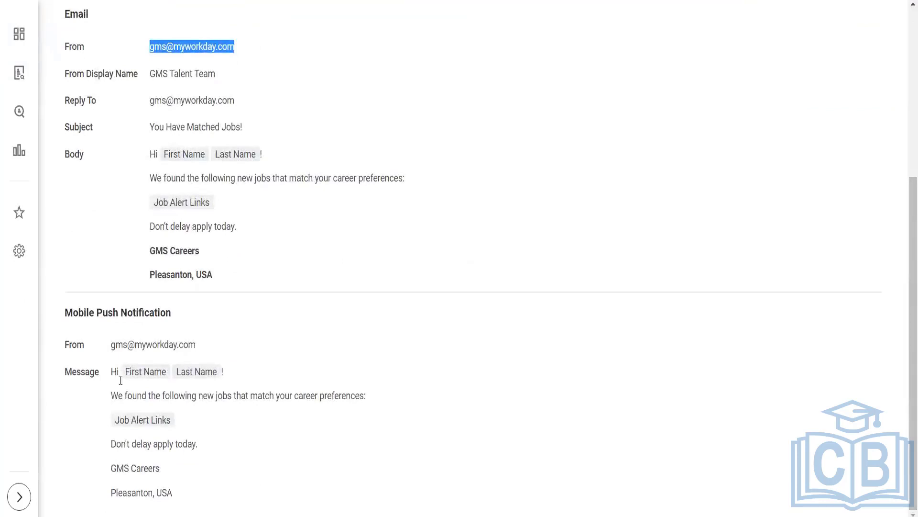
left_click_drag(65, 310, 188, 319)
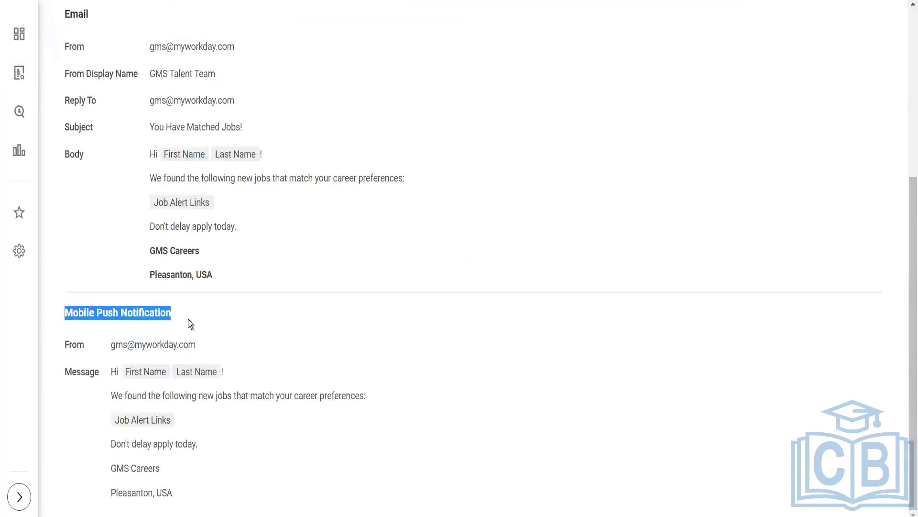
left_click_drag(111, 343, 215, 345)
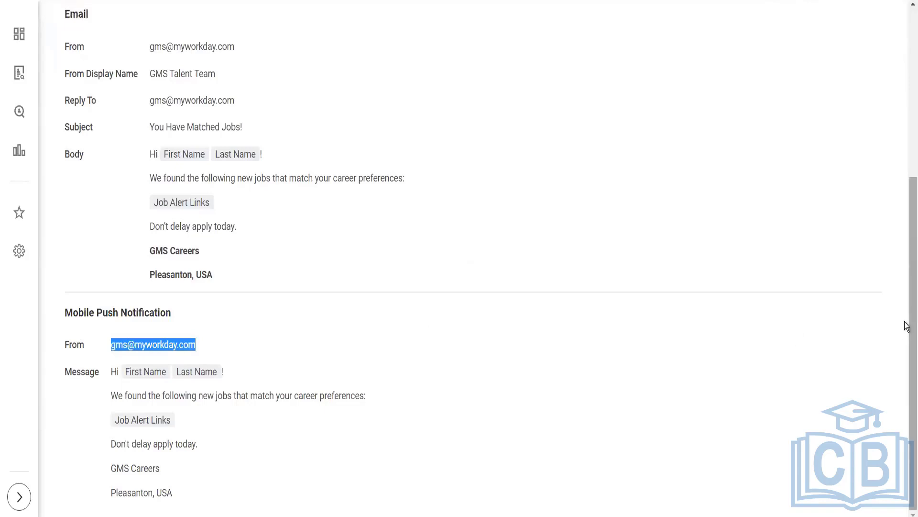
left_click_drag(907, 325, 906, 149)
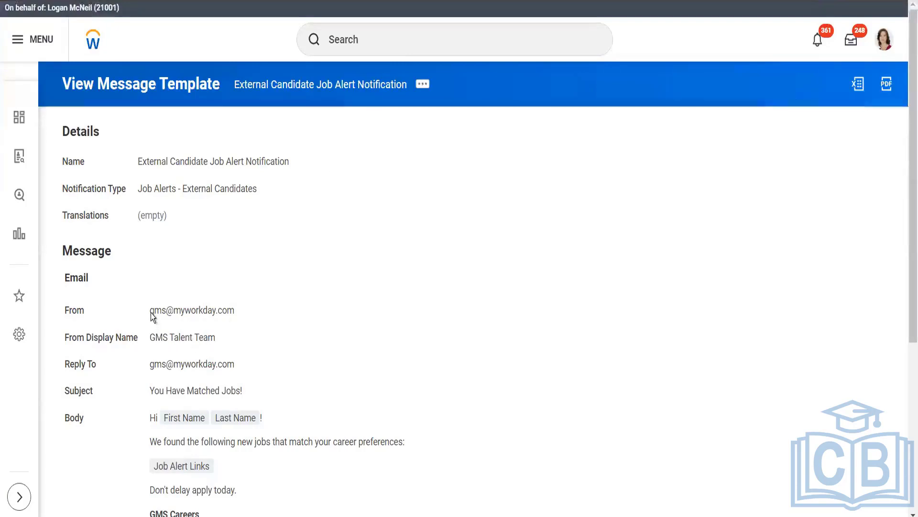
triple_click(213, 302)
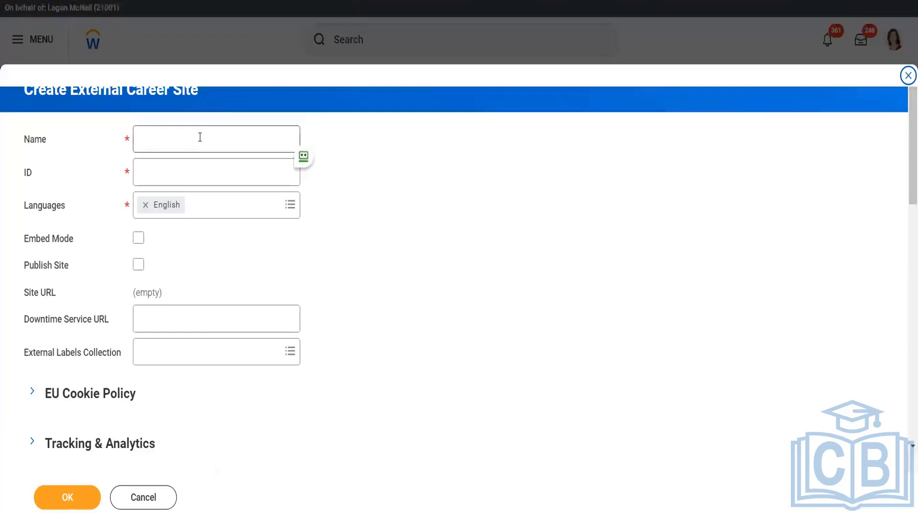
Expand and enable Prospect Introduce Yourself in the blank Create External Career Site form
left_click_drag(906, 128, 906, 201)
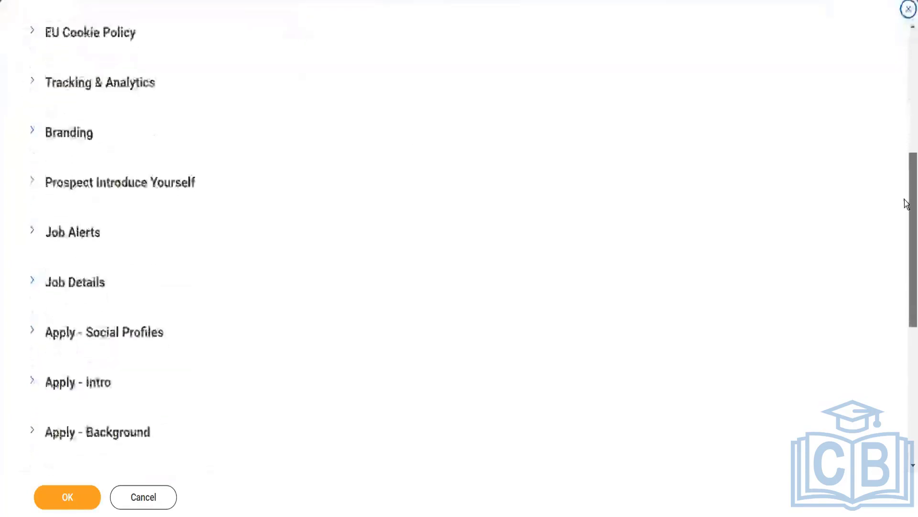
left_click(34, 182)
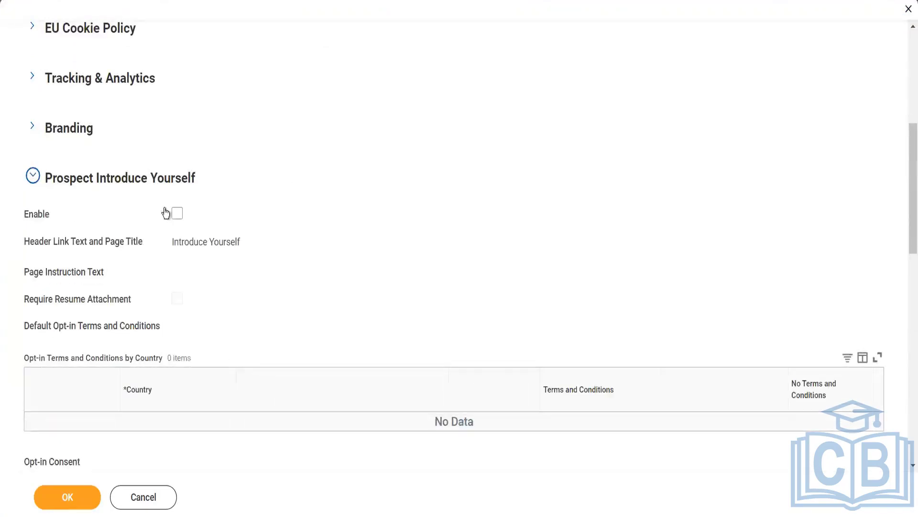
left_click(176, 215)
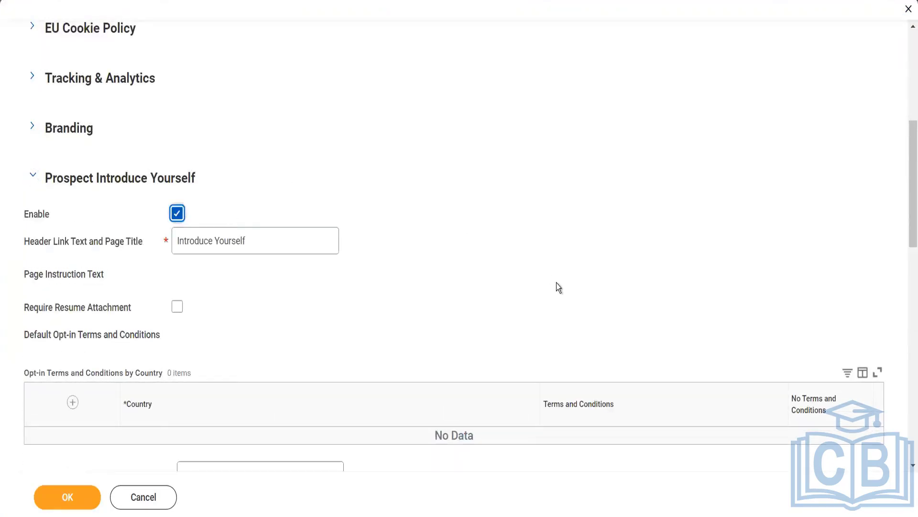
scroll(906, 178, "down", 2)
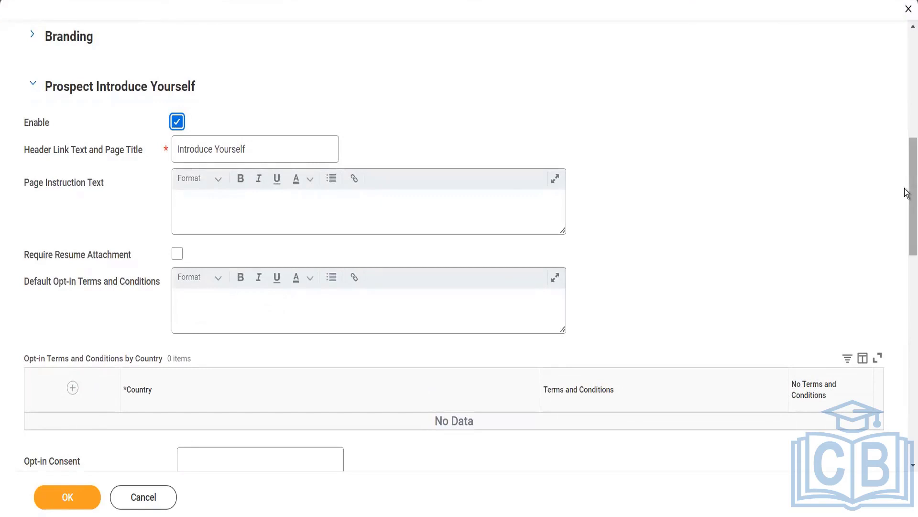
Expand the Job Alerts section of the career site form and enable job alerts
left_click_drag(907, 224, 908, 345)
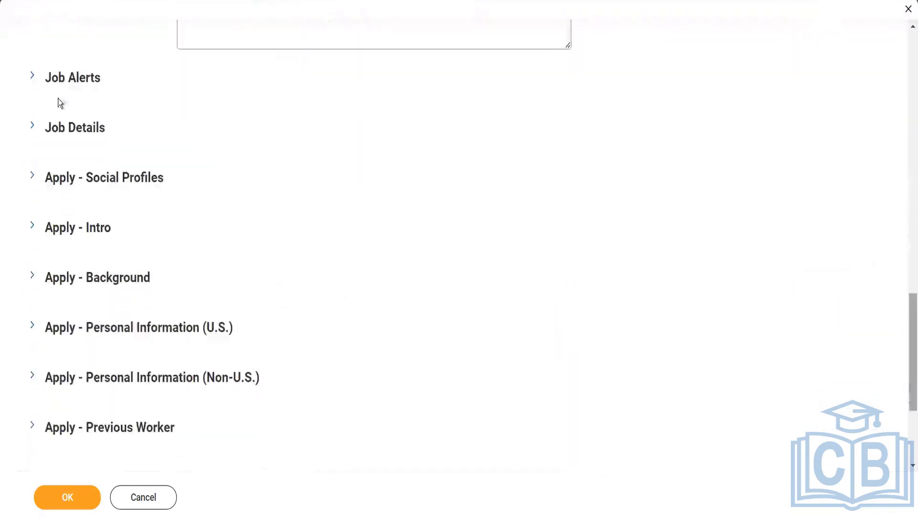
left_click(32, 77)
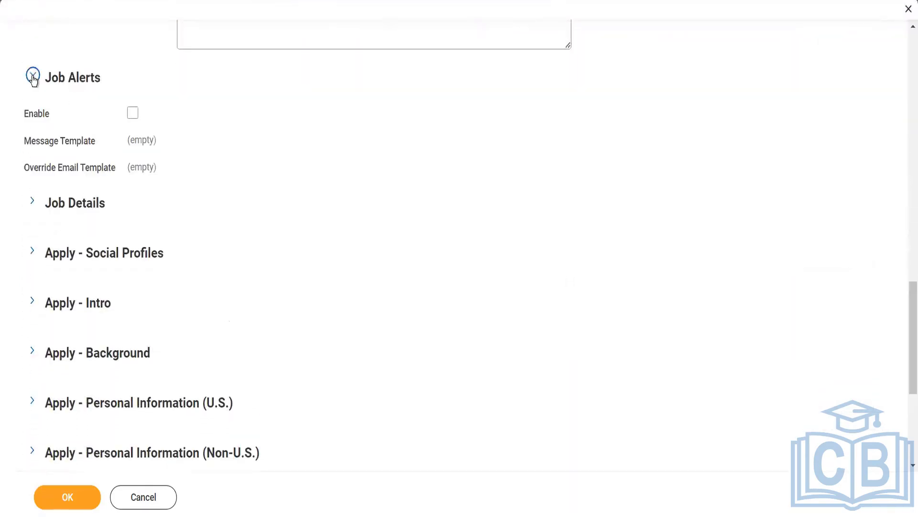
left_click(133, 115)
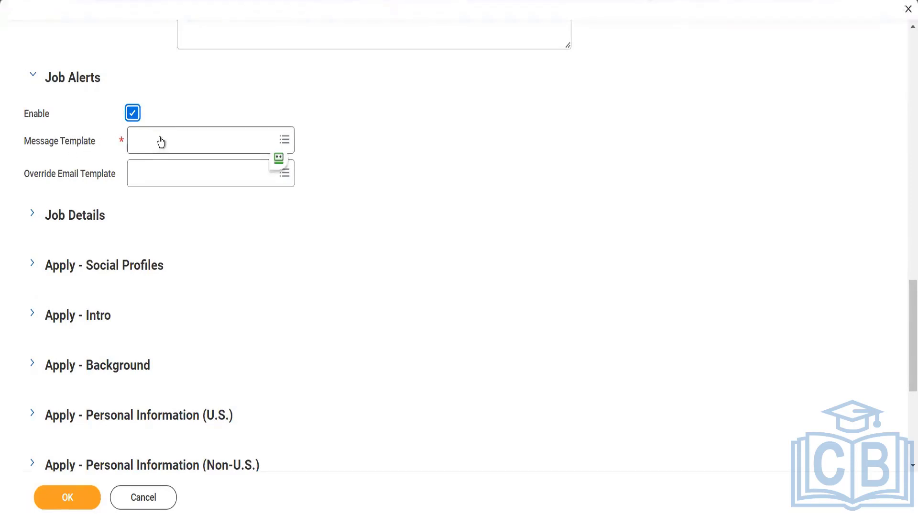
Set the Override Email Template for job alerts to Workday Standard (Default)
mouse_move(163, 142)
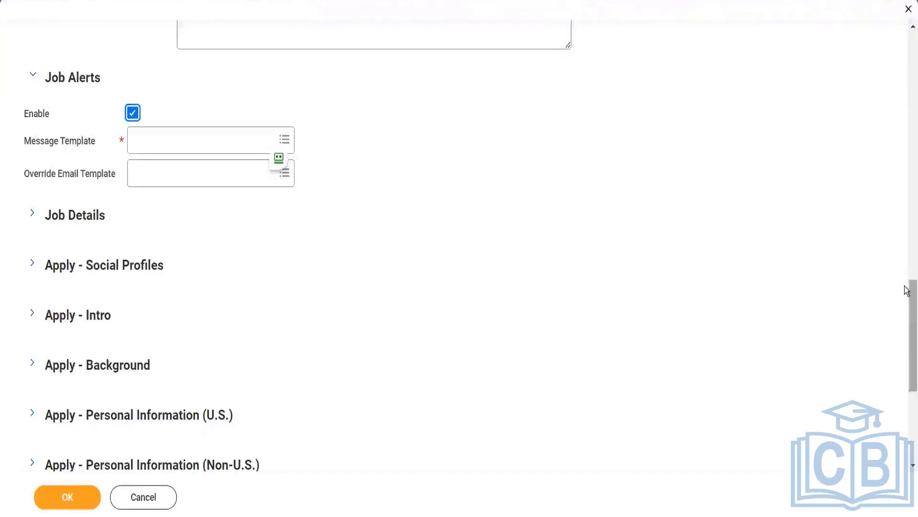
scroll(905, 299, "down", 1)
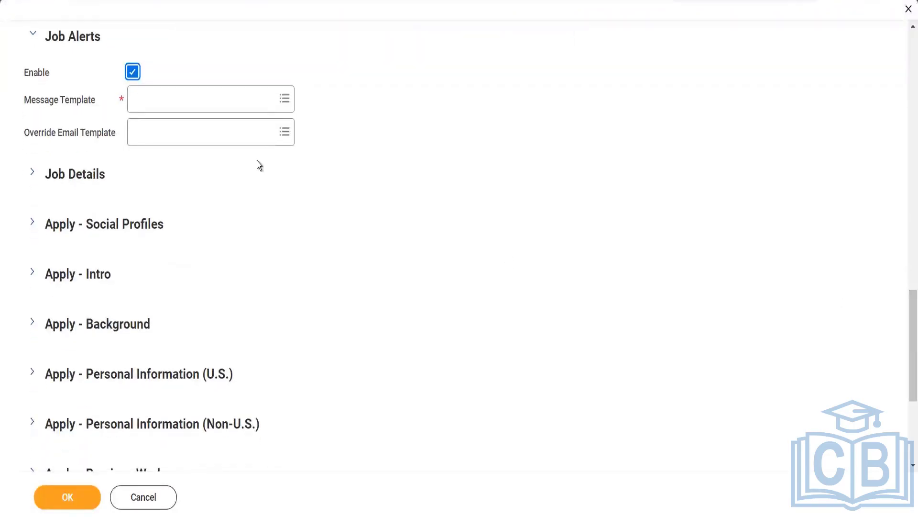
left_click(156, 99)
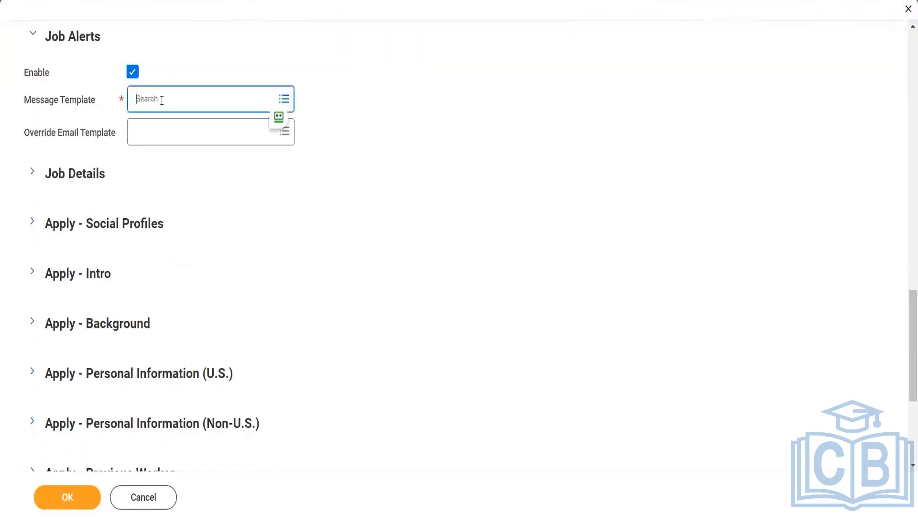
left_click(463, 119)
left_click(231, 134)
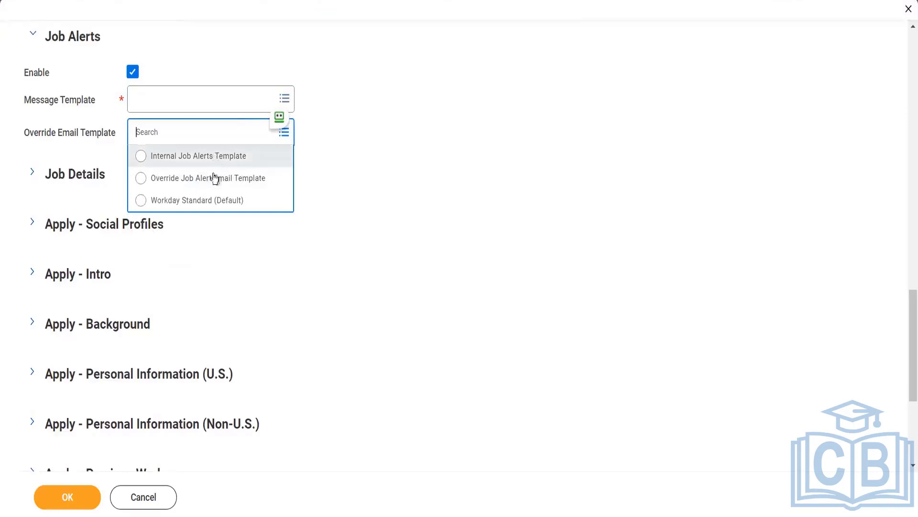
left_click(211, 201)
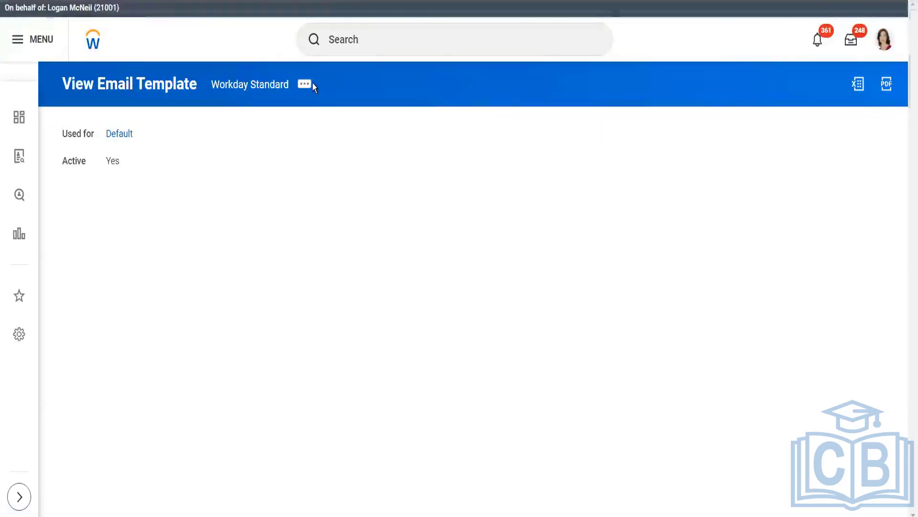
Open the Workday Standard email template for editing and examine the order and static or dynamic content of its rows
left_click(308, 88)
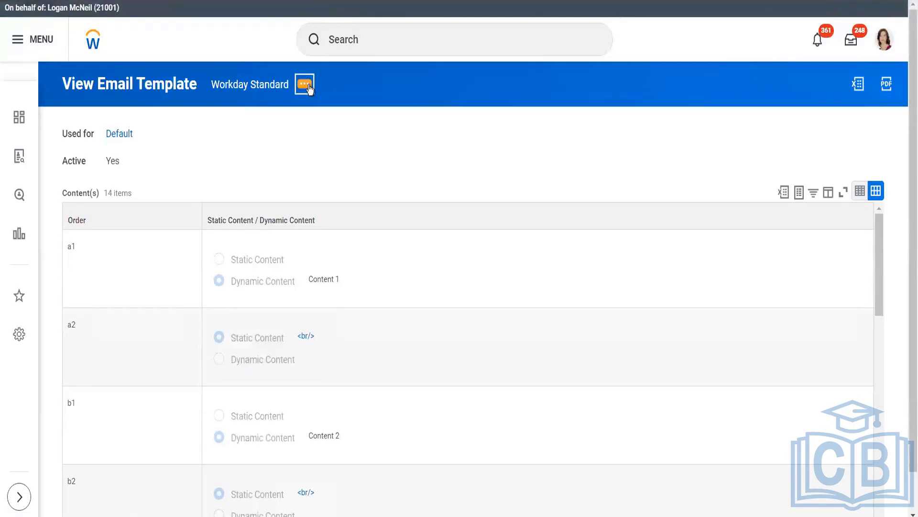
mouse_move(384, 123)
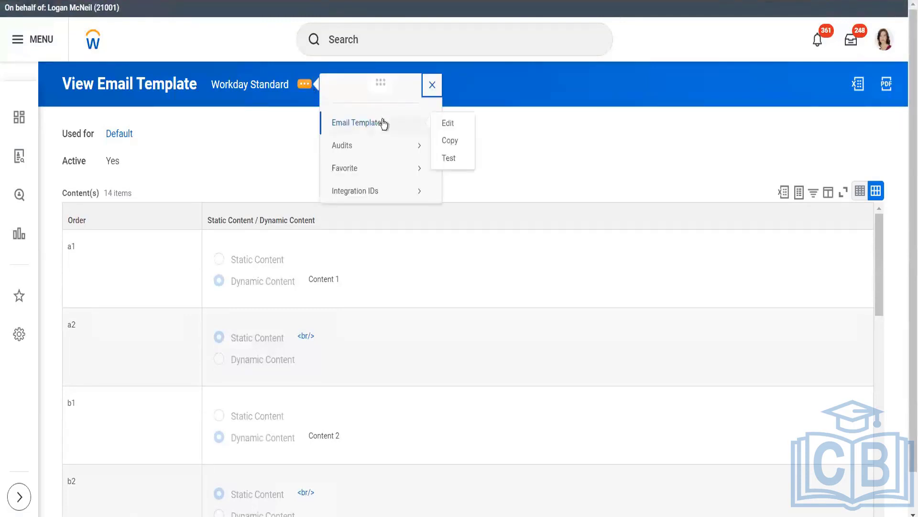
left_click(454, 125)
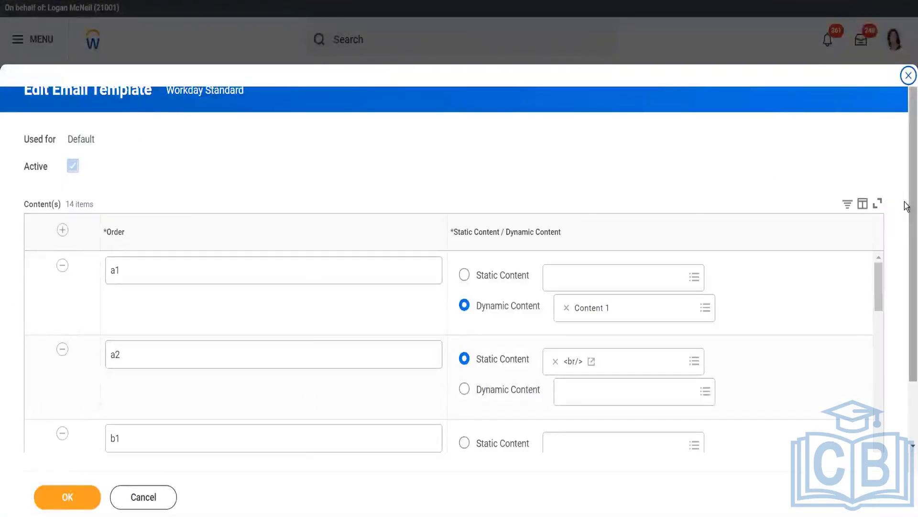
scroll(906, 283, "down", 1)
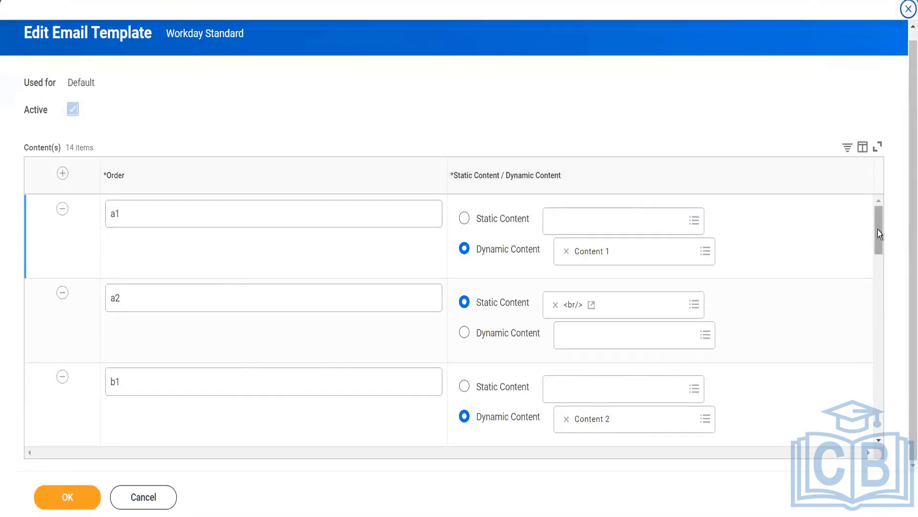
left_click_drag(879, 232, 885, 325)
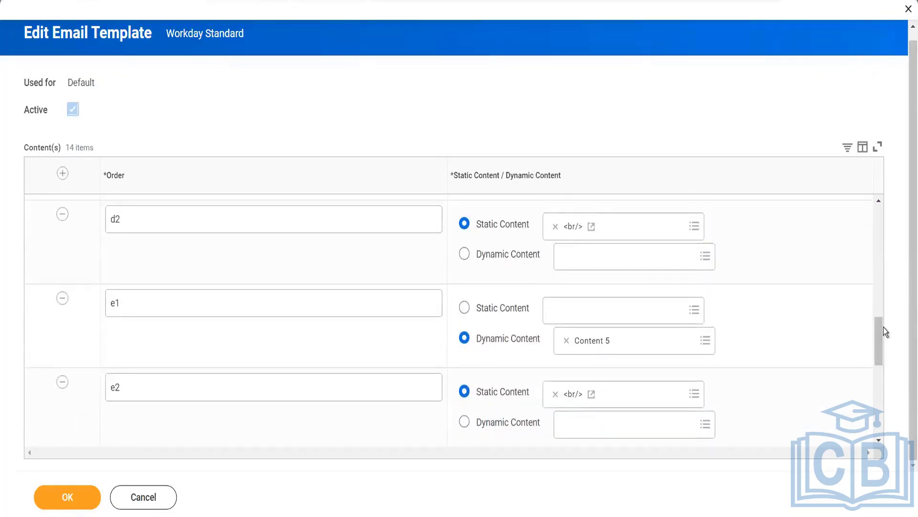
left_click_drag(880, 336, 889, 414)
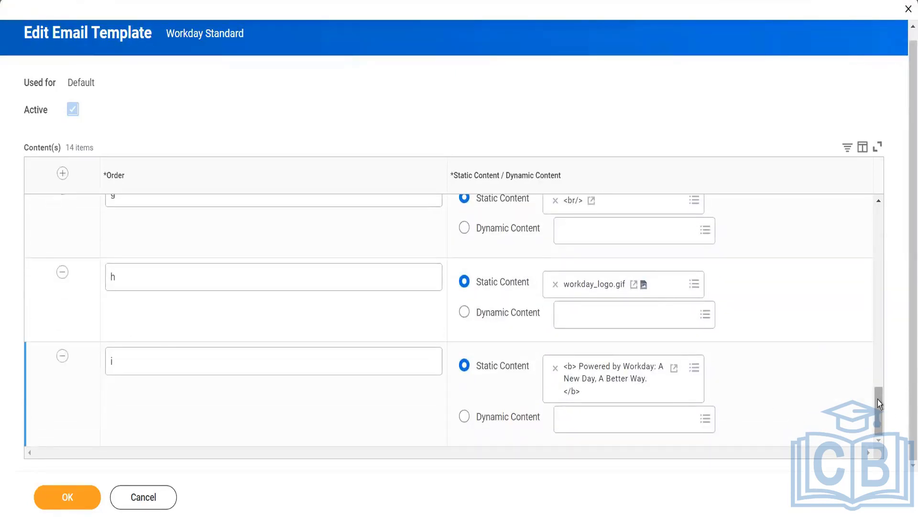
left_click_drag(877, 401, 869, 170)
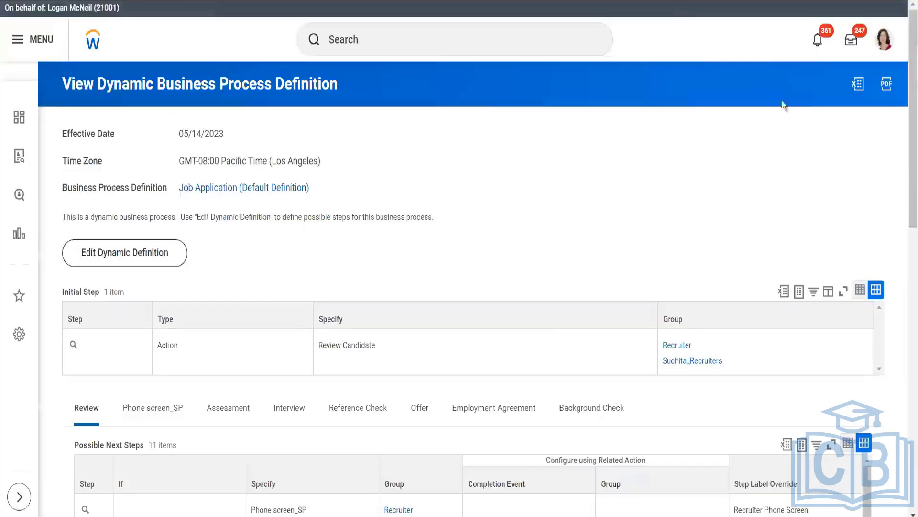
Open the notifications and browse through position, journal and document notifications to examine their details
left_click(817, 46)
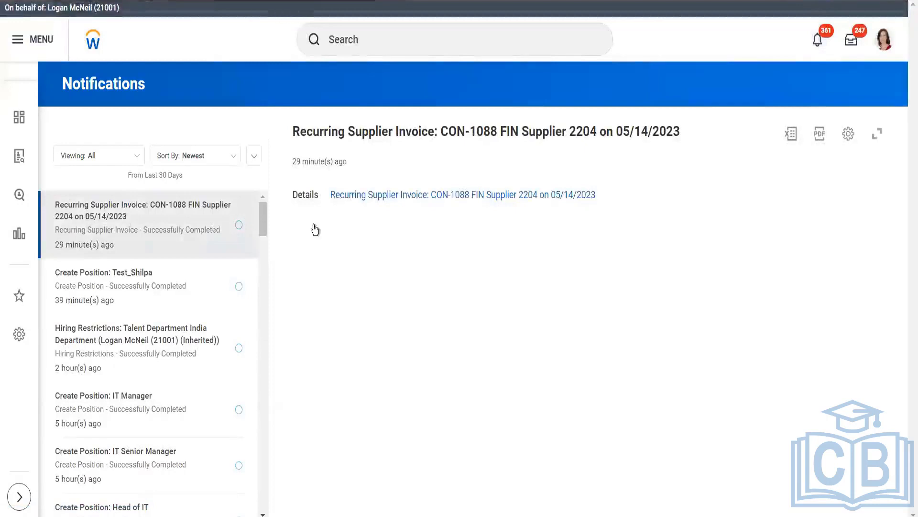
left_click(91, 300)
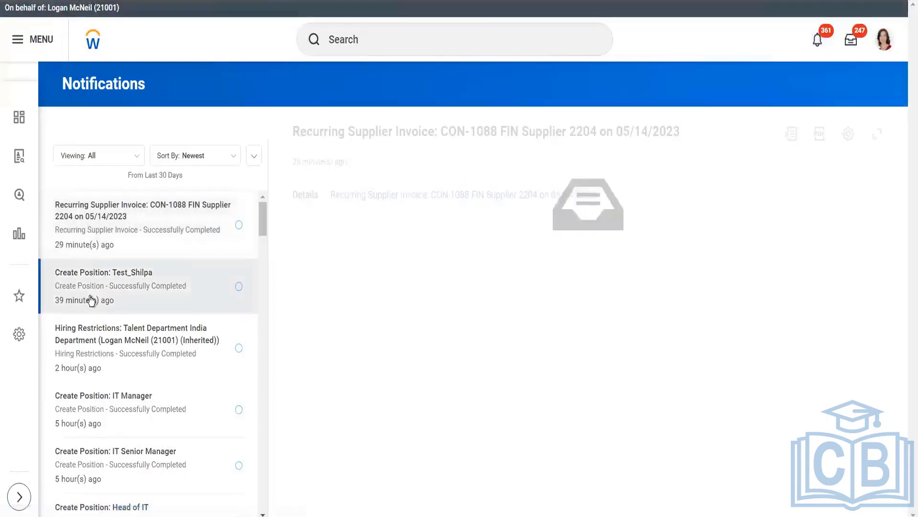
left_click(147, 340)
left_click_drag(263, 219, 268, 498)
left_click(158, 454)
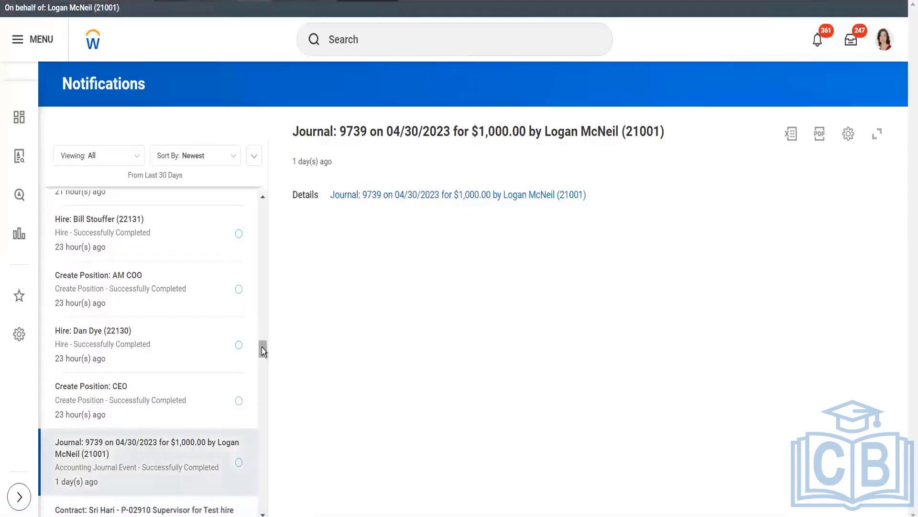
left_click_drag(262, 349, 264, 376)
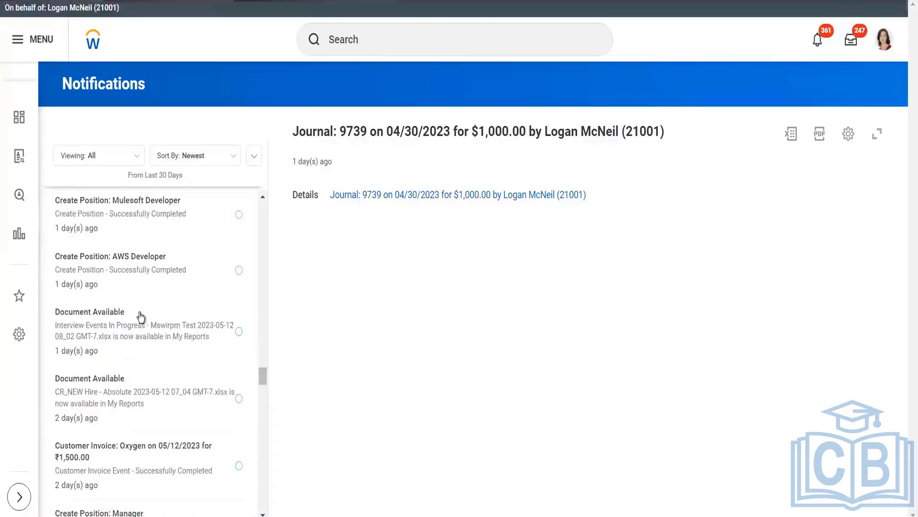
left_click(140, 316)
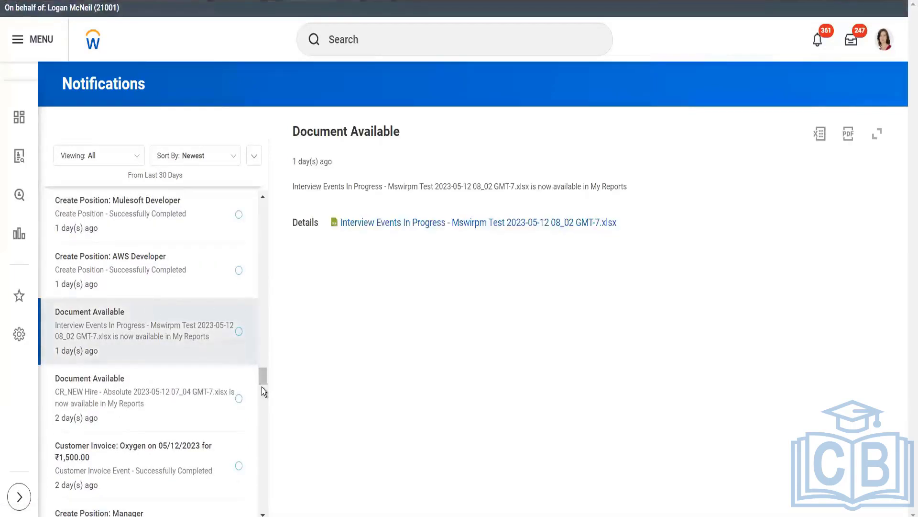
left_click_drag(263, 380, 262, 383)
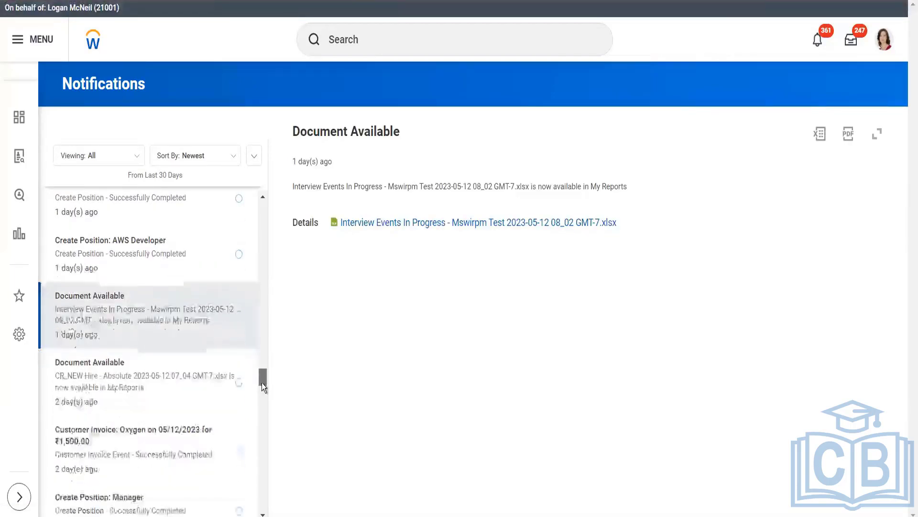
left_click(161, 383)
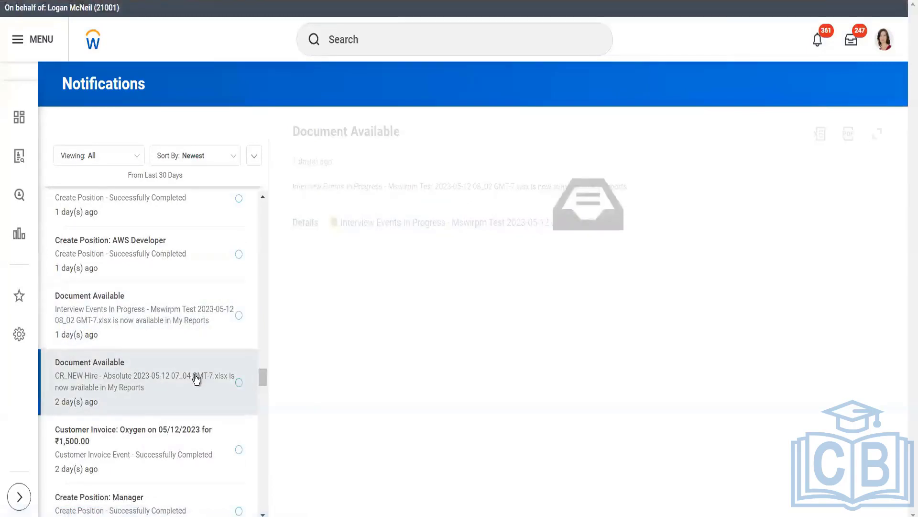
scroll(263, 378, "down", 5)
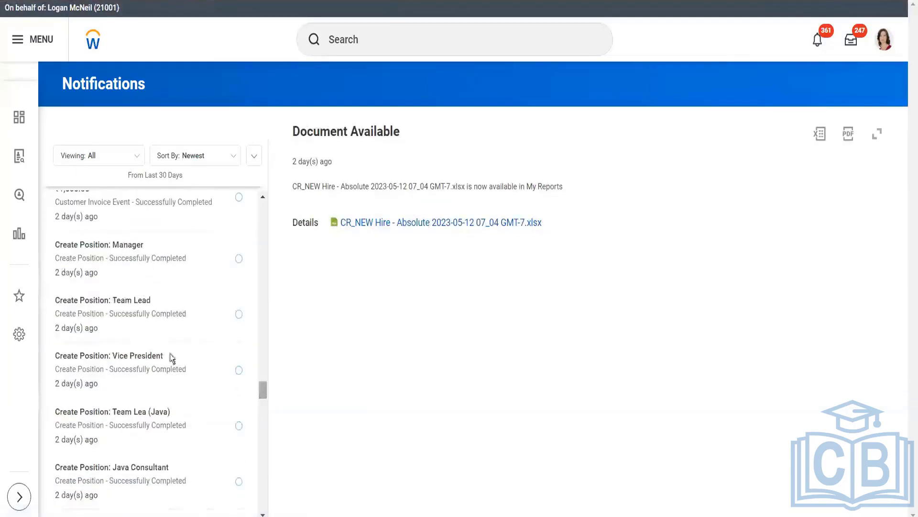
left_click(139, 325)
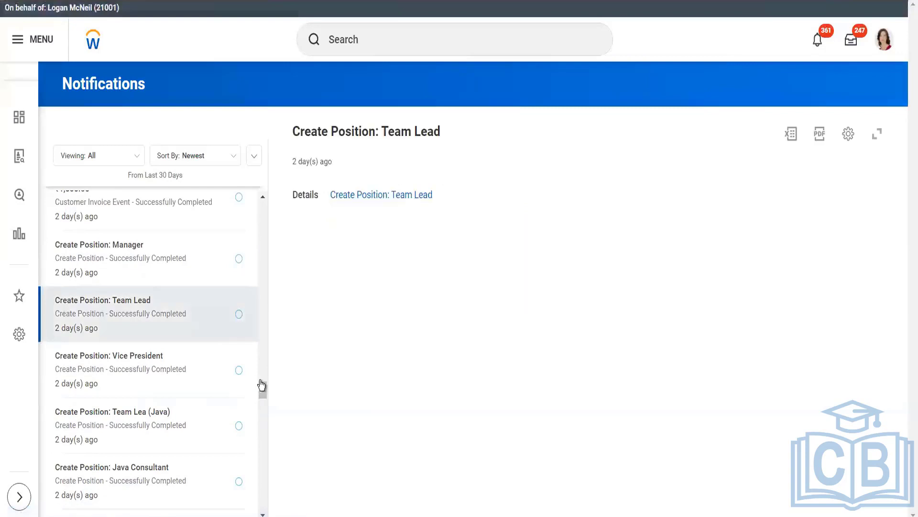
scroll(268, 430, "down", 10)
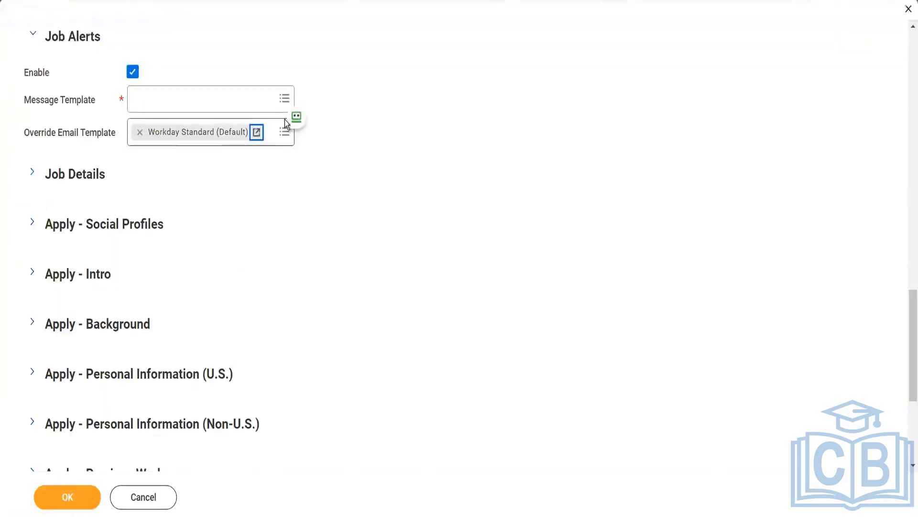
Return to the career site form, check the available job alert message templates, and clear the Override Email Template
left_click(285, 102)
left_click(285, 102)
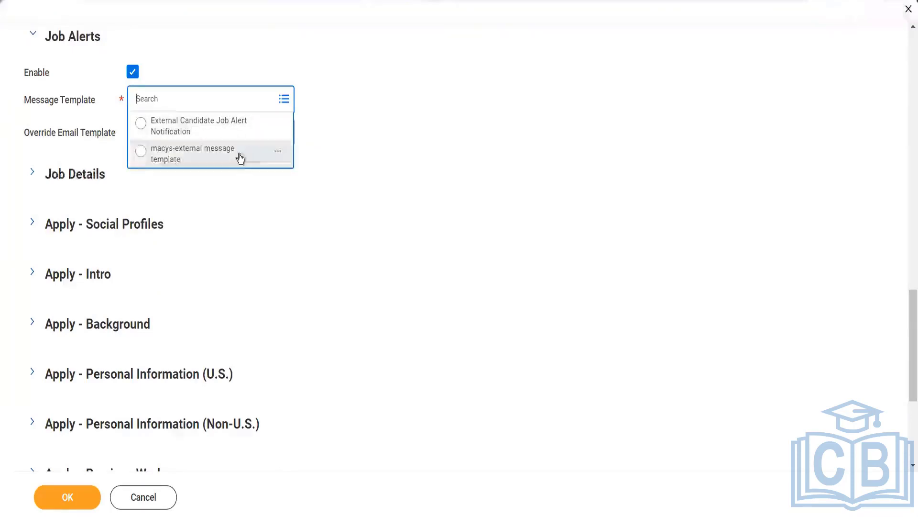
left_click(377, 156)
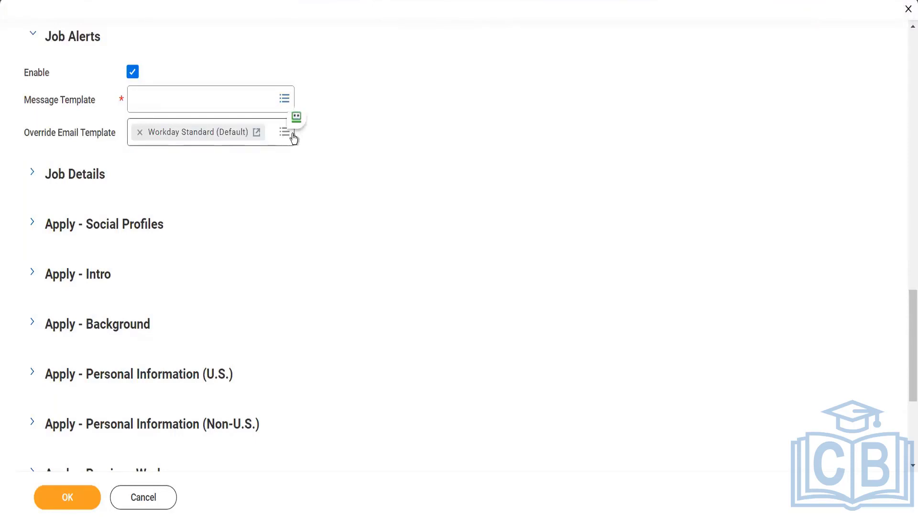
left_click(296, 117)
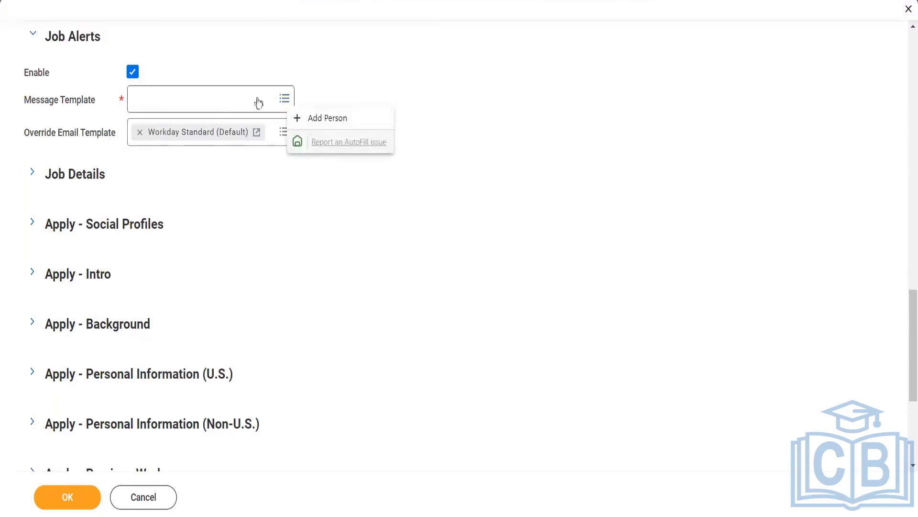
left_click(140, 137)
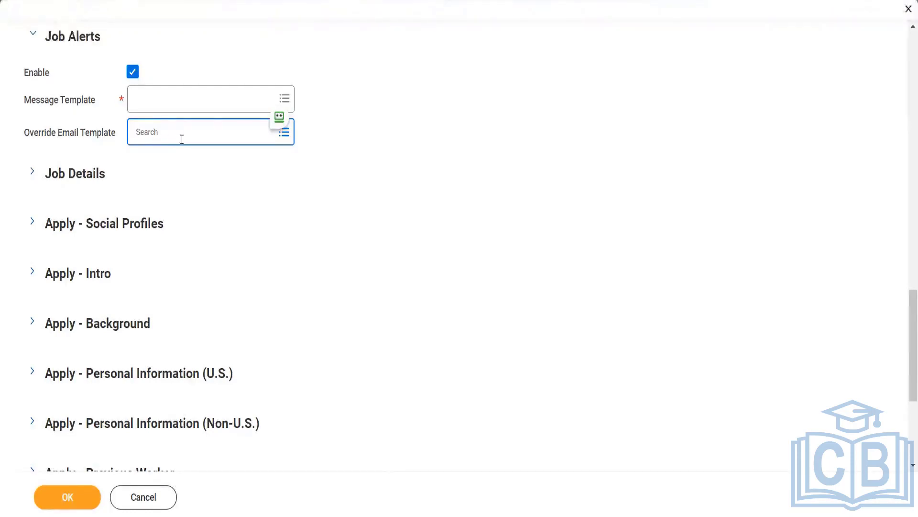
Set the job alert message template to External Candidate Job Alert Notification and review its email and mobile push content
left_click(194, 92)
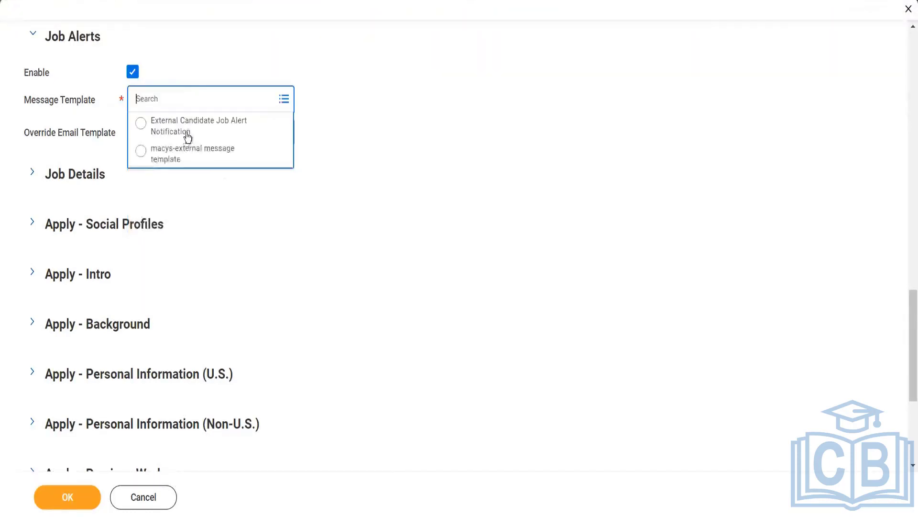
left_click(249, 126)
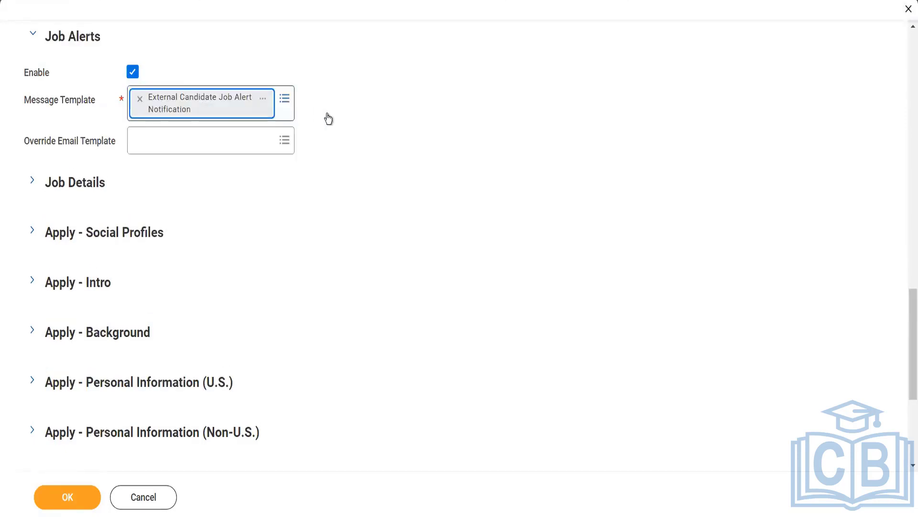
left_click(263, 102)
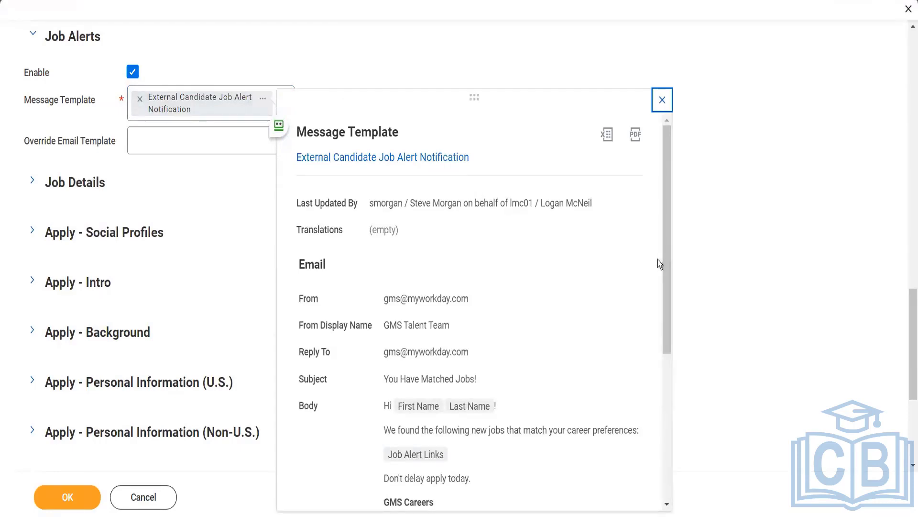
left_click_drag(667, 263, 681, 417)
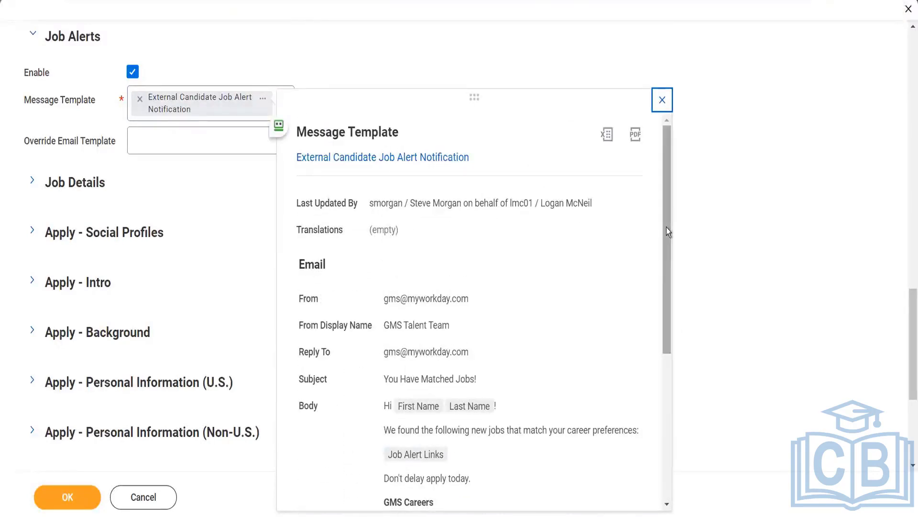
left_click_drag(666, 227, 680, 416)
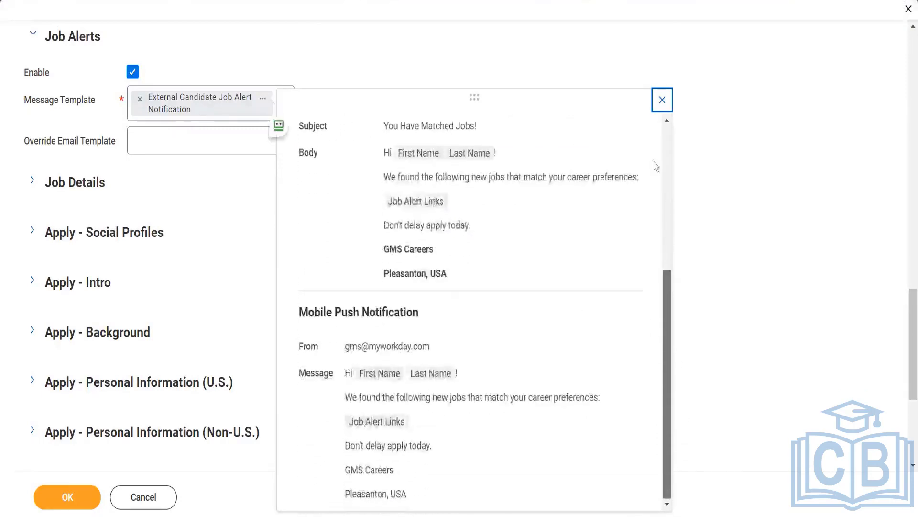
scroll(655, 167, "up", 5)
left_click(659, 102)
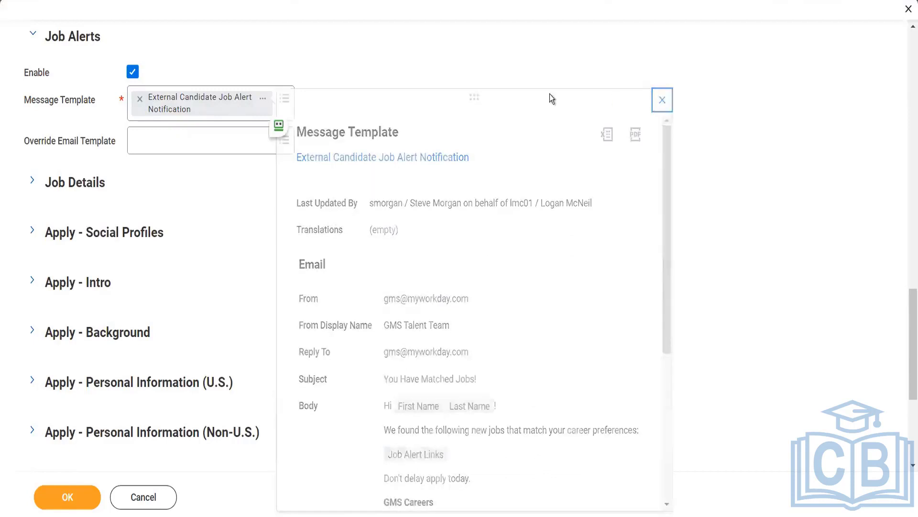
In Job Details, set Location Hierarchy Subtype 1 to Global Region and Location Hierarchy Subtype 2 to Location Heirarchy
left_click(31, 181)
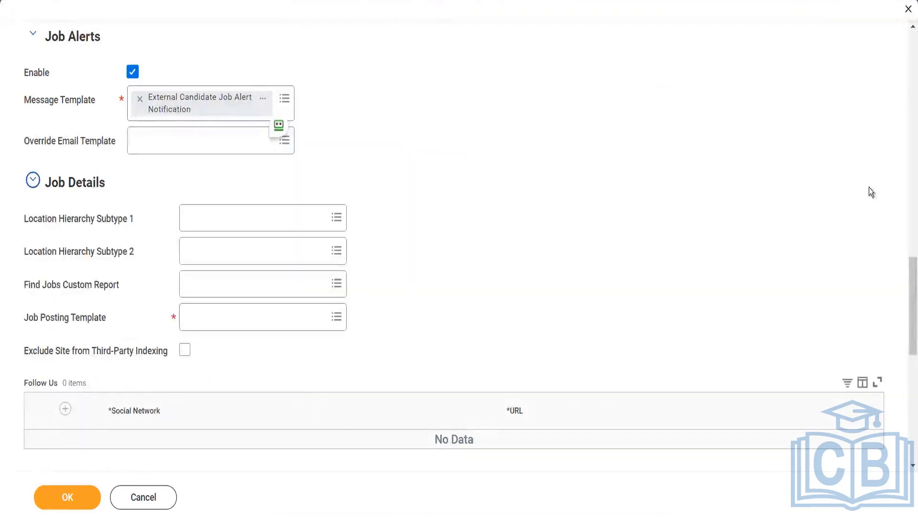
scroll(906, 318, "down", 1)
scroll(906, 318, "down", 3)
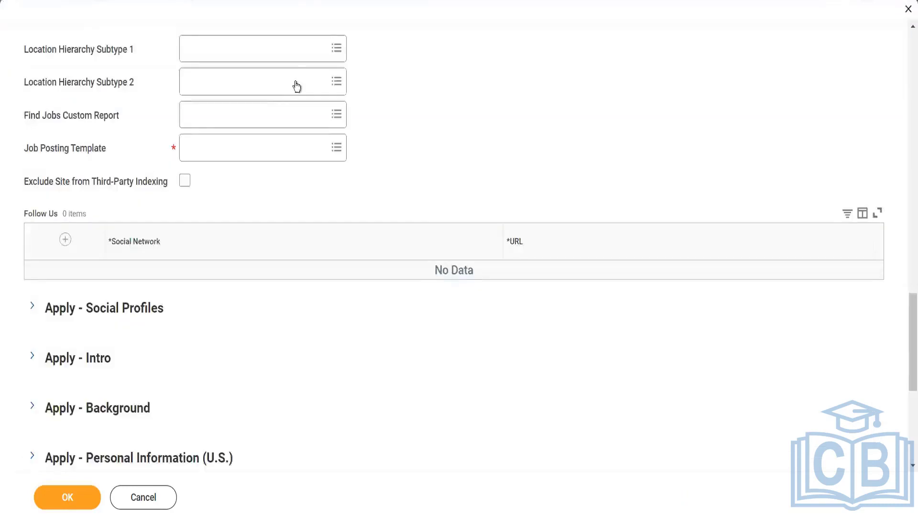
left_click(306, 53)
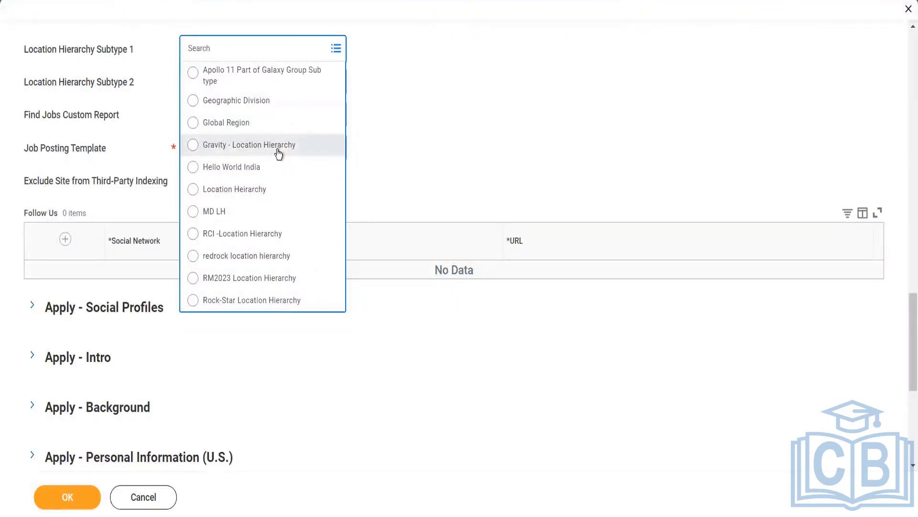
left_click(276, 122)
left_click(336, 82)
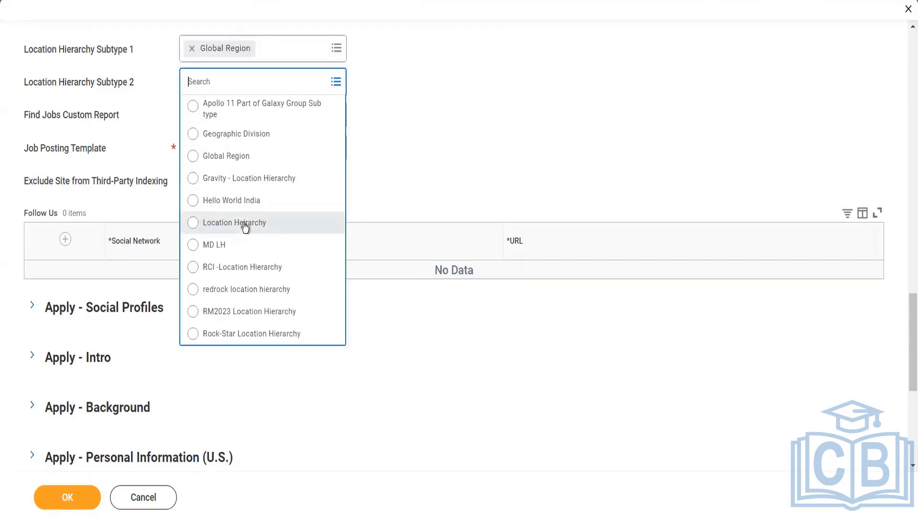
left_click(245, 228)
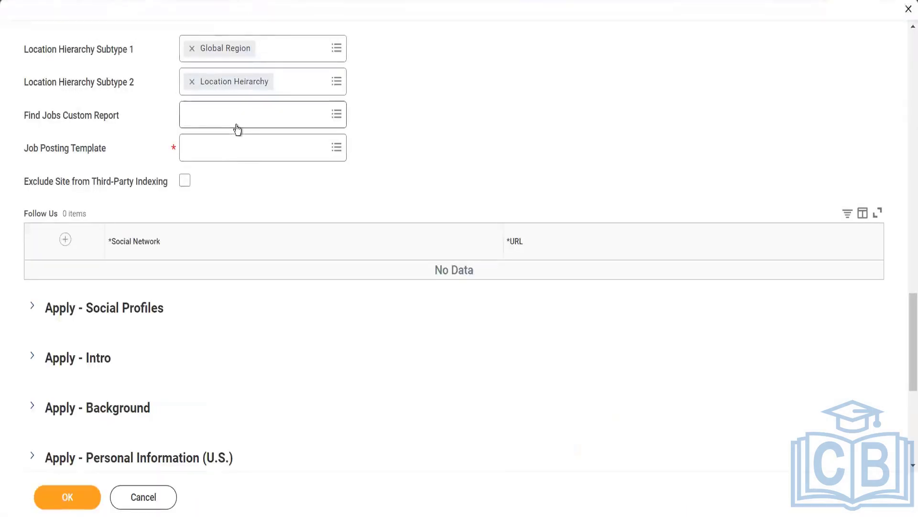
Cancel the Workday Standard email template edit and examine the location, posting date and requisition ID in the Huron careers site's job listings
mouse_move(237, 130)
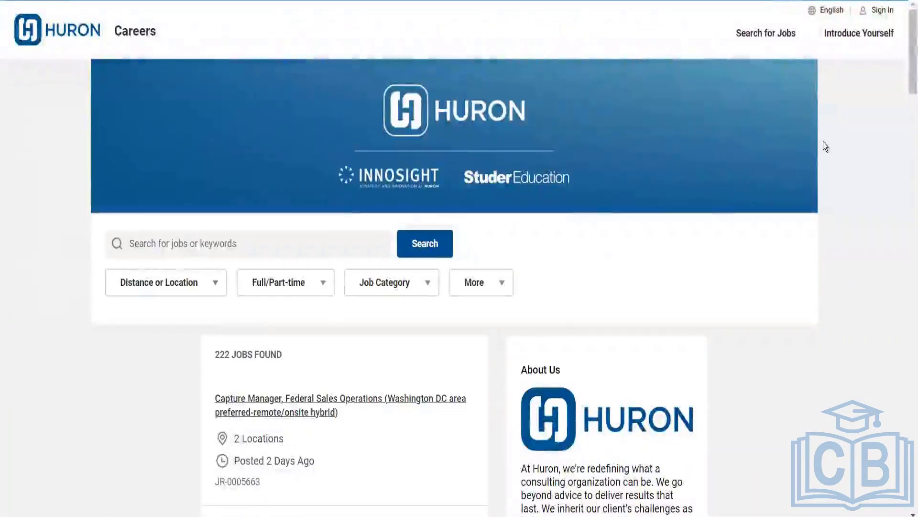
mouse_move(905, 77)
left_mouse_down()
mouse_move(906, 91)
mouse_move(905, 75)
left_mouse_up()
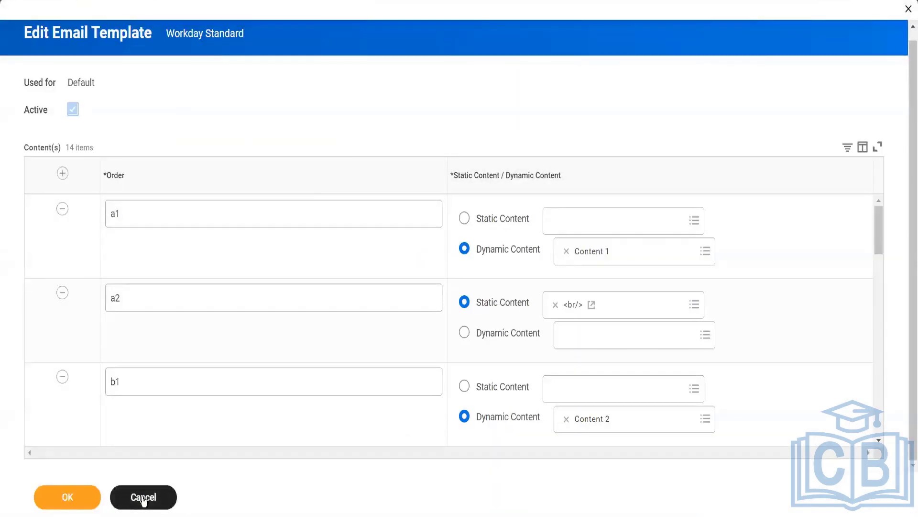
left_click(144, 498)
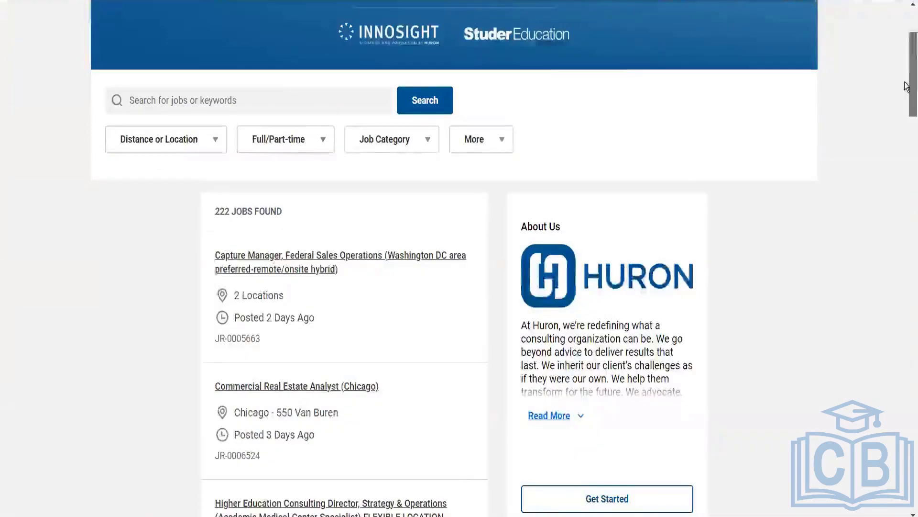
scroll(908, 95, "down", 3)
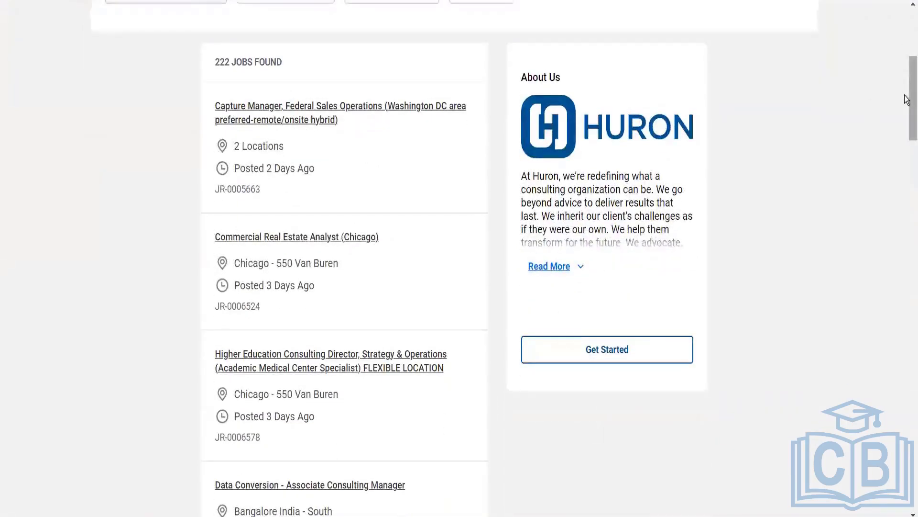
scroll(906, 99, "up", 5)
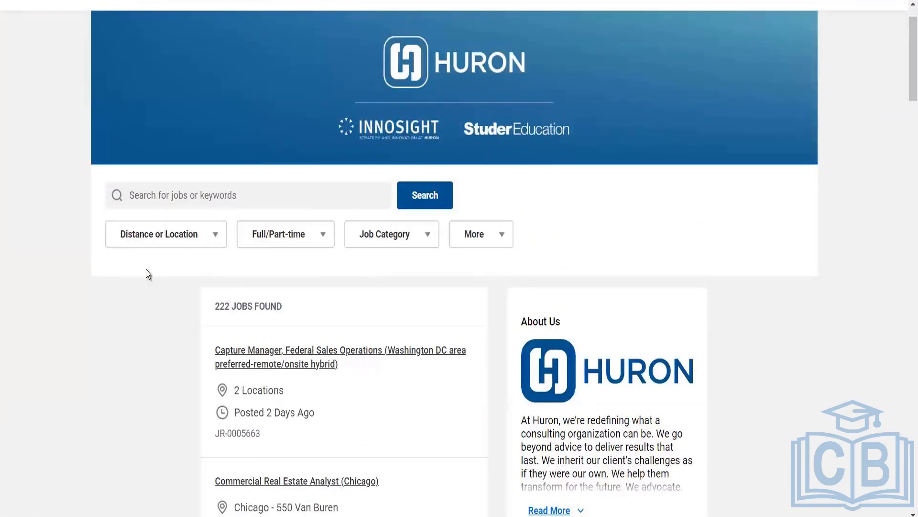
left_click_drag(906, 31, 910, 78)
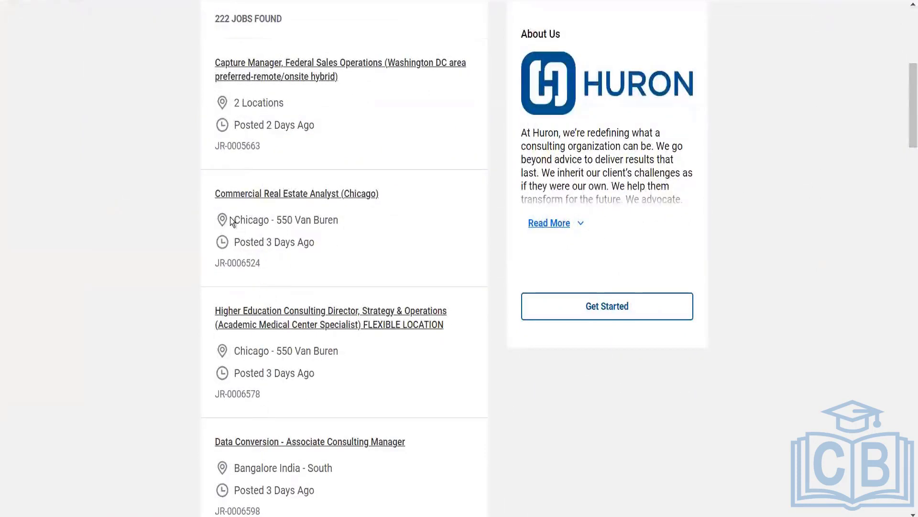
left_click_drag(235, 220, 338, 219)
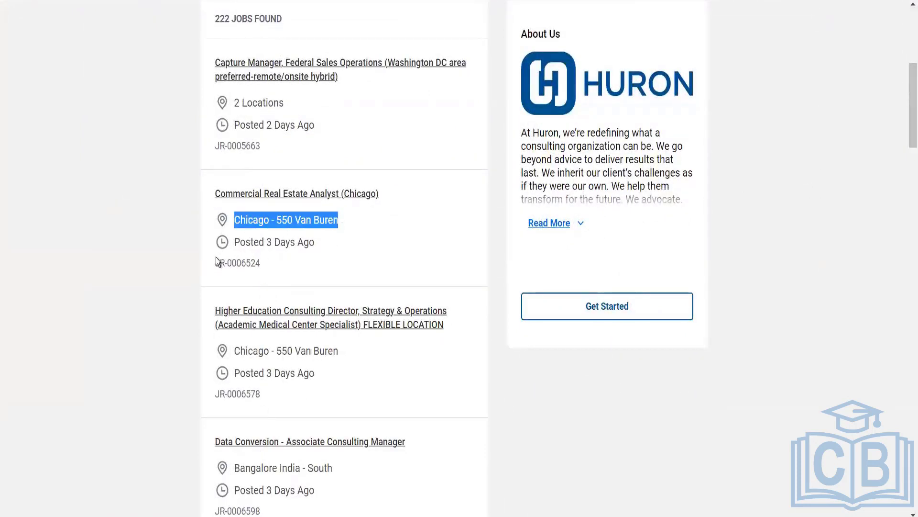
left_click_drag(216, 262, 334, 254)
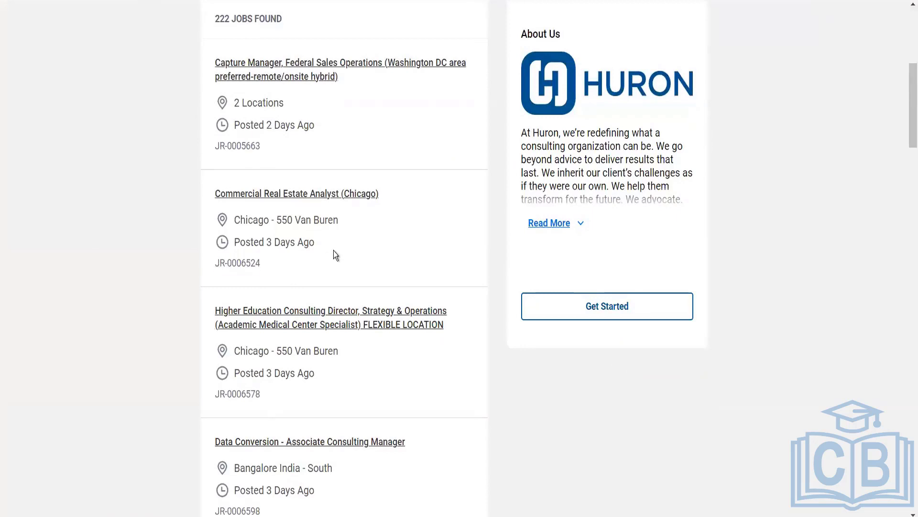
Open the Commercial Real Estate Analyst (Chicago) posting and read through its full job description
left_click(315, 194)
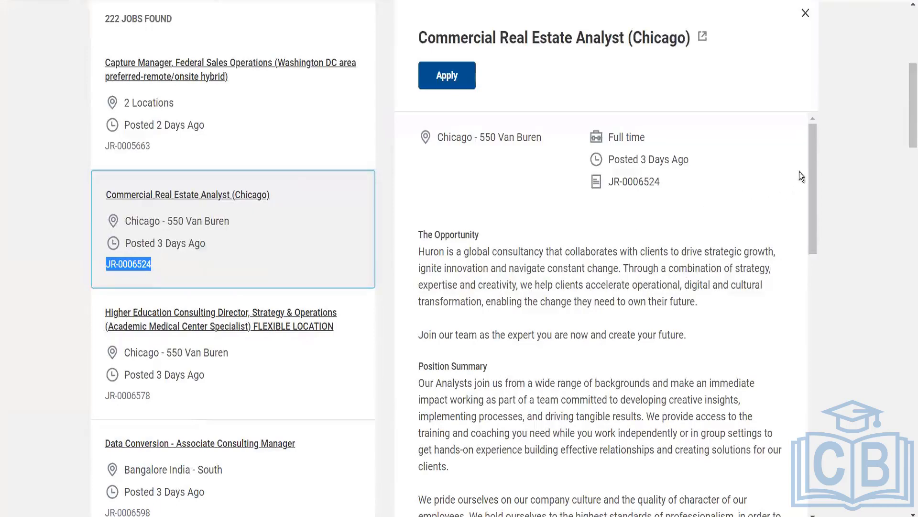
left_click_drag(811, 168, 814, 476)
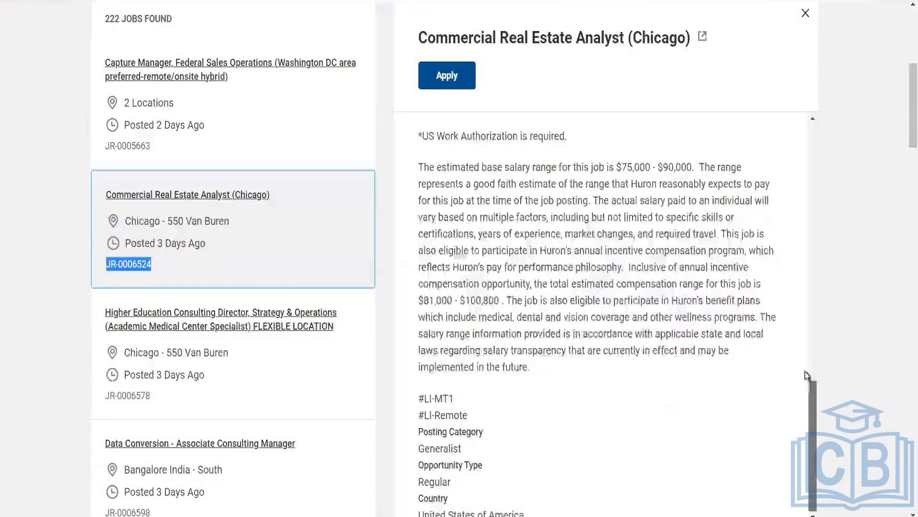
left_click(812, 195)
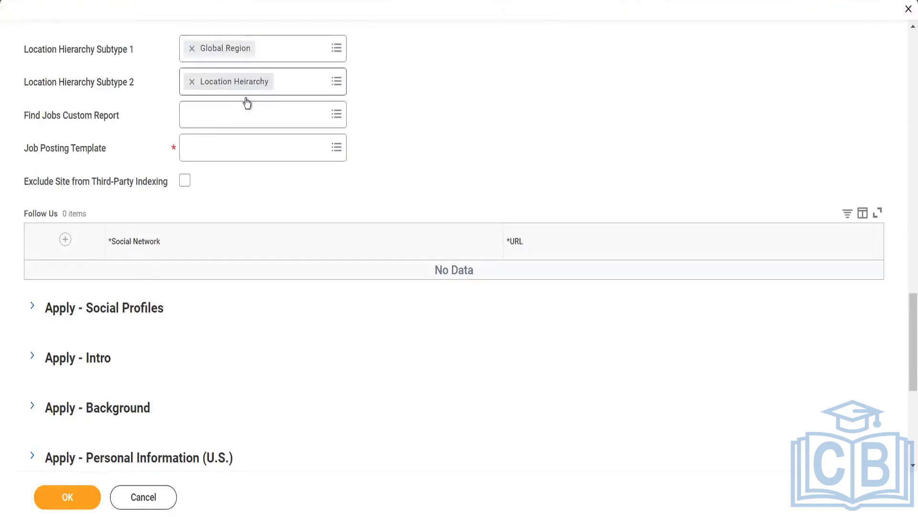
From the Find Jobs Custom Report choices, open the Find Jobs for External Career Sites report in a new tab and examine its search result fields
left_click(224, 118)
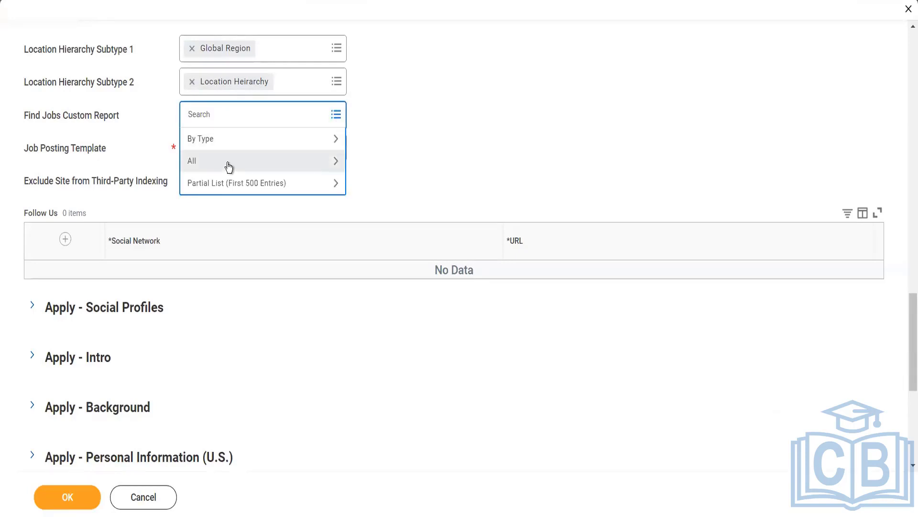
left_click(229, 164)
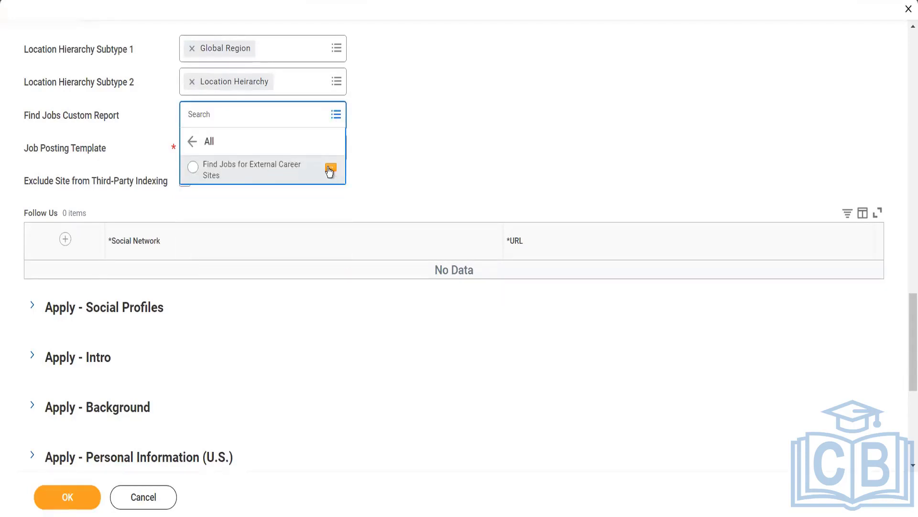
mouse_move(329, 170)
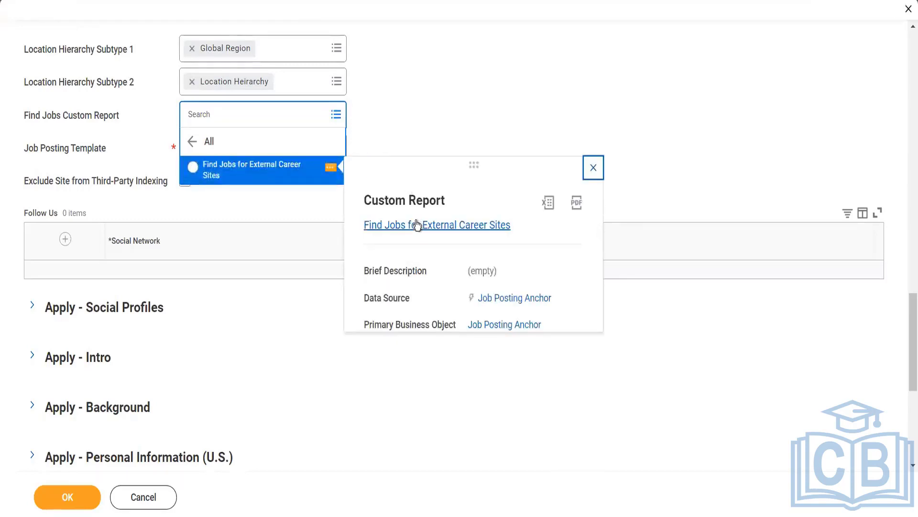
right_click(417, 225)
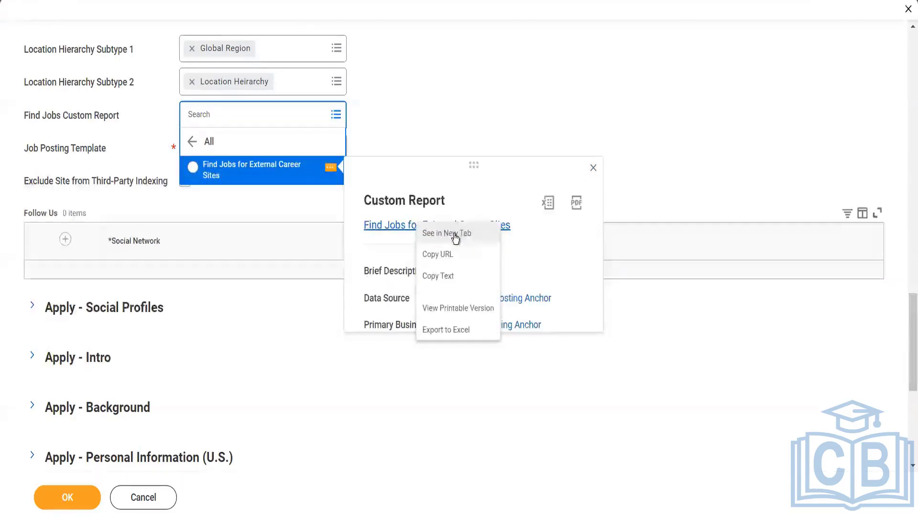
left_click(456, 235)
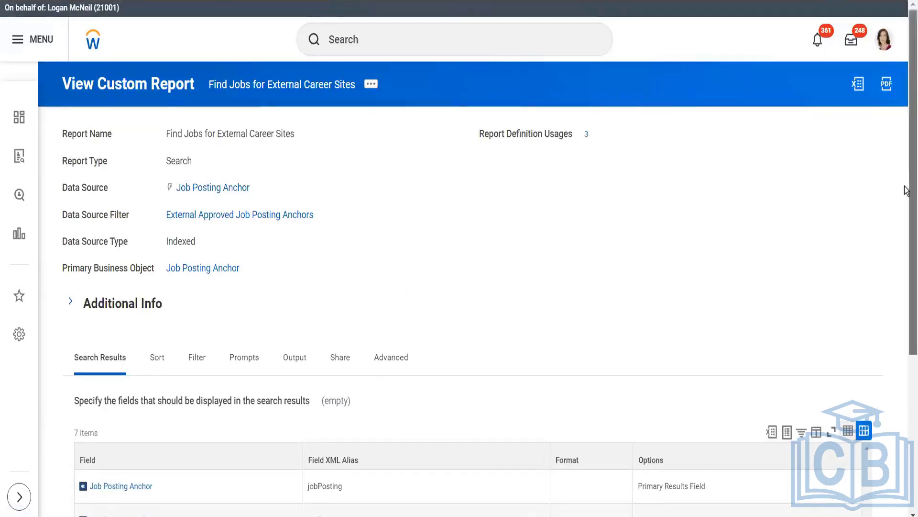
left_click_drag(906, 190, 906, 322)
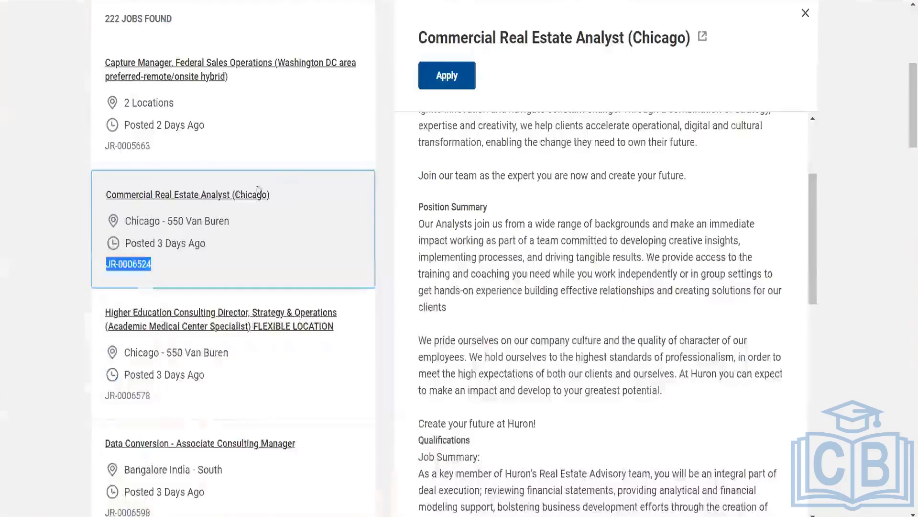
Compare the report's result fields with the posting date and requisition ID on the Huron Commercial Real Estate Analyst listing
double_click(132, 242)
left_click(228, 237)
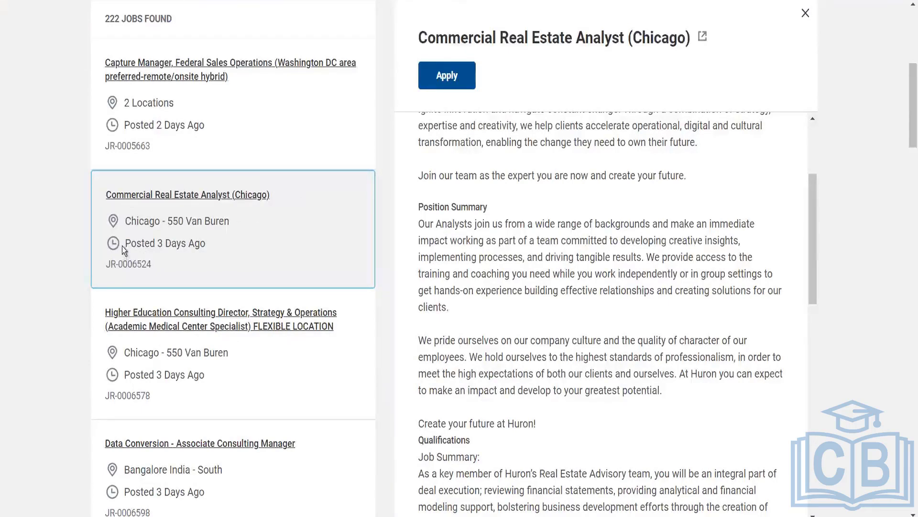
left_click_drag(122, 246, 103, 269)
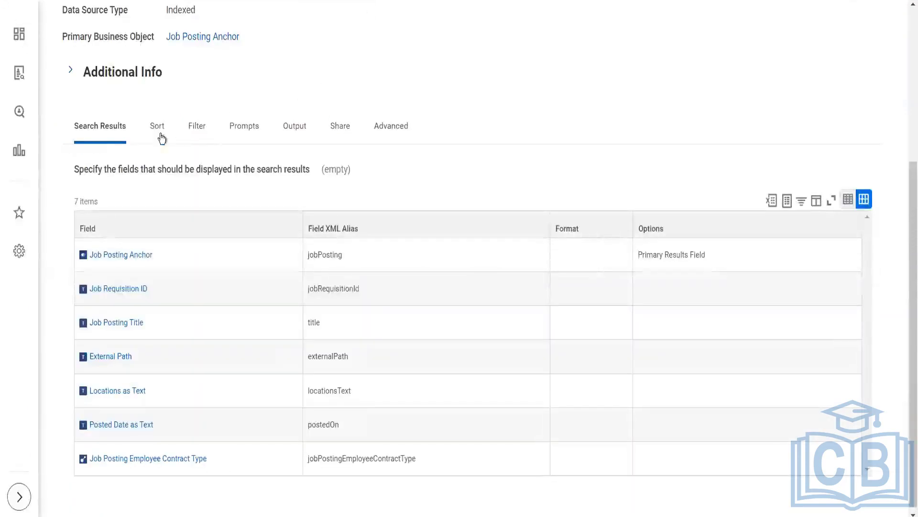
Review the report's sort, filter, advanced facet and sharing settings, comparing the facet filters with the Huron careers search filters
left_click(157, 126)
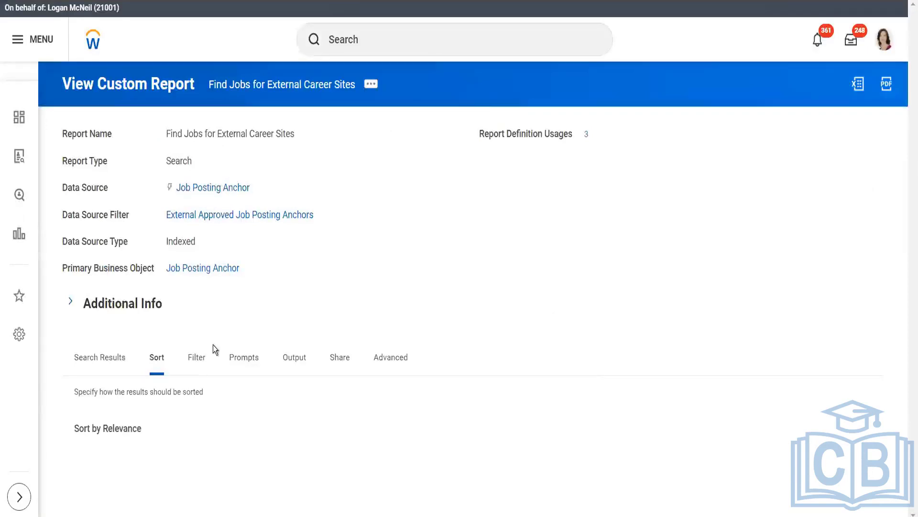
left_click(198, 357)
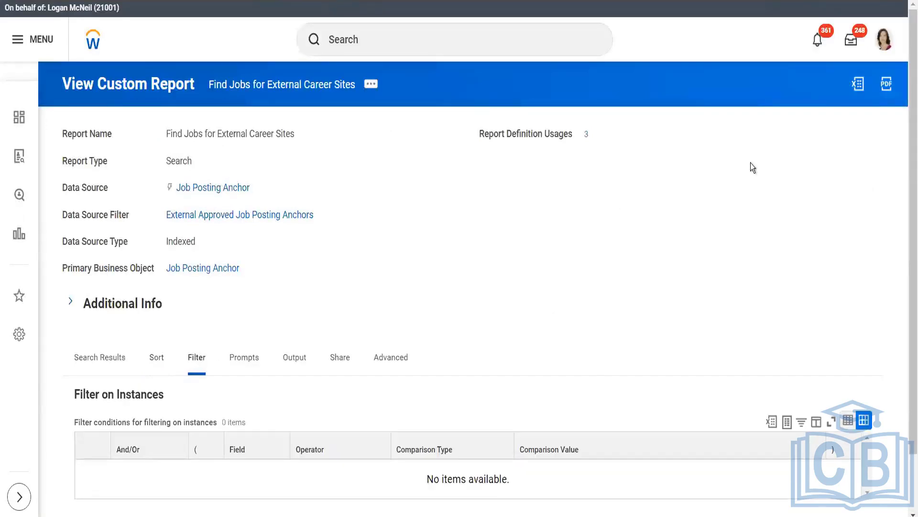
left_click(393, 364)
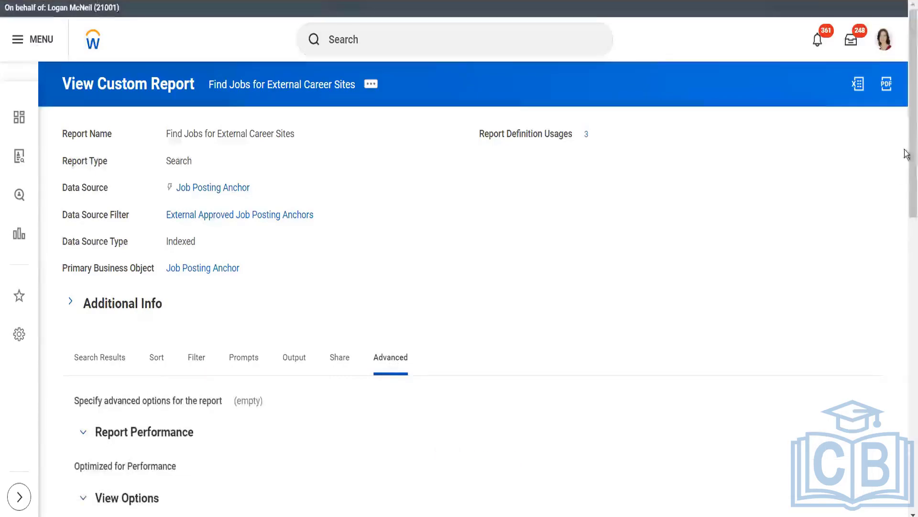
scroll(906, 135, "down", 14)
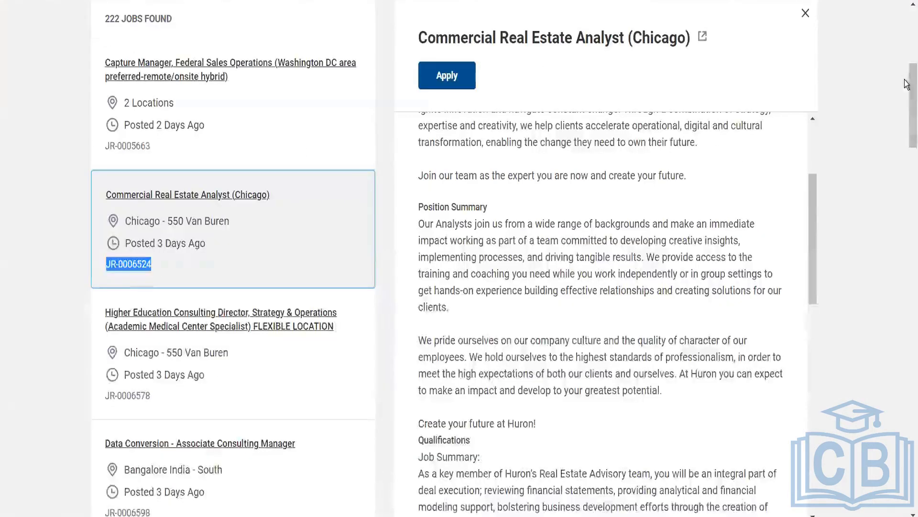
scroll(907, 32, "up", 7)
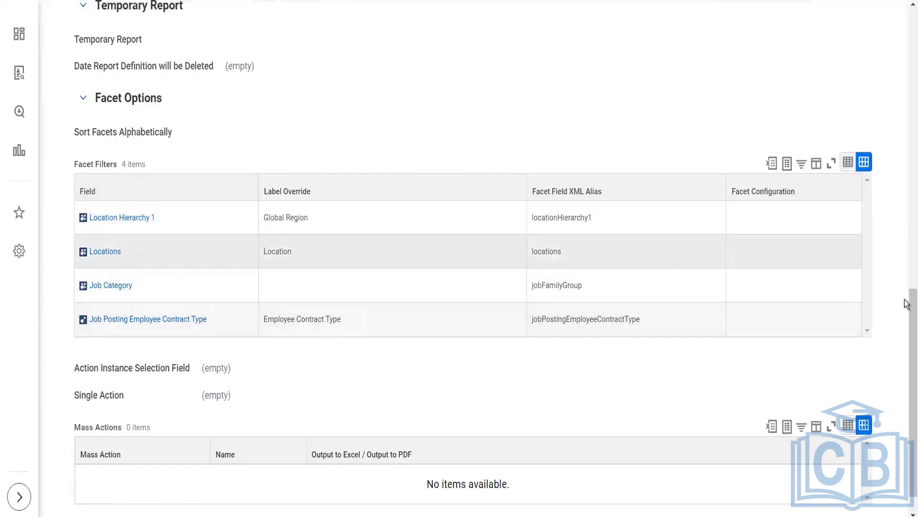
left_click_drag(905, 393, 904, 135)
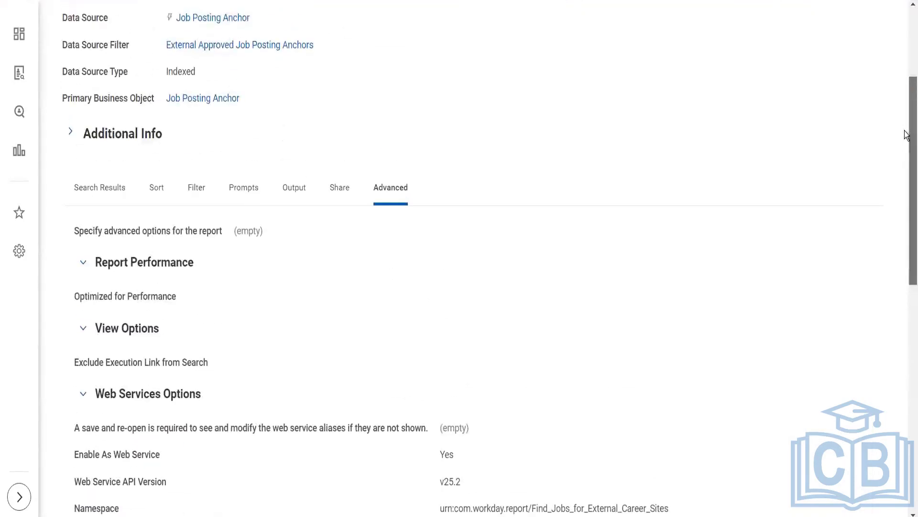
left_click(348, 190)
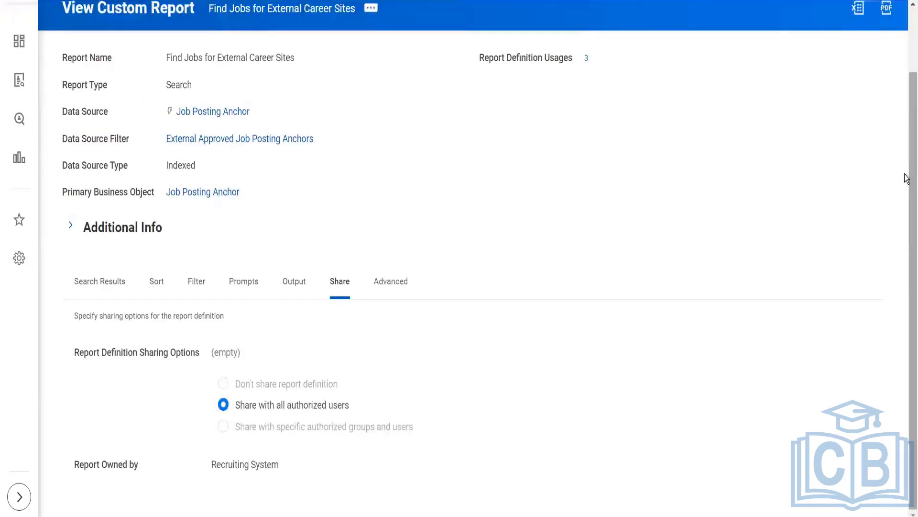
left_click_drag(907, 191, 906, 31)
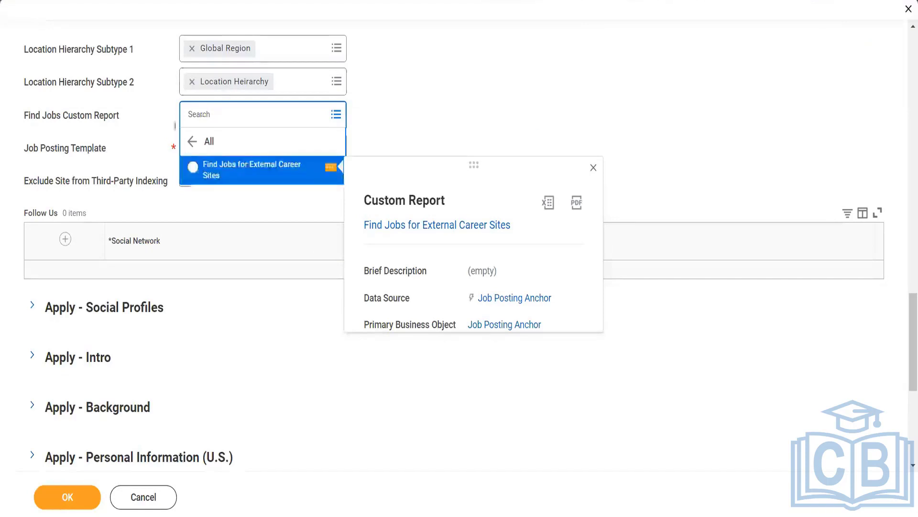
Return to the career site form and dismiss the Find Jobs Custom Report choices without selecting a report
left_click_drag(22, 116, 119, 111)
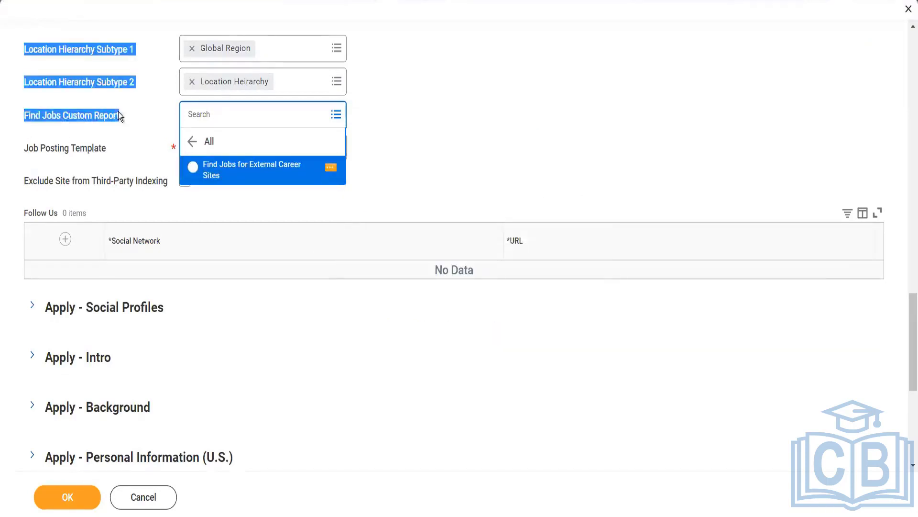
left_click(483, 104)
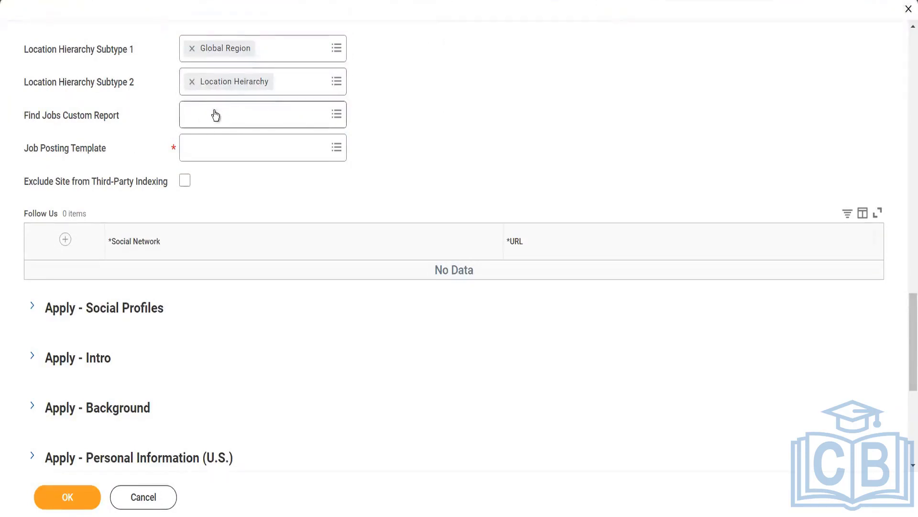
mouse_move(251, 114)
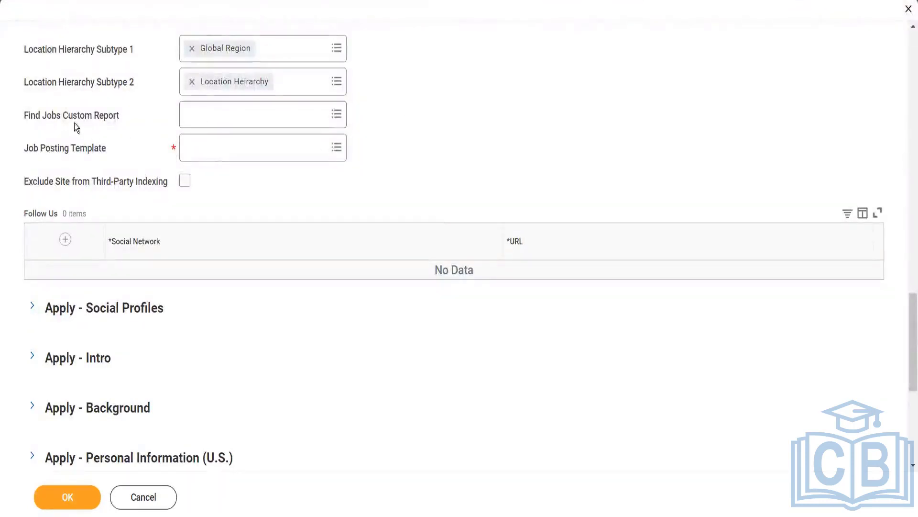
Review the search results, sort, output and advanced settings of the Find Jobs for External Career Sites report
left_click_drag(63, 116, 95, 116)
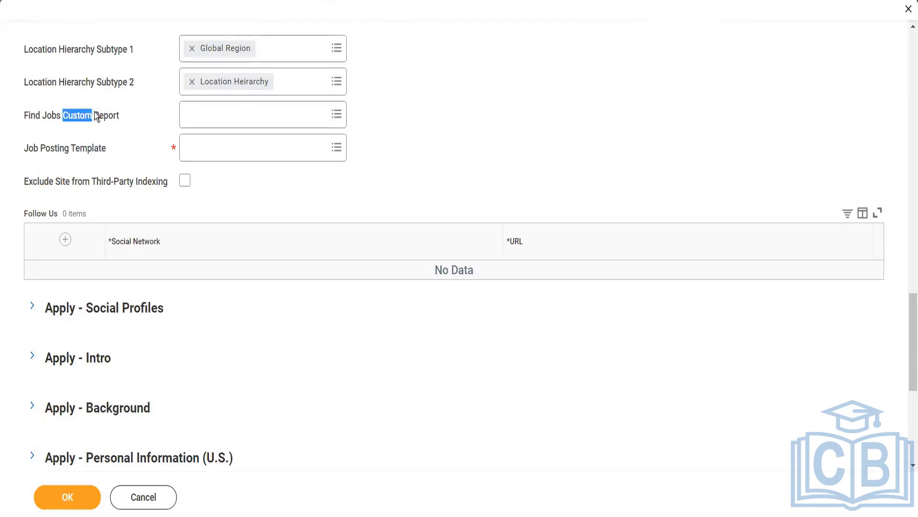
left_click(395, 114)
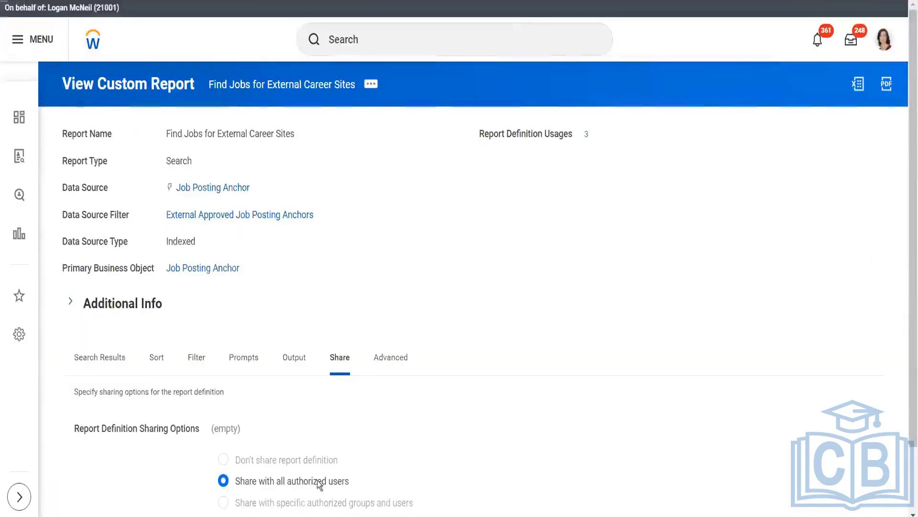
scroll(167, 307, "down", 2)
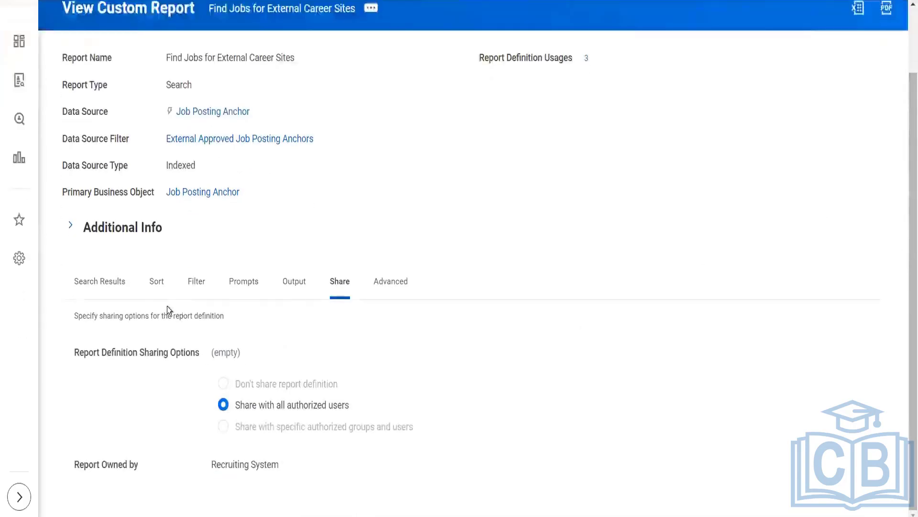
left_click(116, 282)
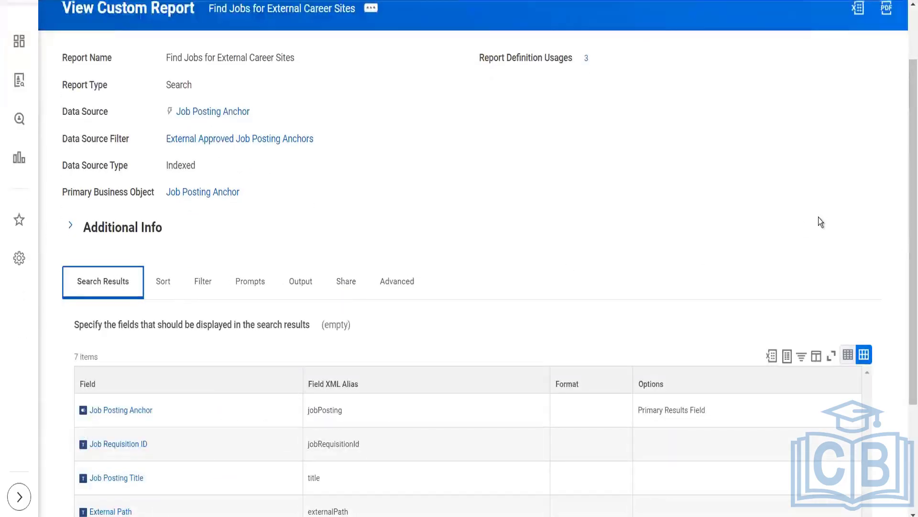
scroll(907, 182, "down", 4)
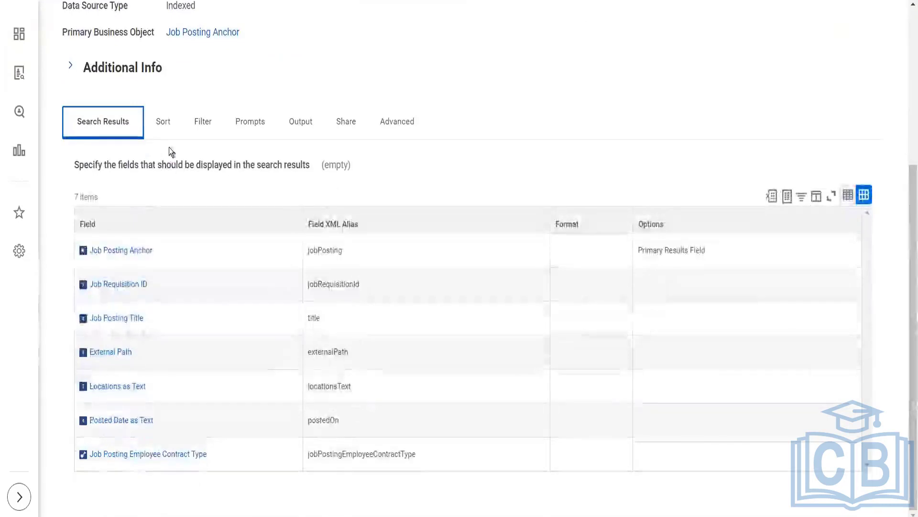
left_click(165, 129)
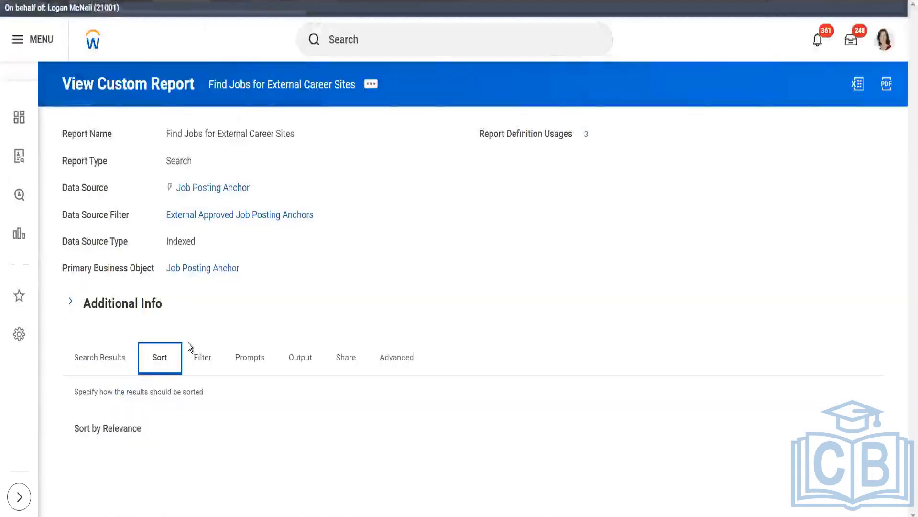
left_click(301, 362)
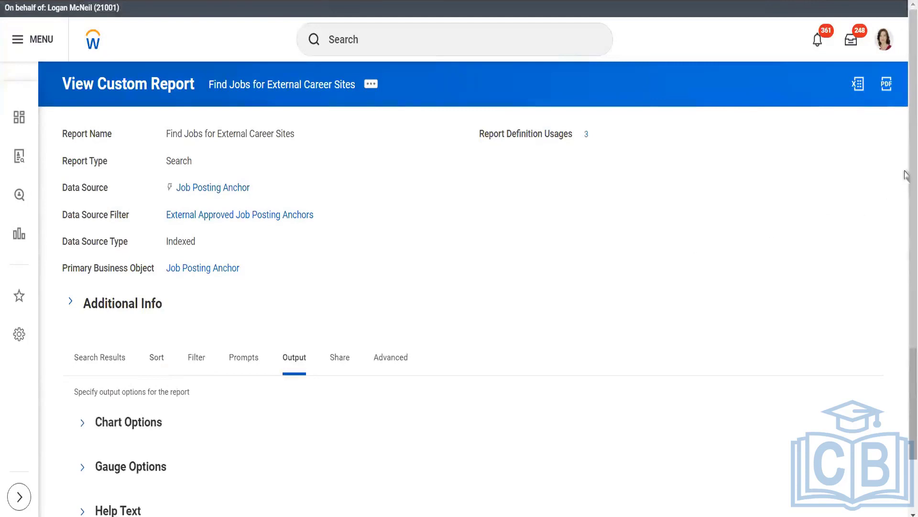
scroll(906, 246, "down", 1)
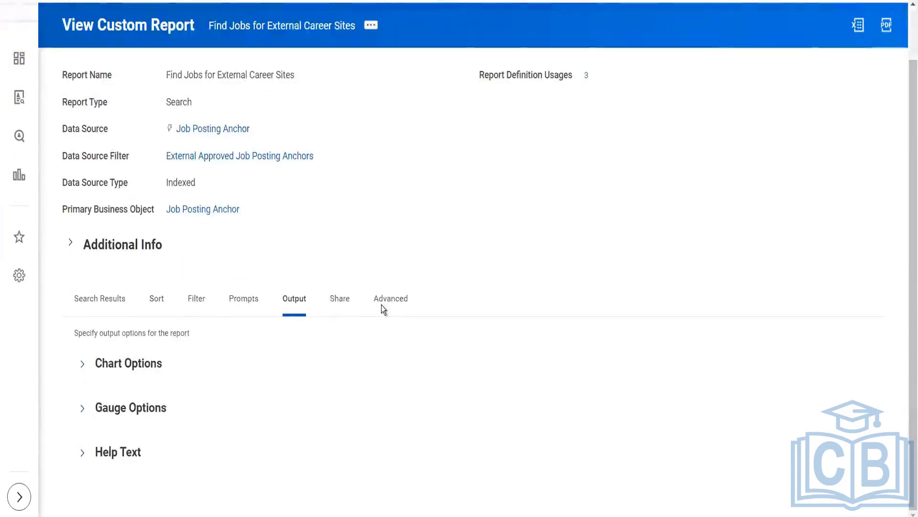
left_click(389, 303)
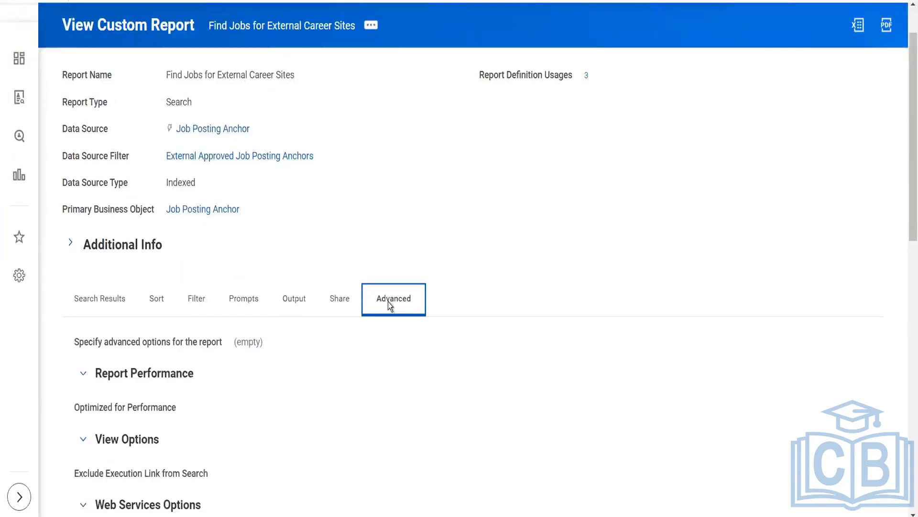
left_click(908, 318)
left_click_drag(905, 137, 905, 48)
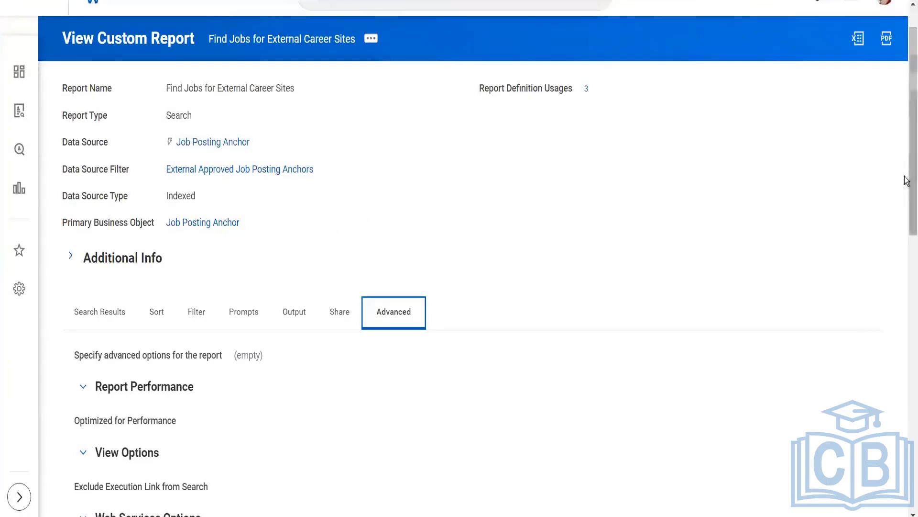
left_click_drag(908, 181, 906, 146)
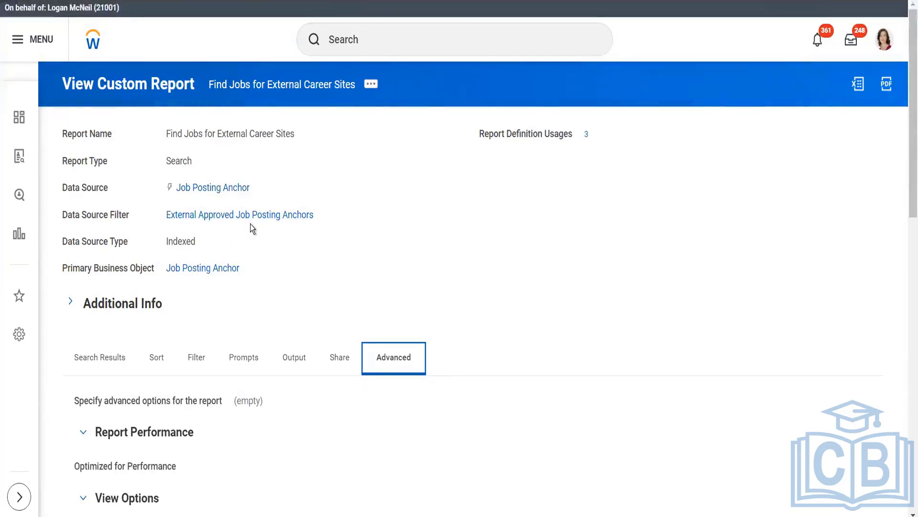
Find the Find Open Jobs report with the search text "find open job" and open its custom report definition for editing
left_click(379, 38)
type("find open job")
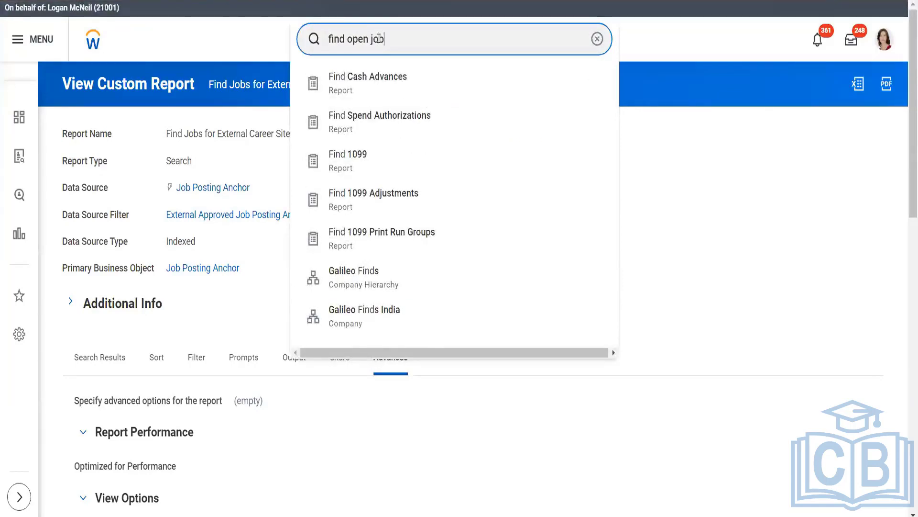
left_click(396, 92)
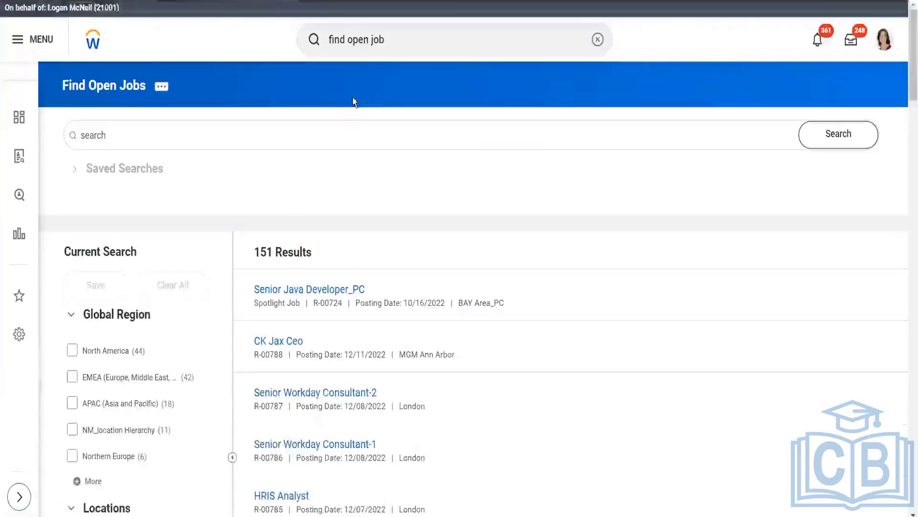
left_click(162, 87)
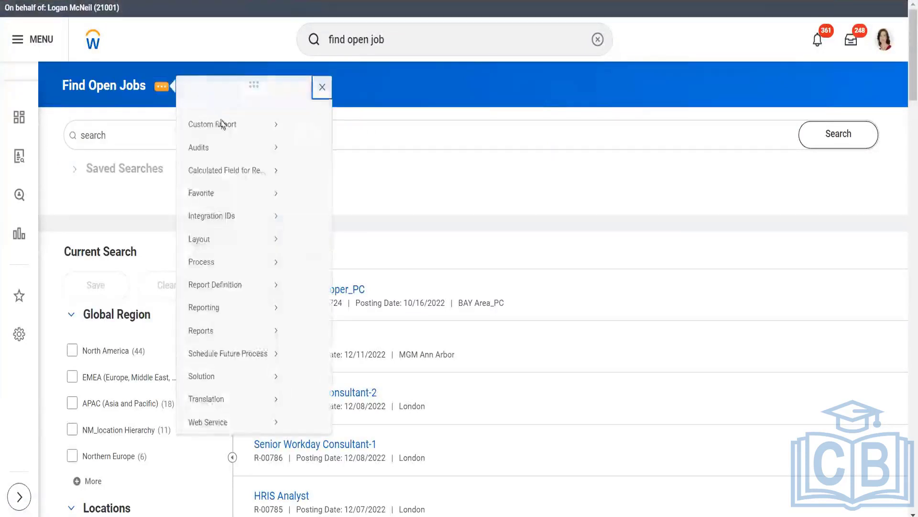
mouse_move(228, 138)
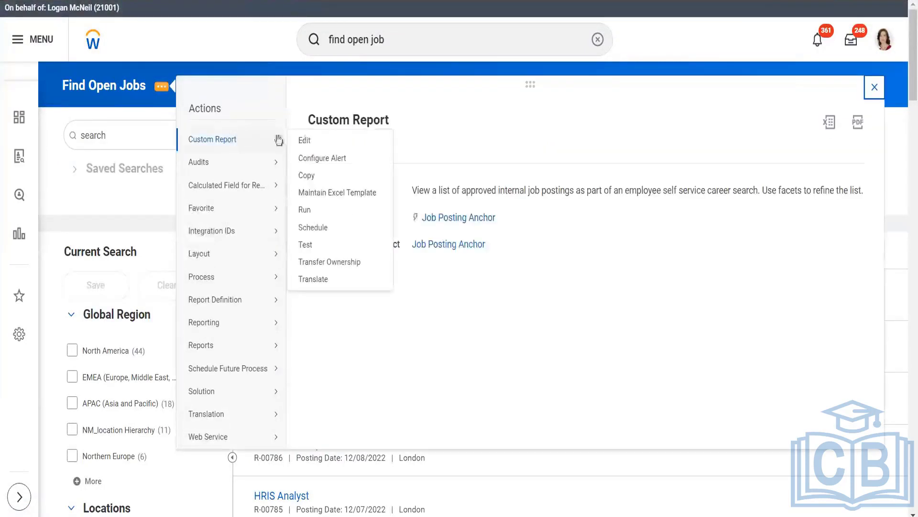
left_click(308, 138)
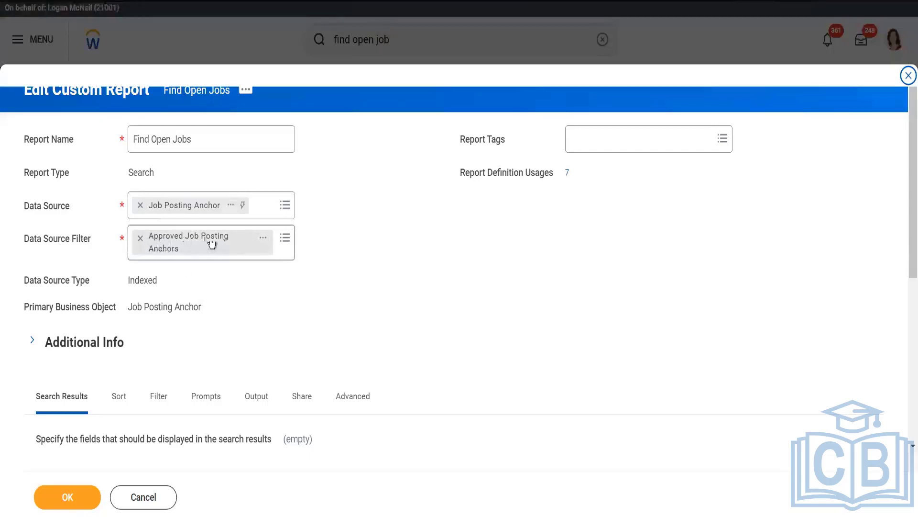
Examine the details of the Approved Job Posting Anchors data source filter, including its full list of security groups
left_click(266, 238)
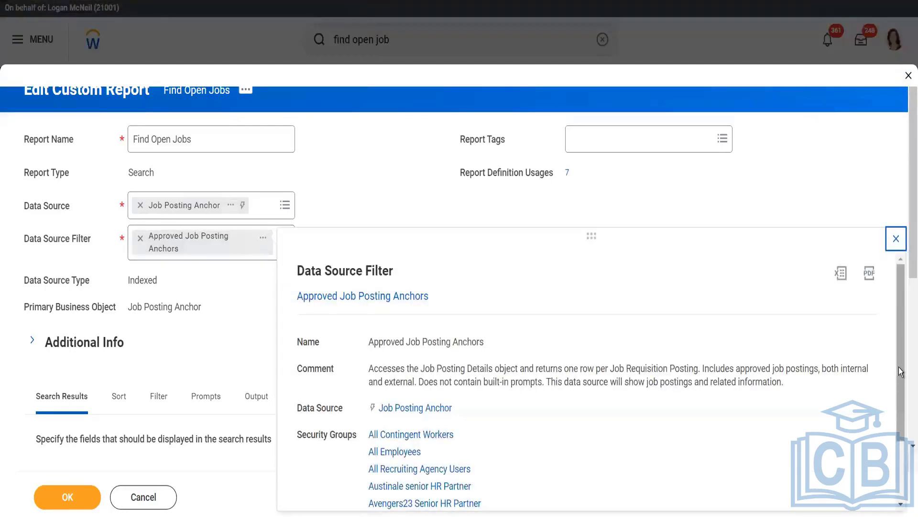
left_click_drag(900, 369, 904, 423)
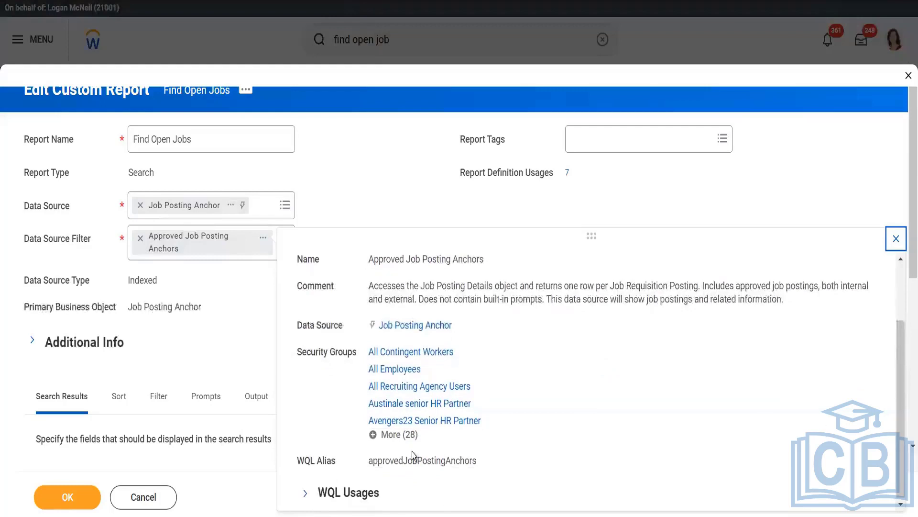
left_click(391, 434)
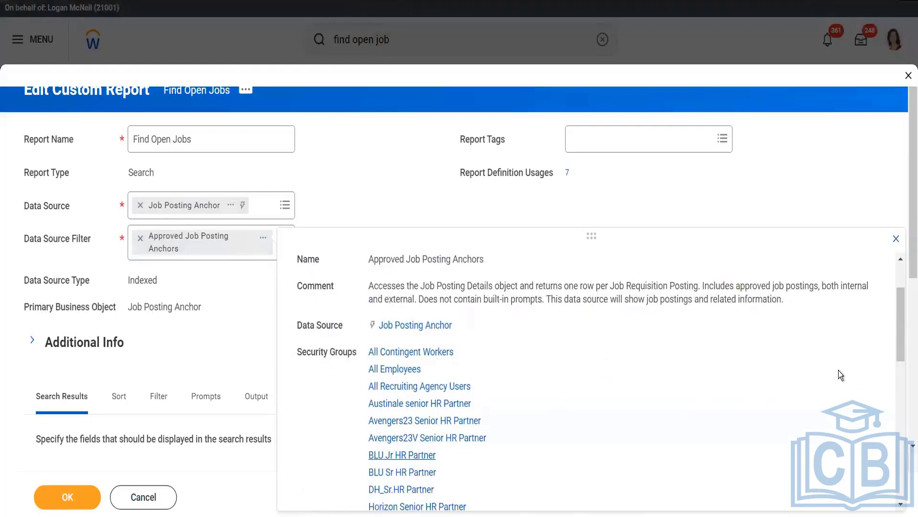
left_click_drag(902, 312, 884, 210)
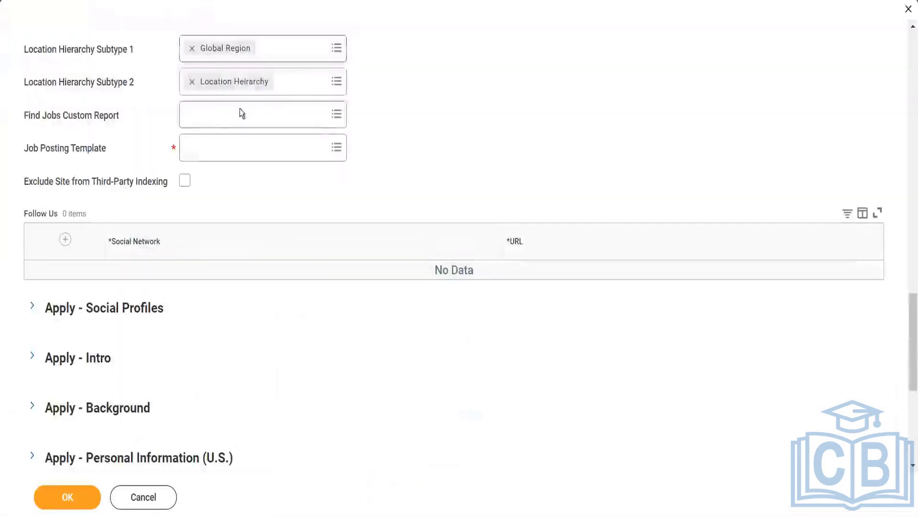
Check all Find Jobs Custom Report choices against the posted date on the Huron Commercial Real Estate Analyst listing, leaving the field empty
left_click(338, 115)
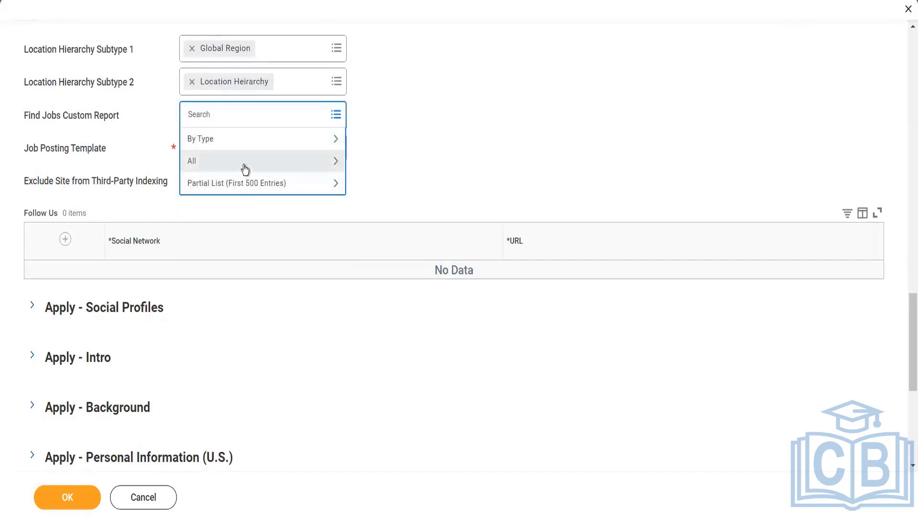
left_click(243, 162)
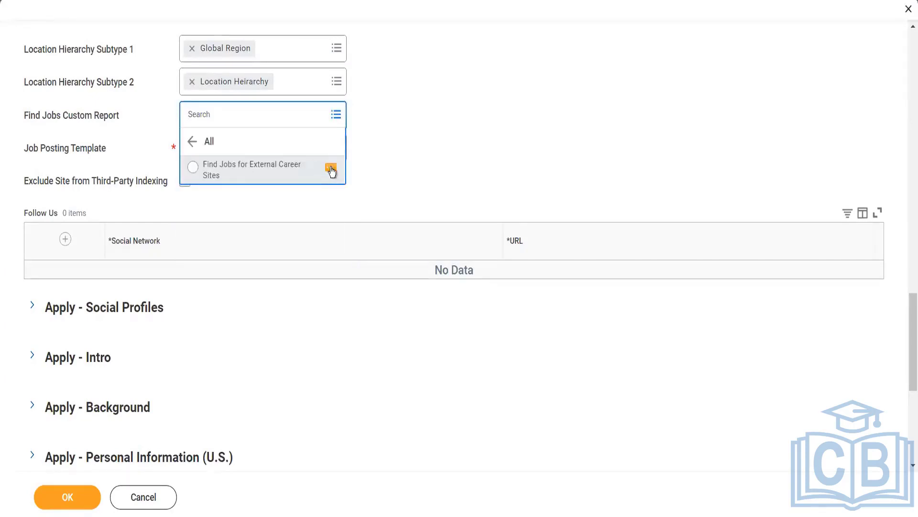
right_click(331, 170)
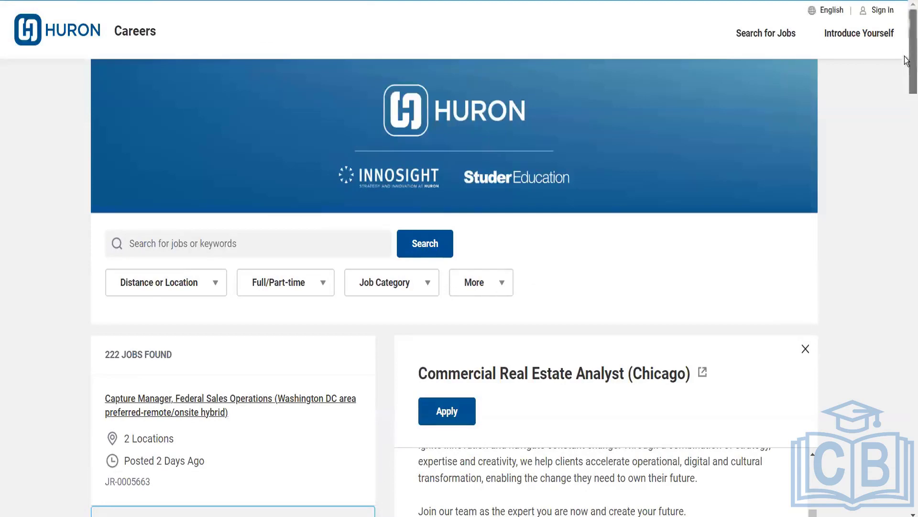
scroll(906, 88, "down", 5)
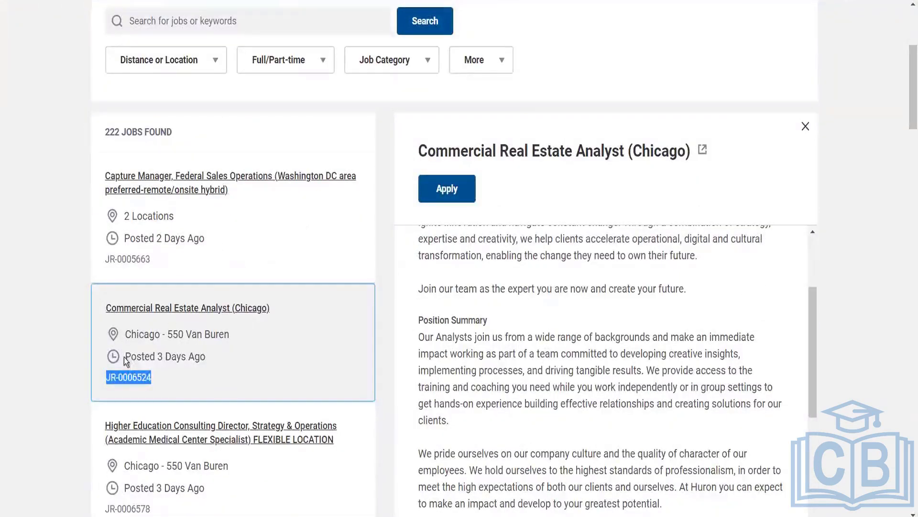
left_click_drag(127, 358, 206, 354)
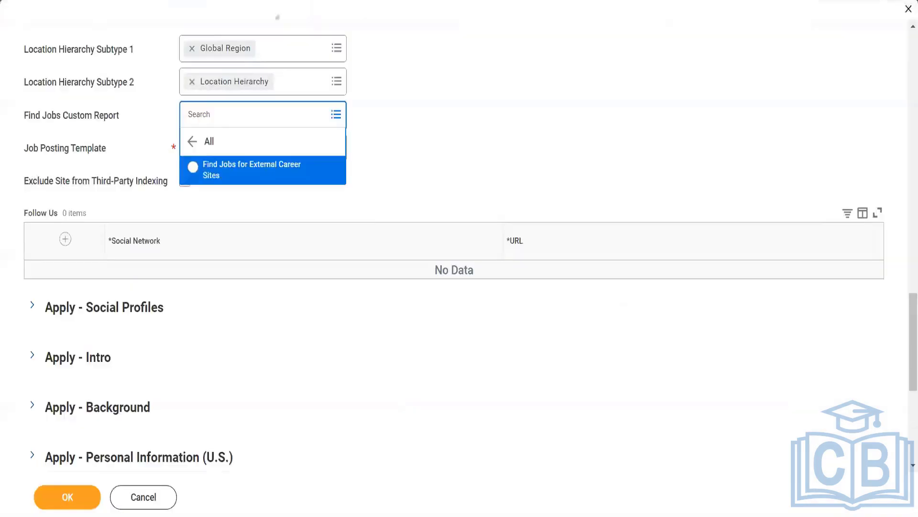
left_click(423, 105)
Set the career site's Job Posting Template to External Default Template from the list of all templates
left_click(296, 146)
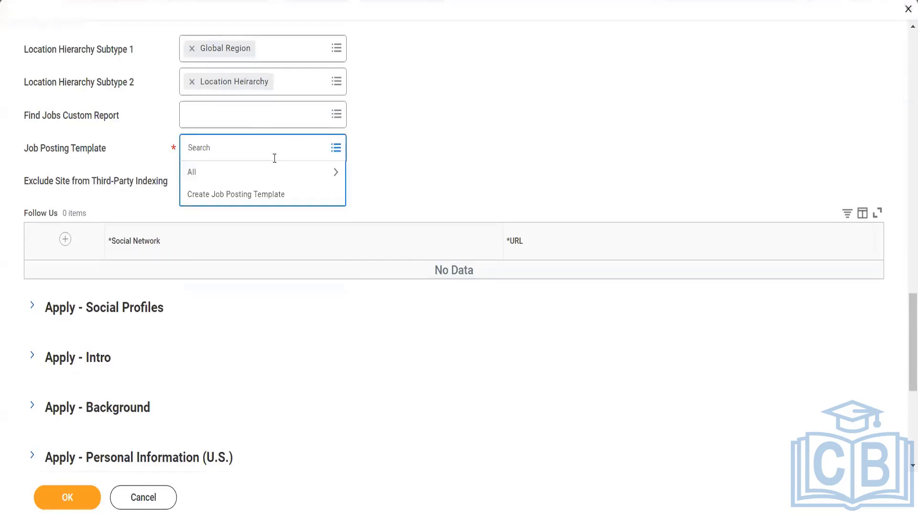
left_click(263, 175)
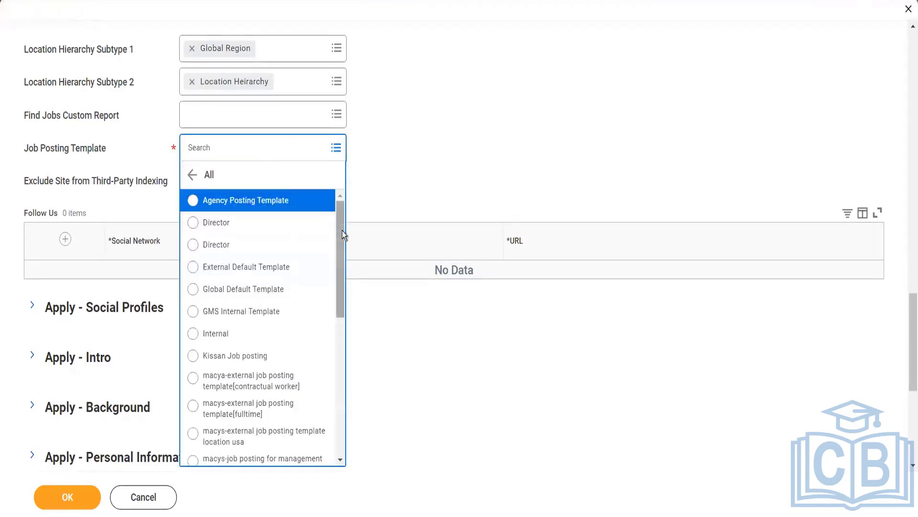
left_click_drag(343, 234, 346, 244)
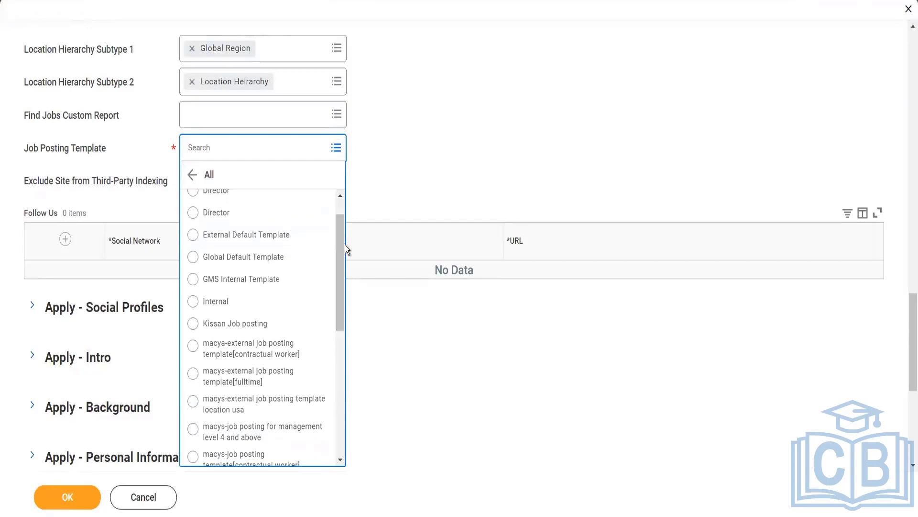
left_click(287, 235)
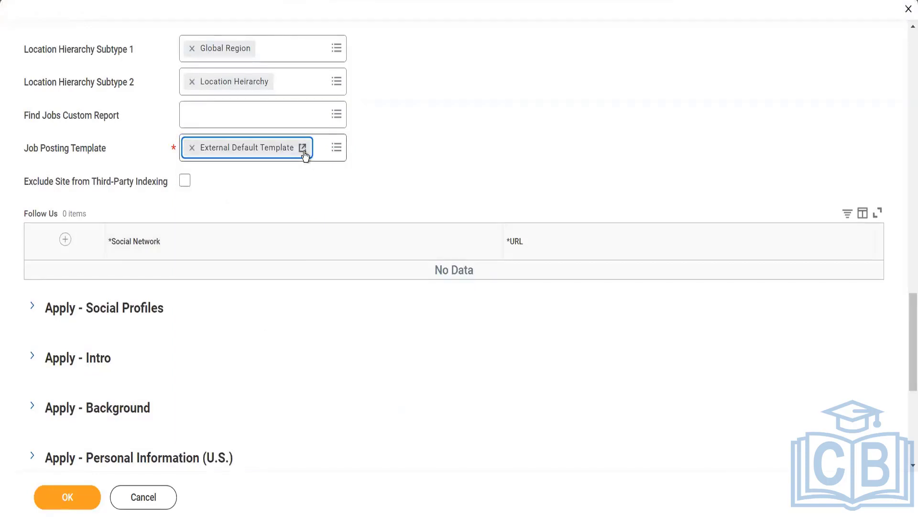
Open the External Default Template job posting template assigned to the career site for editing
left_click(303, 151)
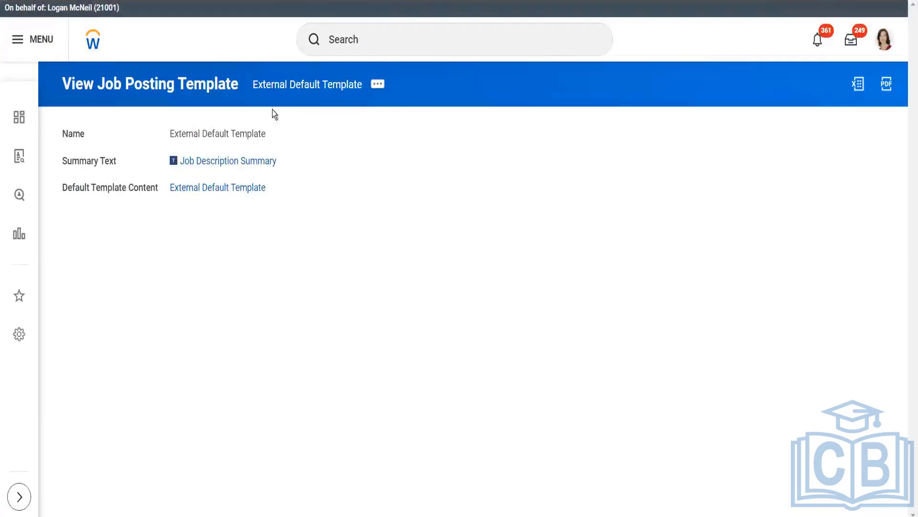
left_click(378, 85)
mouse_move(455, 123)
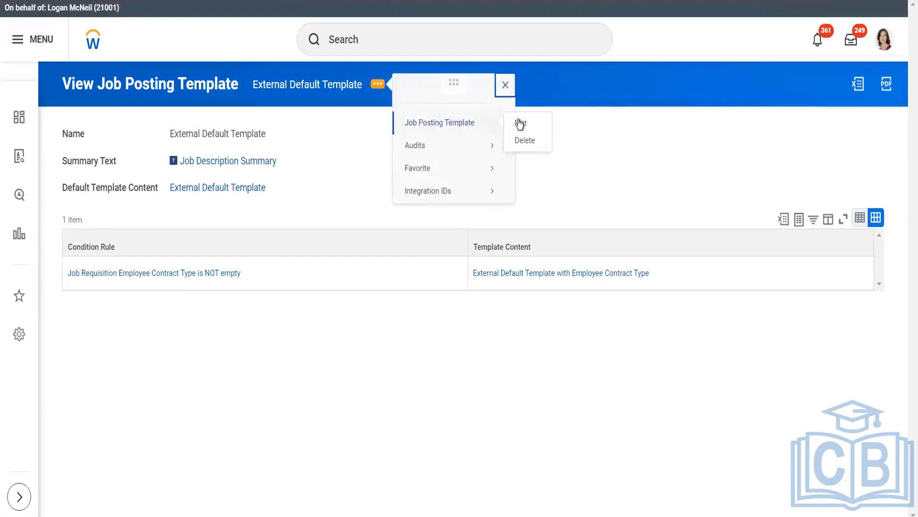
left_click(521, 124)
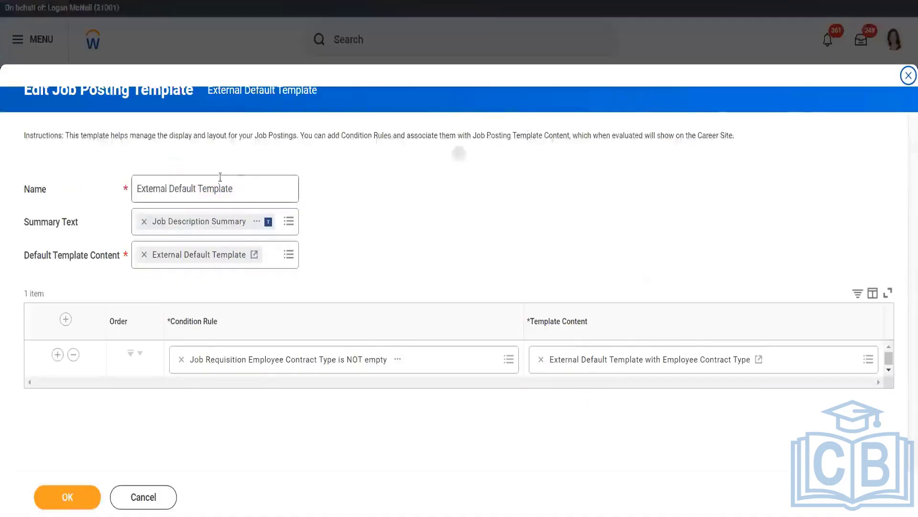
Review the Job Description Summary report field used as summary text, and compare it with the Commercial Real Estate Analyst posting on the career site
left_click(238, 179)
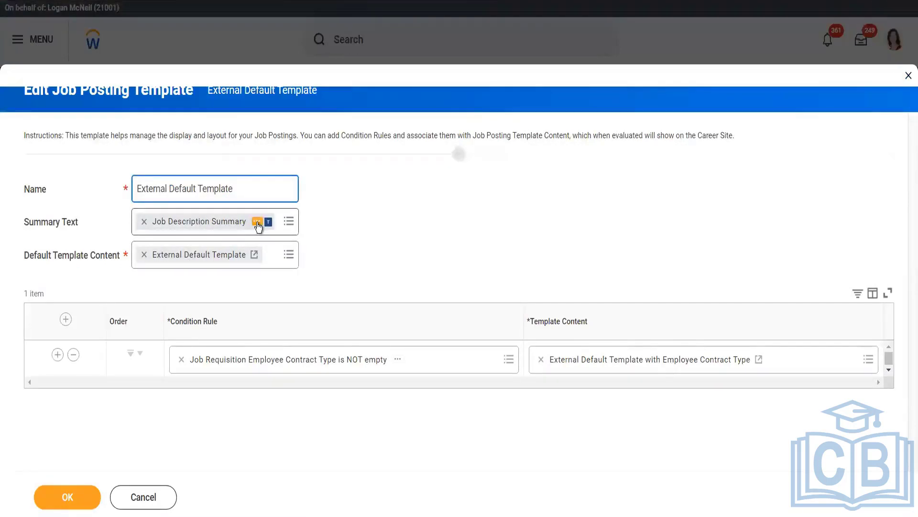
left_click(257, 223)
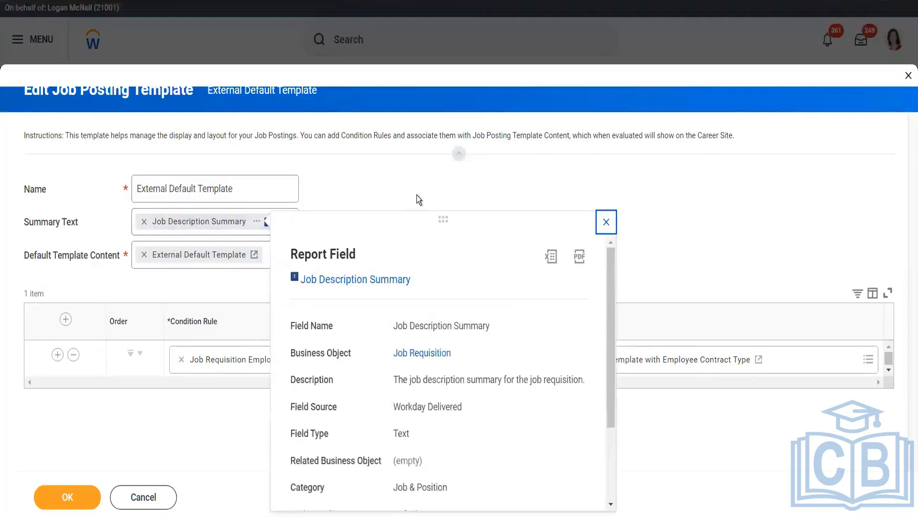
left_click(419, 200)
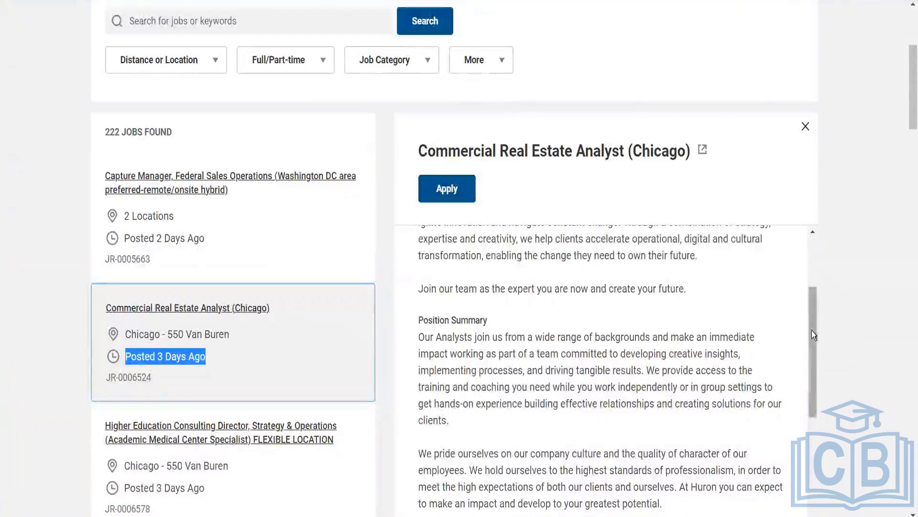
left_click_drag(811, 330, 818, 408)
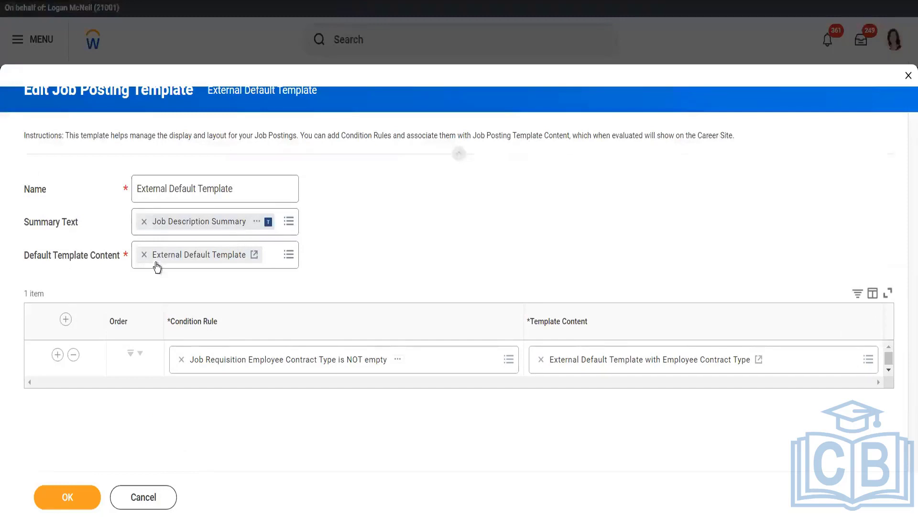
View the External Default Template's default template content and examine the opening and closing text in its section content
left_click(254, 254)
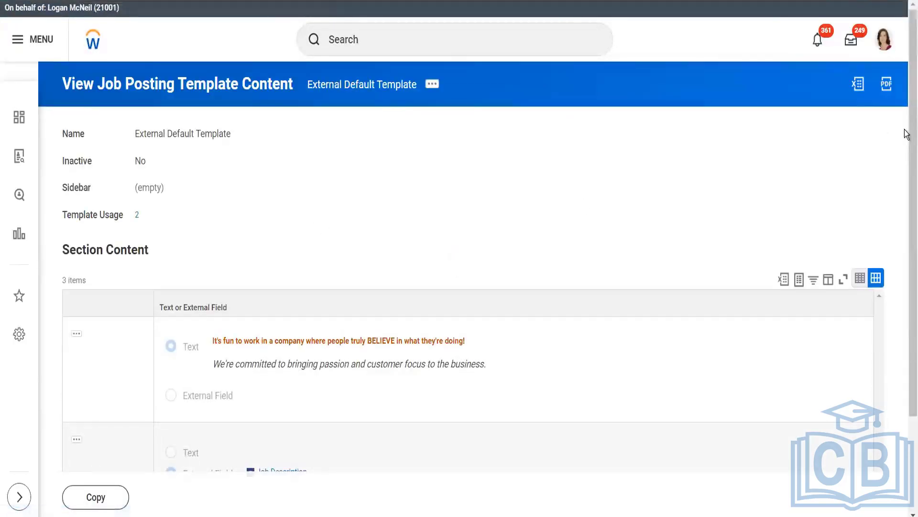
left_click_drag(907, 138, 905, 256)
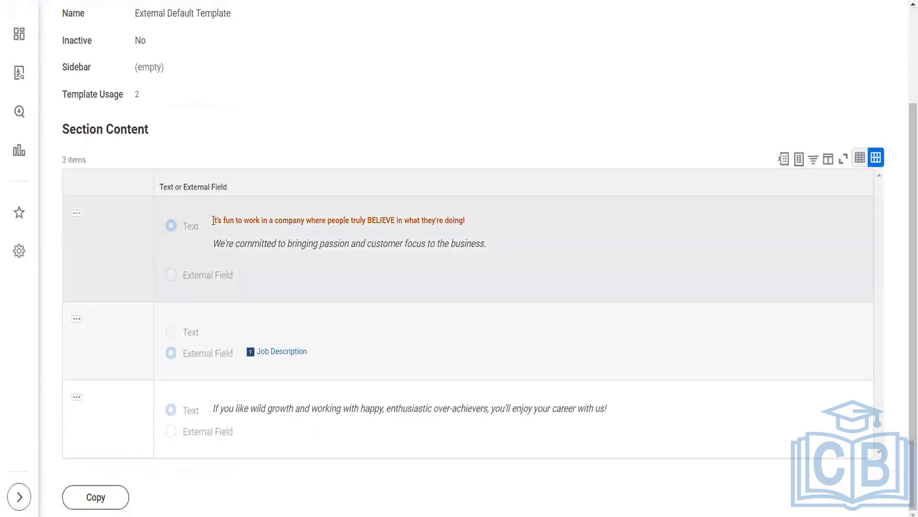
left_click_drag(213, 221, 476, 227)
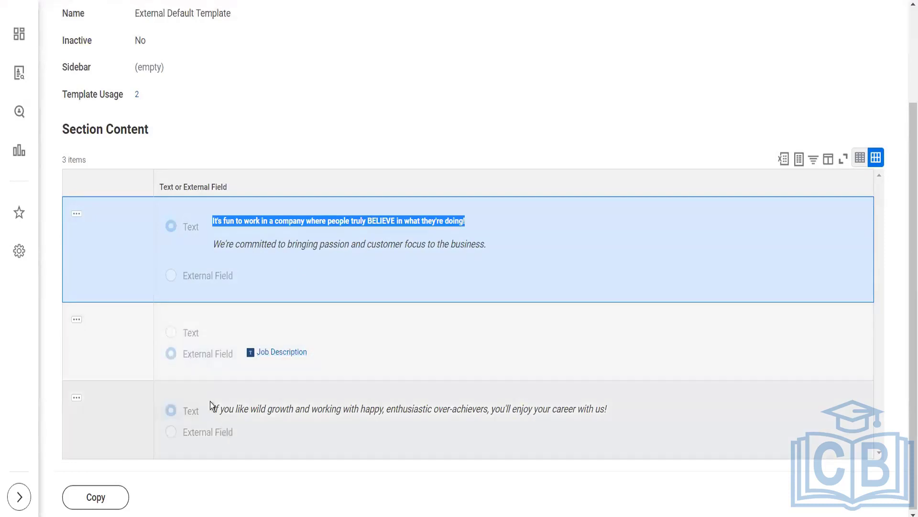
left_click(625, 401)
triple_click(625, 401)
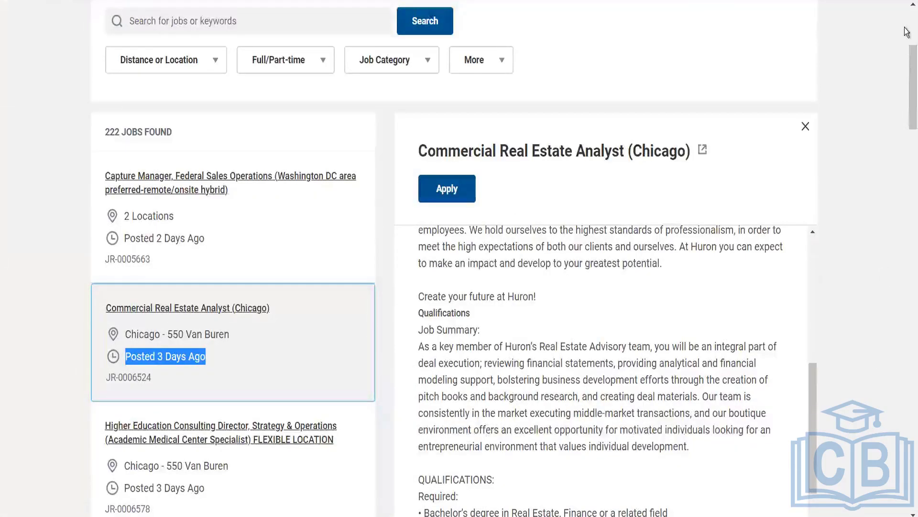
Switch to the Huron career site and examine the Commercial Real Estate Analyst (Chicago) posting from The Opportunity text to the Posting Category
left_click_drag(907, 65, 906, 98)
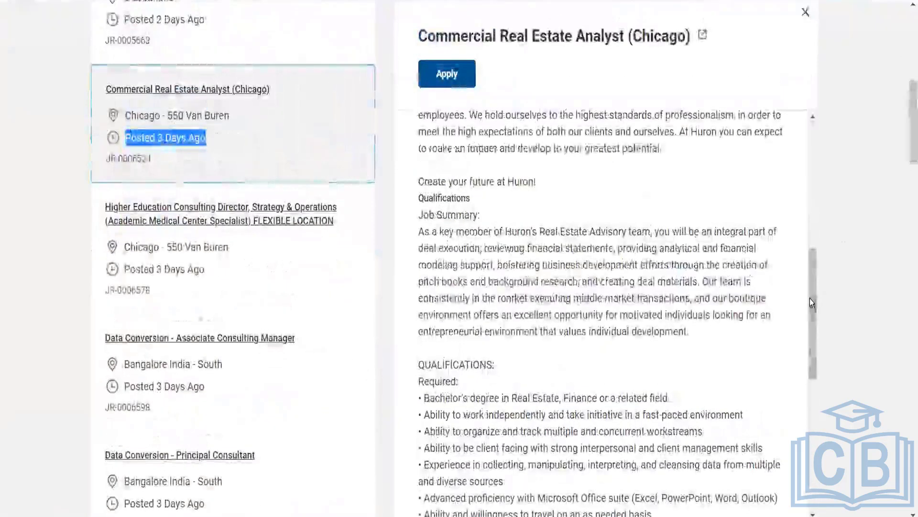
left_click_drag(810, 299, 810, 164)
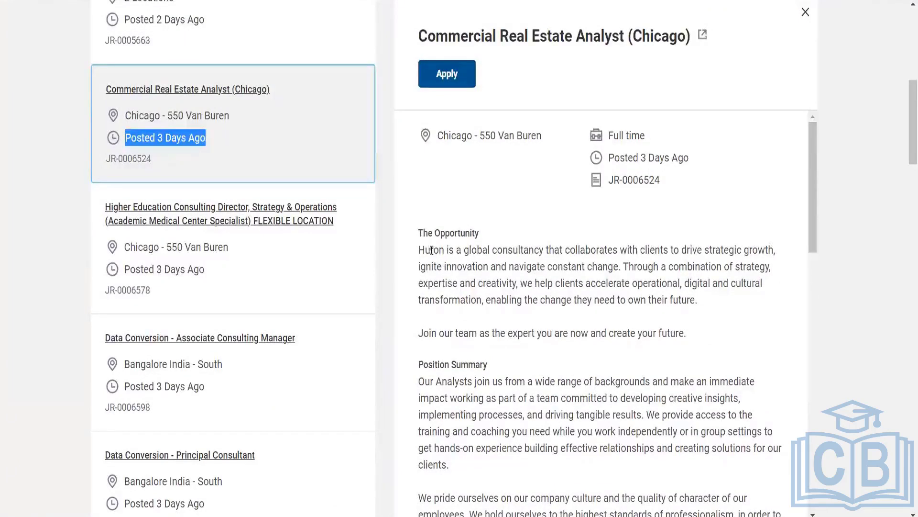
left_click_drag(420, 249, 687, 334)
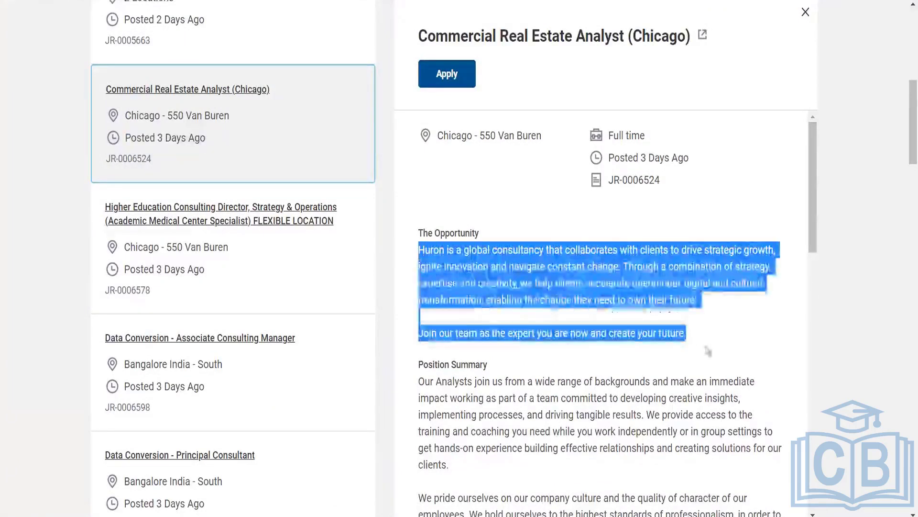
left_click_drag(814, 198, 814, 239)
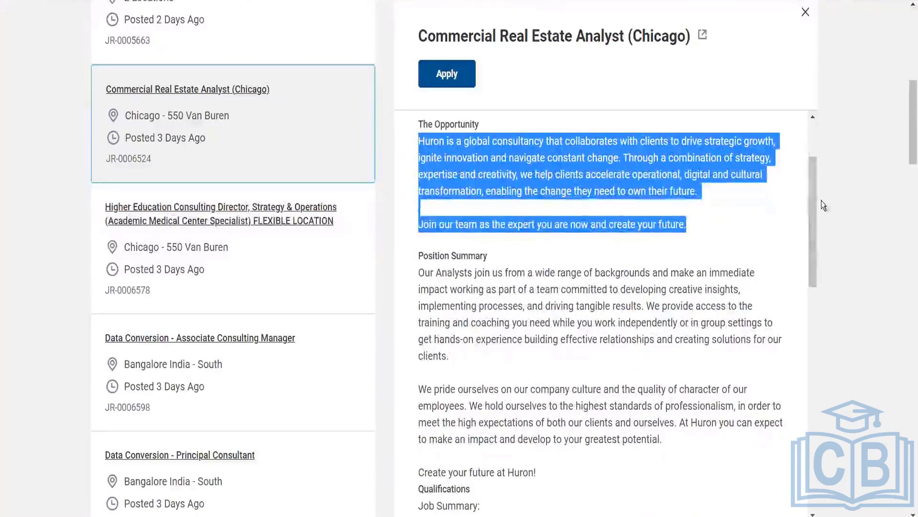
left_click_drag(813, 195, 812, 425)
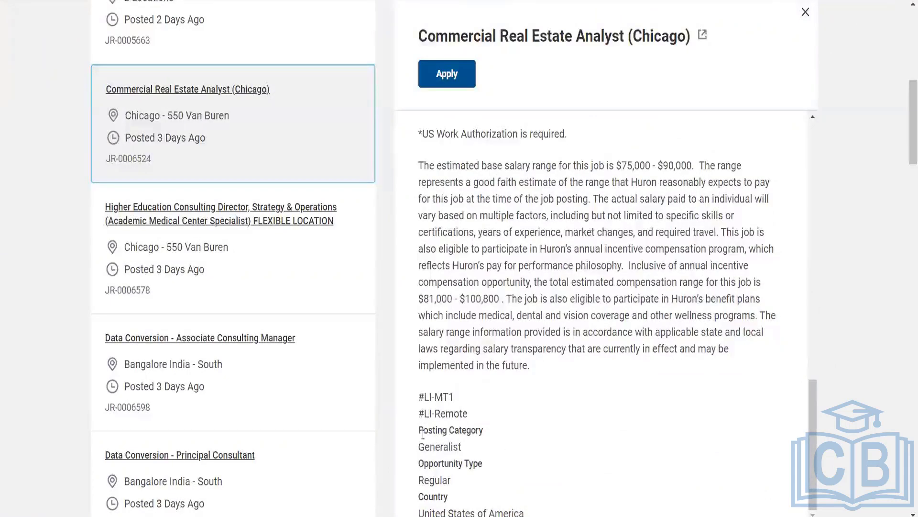
left_click_drag(421, 431, 506, 433)
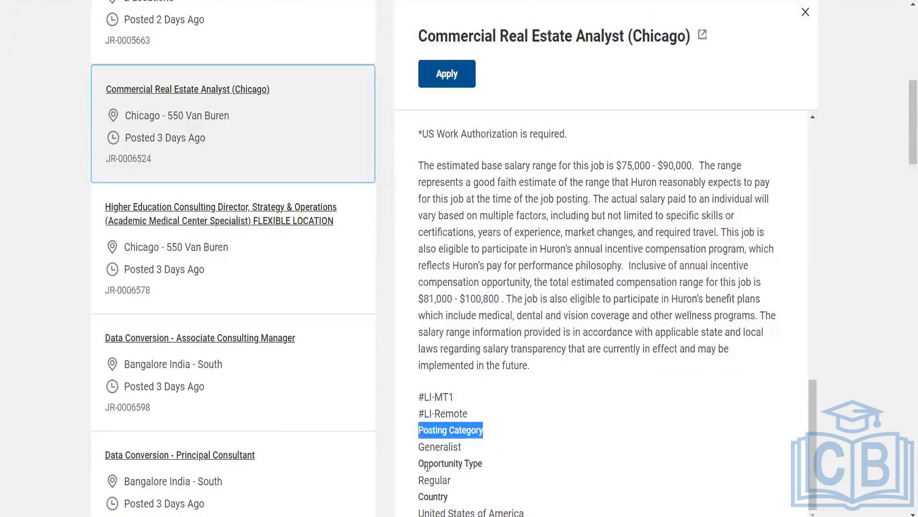
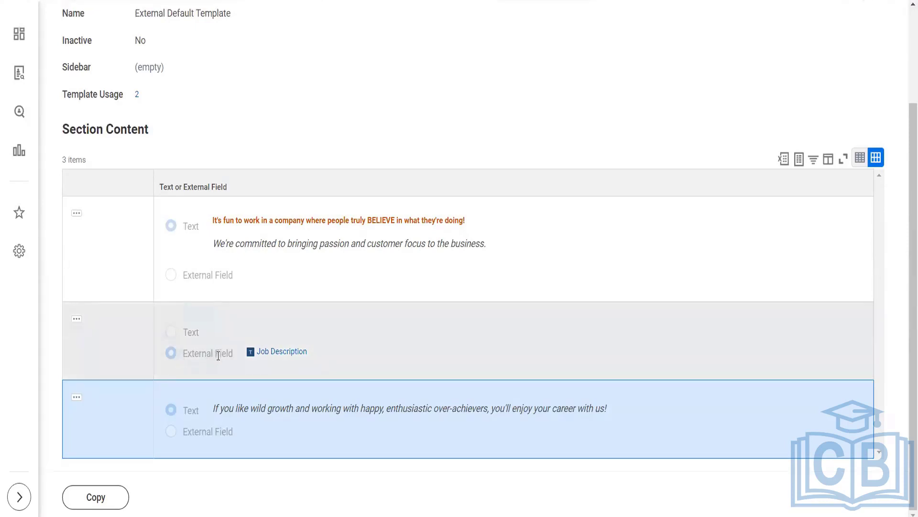
Return to the External Default Template's posting template content and open it for editing
mouse_move(267, 356)
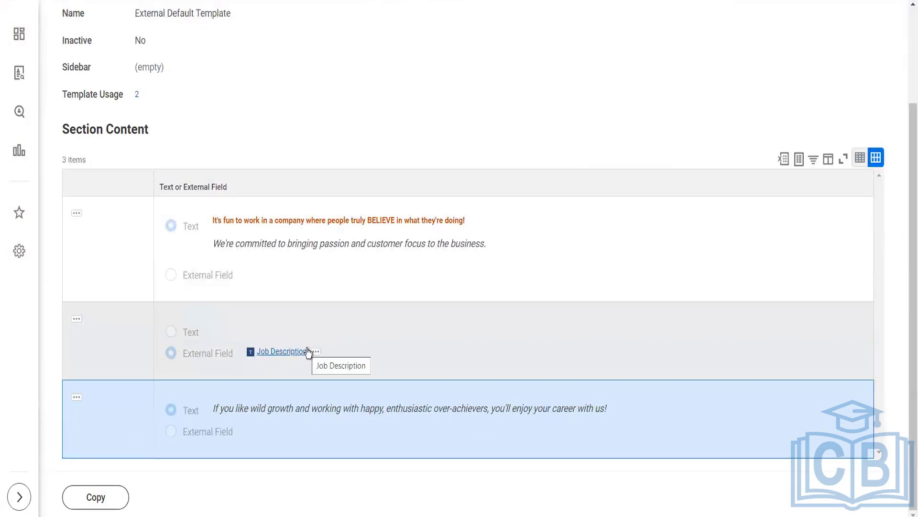
left_click_drag(908, 261, 906, 81)
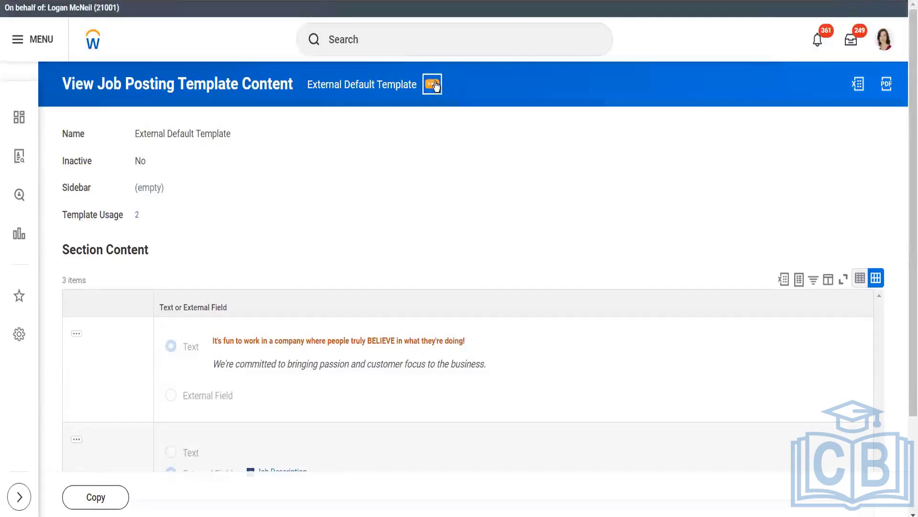
left_click(433, 85)
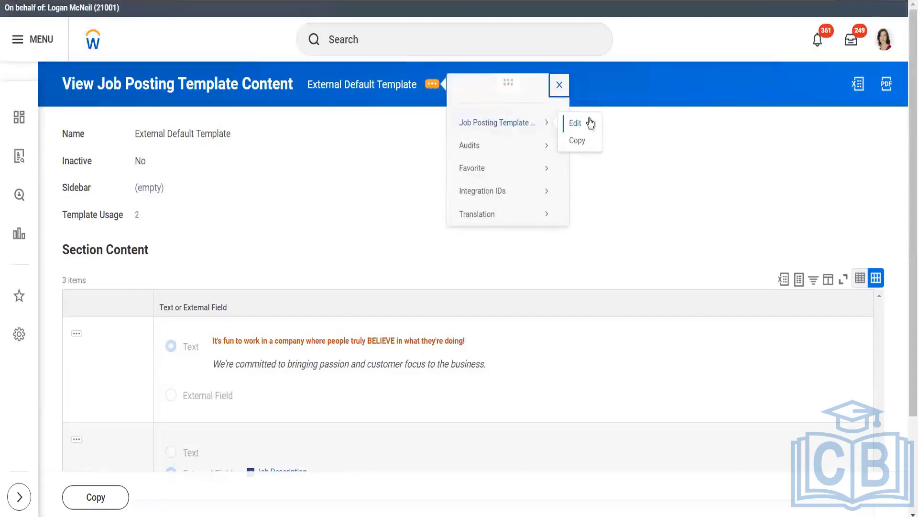
left_click(575, 124)
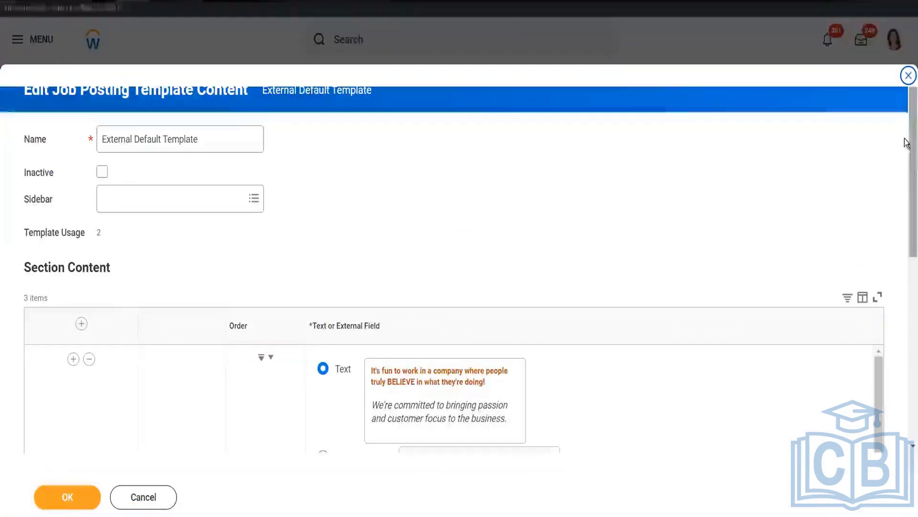
Examine all external fields available for the section content row that uses Job Description
left_click_drag(907, 142, 904, 248)
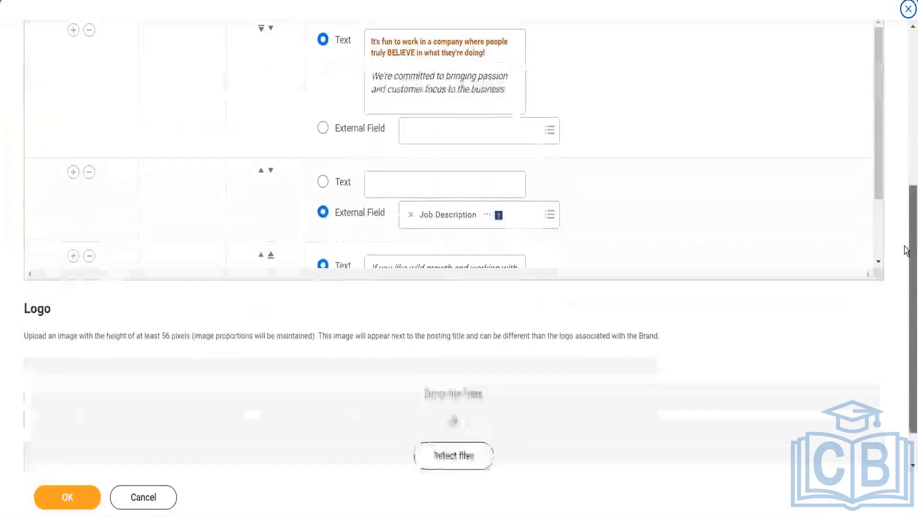
left_click(549, 212)
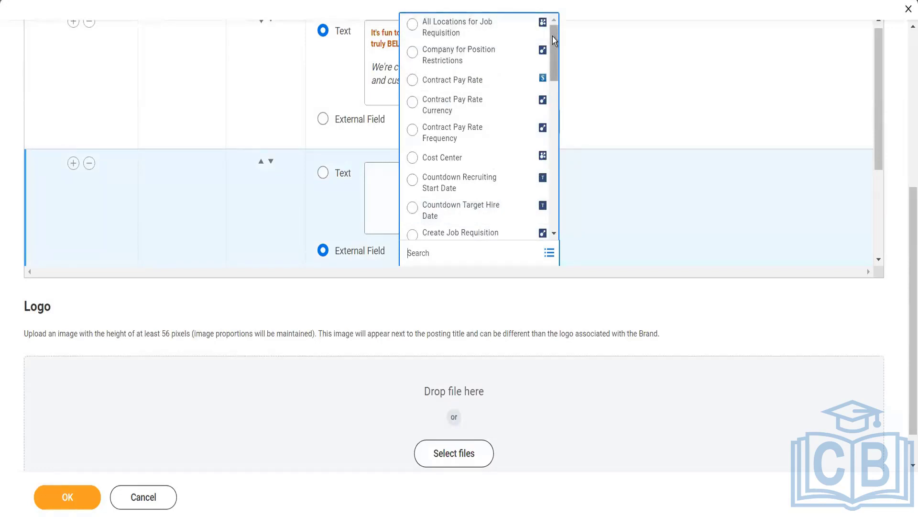
left_click_drag(553, 36, 553, 41)
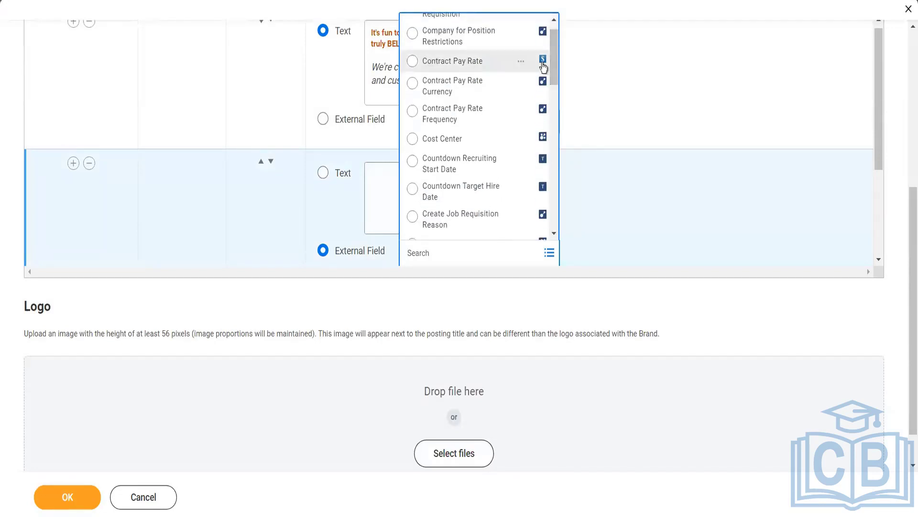
left_click_drag(553, 53, 556, 78)
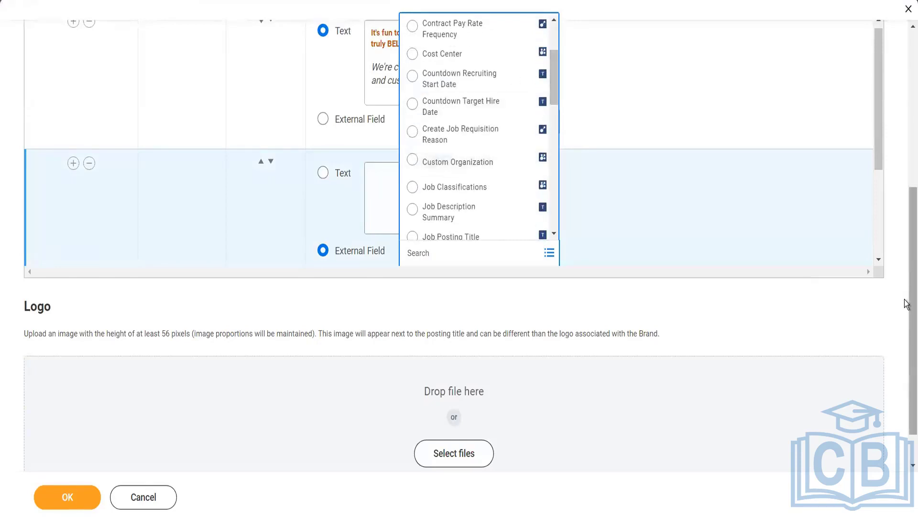
left_click_drag(908, 303, 907, 103)
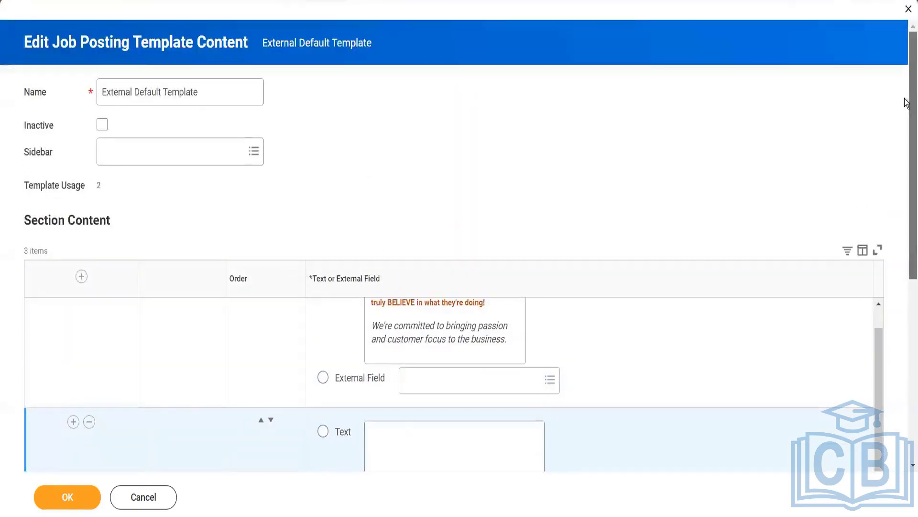
left_click_drag(907, 134, 906, 270)
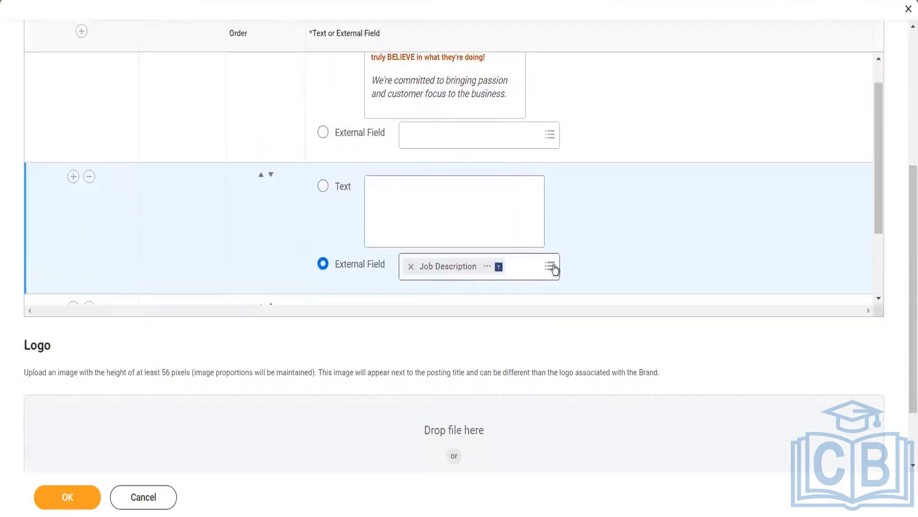
left_click(550, 267)
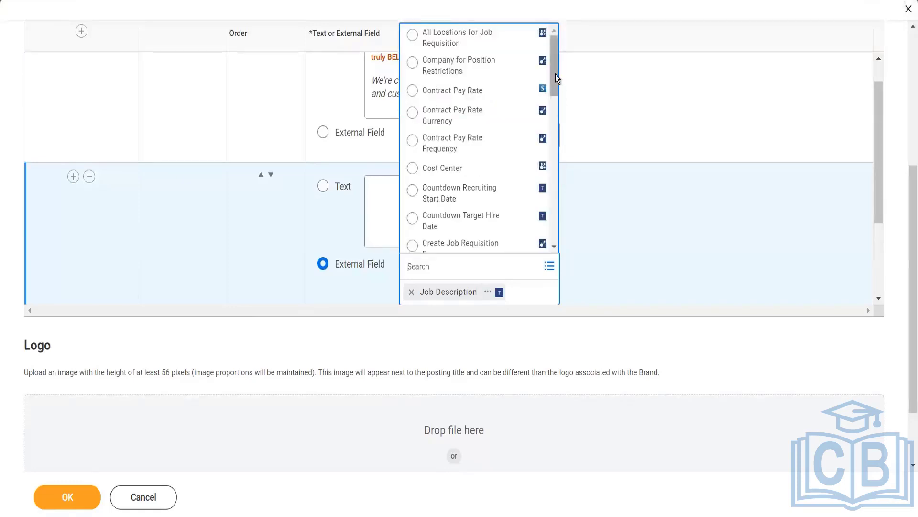
left_click_drag(556, 73, 555, 120)
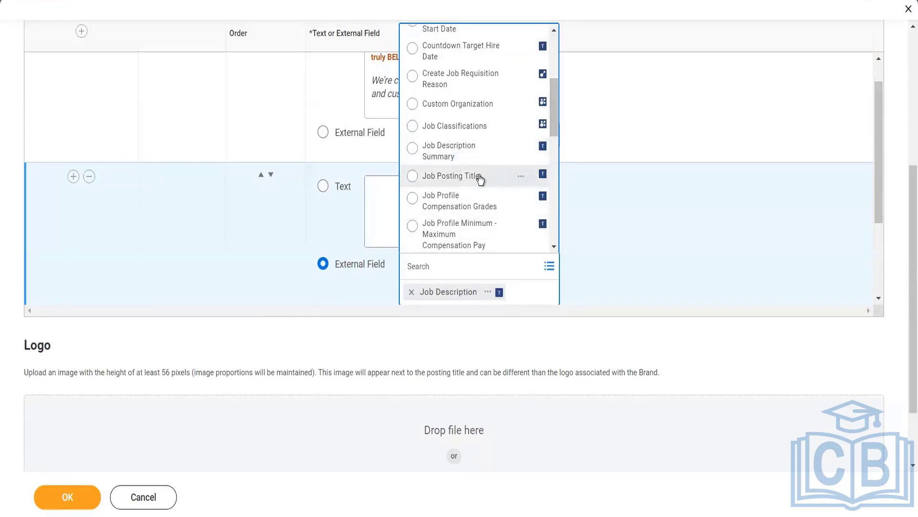
left_click_drag(555, 112, 558, 141)
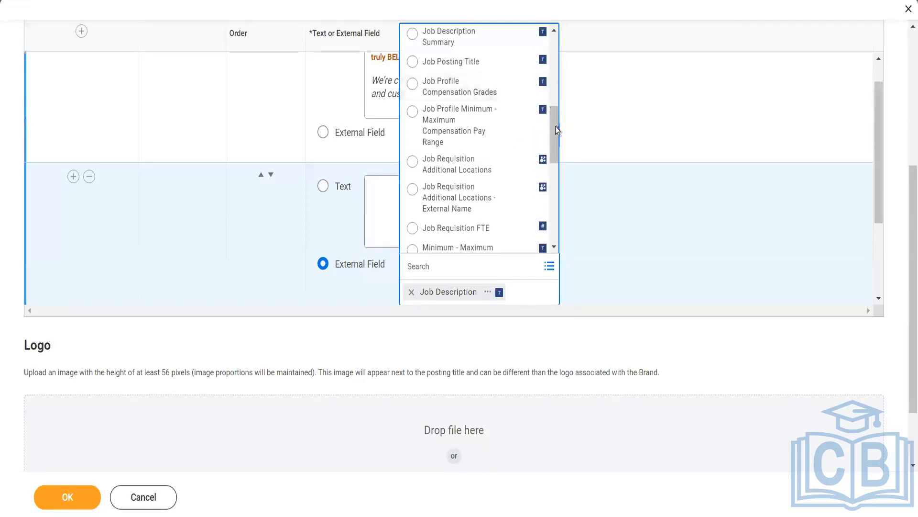
left_click_drag(553, 126, 558, 145)
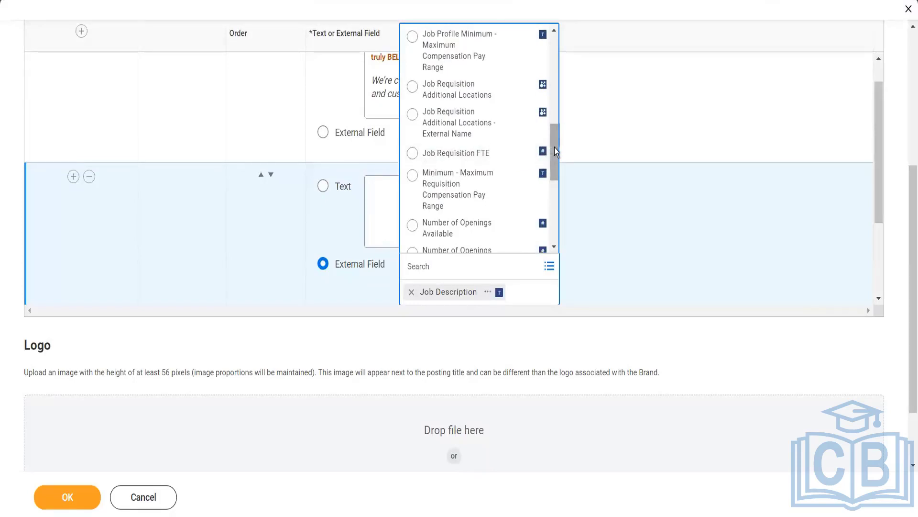
left_click_drag(555, 147, 556, 168)
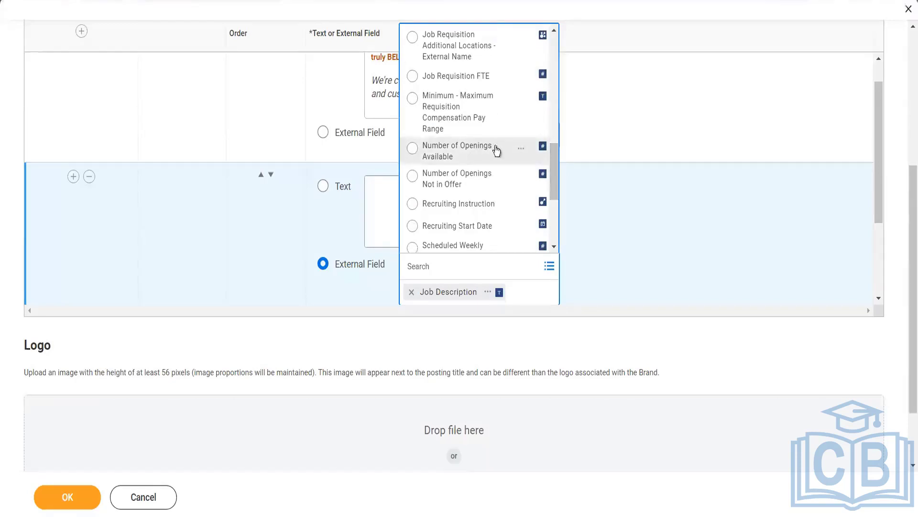
left_click_drag(553, 157, 558, 213)
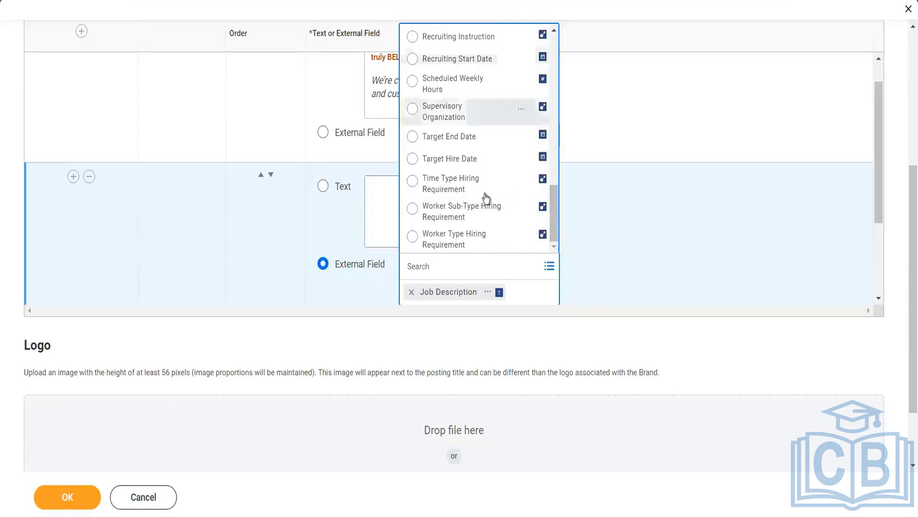
left_click_drag(554, 191, 553, 34)
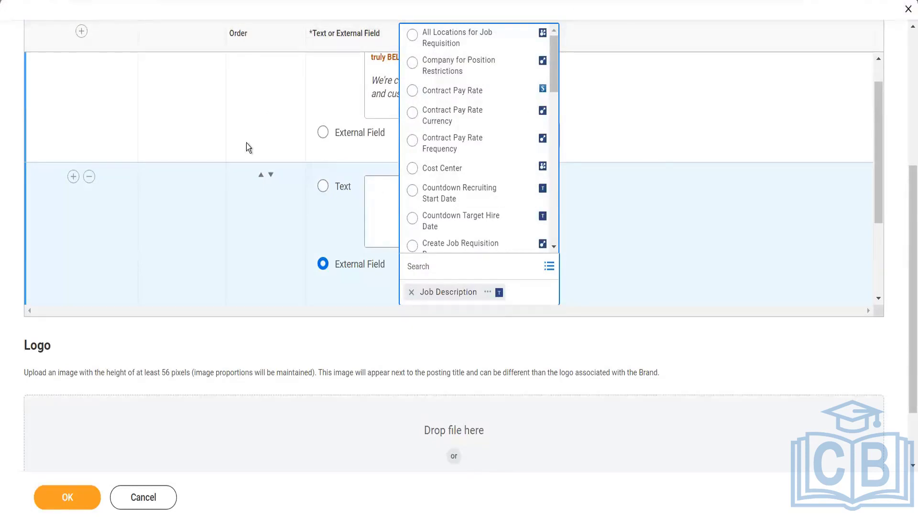
Discard the edit of the External Default Template's content and look over the section content in its view
left_click(162, 495)
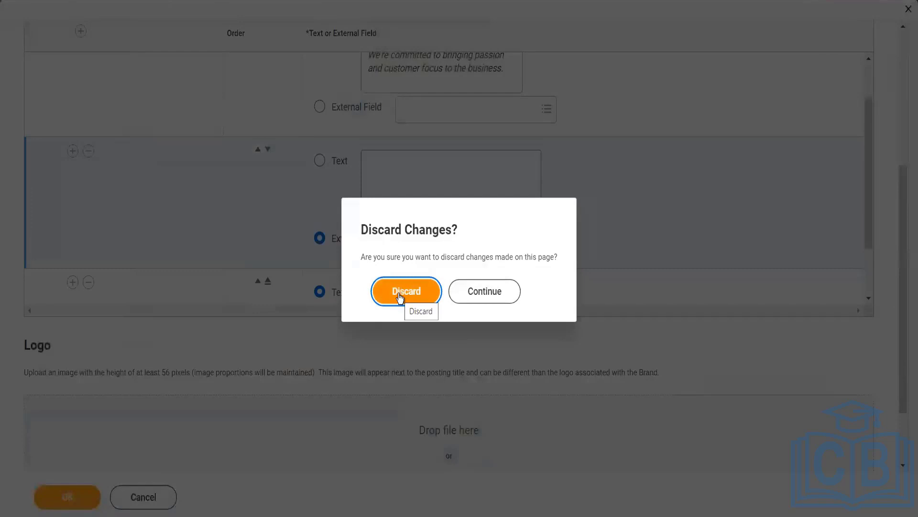
left_click(391, 299)
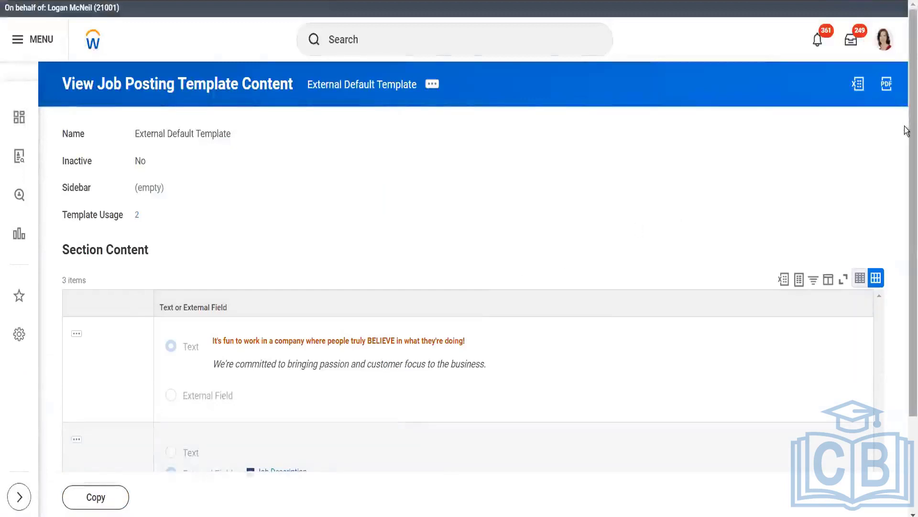
scroll(904, 308, "down", 3)
scroll(904, 308, "up", 3)
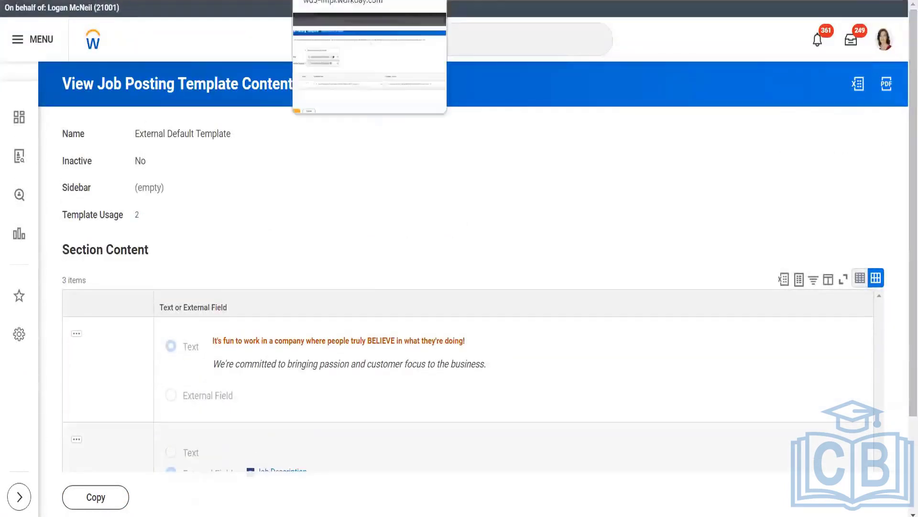
Return to the external career site's configuration and add an empty row to the Follow Us table under Job Details
left_click(354, 0)
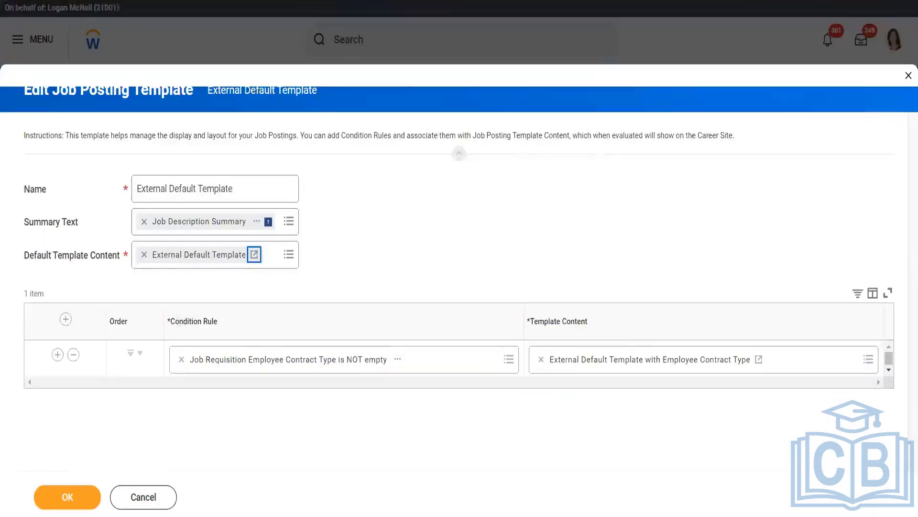
left_click(260, 1)
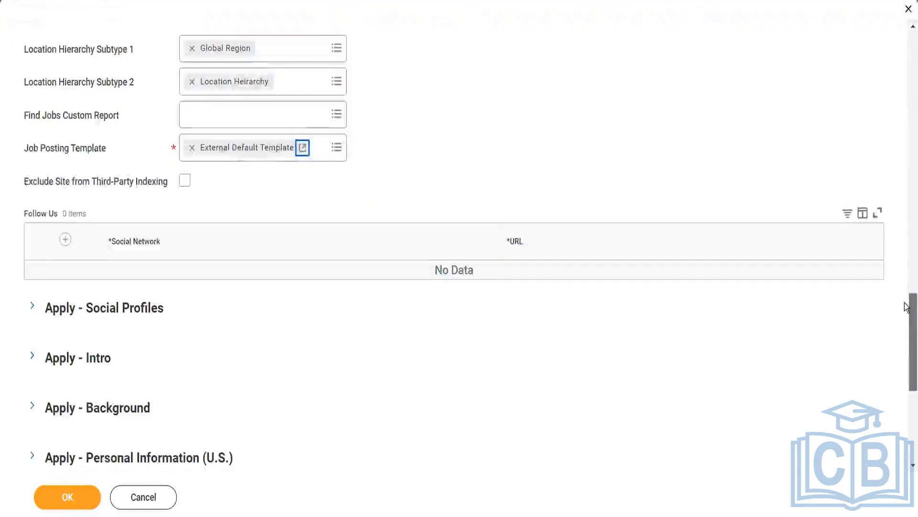
left_click_drag(908, 330, 907, 213)
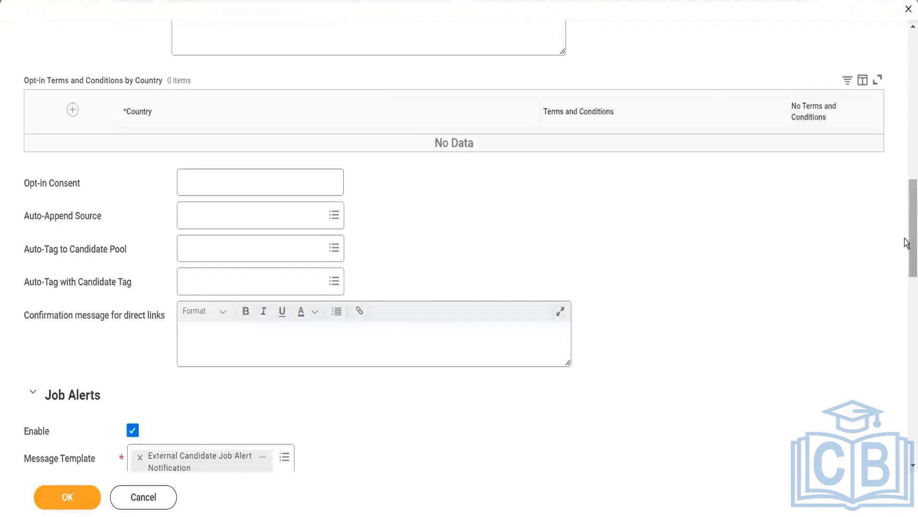
left_click_drag(906, 178, 907, 332)
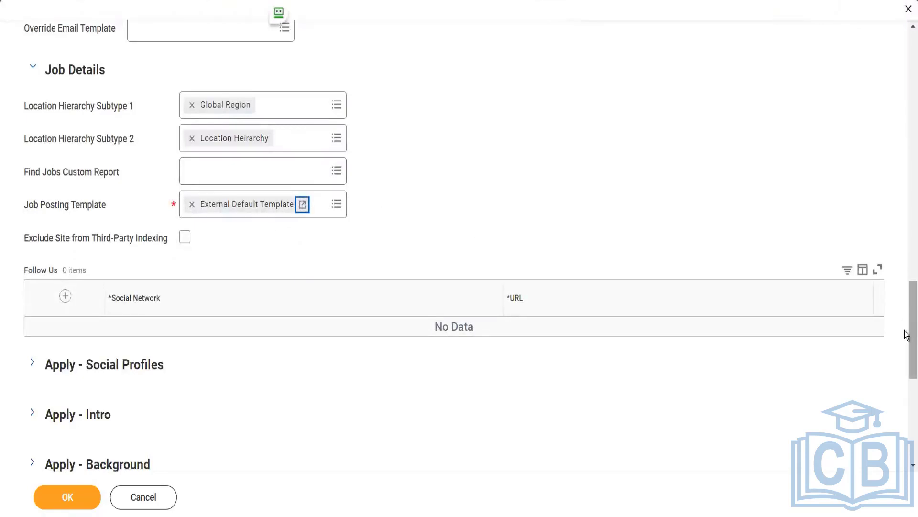
mouse_move(906, 333)
left_mouse_down()
mouse_move(906, 181)
mouse_move(907, 319)
left_mouse_up()
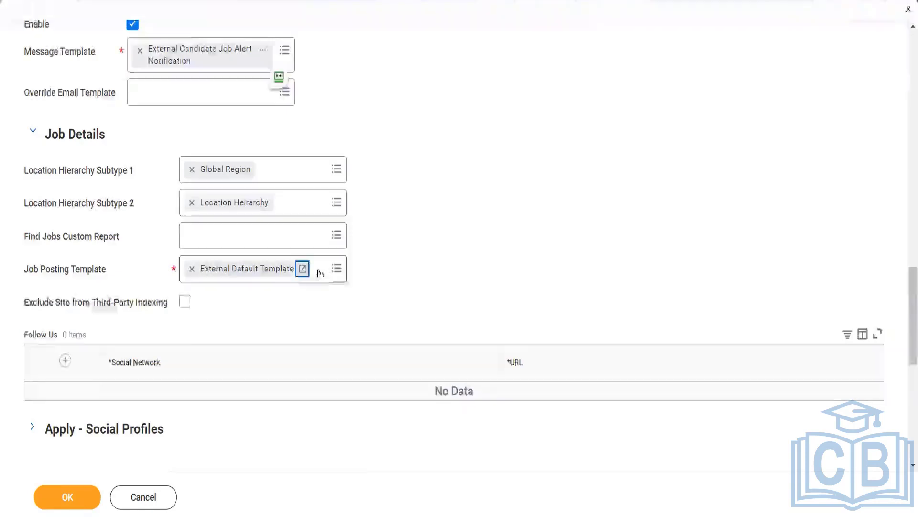
scroll(906, 287, "down", 5)
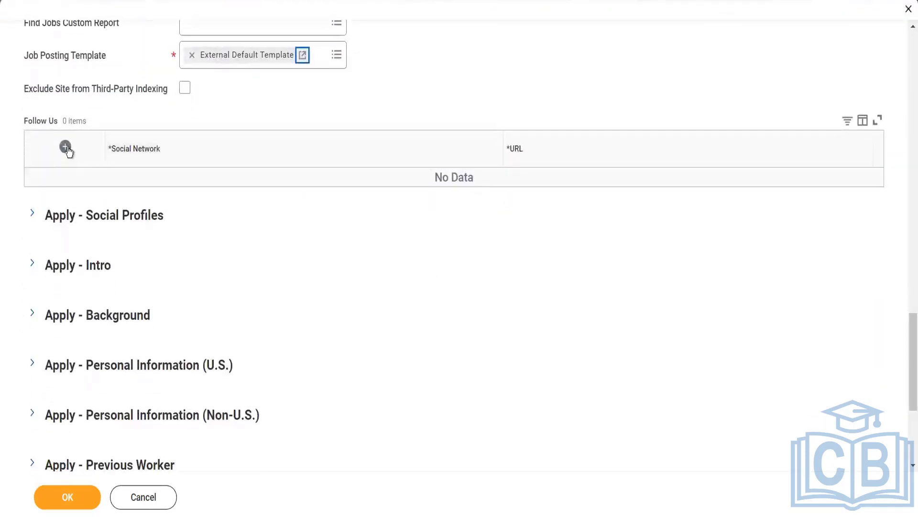
left_click(67, 148)
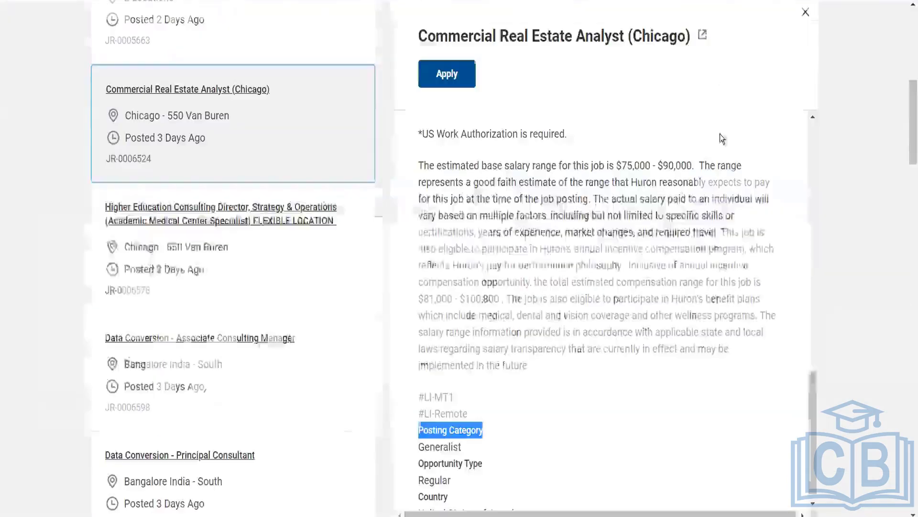
Find the Follow Us links on the Huron career site, view Huron's LinkedIn page through them, and close that page
left_click_drag(911, 120, 909, 471)
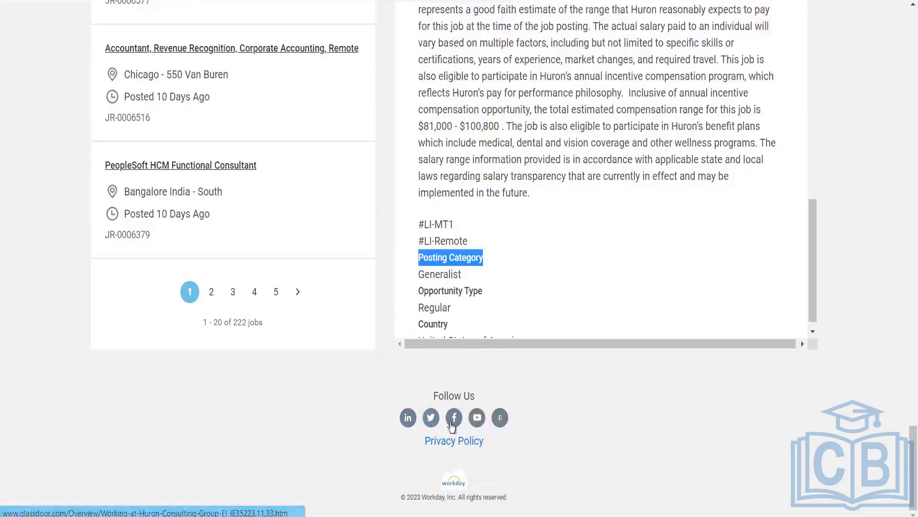
left_click(409, 420)
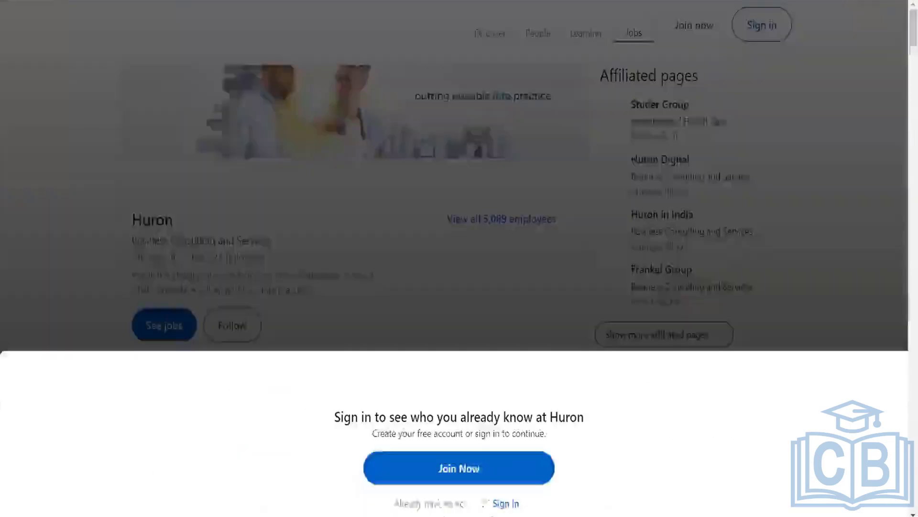
scroll(554, 202, "down", 5)
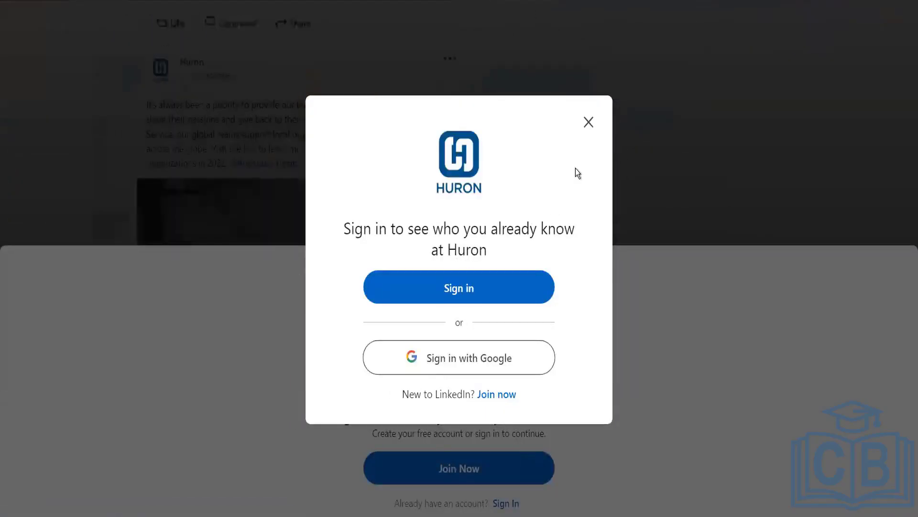
right_click(717, 1)
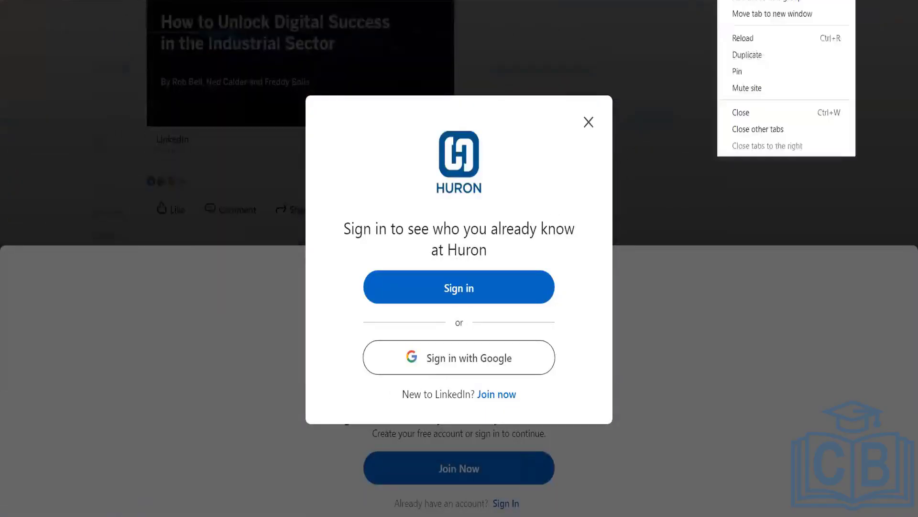
left_click(741, 113)
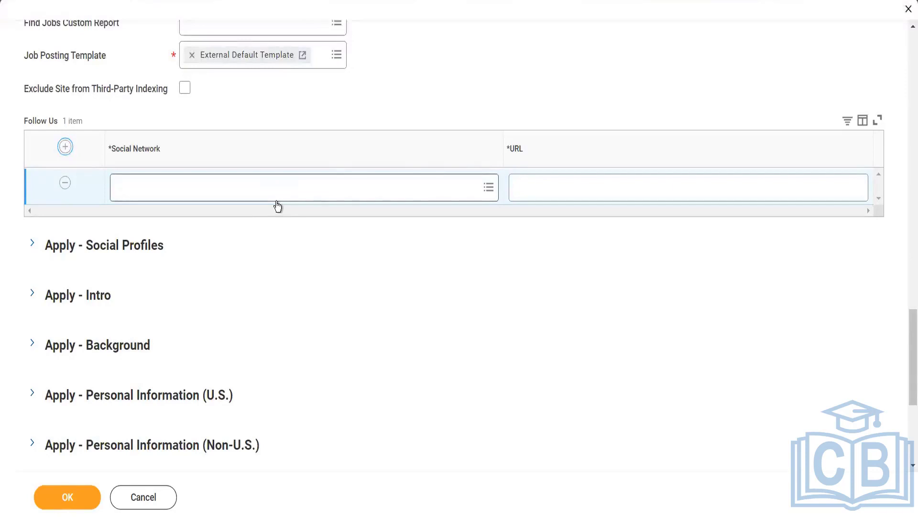
List the social network choices for the Follow Us row and examine the networks in the Maintain Social Network Types task
left_click(492, 194)
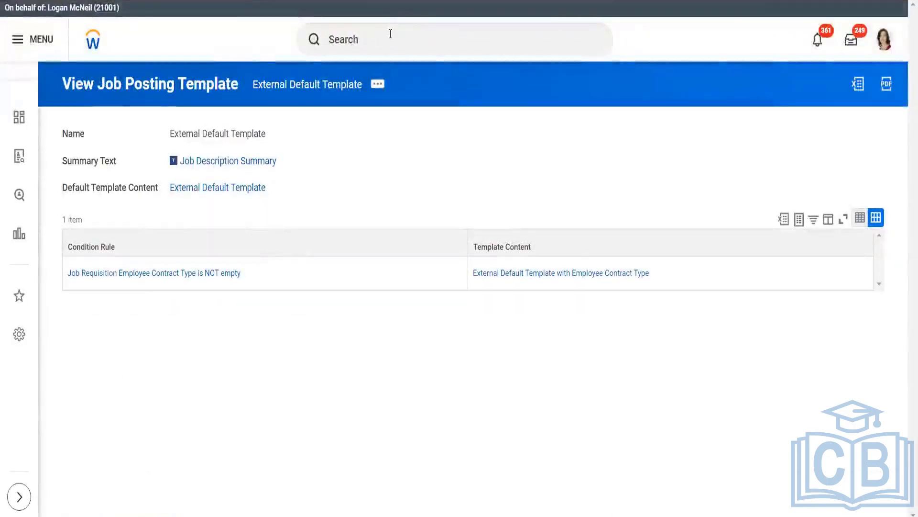
left_click(390, 33)
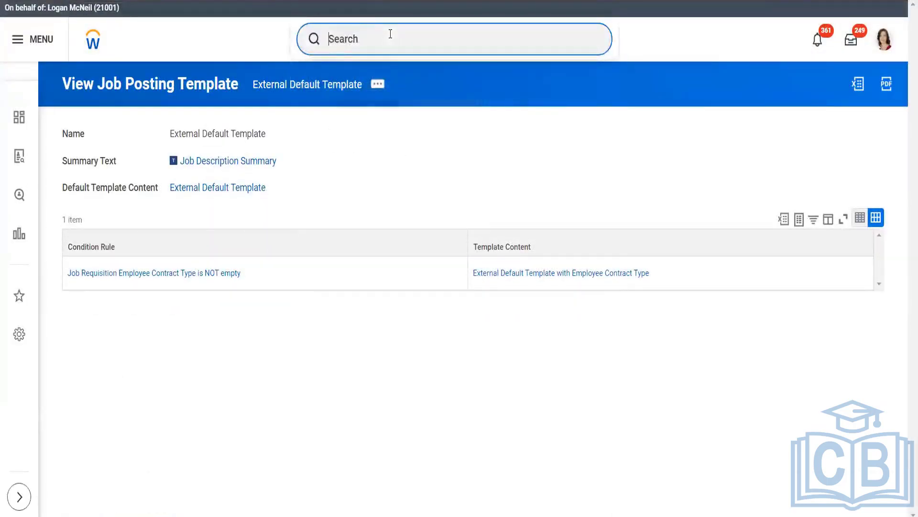
type("main soci")
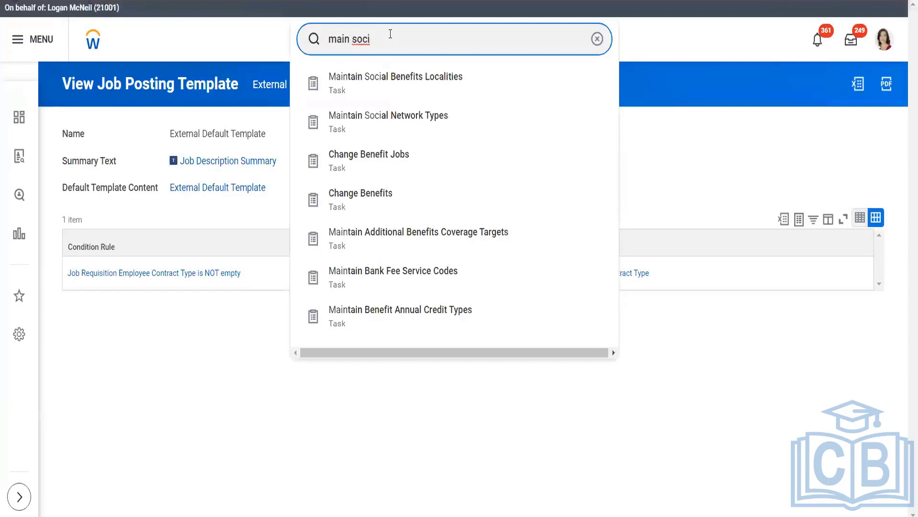
left_click(390, 116)
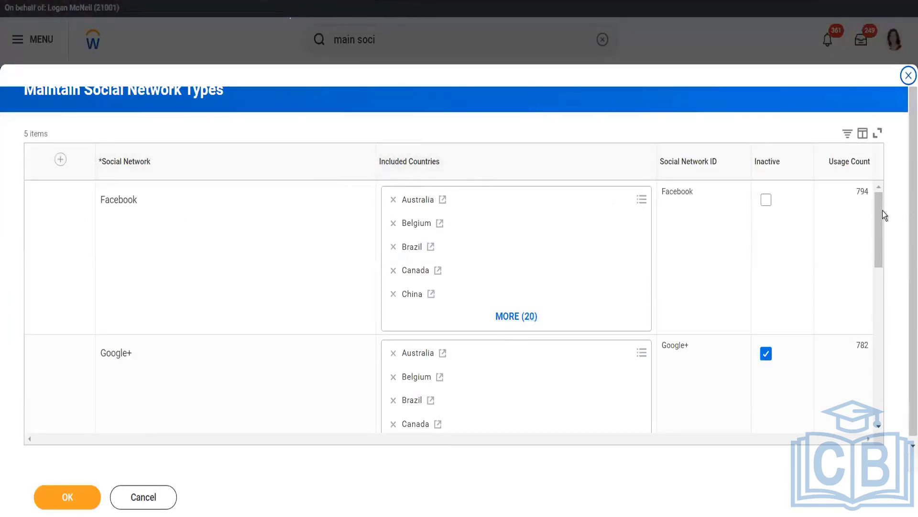
scroll(882, 241, "down", 3)
left_click_drag(885, 264, 874, 103)
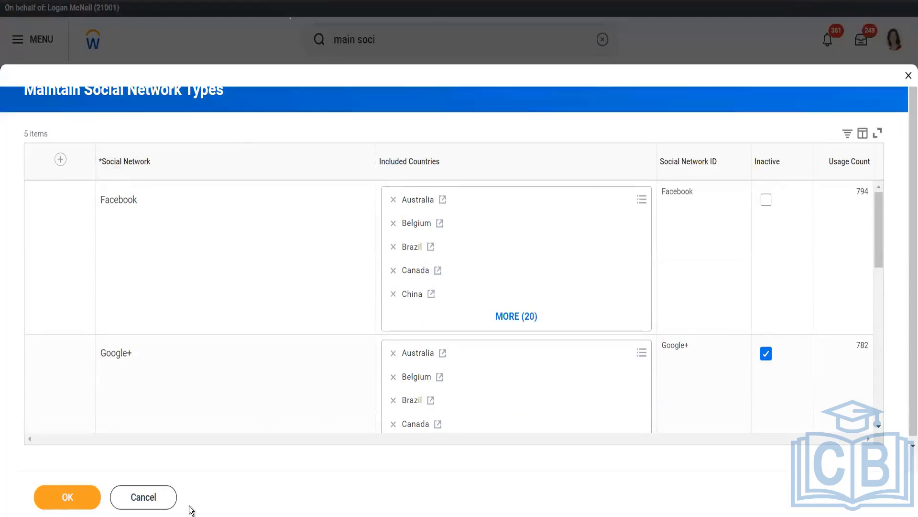
left_click(160, 498)
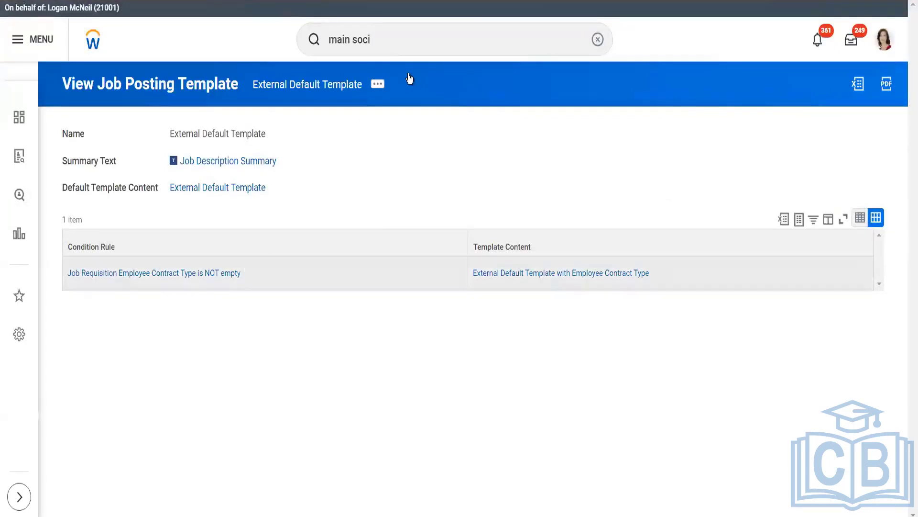
Search for "main source" and open the Maintain Recruiting Sources task from the full list of matching tasks and reports
left_click(416, 32)
key("BackSpace")
key("BackSpace")
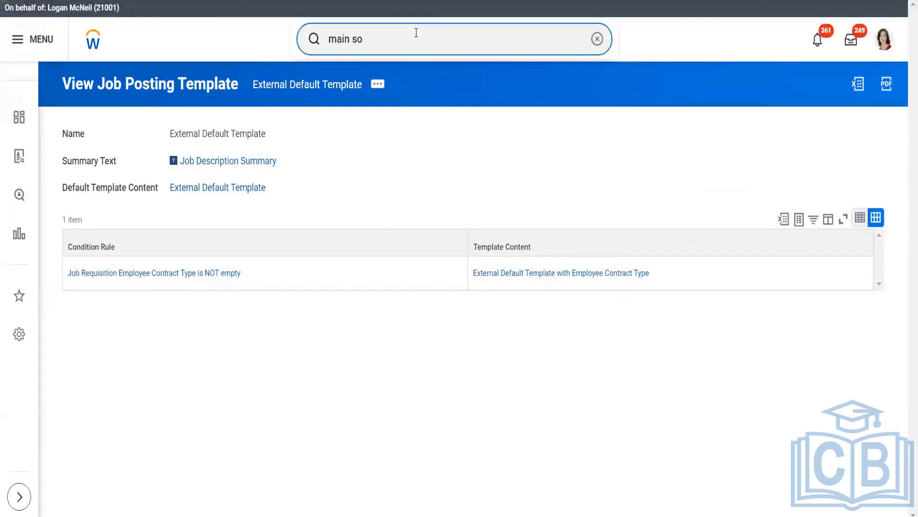
type("urce")
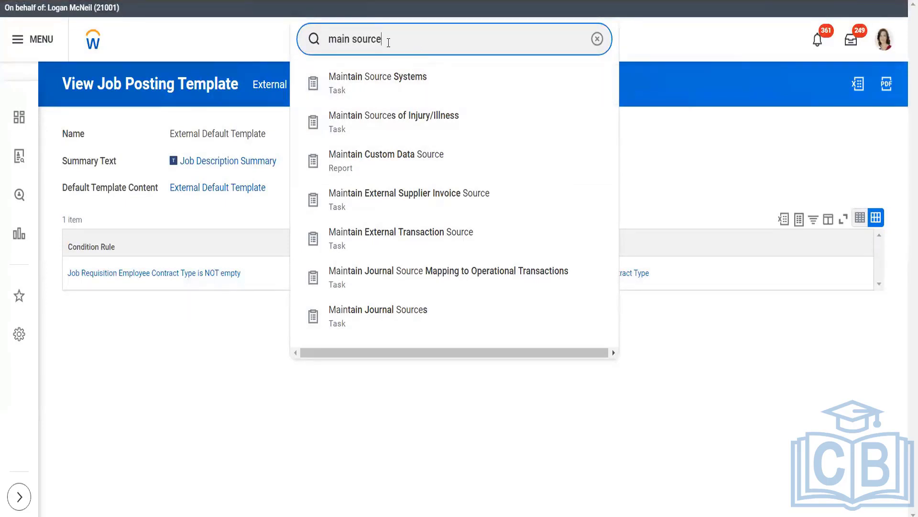
key("Return")
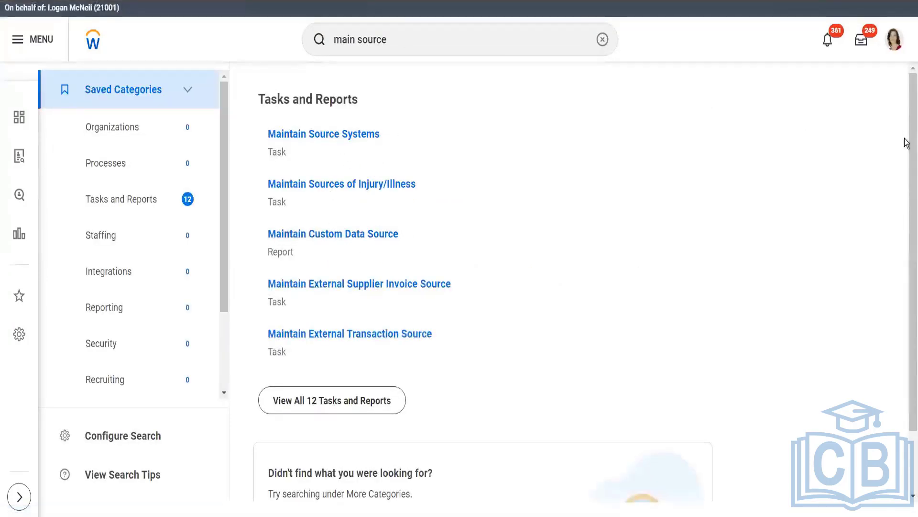
scroll(906, 319, "down", 2)
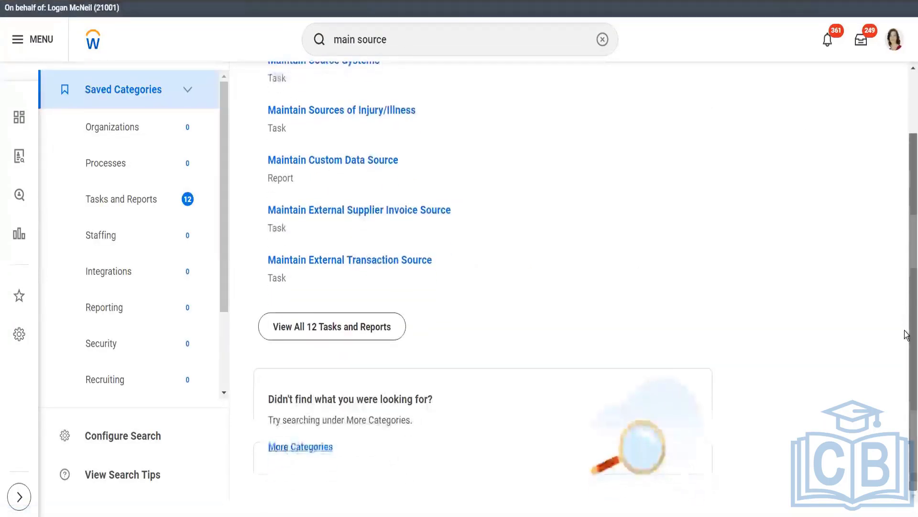
left_click(298, 339)
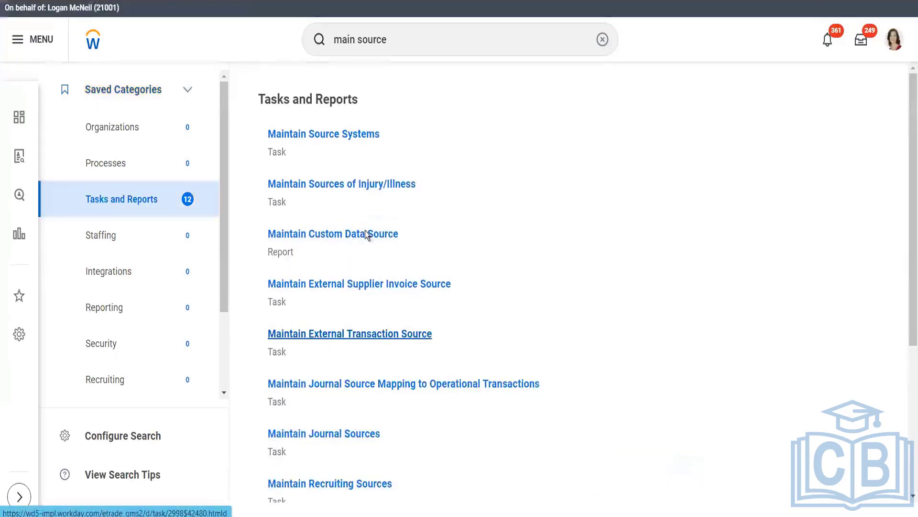
left_click(306, 484)
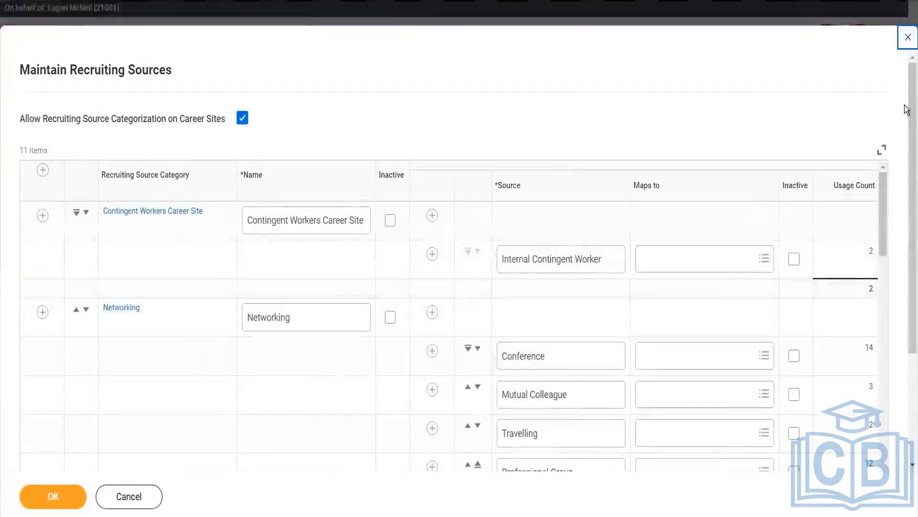
Examine the recruiting source categories and their sources, from Contingent Workers Career Site through Networking and Employees to Social Network
scroll(907, 109, "down", 2)
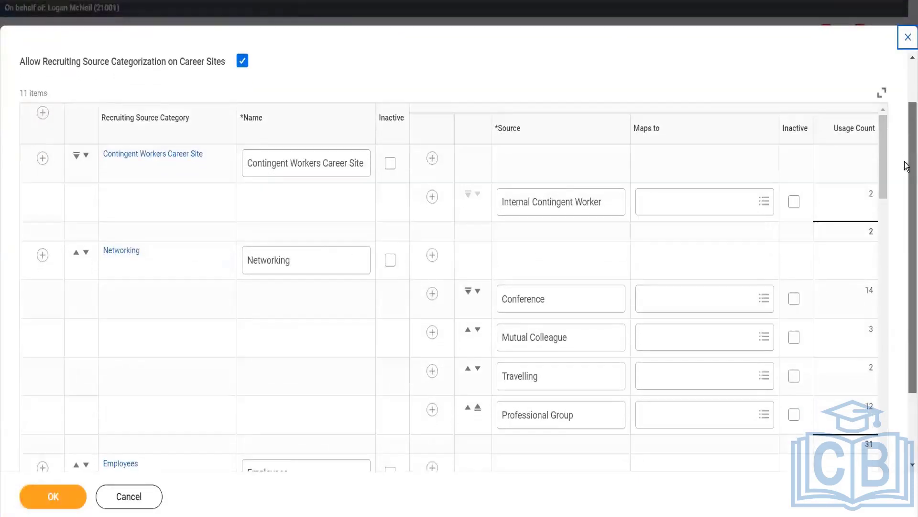
scroll(906, 166, "down", 1)
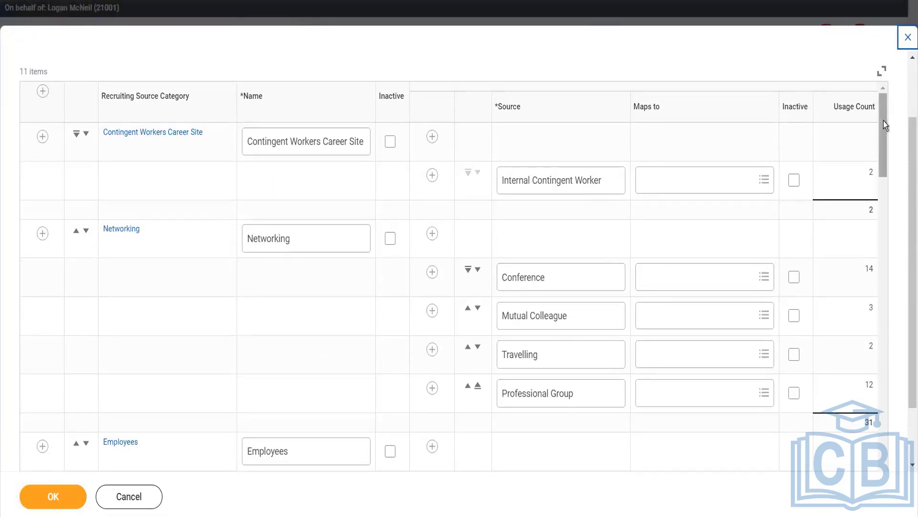
left_click_drag(883, 122, 885, 93)
left_click_drag(883, 105, 883, 147)
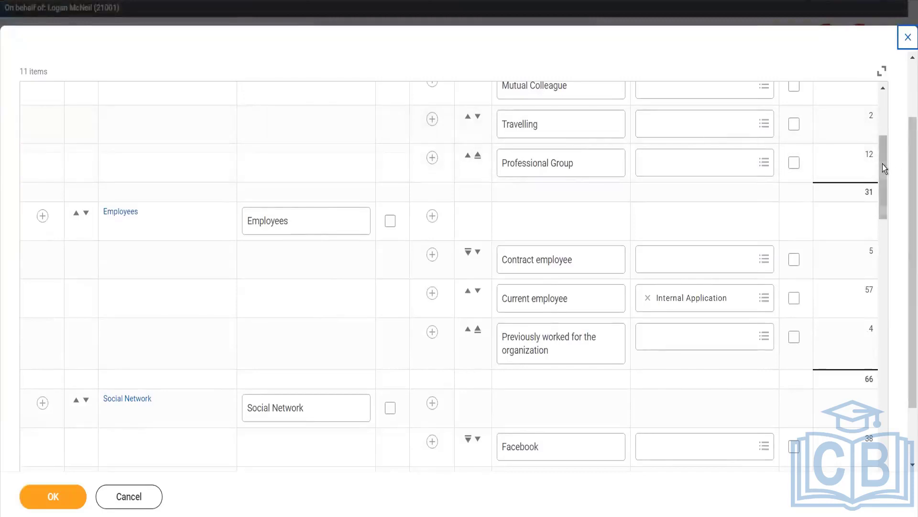
left_click_drag(883, 165, 886, 179)
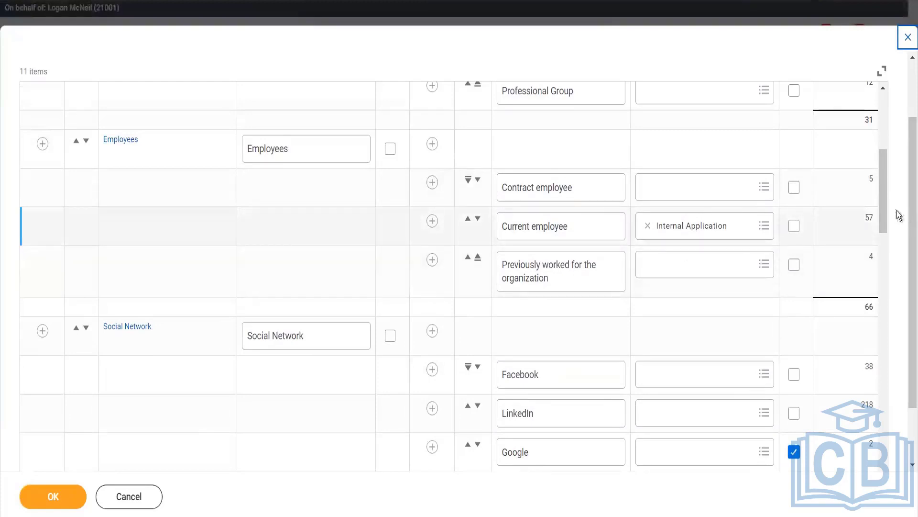
left_click_drag(885, 188, 883, 253)
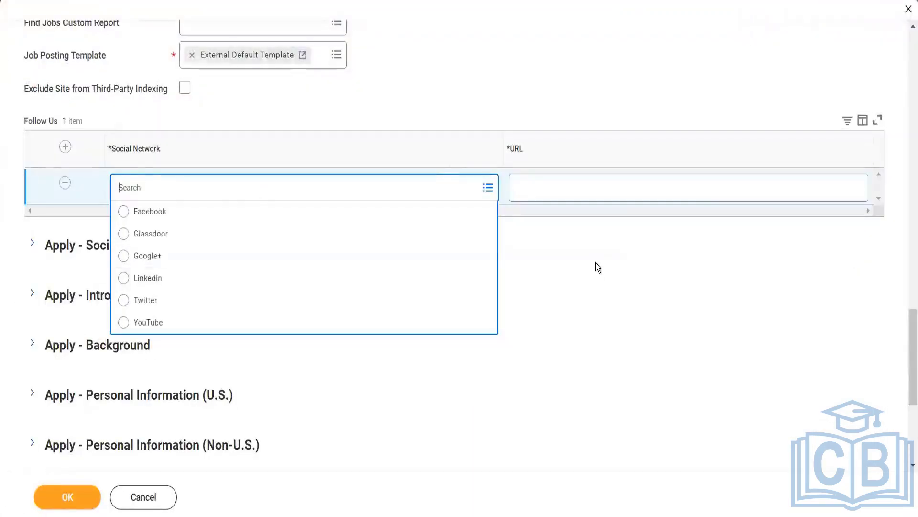
Expand Apply - Social Profiles, tick Enable Apply With SEEK to check its SEEK Advertiser ID field, and untick it before collapsing the section
left_click(595, 262)
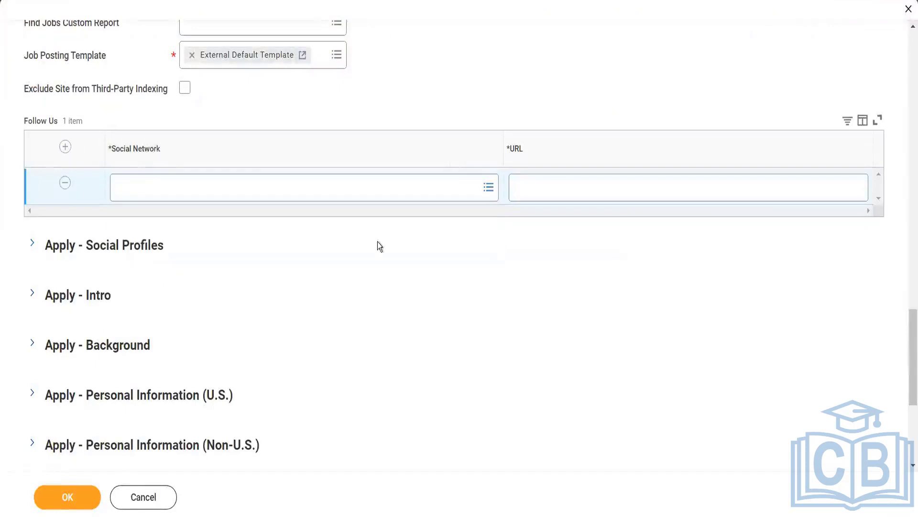
left_click(33, 244)
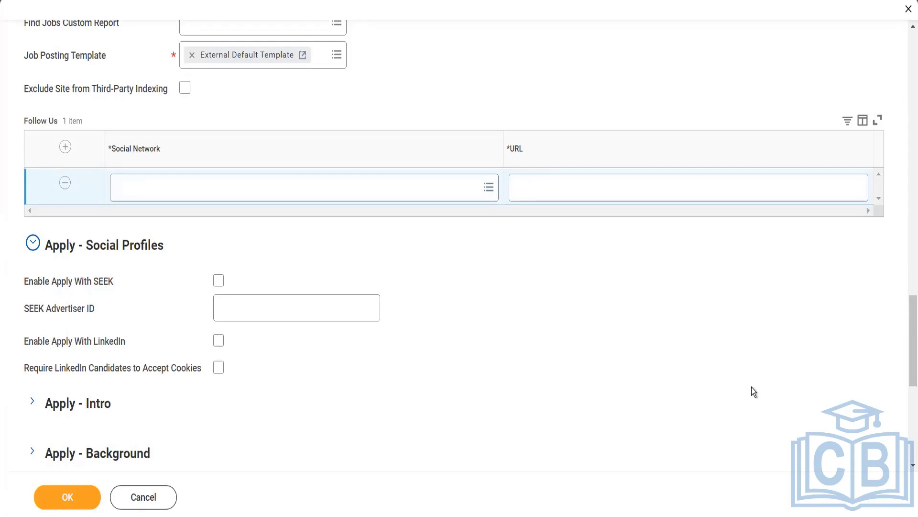
left_click(219, 281)
left_click(254, 307)
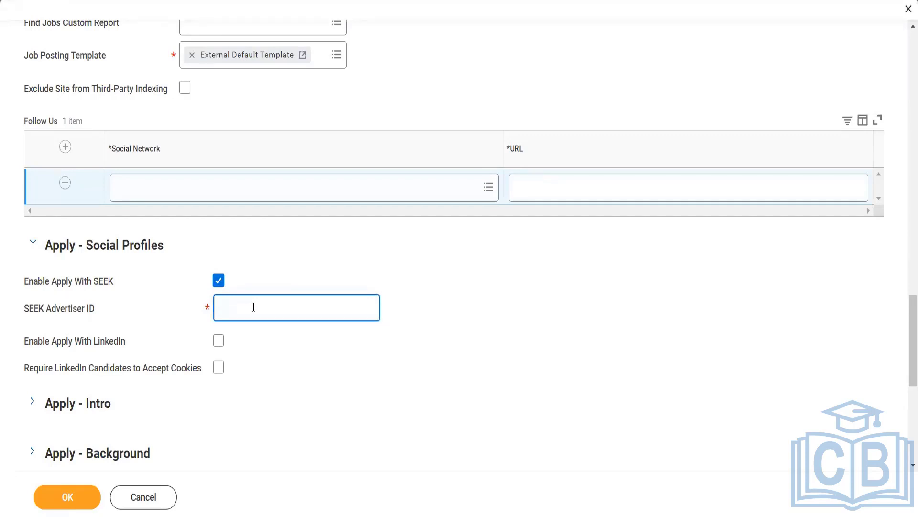
left_click(218, 281)
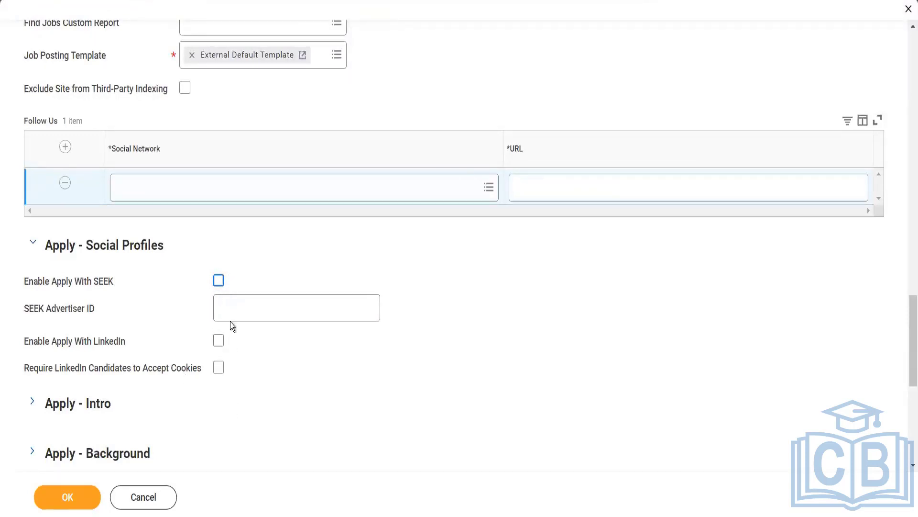
left_click(32, 244)
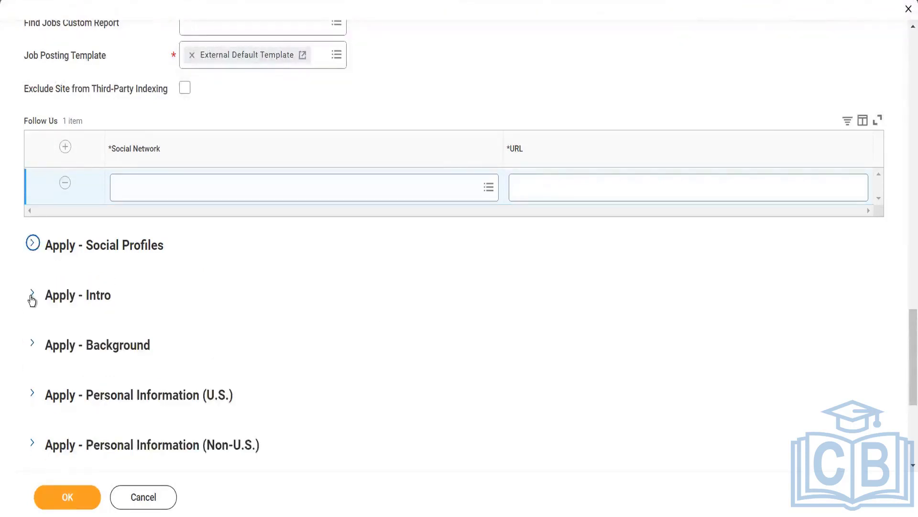
Reopen Apply - Social Profiles and examine its SEEK and LinkedIn settings, along with the other Apply sections of the site
left_click(33, 243)
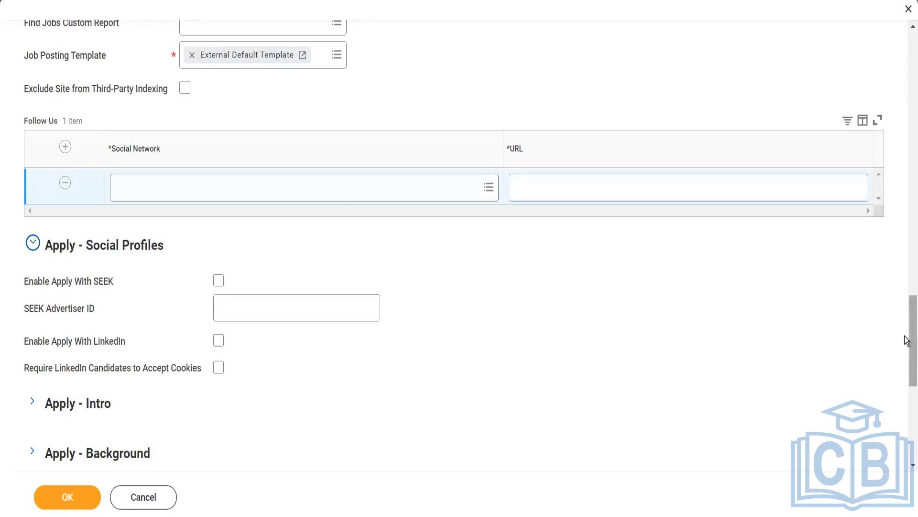
left_click_drag(907, 340, 908, 404)
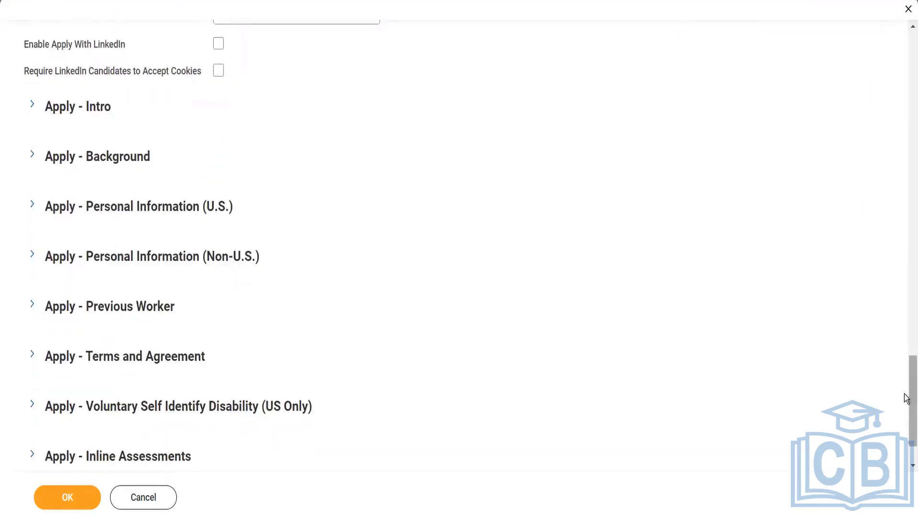
left_click_drag(907, 397, 908, 352)
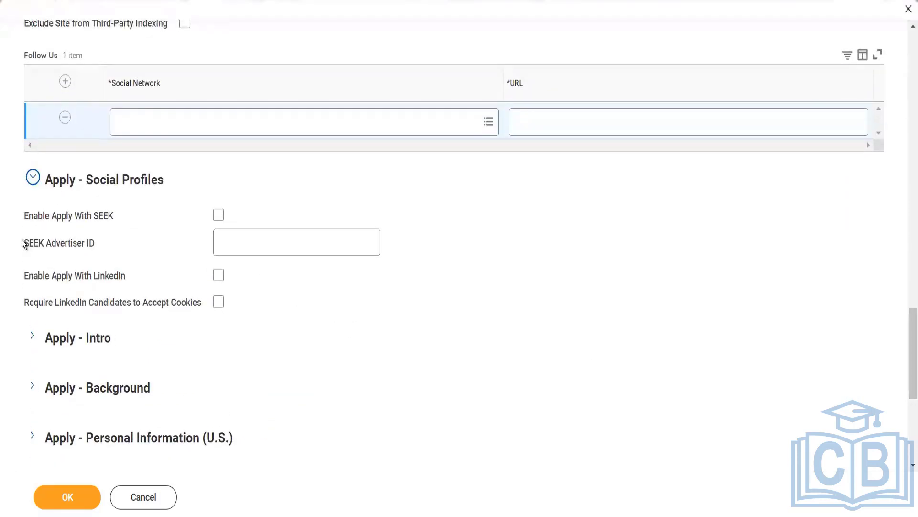
left_click_drag(22, 239, 38, 242)
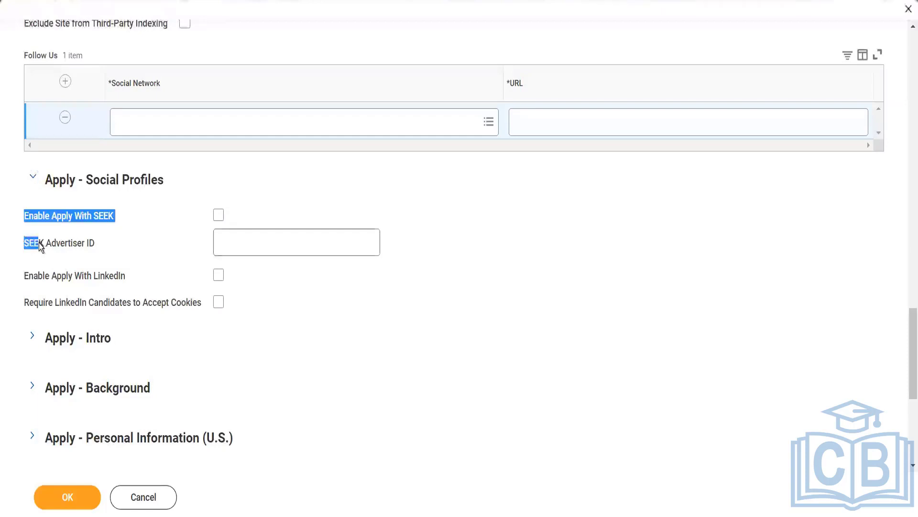
left_click(96, 242)
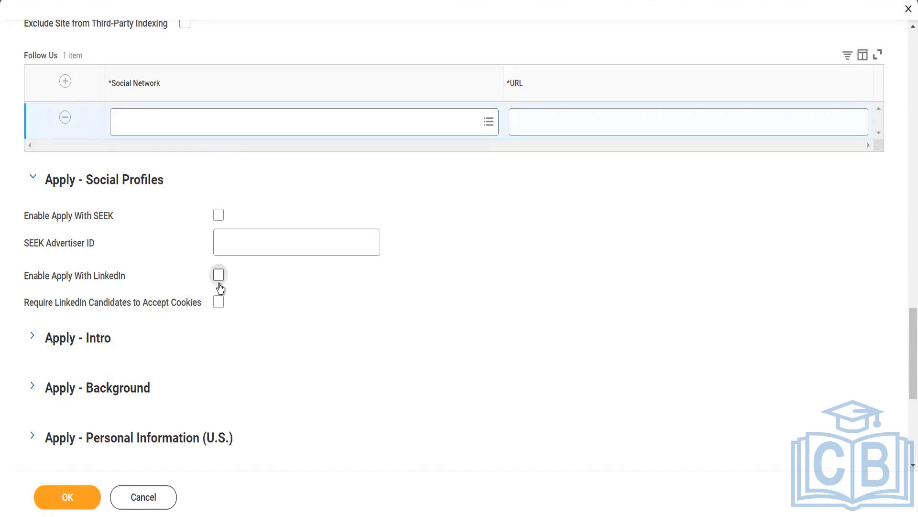
Toggle Enable Apply With SEEK on and off again to examine how it affects the SEEK Advertiser ID field
left_click(238, 238)
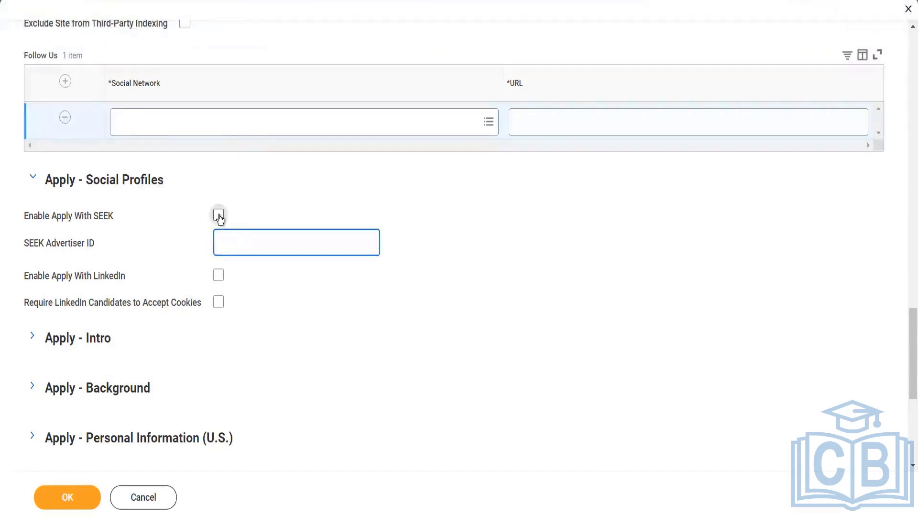
left_click(218, 215)
left_click(237, 240)
left_click(219, 215)
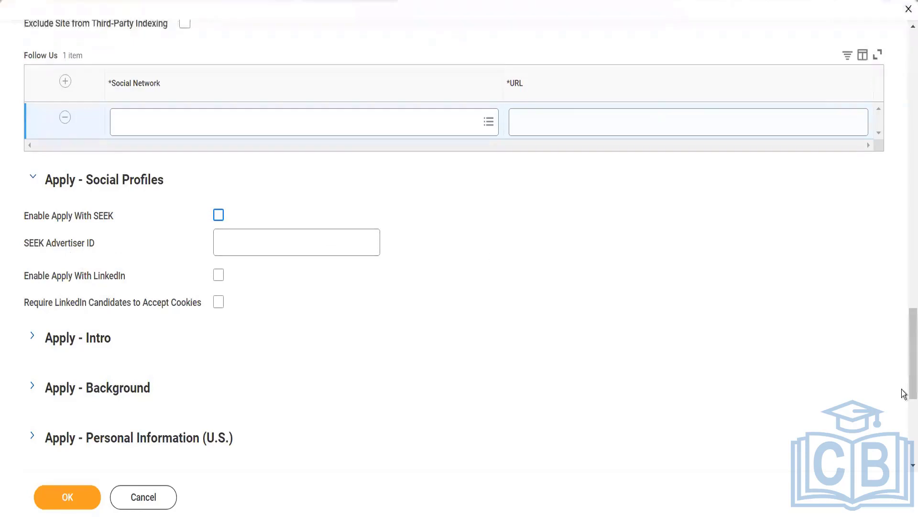
Expand Apply - Intro, list the source categories for How Did You Hear About Us? and read that field's help text
left_click_drag(905, 363, 905, 364)
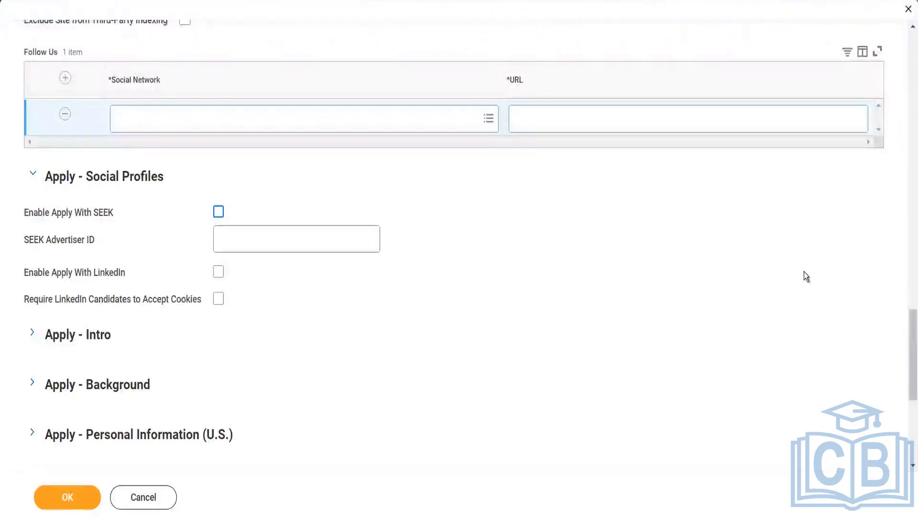
left_click_drag(908, 354, 908, 385)
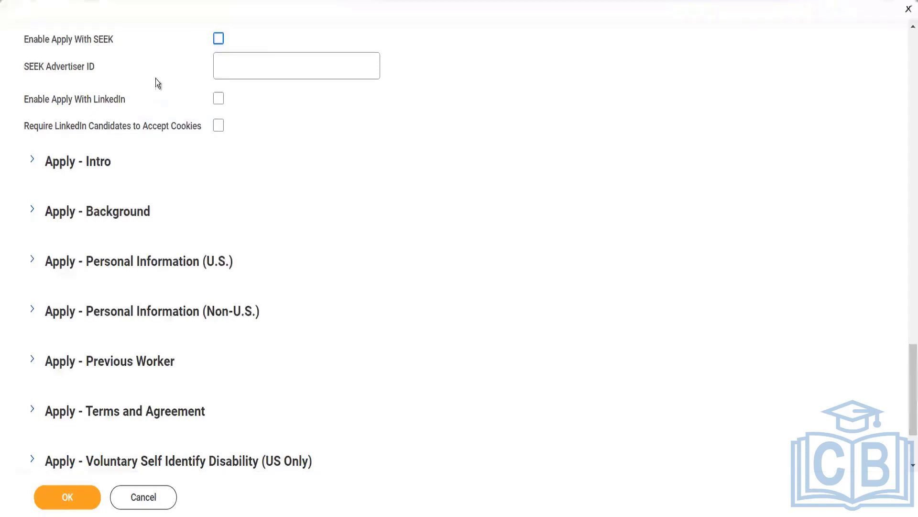
left_click(34, 162)
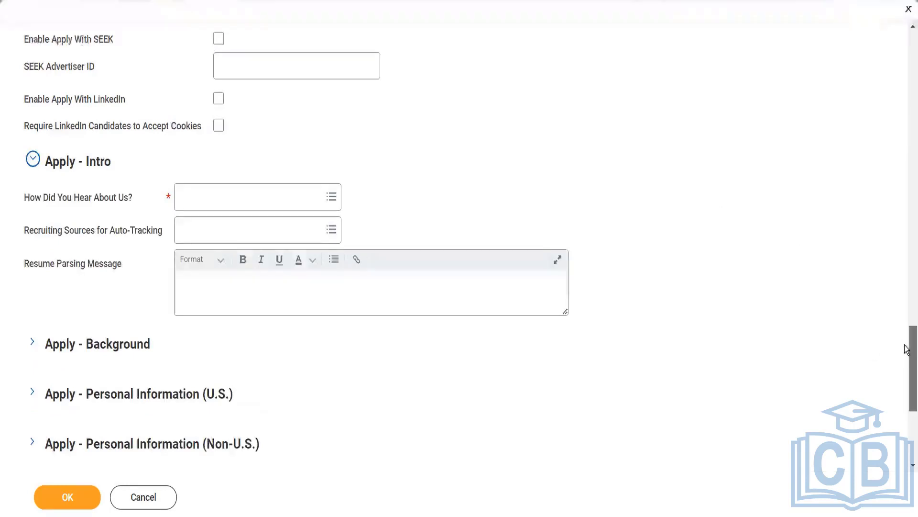
left_click_drag(908, 349, 909, 369)
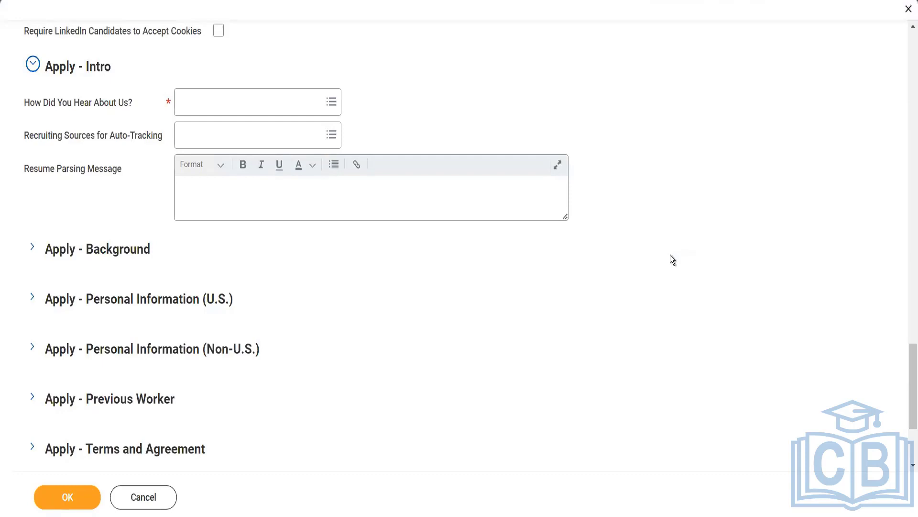
left_click(272, 109)
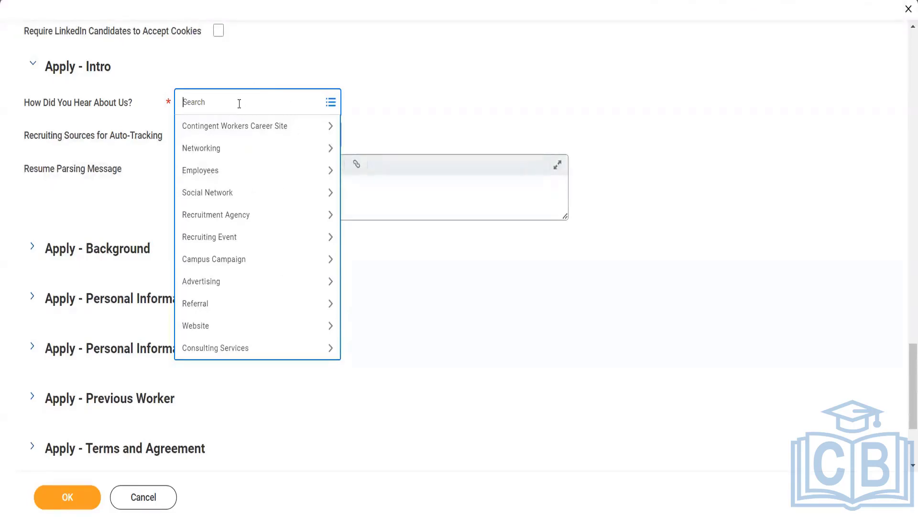
mouse_move(239, 104)
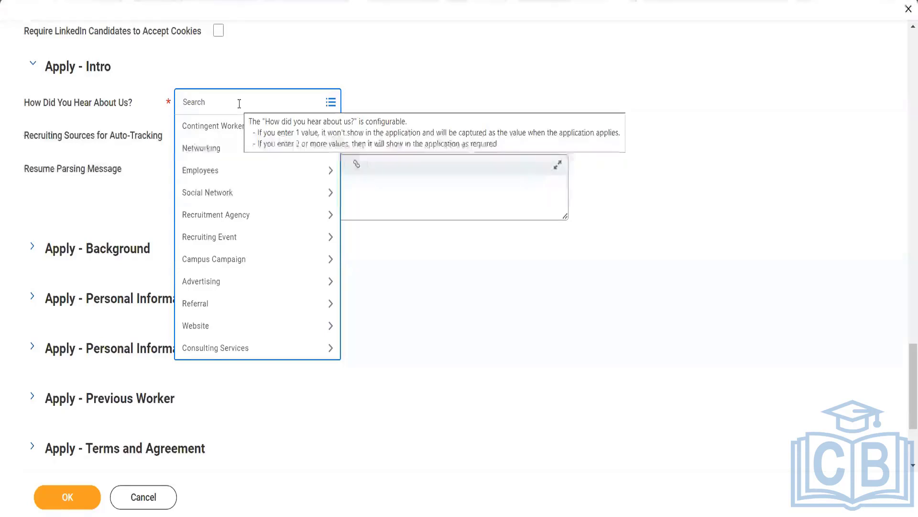
left_click(401, 102)
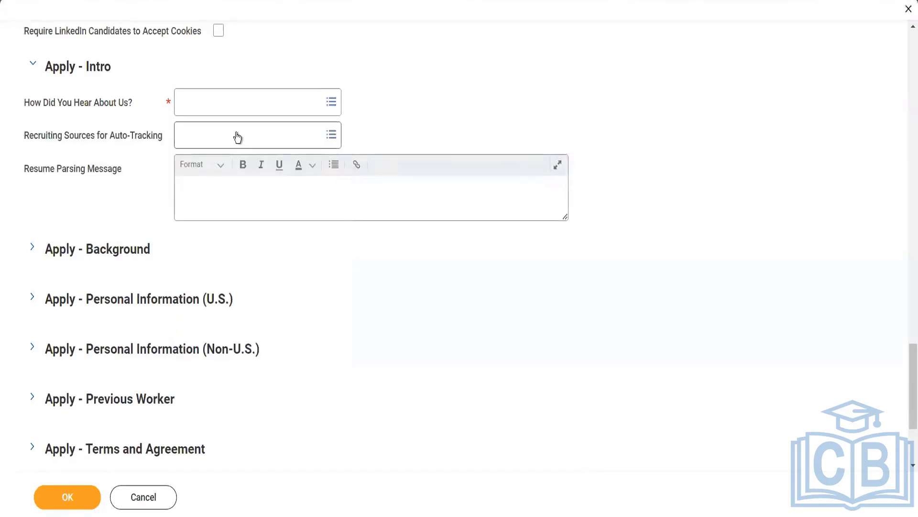
Read the help text for Recruiting Sources for Auto-Tracking, list its source categories, and expand Apply - Background
mouse_move(237, 138)
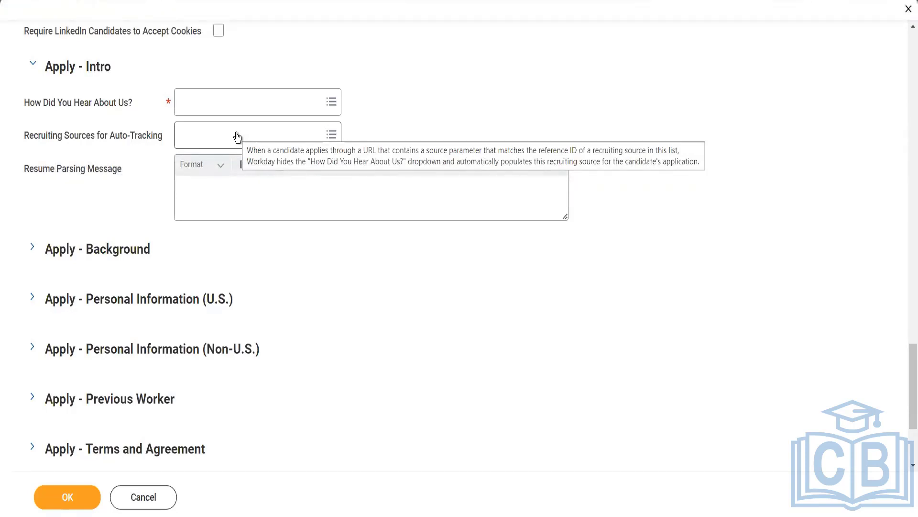
mouse_move(208, 104)
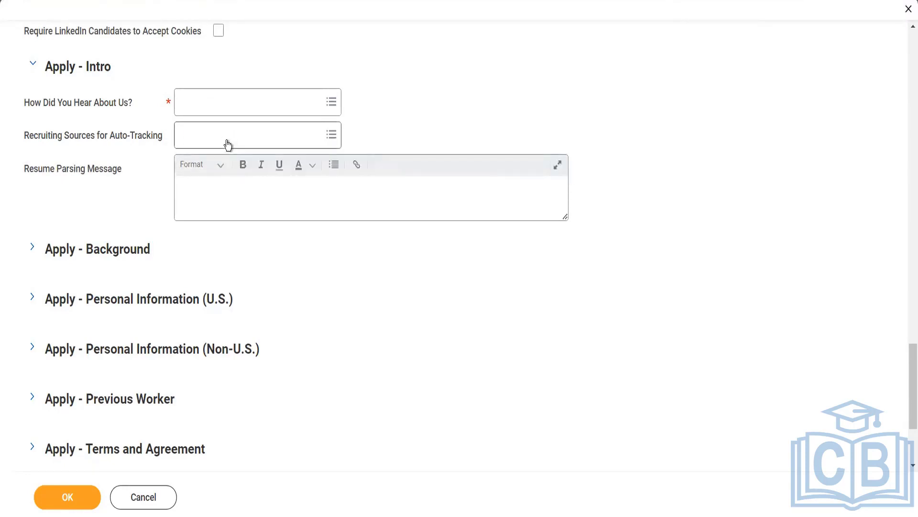
left_click(226, 140)
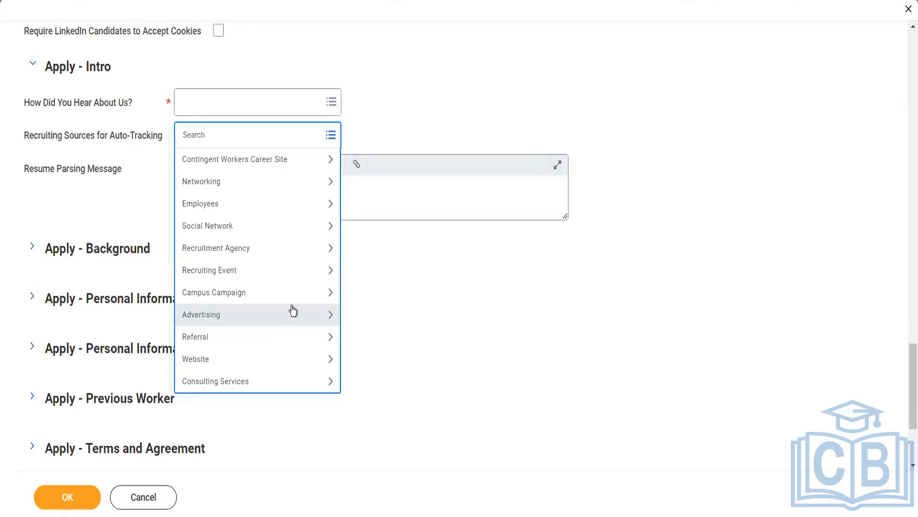
left_click(436, 192)
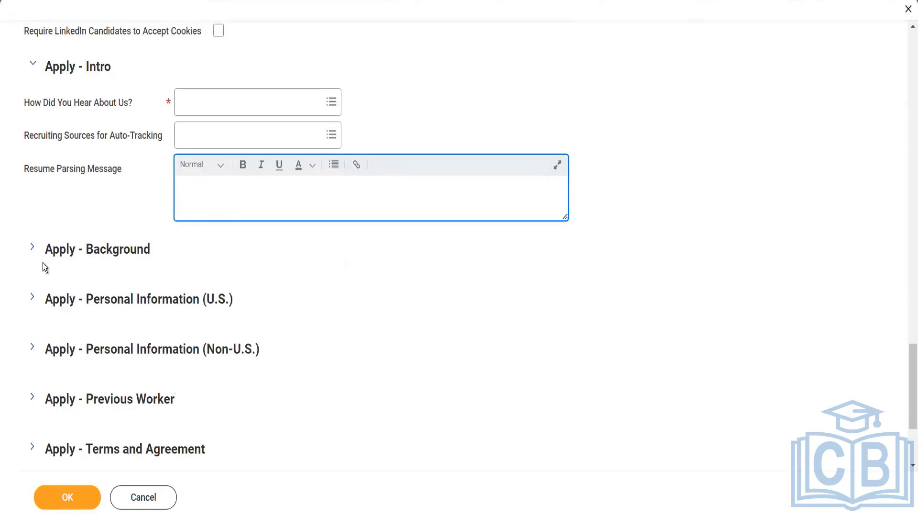
left_click(31, 250)
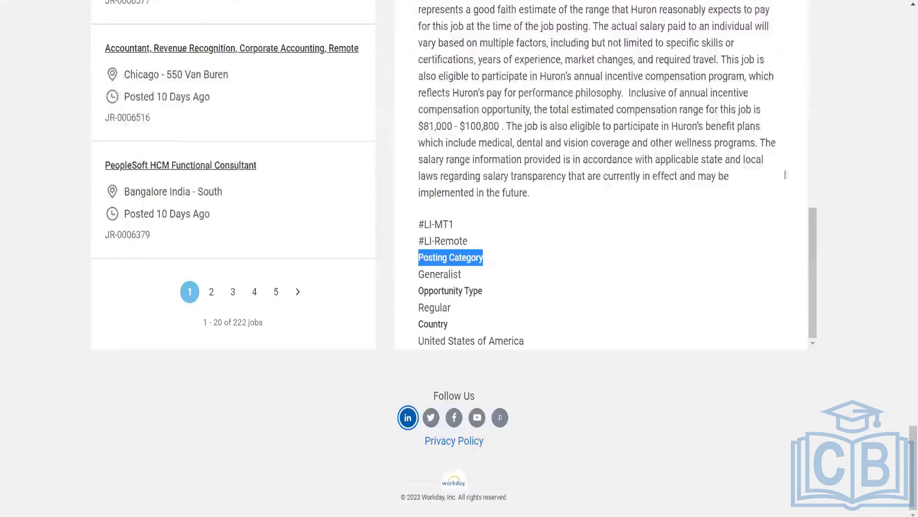
On the Huron career site, start a manual application for Commercial Real Estate Analyst (Chicago) and view the How Did You Hear About Us? choices
left_click_drag(906, 445, 906, 231)
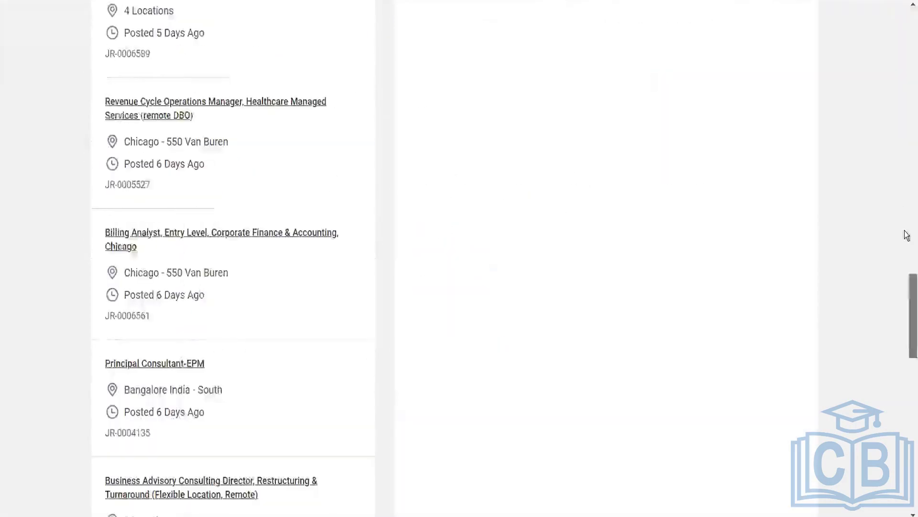
left_click(458, 85)
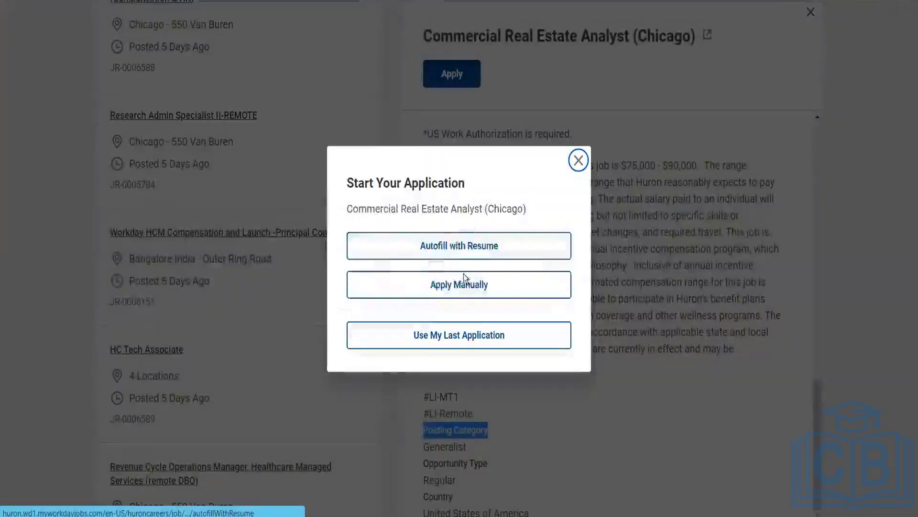
left_click(464, 286)
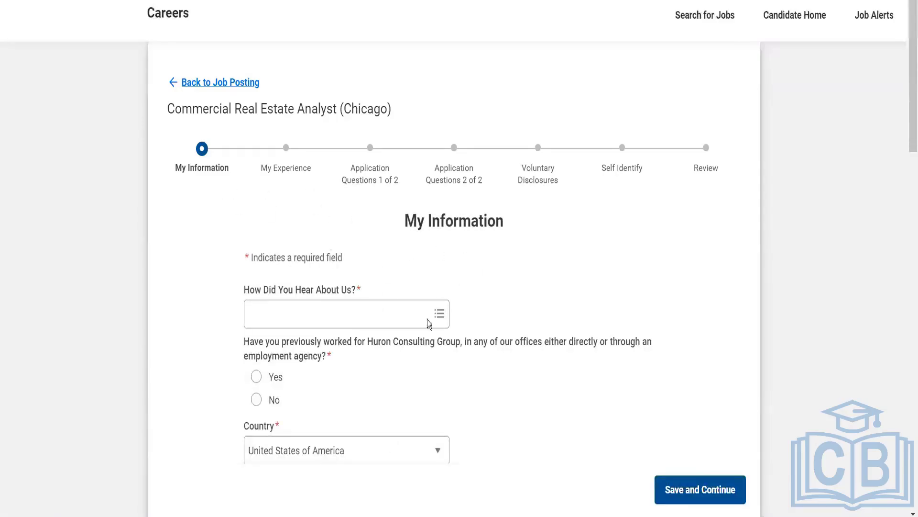
left_click_drag(910, 42, 910, 57)
left_click(339, 231)
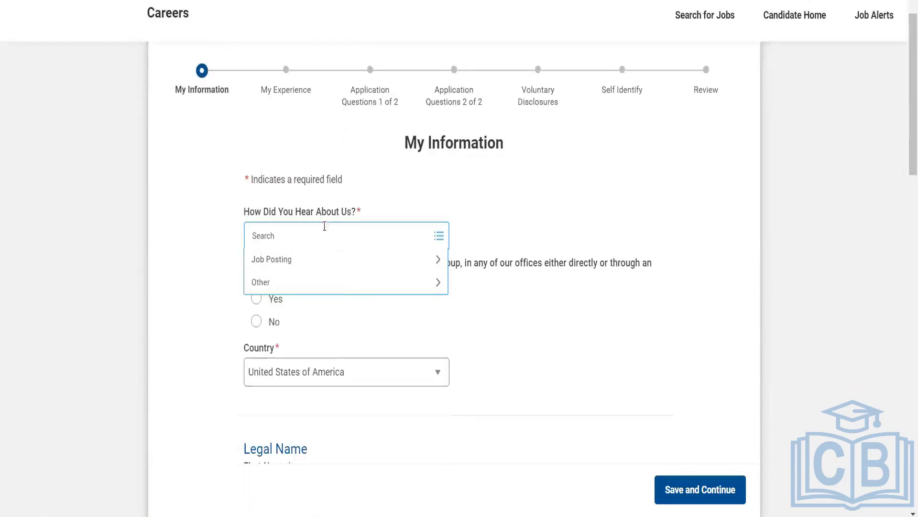
left_click(529, 186)
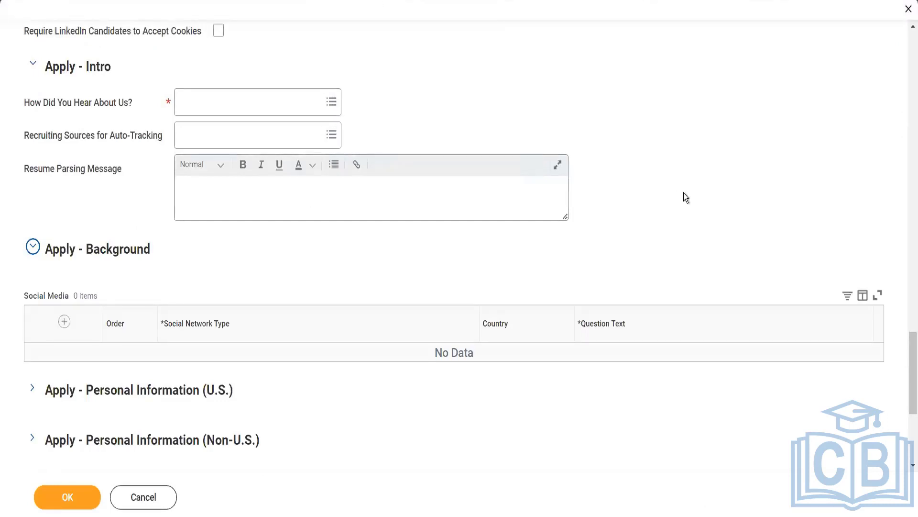
Add a Social Media row under Apply - Background and set its social network type to Facebook
scroll(383, 245, "down", 3)
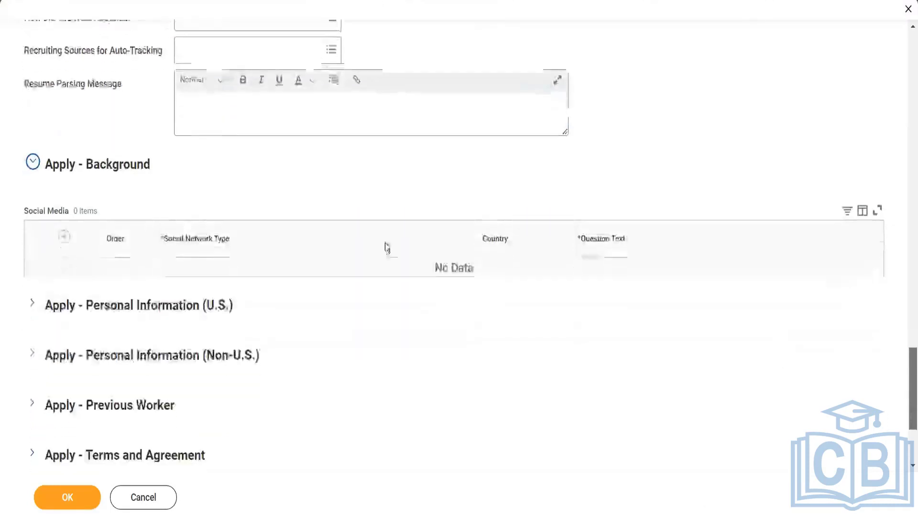
left_click(63, 156)
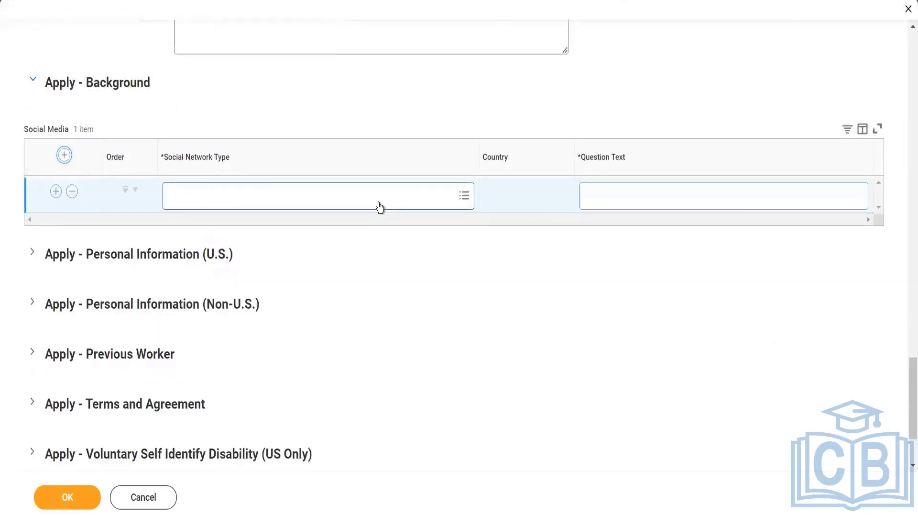
left_click(637, 200)
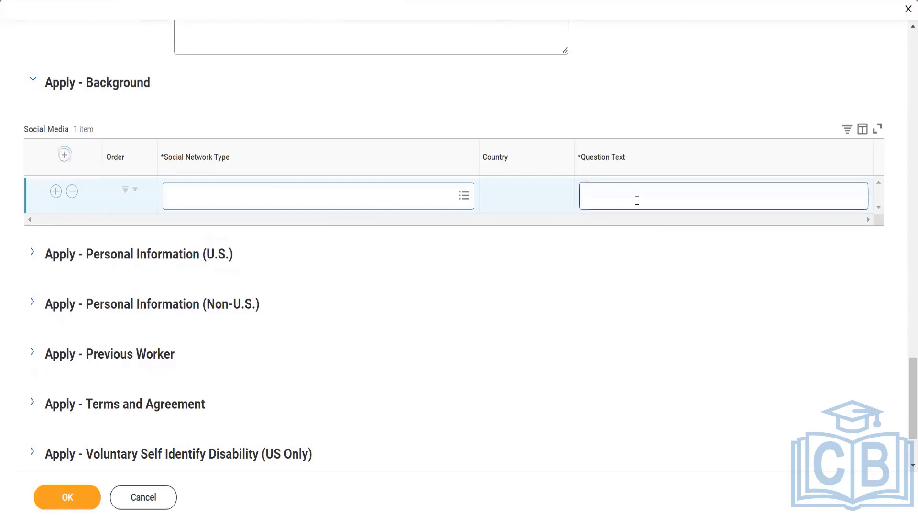
left_click(637, 200)
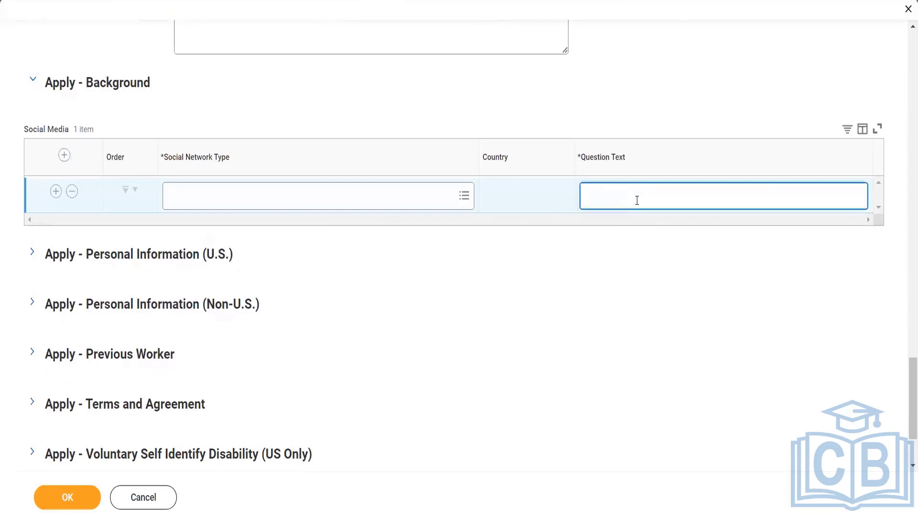
left_click(354, 204)
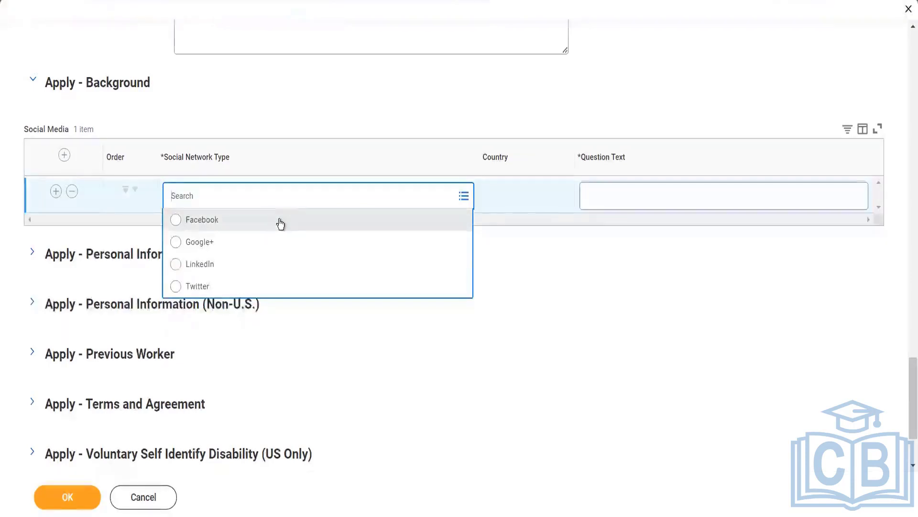
left_click(276, 220)
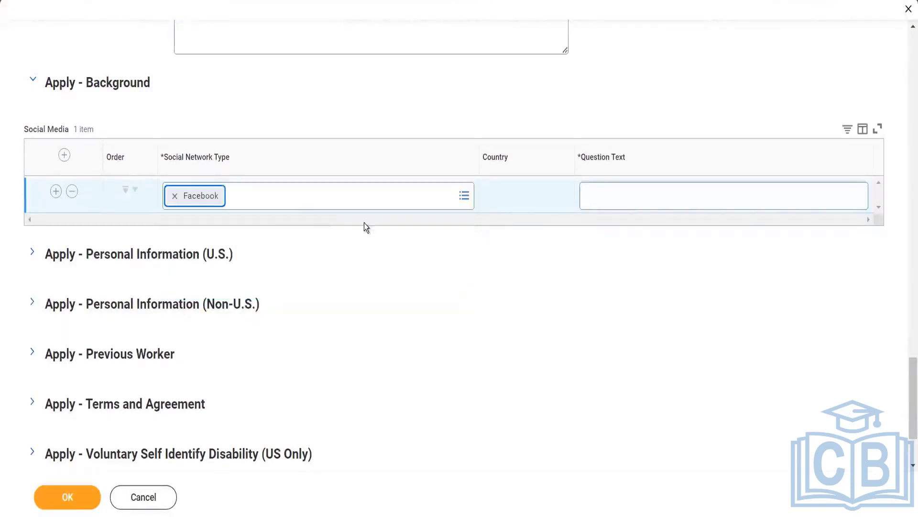
Add a second Social Media row under Apply - Background and set its social network type to LinkedIn
left_click(616, 194)
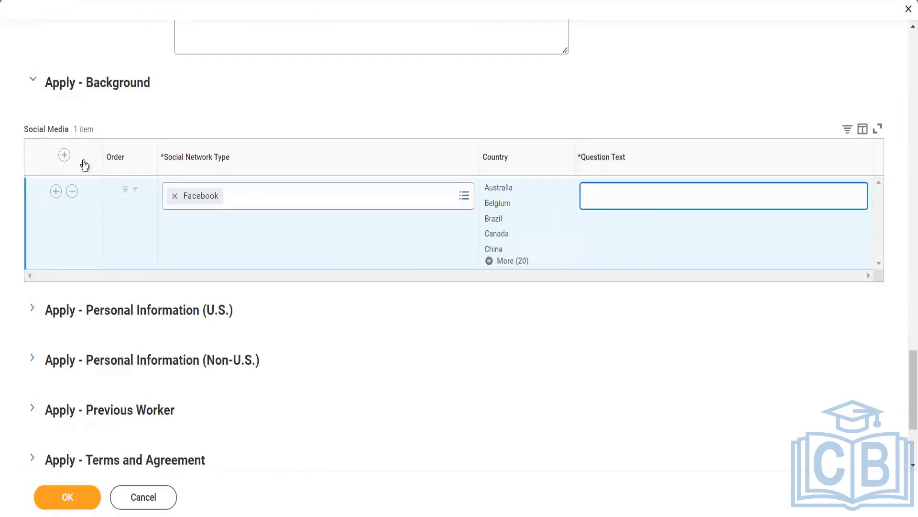
left_click(62, 155)
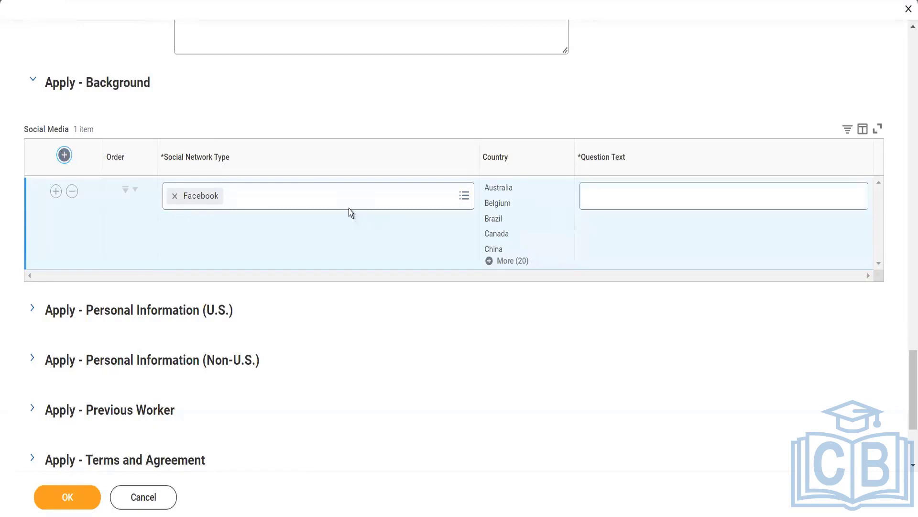
left_click(271, 196)
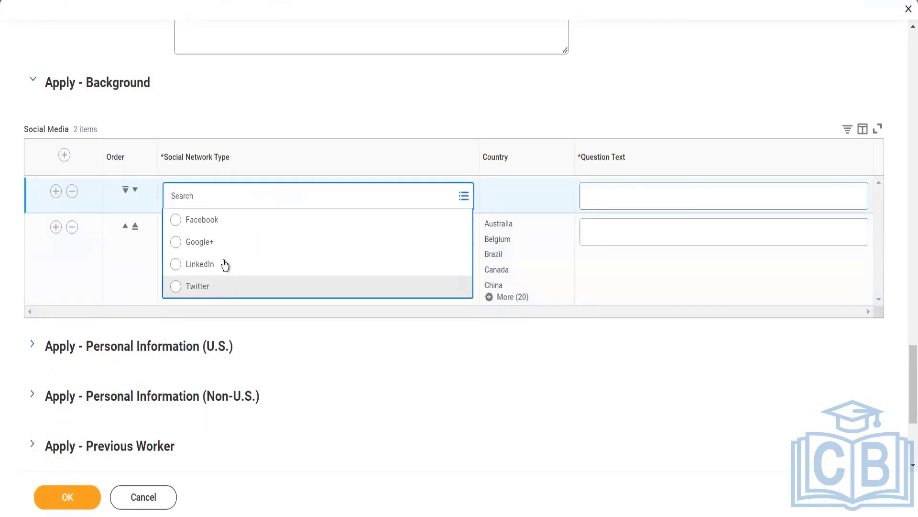
left_click(225, 265)
left_click(594, 194)
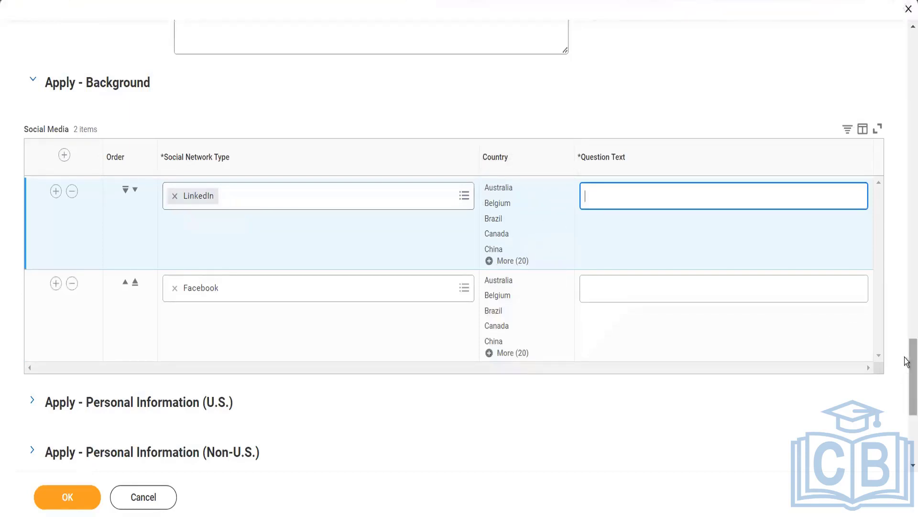
scroll(907, 364, "down", 5)
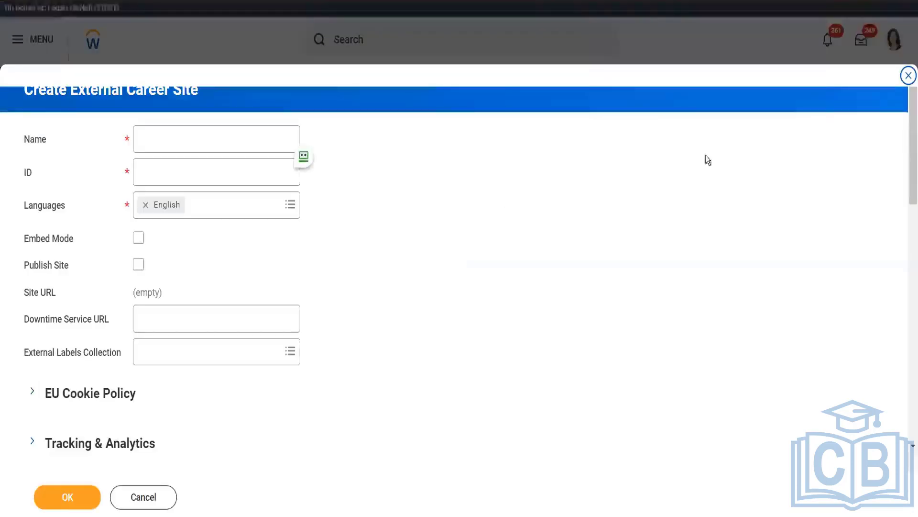
Expand Apply - Personal Information (U.S.) and add a row with United States of America as the job requisition country
scroll(905, 352, "down", 15)
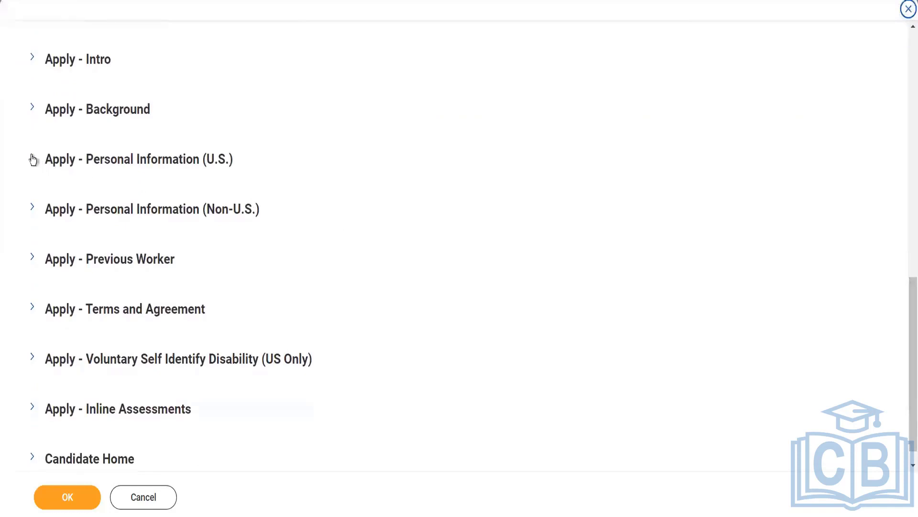
left_click(33, 160)
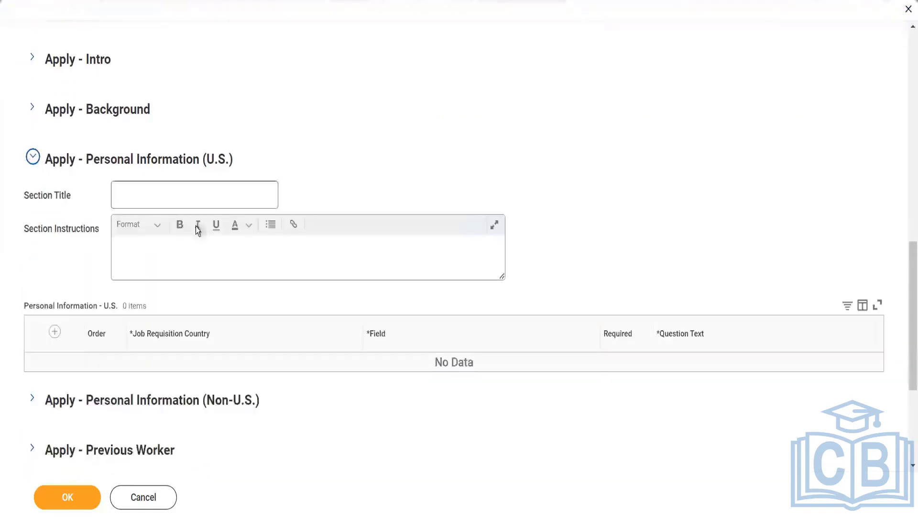
left_click(55, 332)
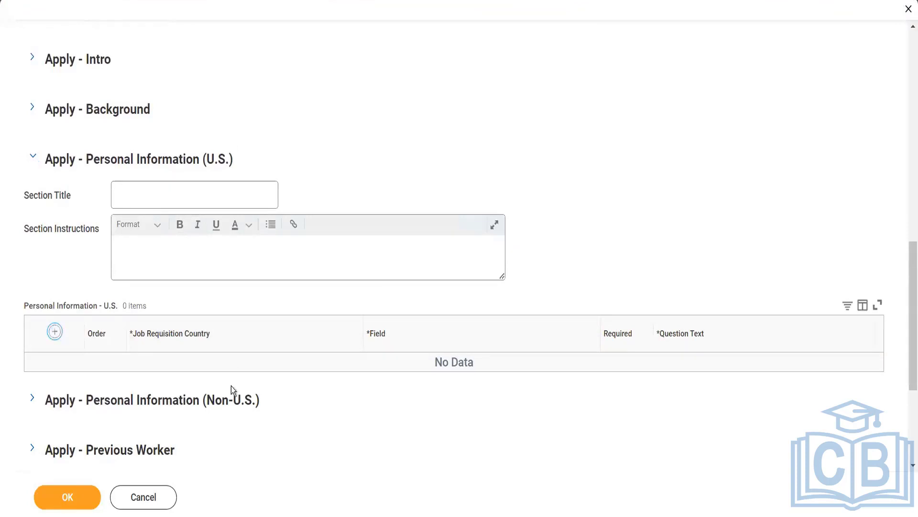
left_click(216, 367)
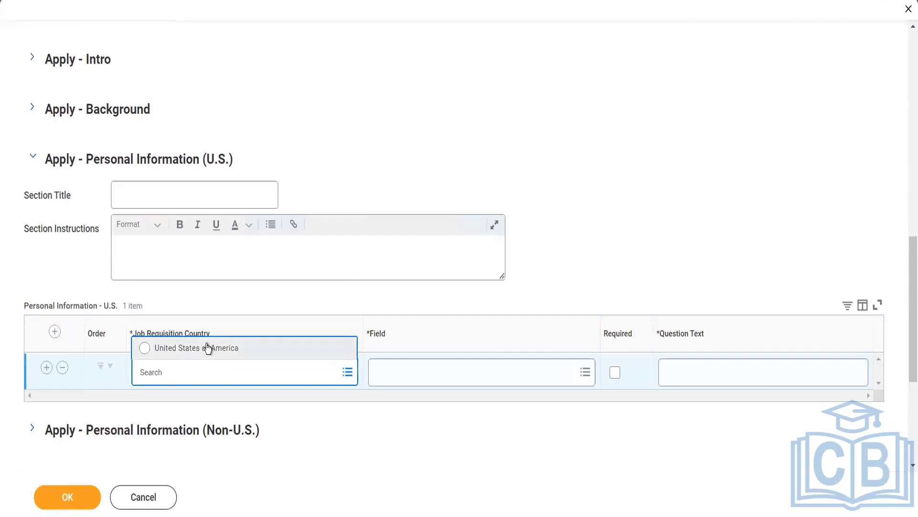
left_click(208, 348)
List the Field choices for the United States row and compare them with the My Information page of the Huron application
left_click(464, 376)
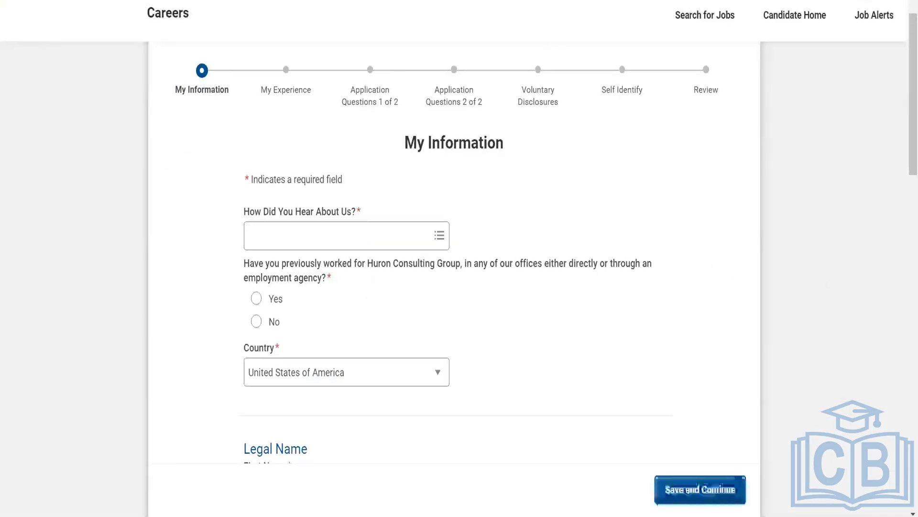
left_click_drag(907, 131, 877, 5)
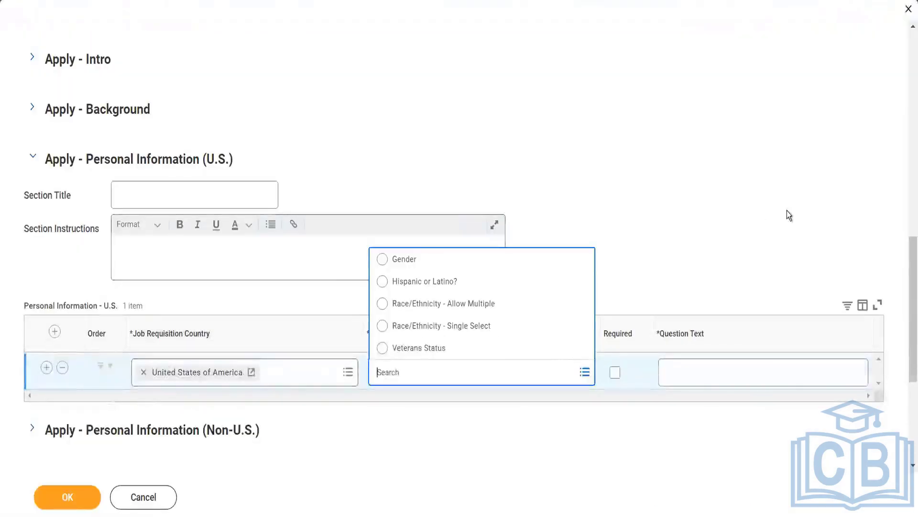
left_click(797, 214)
Expand Apply - Personal Information (Non-U.S.), add a row and set its job requisition country to India
scroll(907, 387, "down", 5)
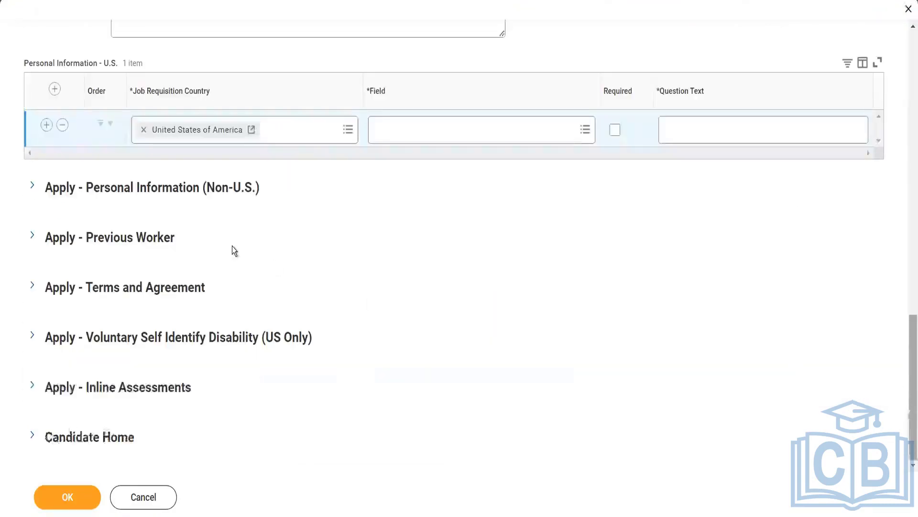
left_click(32, 187)
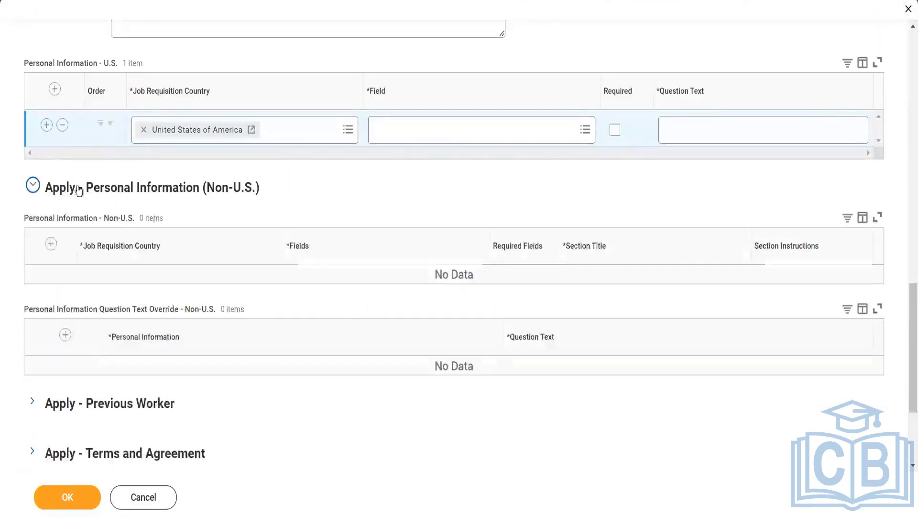
left_click(50, 245)
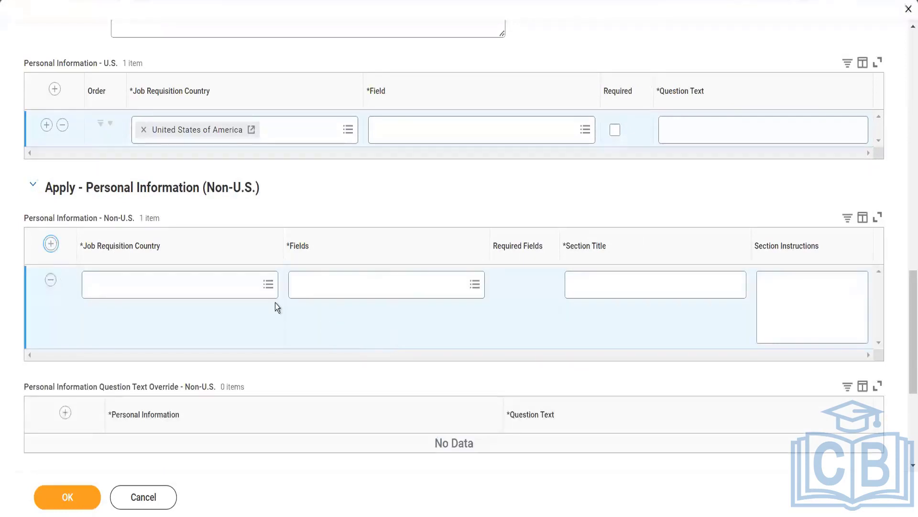
left_click(474, 289)
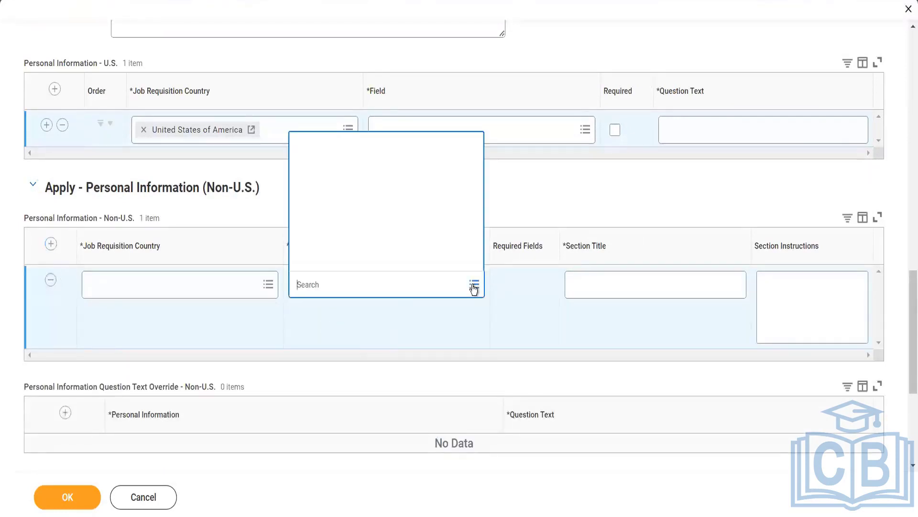
left_click(411, 256)
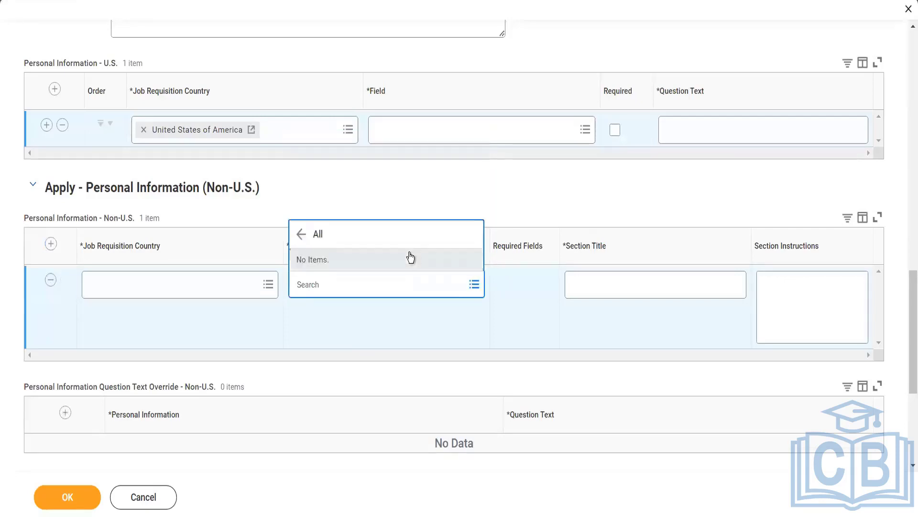
left_click(175, 288)
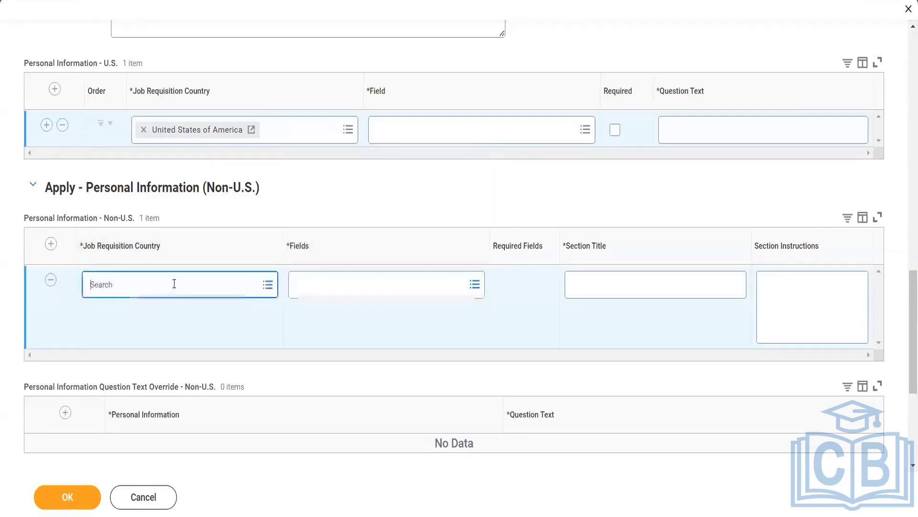
type("india")
key("Return")
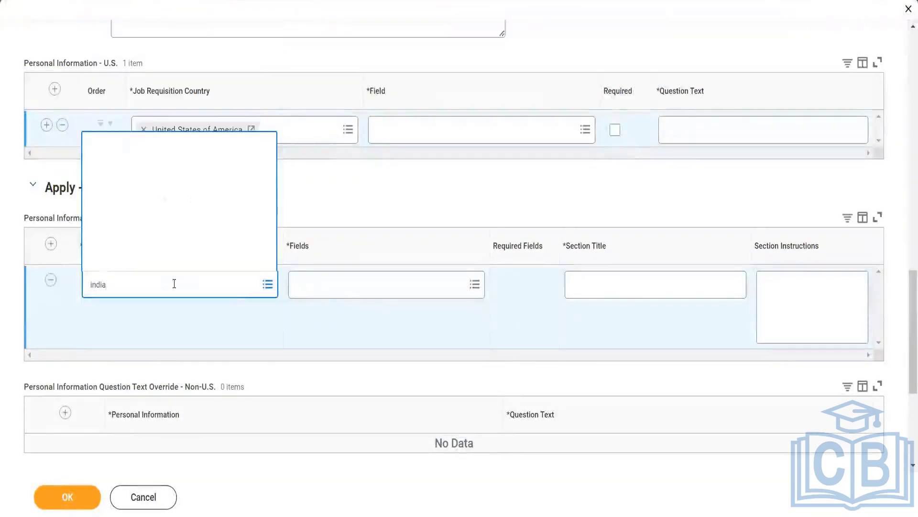
left_click(201, 239)
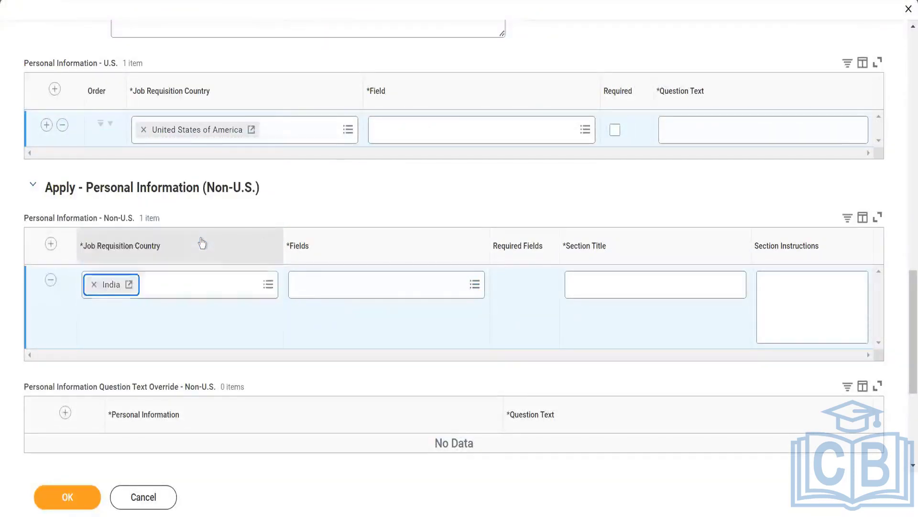
List all the fields offered for the India row in Personal Information - Non-U.S
left_click(370, 284)
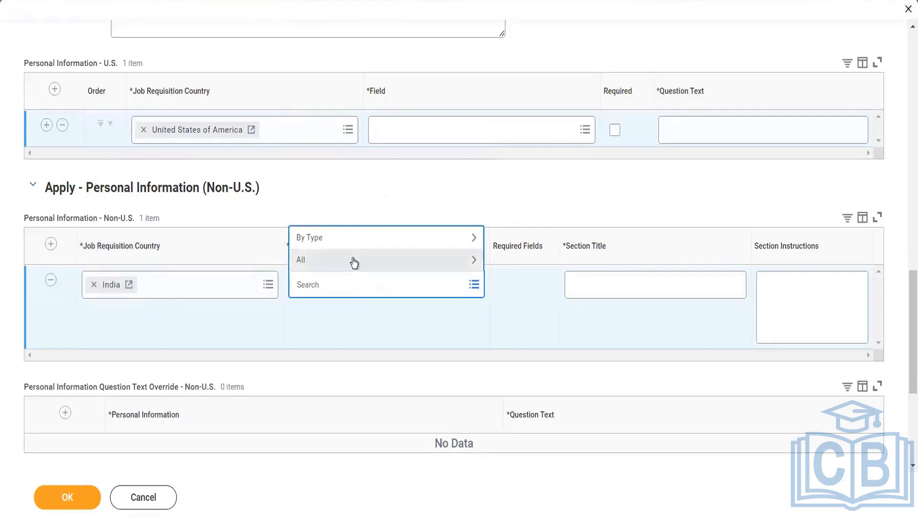
left_click(353, 259)
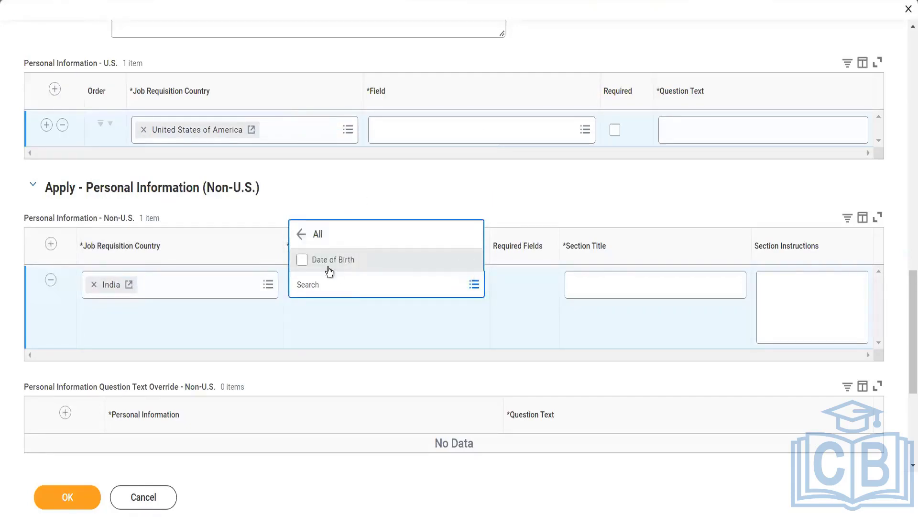
left_click_drag(908, 363, 906, 376)
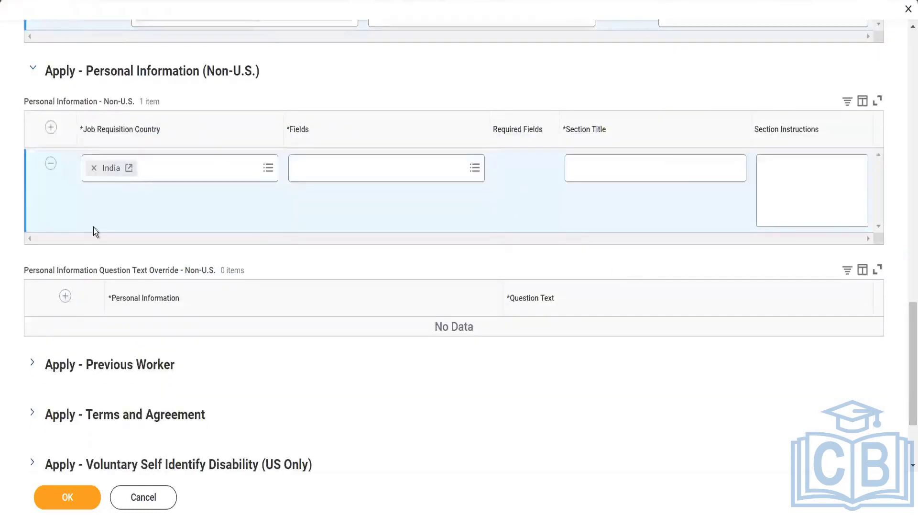
Add a Personal Information Question Text Override - Non-U.S. row, review the personal information choices and select Gender
left_click(66, 296)
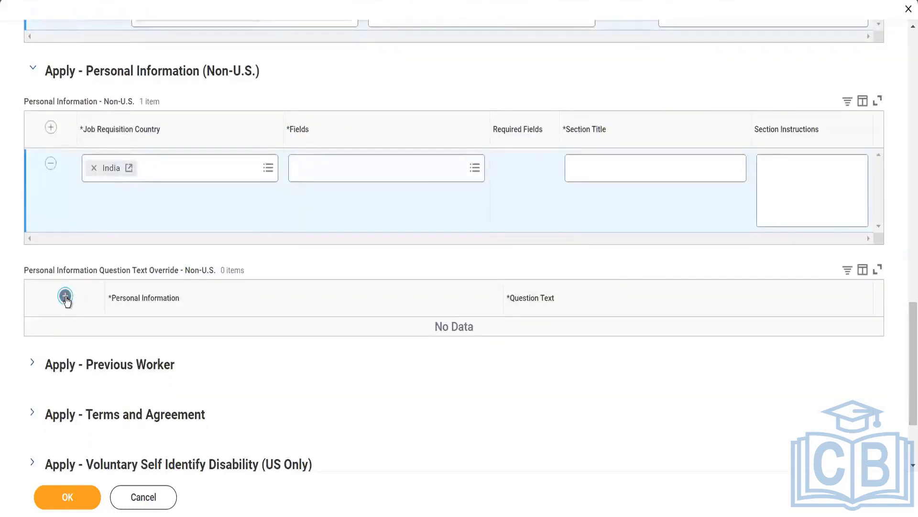
left_click(270, 334)
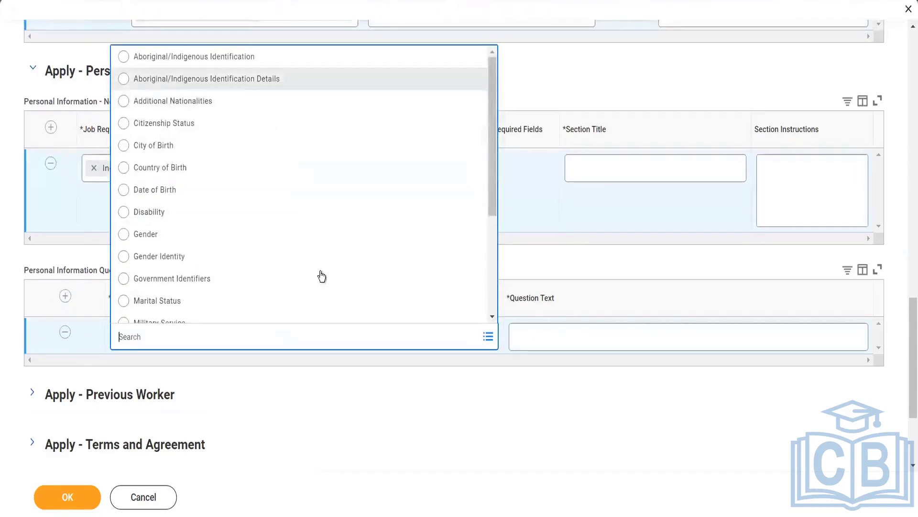
left_click_drag(492, 174, 492, 317)
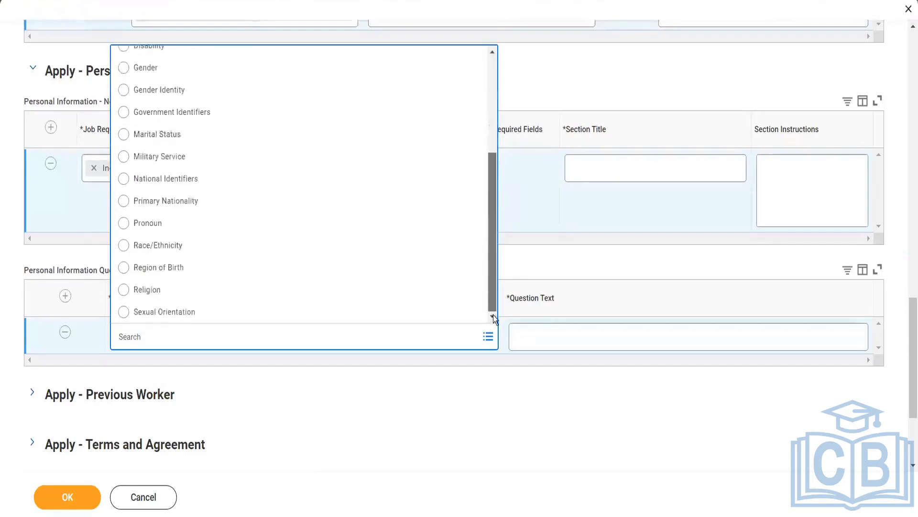
left_click_drag(492, 282, 497, 88)
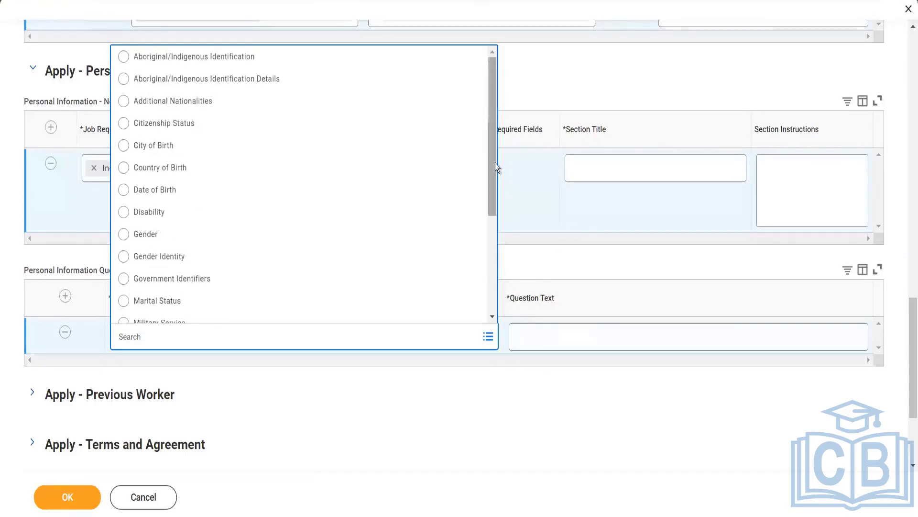
left_click_drag(495, 163, 495, 306)
scroll(481, 218, "up", 5)
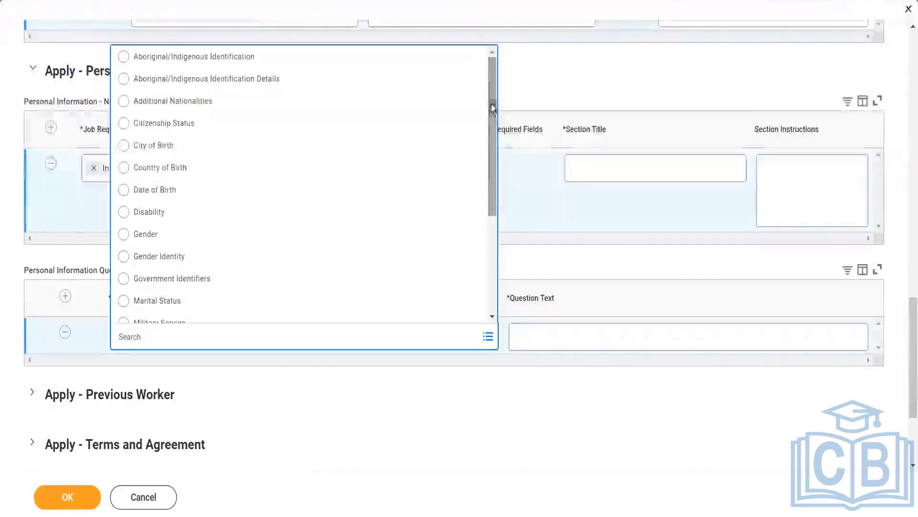
left_click(299, 238)
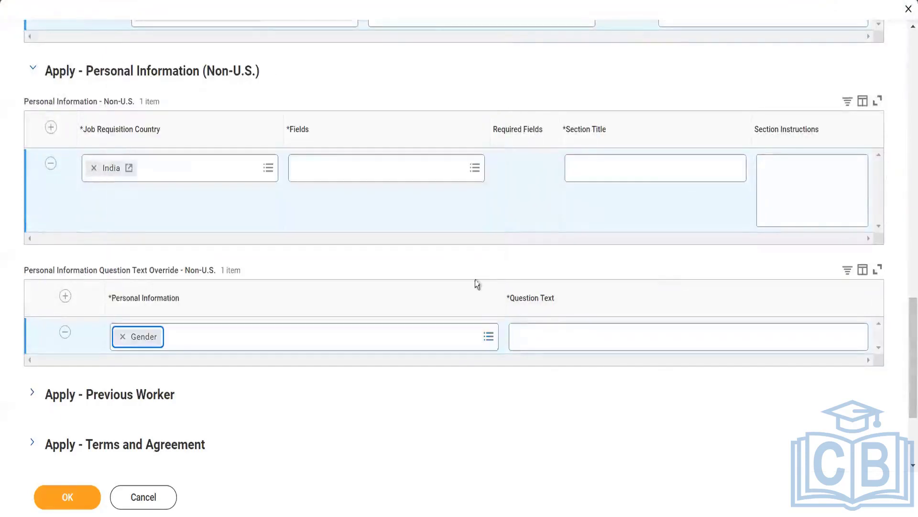
left_click(535, 343)
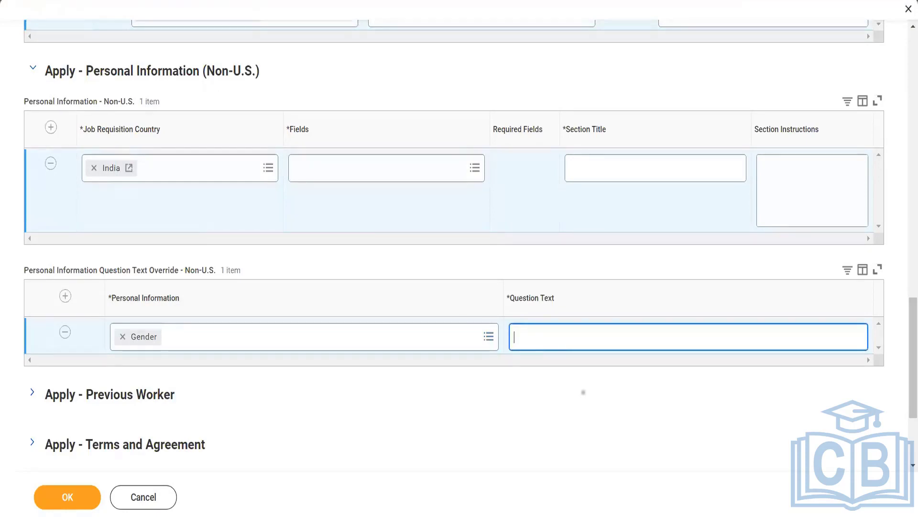
Review the remaining personal information choices for the Gender override row and remove that row
left_click(488, 336)
left_click(489, 337)
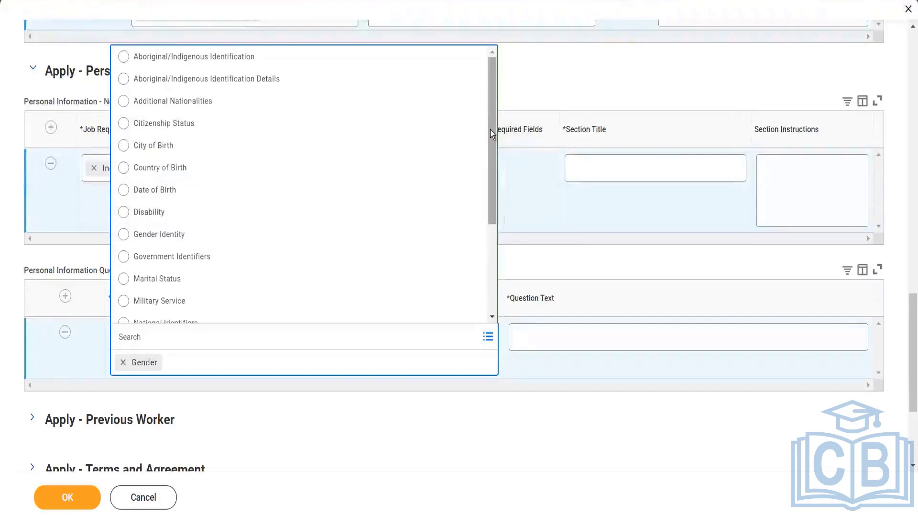
left_click_drag(489, 131, 486, 221)
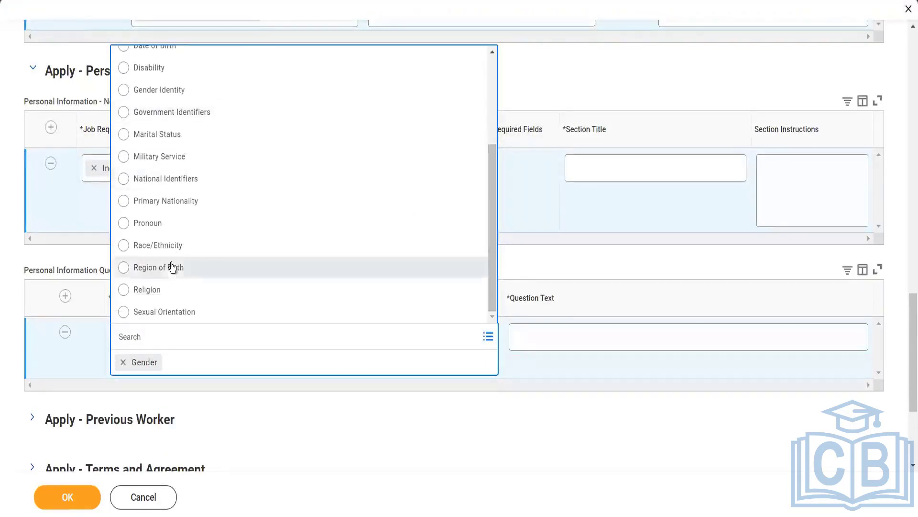
left_click(336, 408)
left_click(65, 333)
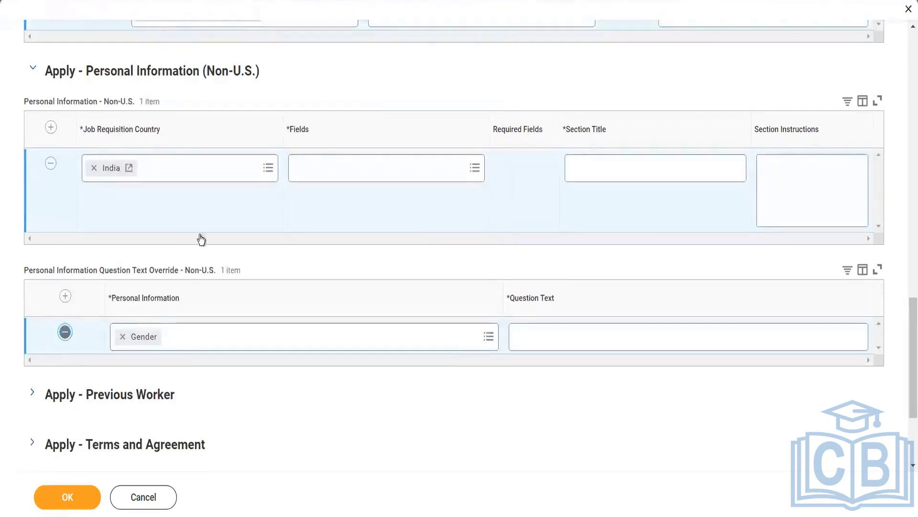
Check the Fields categories for the India row again and return to the Apply - Personal Information (U.S.) section
left_click(476, 172)
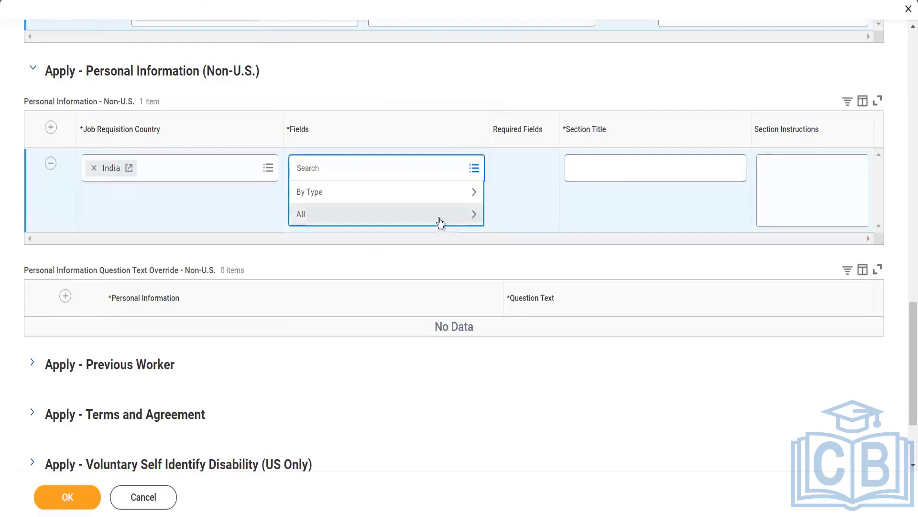
left_click(588, 374)
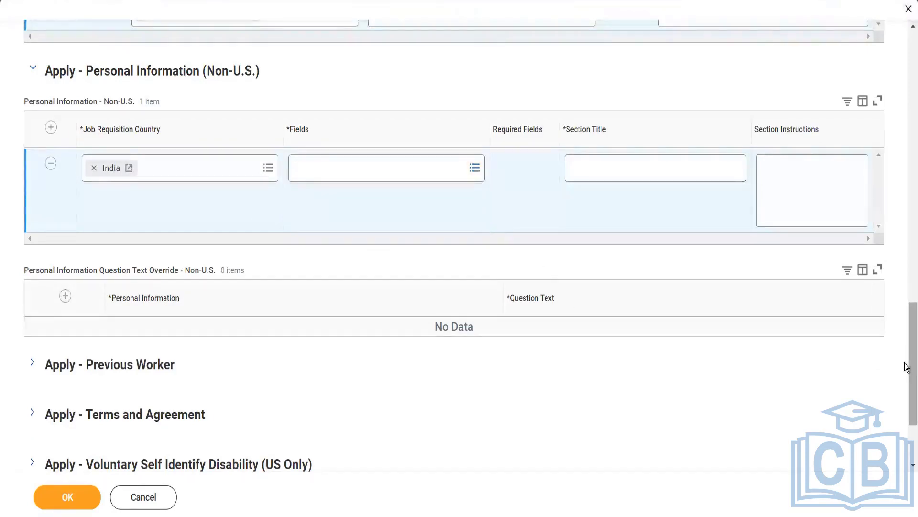
left_click_drag(907, 367, 908, 286)
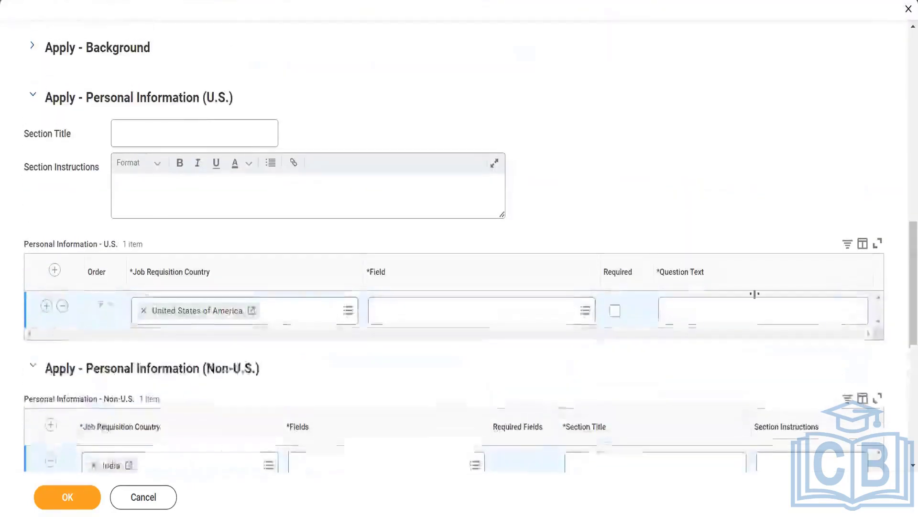
Review the field choices offered for the United States of America row in Personal Information - U.S
left_click(588, 312)
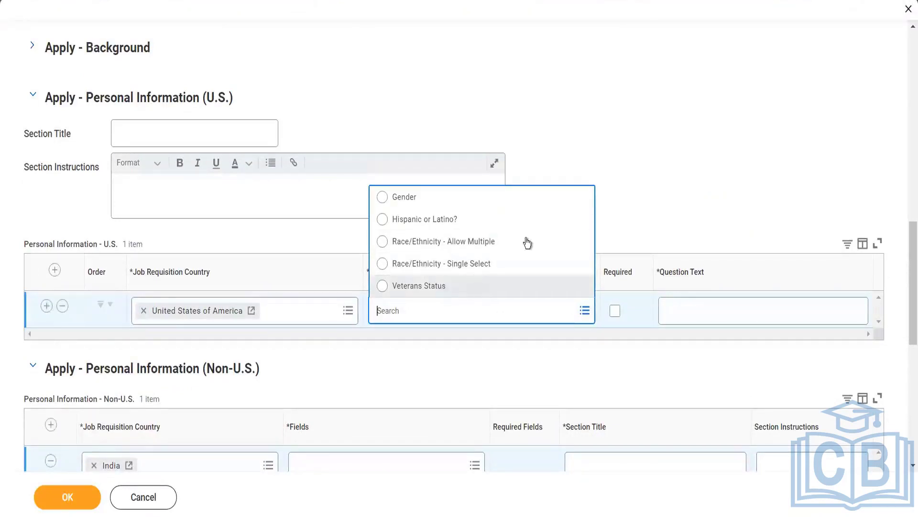
left_click(641, 165)
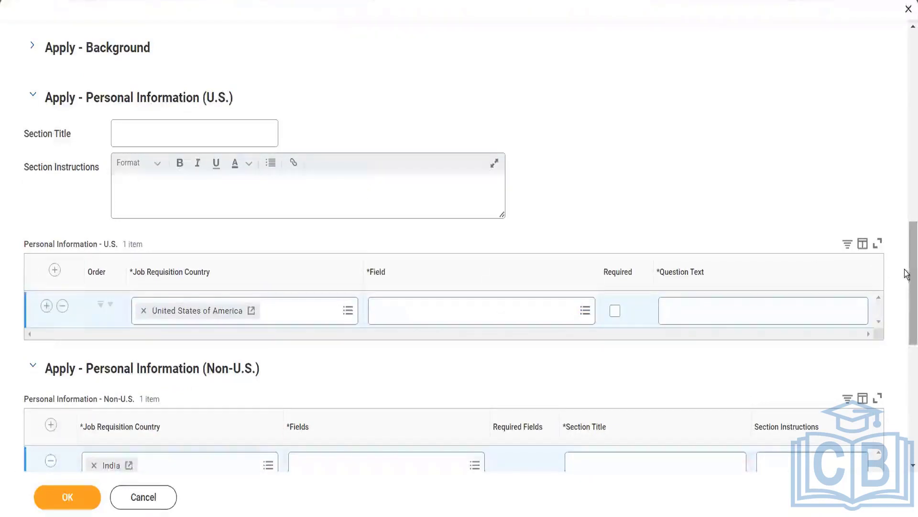
Expand Apply - Previous Worker and enable Previous Worker Verification
left_click_drag(906, 274, 908, 404)
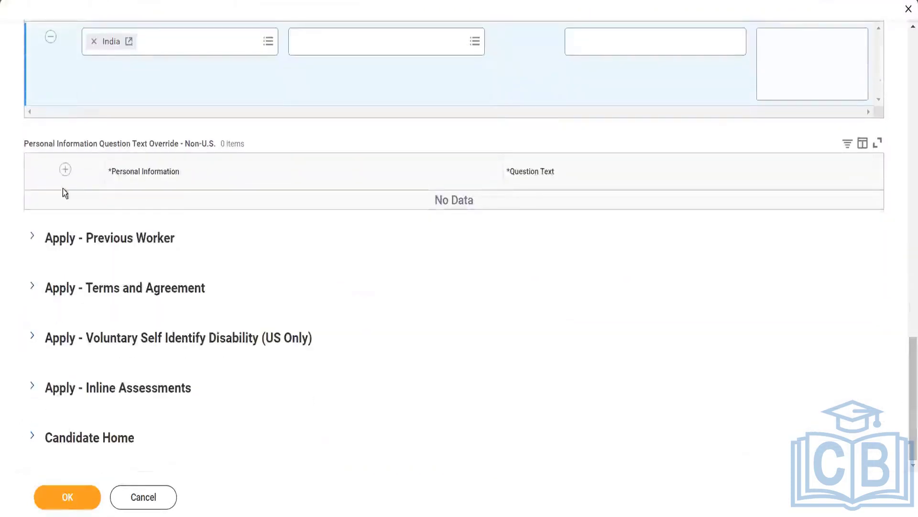
left_click(33, 237)
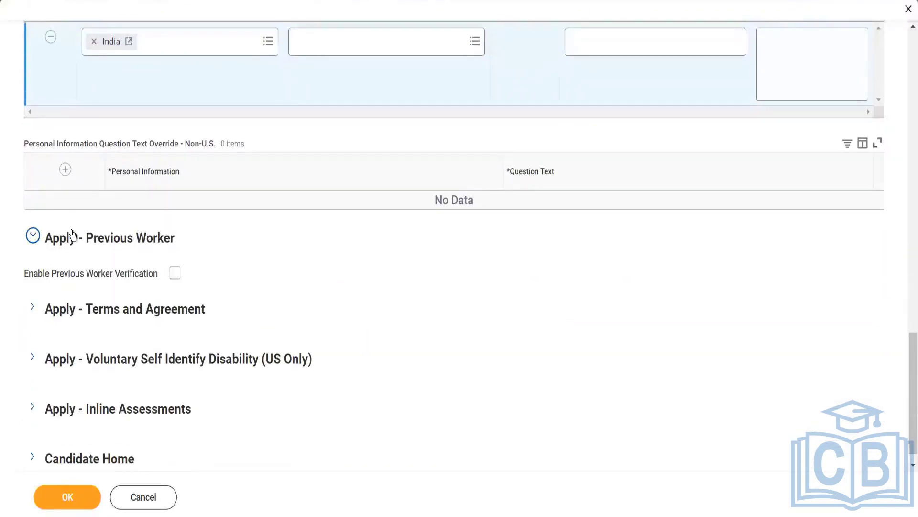
left_click(175, 274)
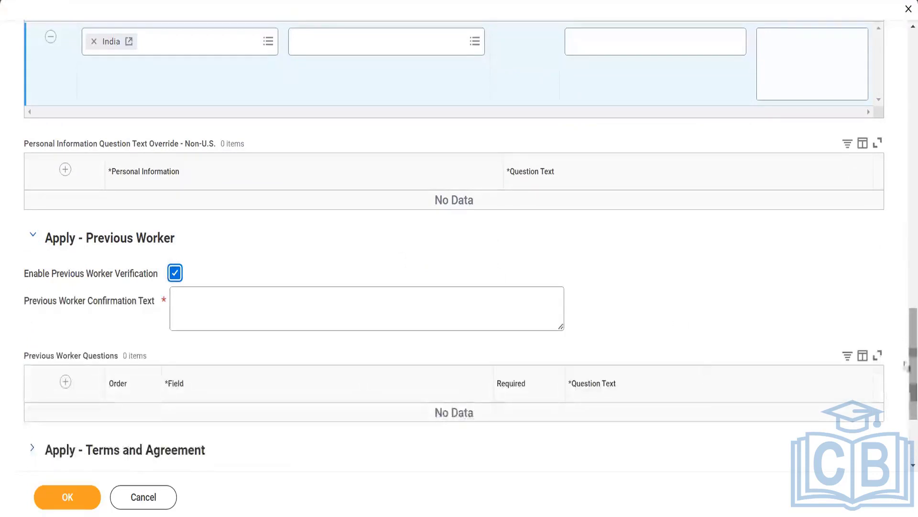
Add a row to Previous Worker Questions and review the choices offered for its Field
scroll(907, 343, "down", 3)
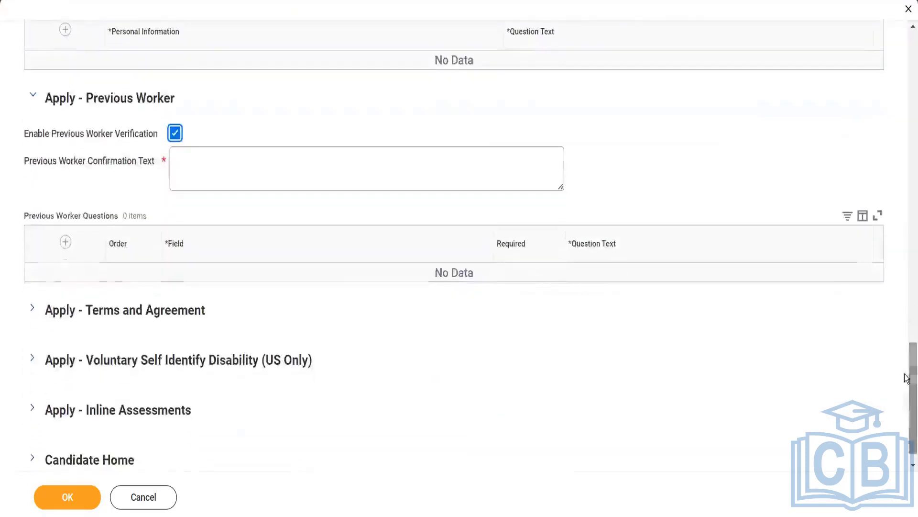
left_click(65, 243)
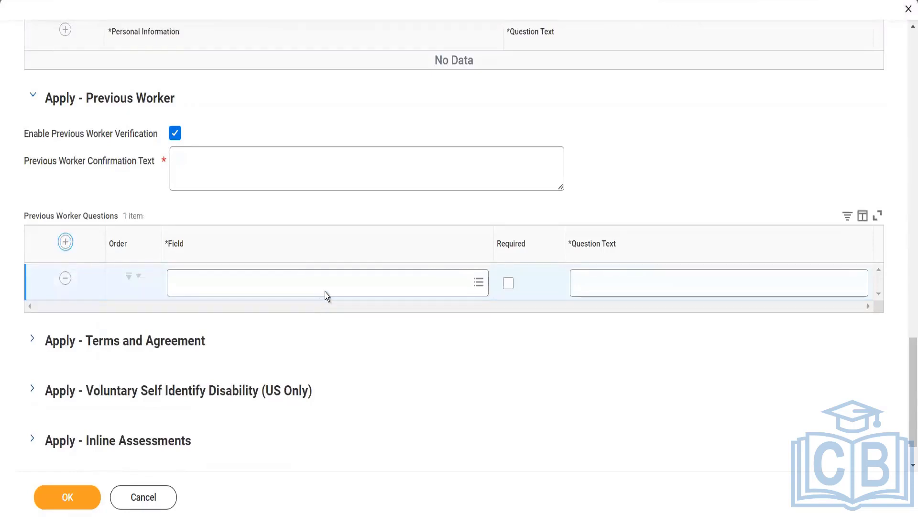
left_click(327, 286)
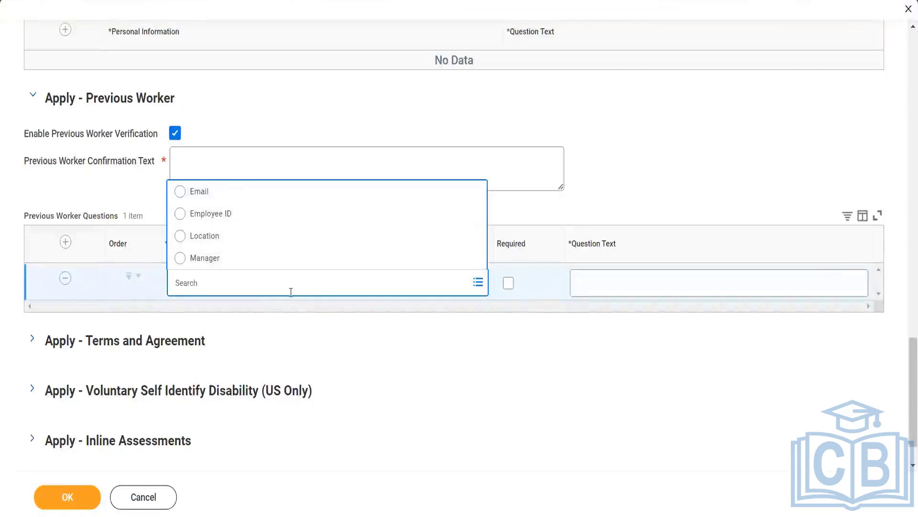
left_click(379, 340)
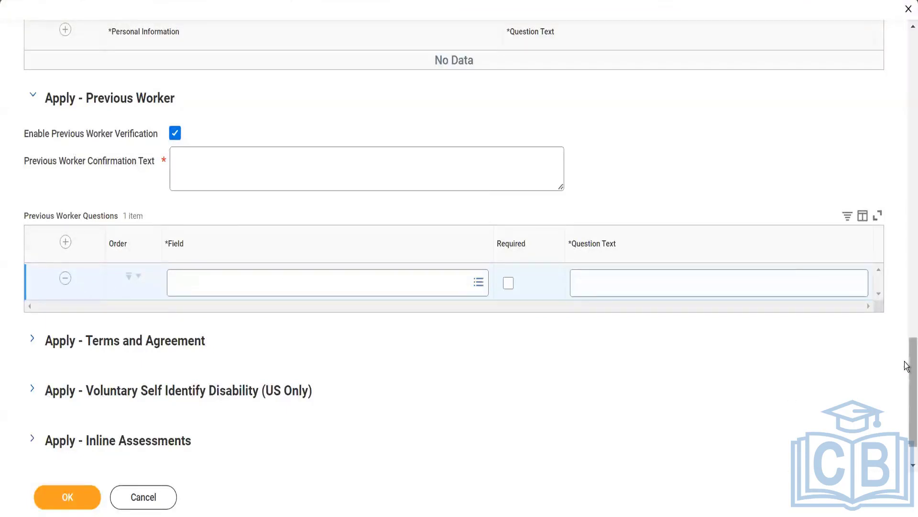
Expand Apply - Terms and Agreement and examine the terms and conditions, Candidate Consent and Apply Confirmation Message fields
scroll(907, 366, "down", 1)
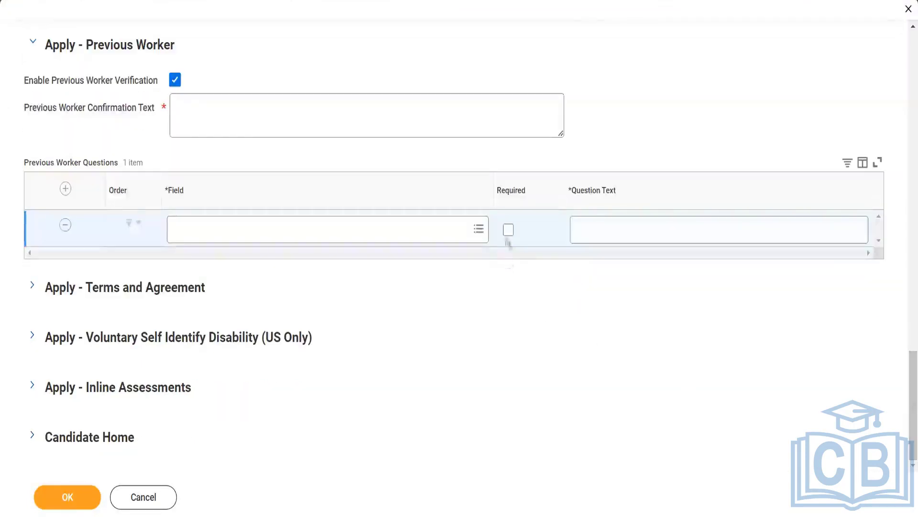
left_click(33, 287)
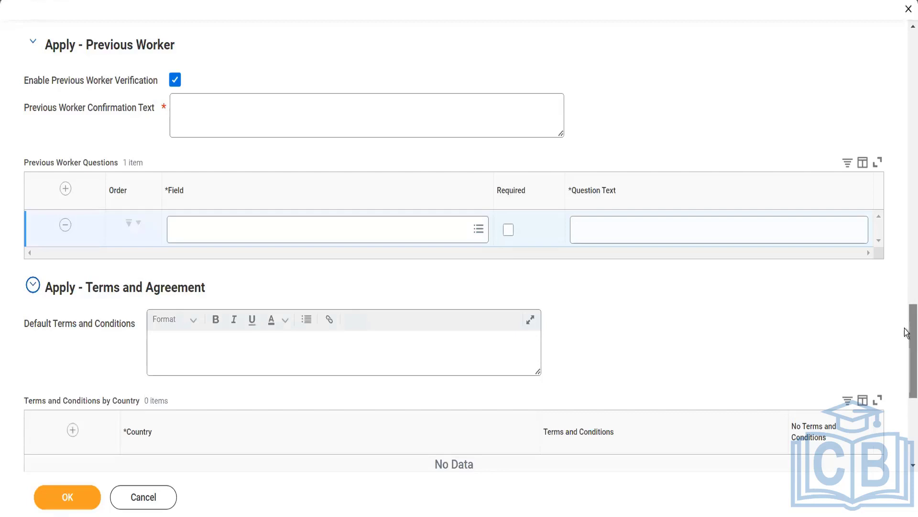
left_click_drag(905, 328, 906, 395)
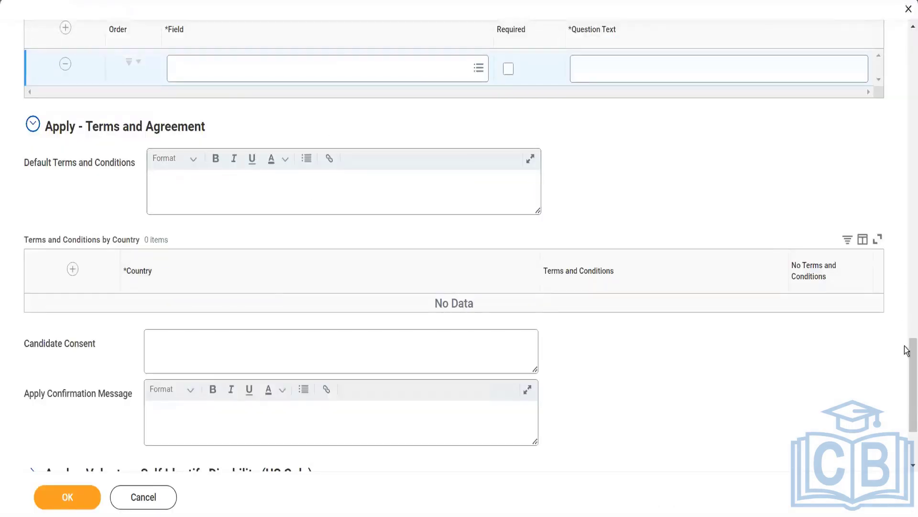
left_click_drag(909, 405, 910, 440)
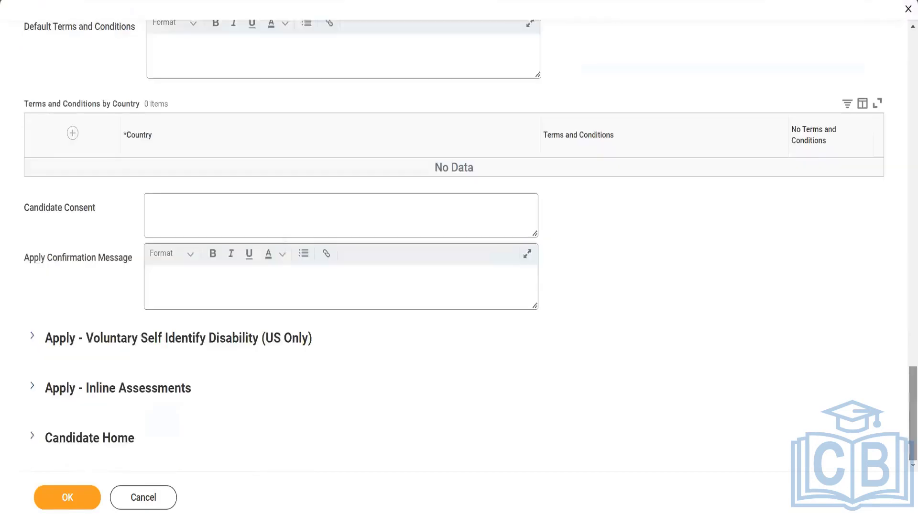
left_click(184, 205)
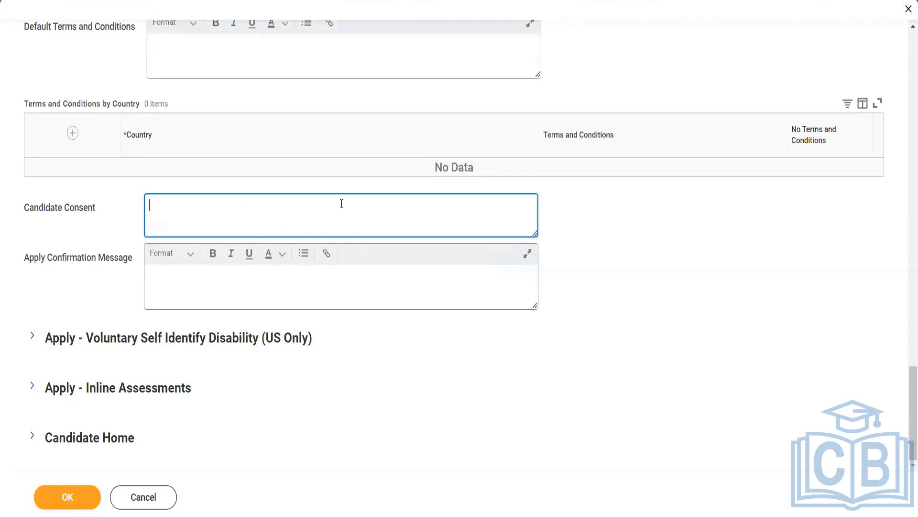
left_click(236, 289)
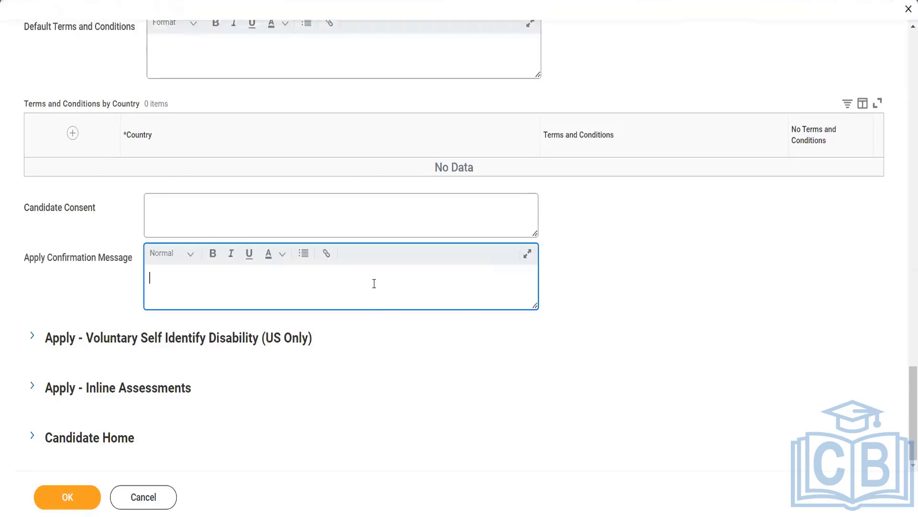
Expand Apply - Voluntary Self Identify Disability (US Only), try the Include and Require Completion options, and clear both again
left_click(32, 337)
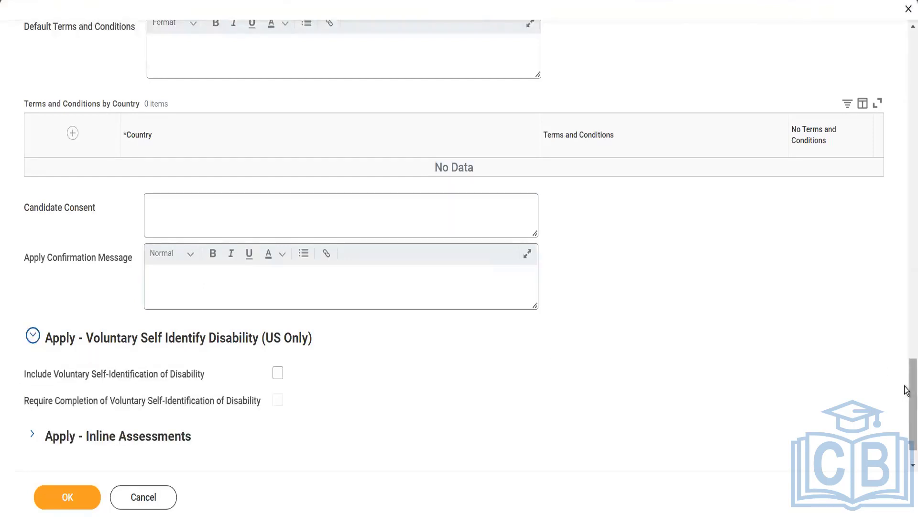
scroll(906, 438, "down", 1)
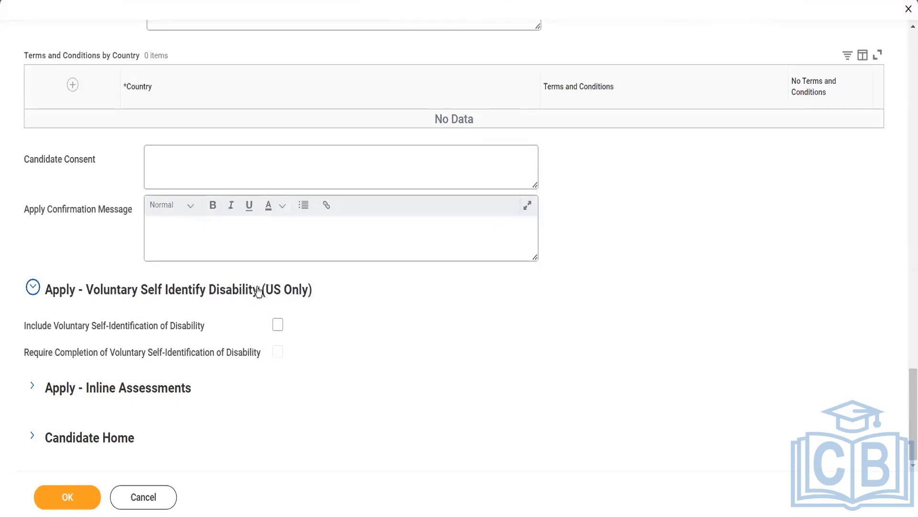
left_click(278, 324)
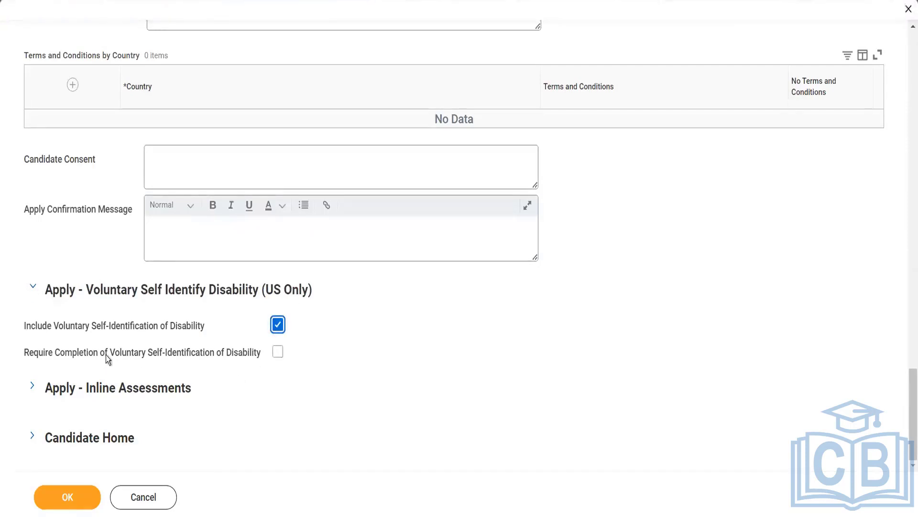
left_click(278, 352)
left_click(277, 353)
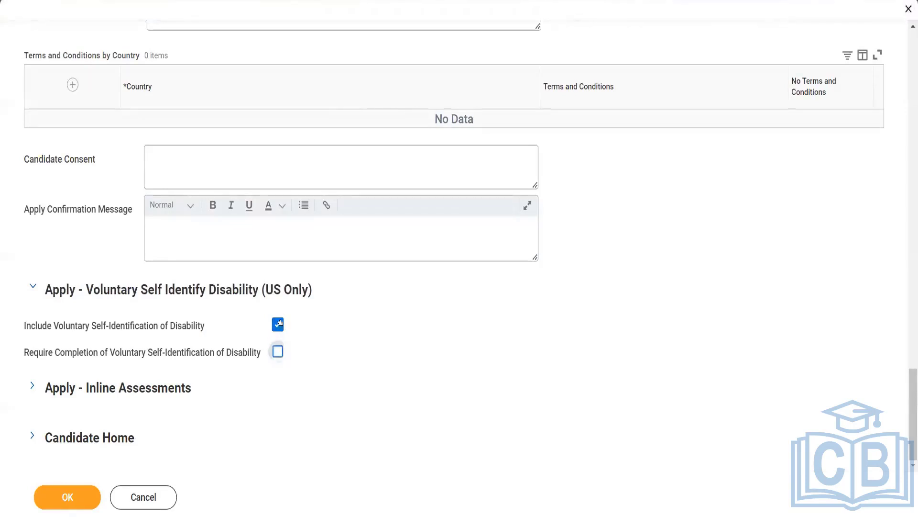
left_click(278, 324)
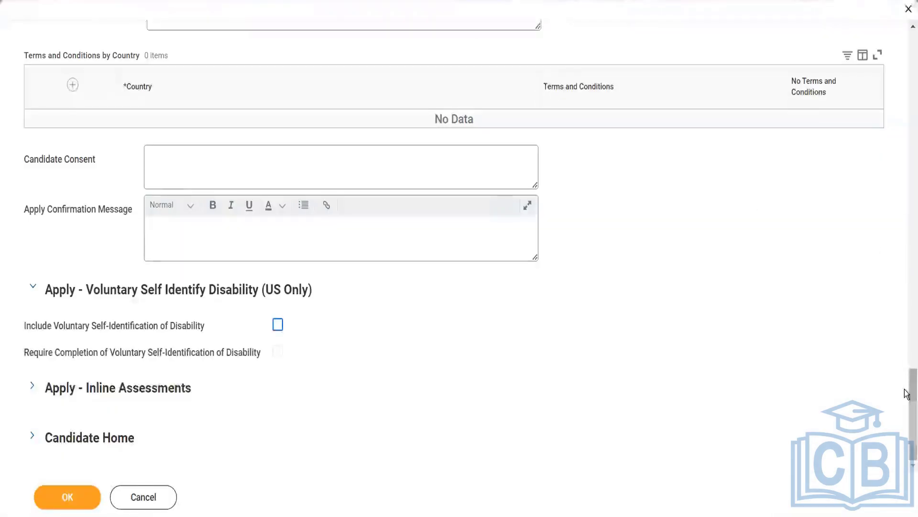
Expand Apply - Inline Assessments and examine the Inline Assessment Page Message field
left_click(33, 388)
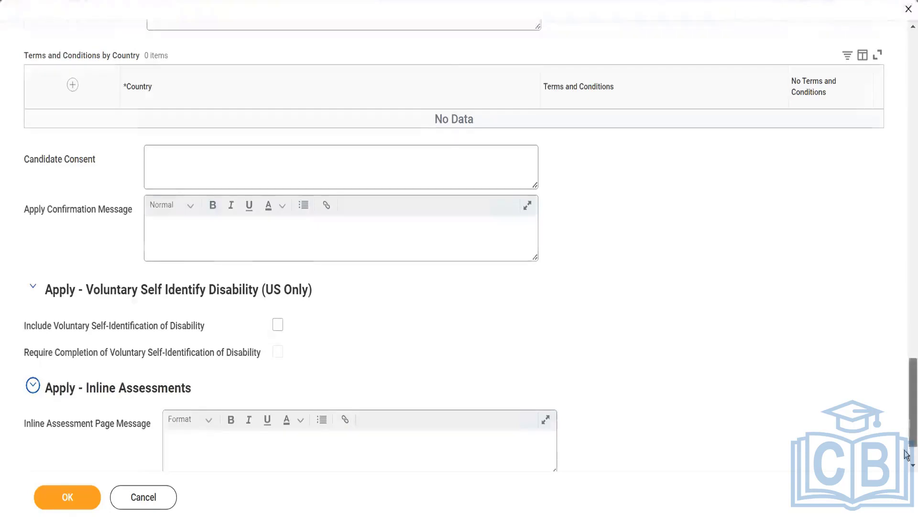
left_click_drag(905, 441, 906, 454)
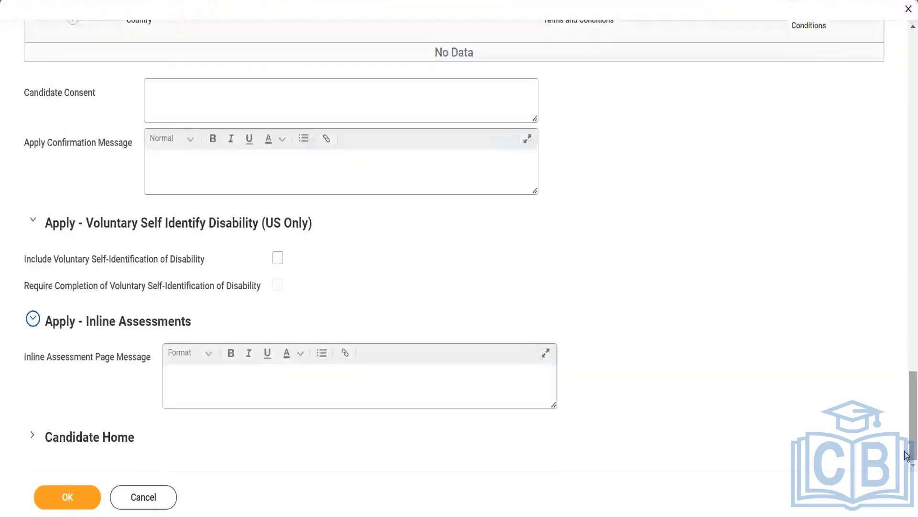
left_click(281, 392)
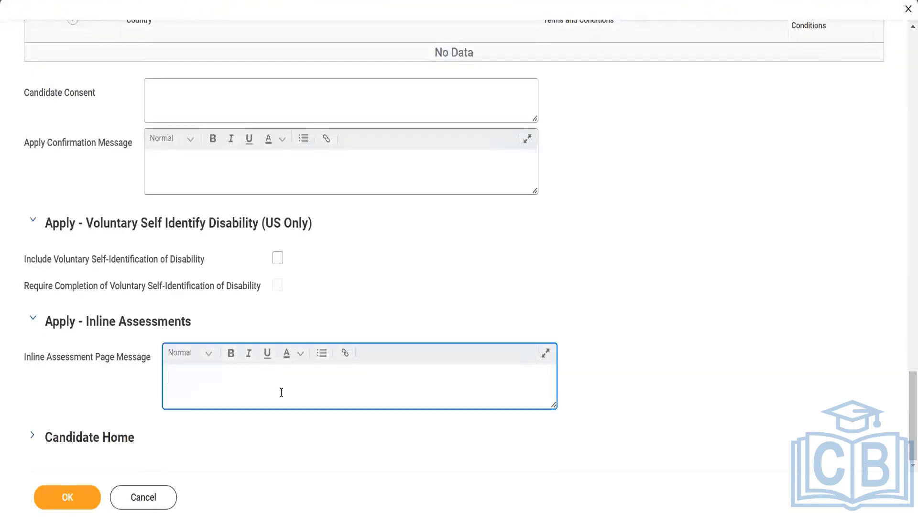
Expand the Candidate Home section and compare its sidebar and intro text settings with Candidate Home on the live Huron careers site
left_click(34, 439)
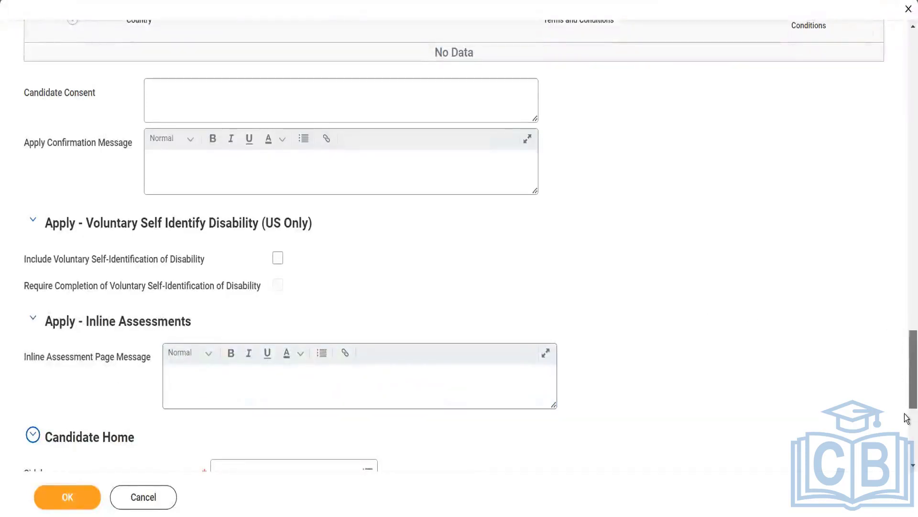
left_click_drag(907, 349, 907, 434)
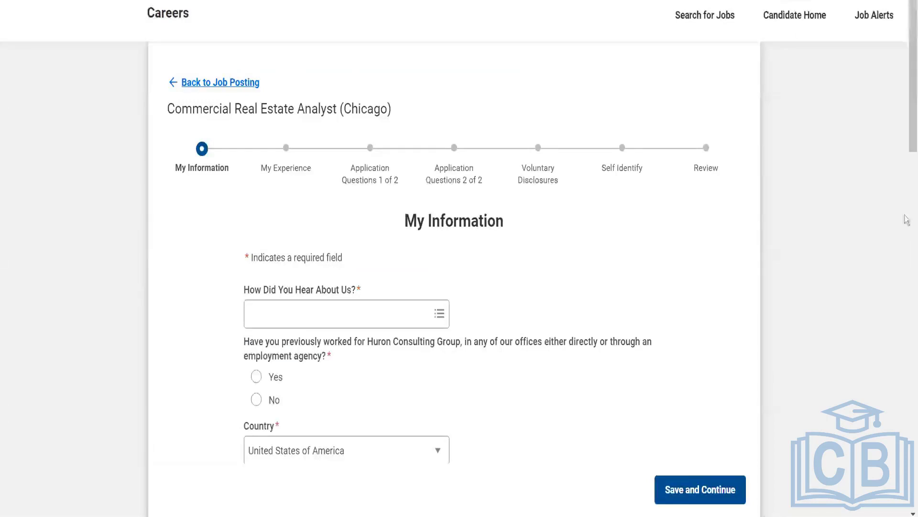
left_click(790, 24)
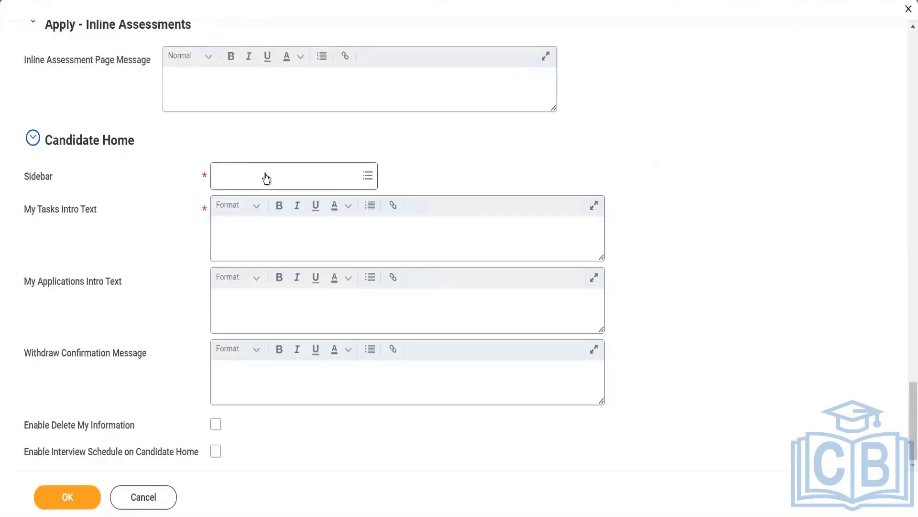
left_click(252, 237)
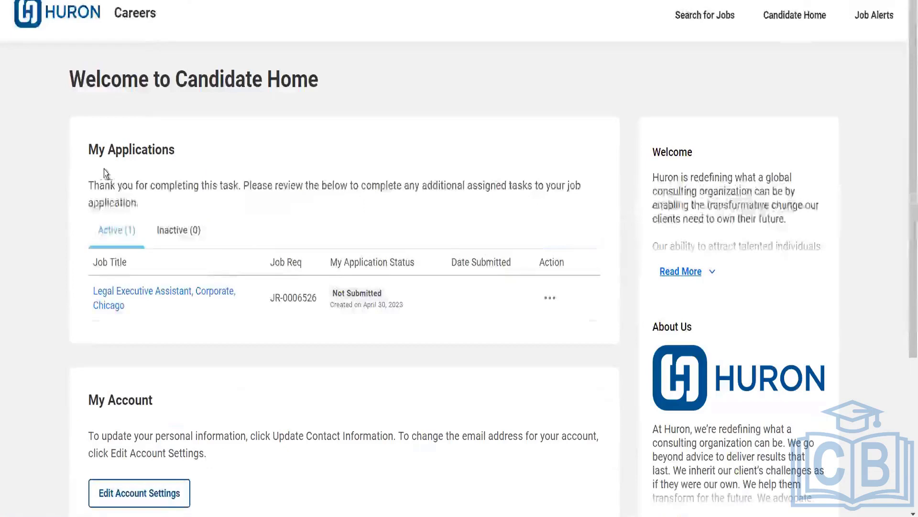
Highlight the My Applications intro text on the live Candidate Home and review the actions available for the active application
left_click_drag(88, 185, 167, 197)
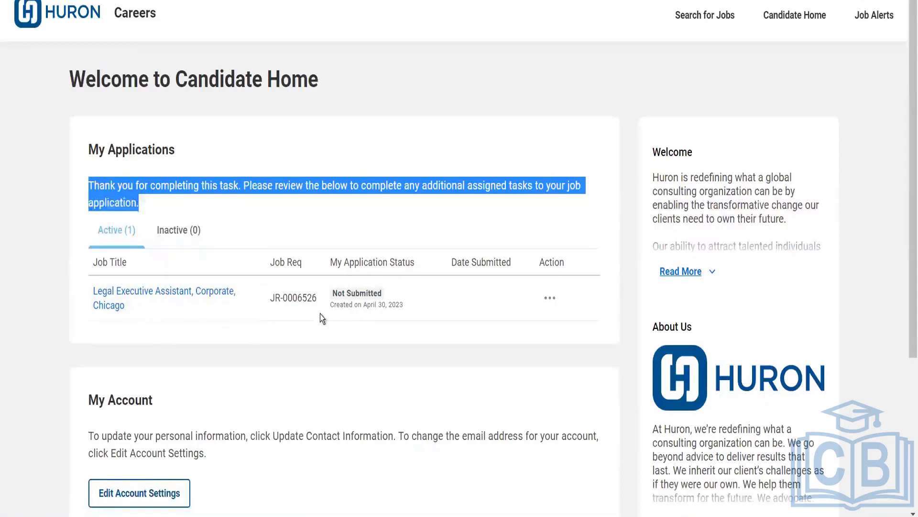
left_click(550, 301)
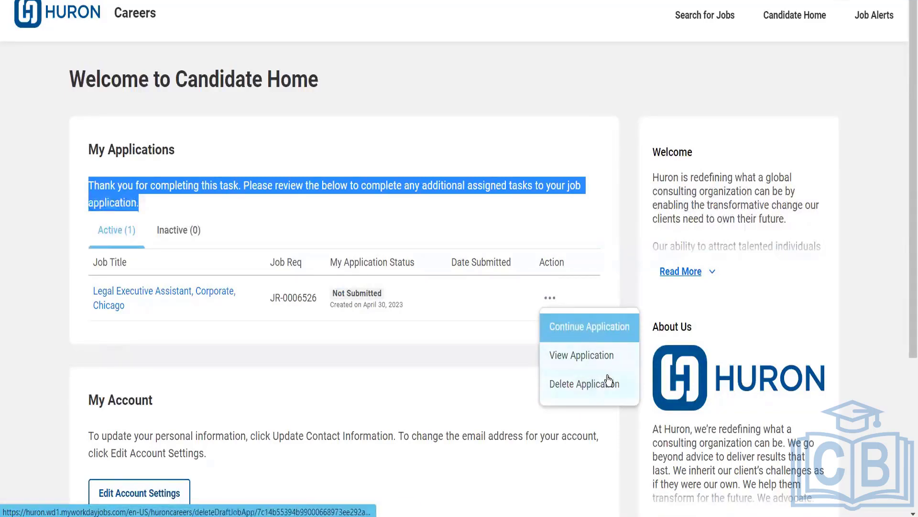
left_click(876, 220)
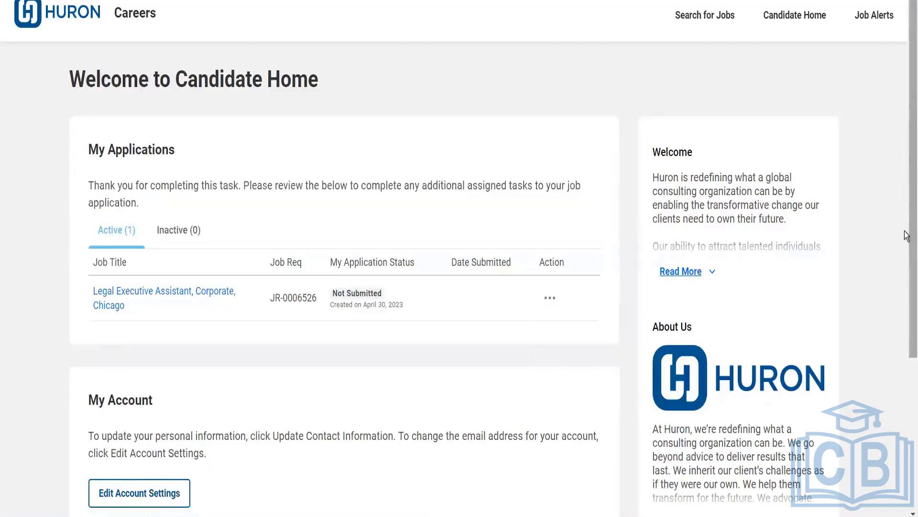
Open the account settings from My Account and review the Change Email and Delete My Information pages
left_click_drag(907, 230, 905, 345)
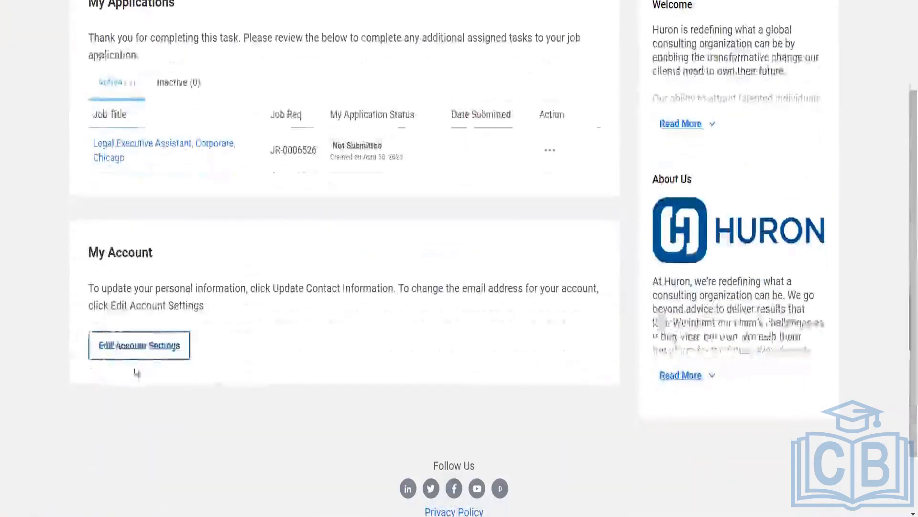
left_click(132, 354)
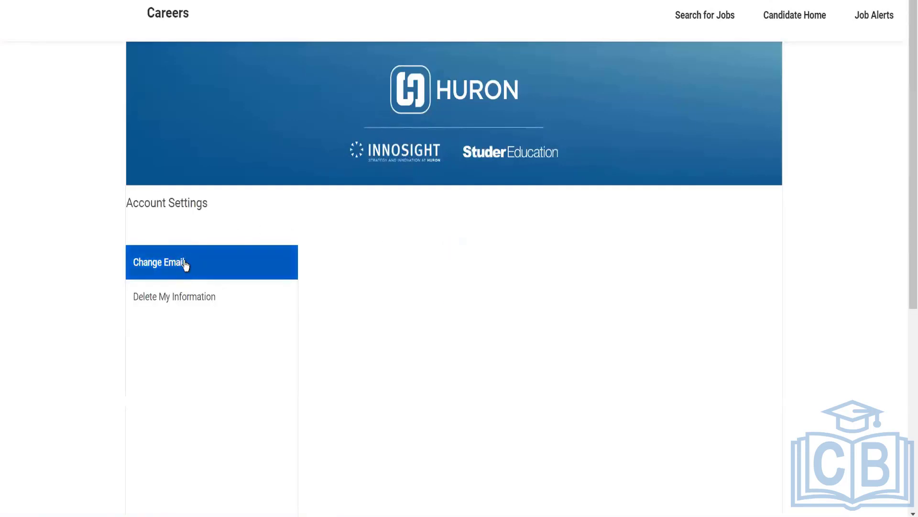
left_click(184, 264)
left_click(446, 306)
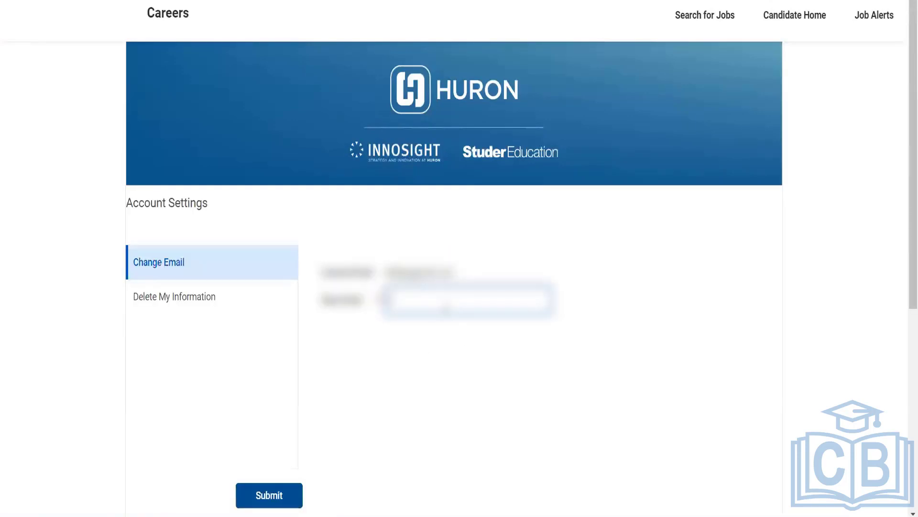
left_click(201, 297)
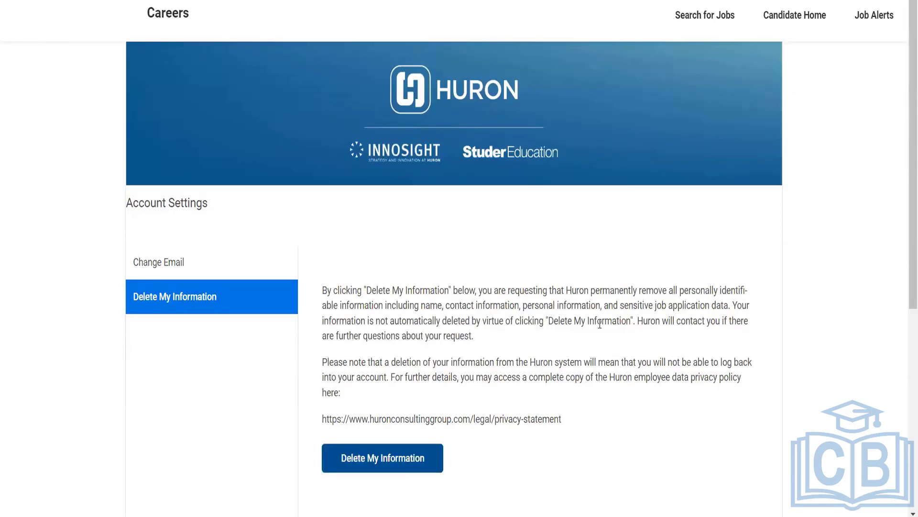
Open Job Alerts on the live Huron careers site, review the Create Job Alert form's fields and frequency options, and cancel it
left_click(867, 18)
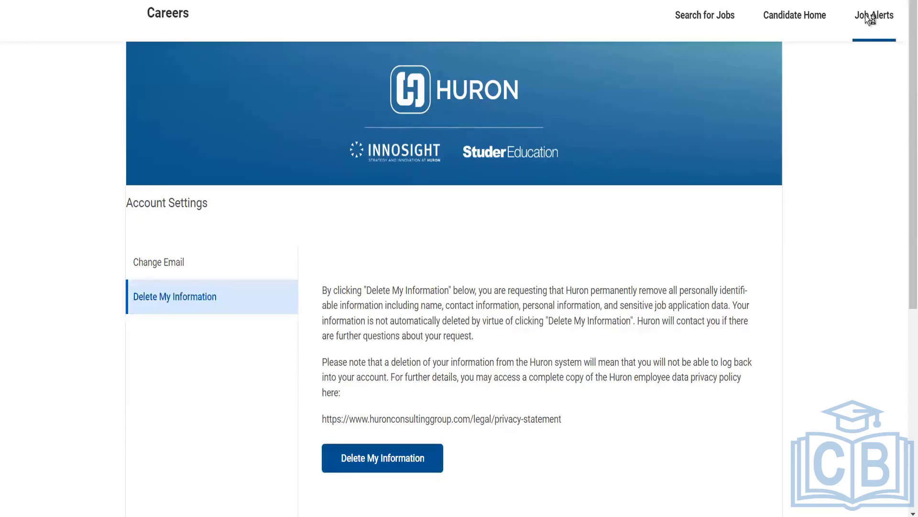
left_click(866, 17)
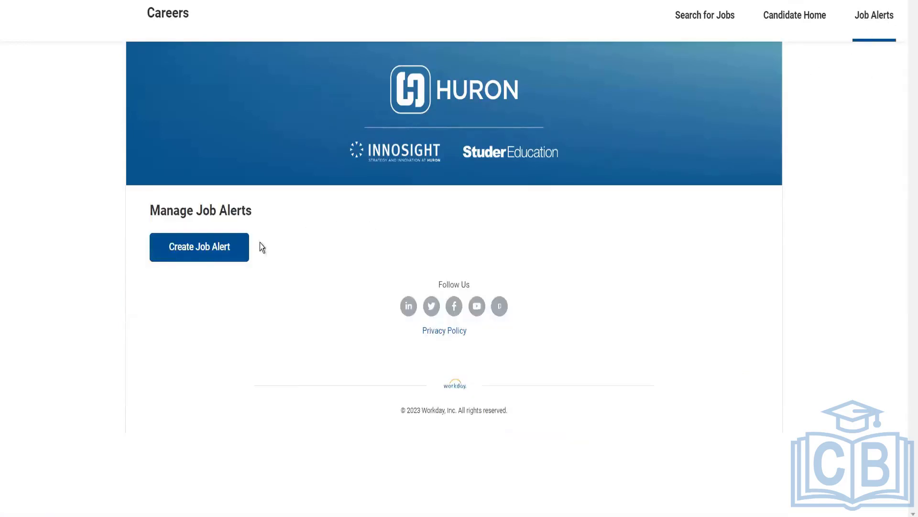
left_click(225, 250)
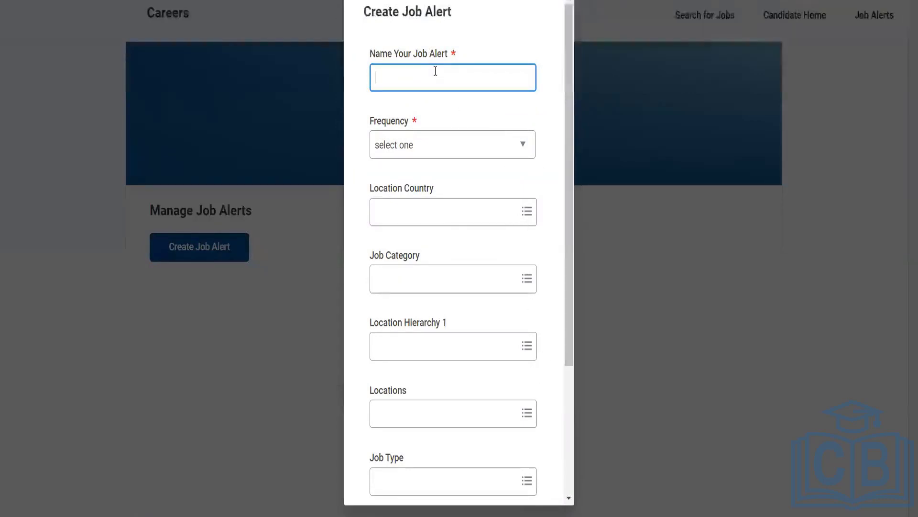
left_click(445, 145)
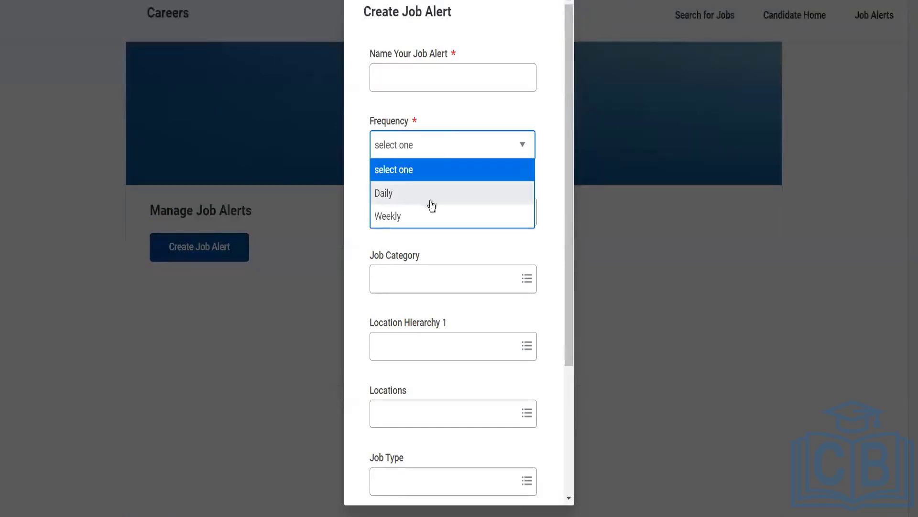
left_click(549, 186)
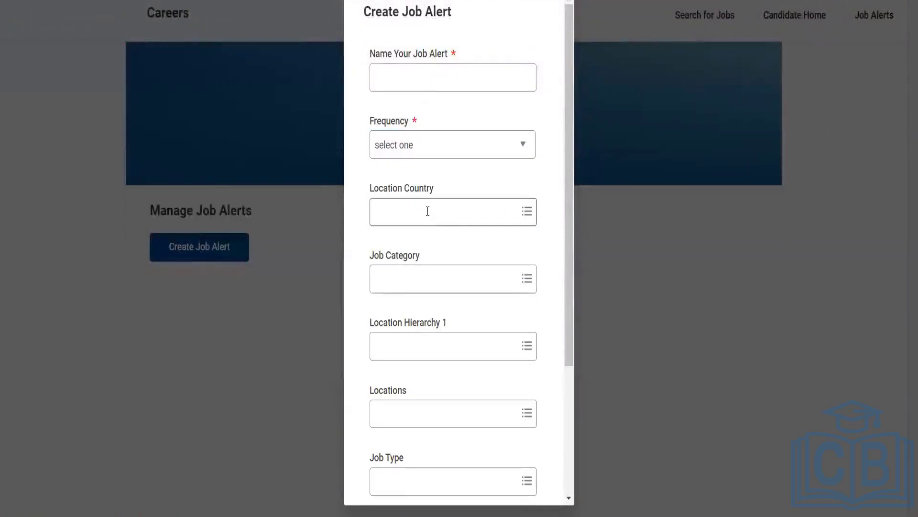
left_click(426, 211)
left_click(548, 243)
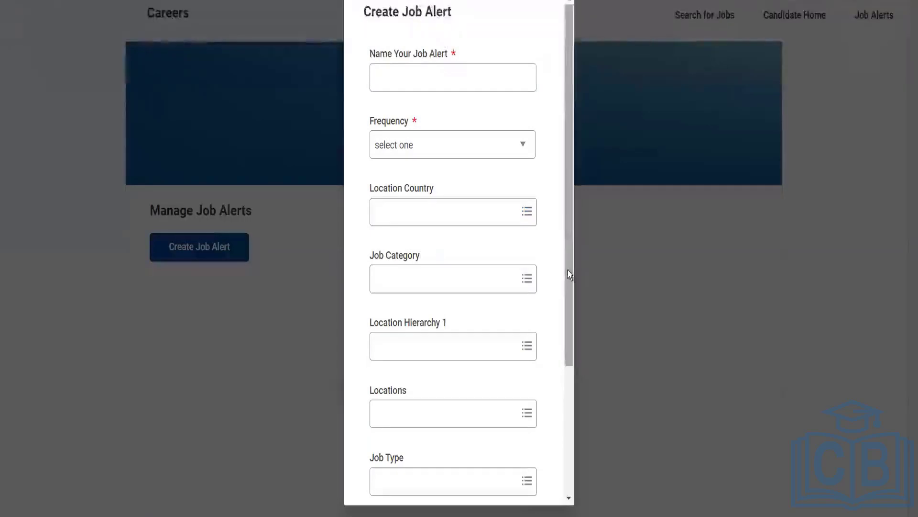
left_click_drag(567, 271, 564, 327)
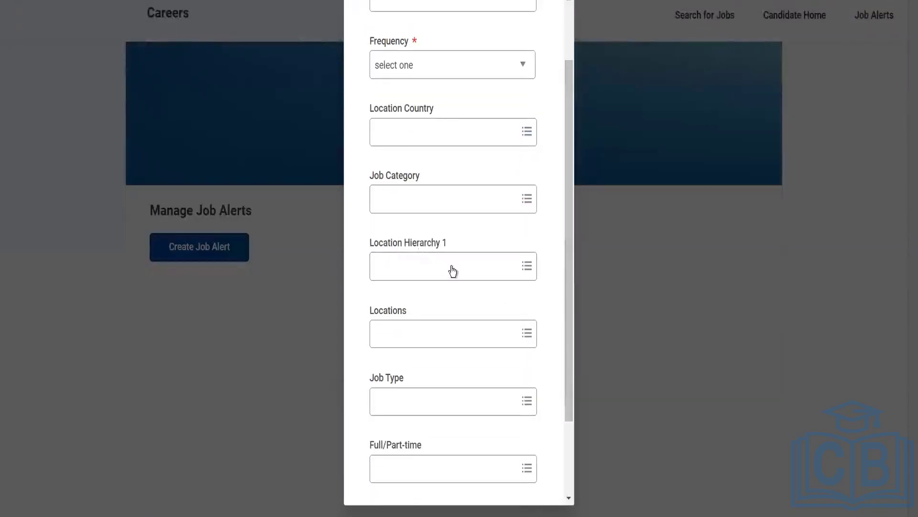
left_click_drag(570, 335, 573, 405)
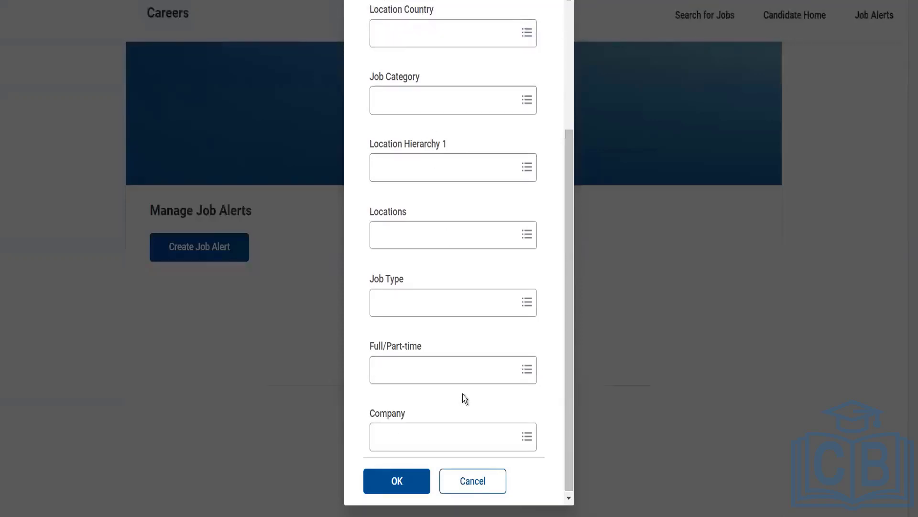
left_click(476, 479)
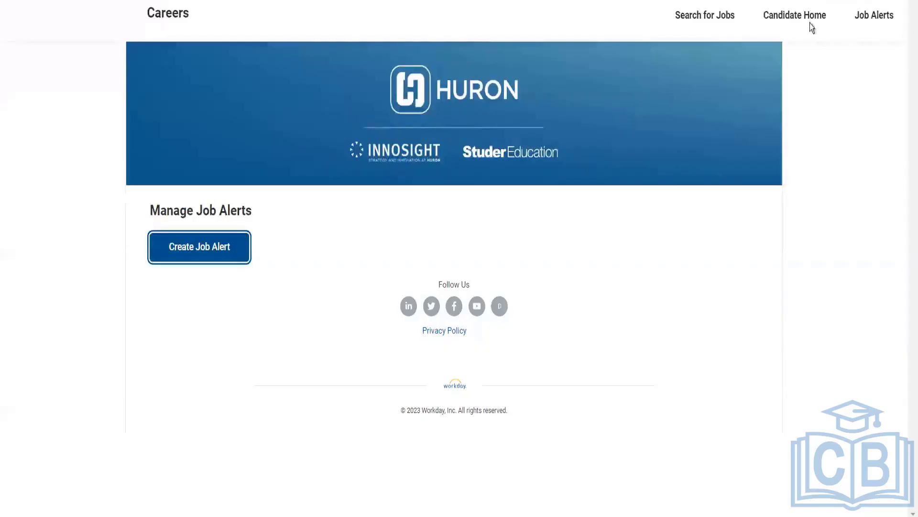
Return to the live Candidate Home, review the page, and highlight Candidate Home in its welcome heading
left_click(810, 23)
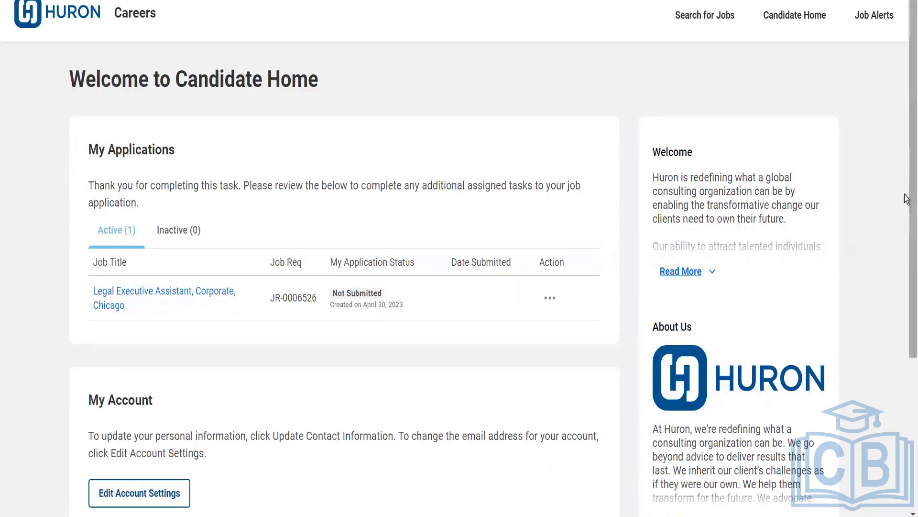
scroll(904, 201, "down", 5)
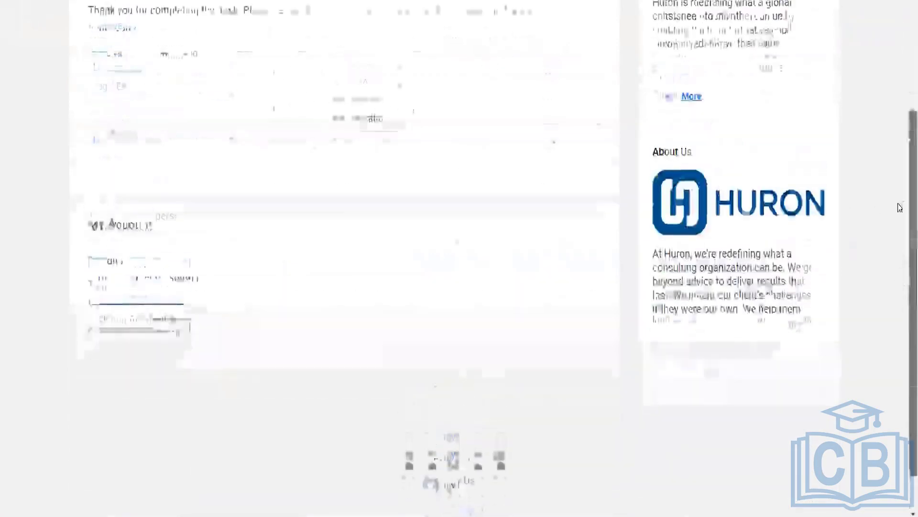
scroll(900, 207, "up", 4)
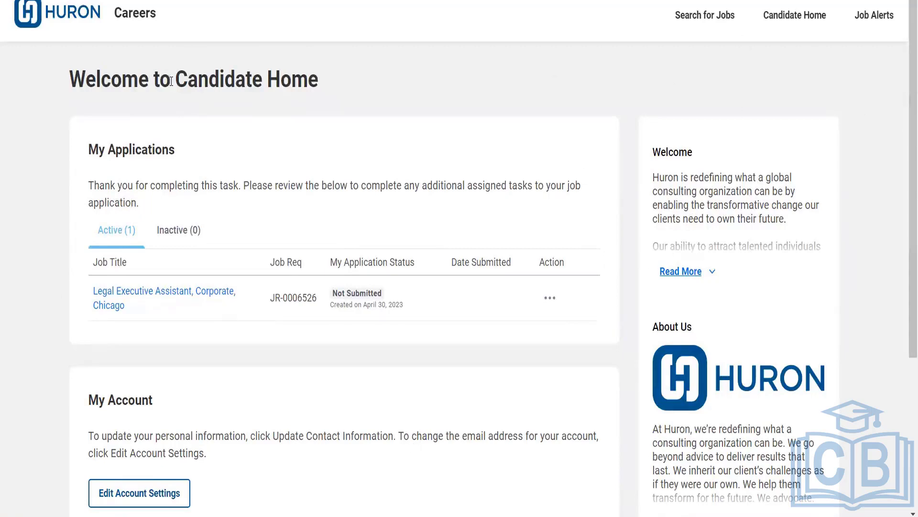
left_click_drag(181, 80, 354, 91)
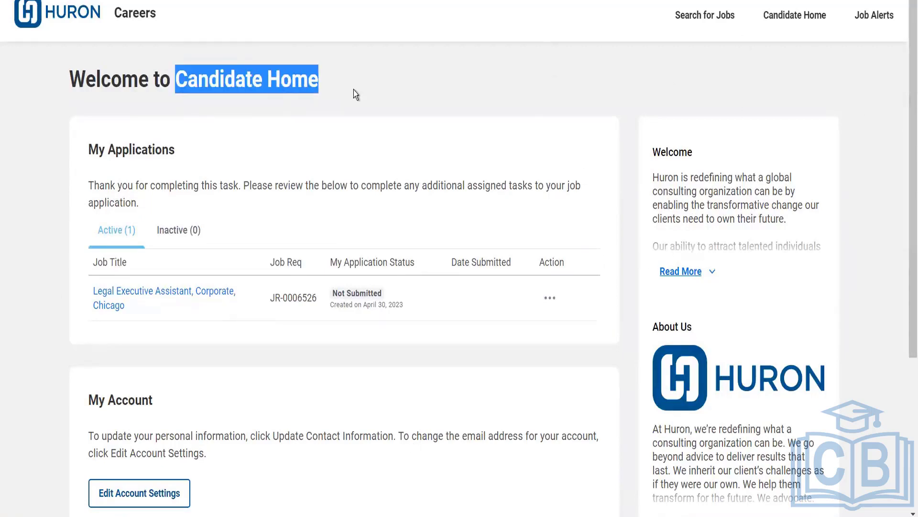
left_click(874, 138)
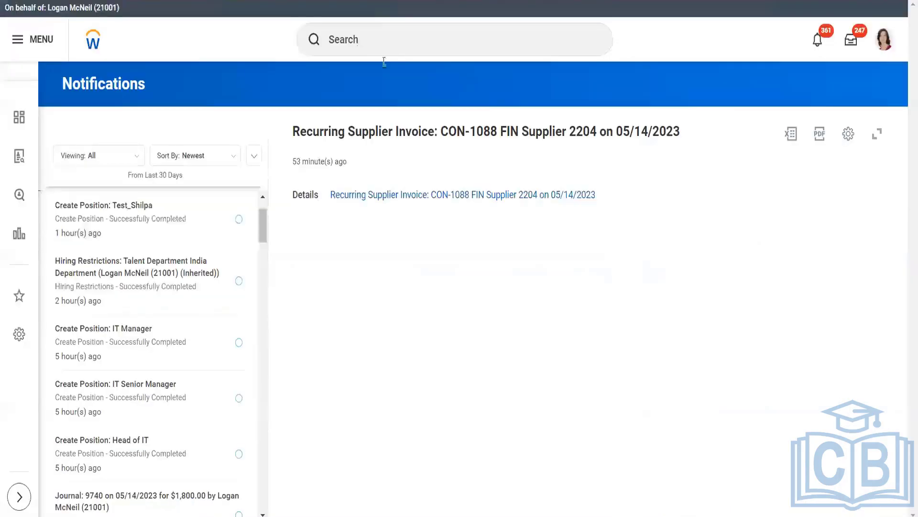
Compare the My Tasks and My Applications intro text fields in Workday with the My Applications intro text on the live Candidate Home
left_click(285, 231)
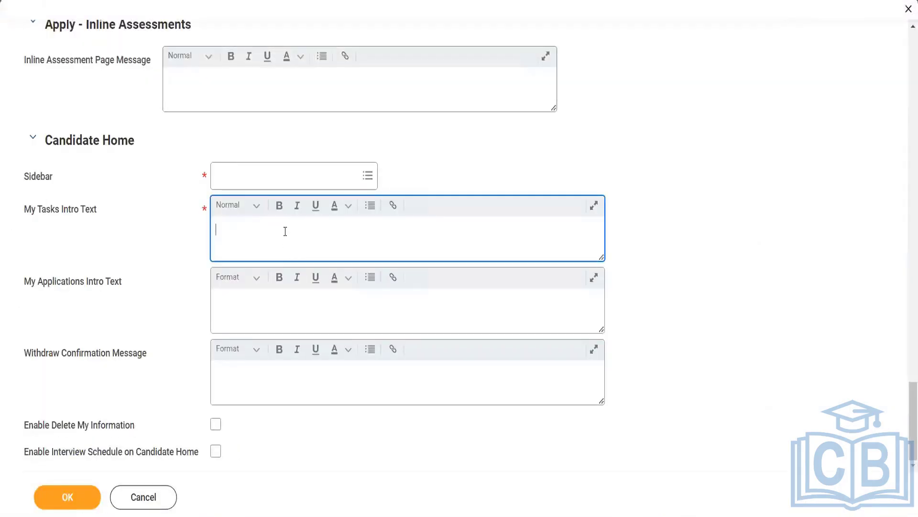
left_click(292, 311)
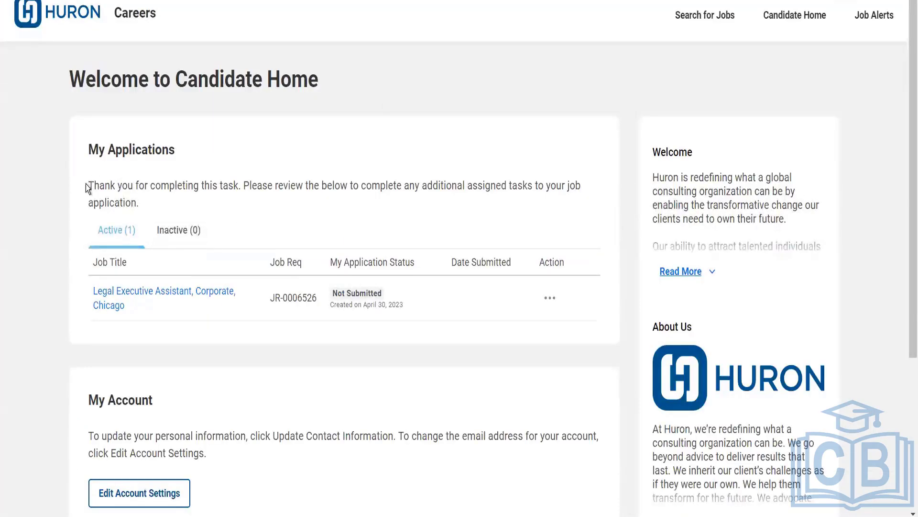
left_click_drag(86, 184, 162, 208)
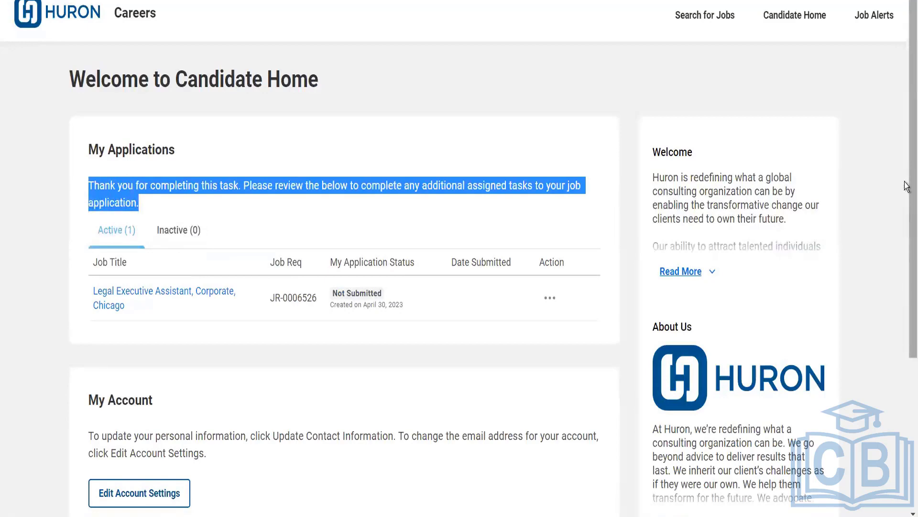
left_click_drag(907, 186, 907, 263)
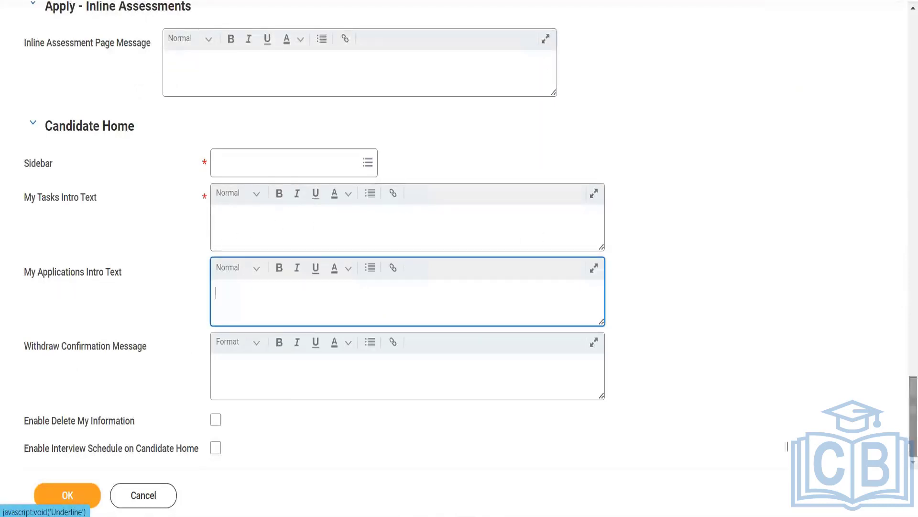
Compare the Withdraw Confirmation Message field with the actions available for the active application on the live Candidate Home
left_click(358, 377)
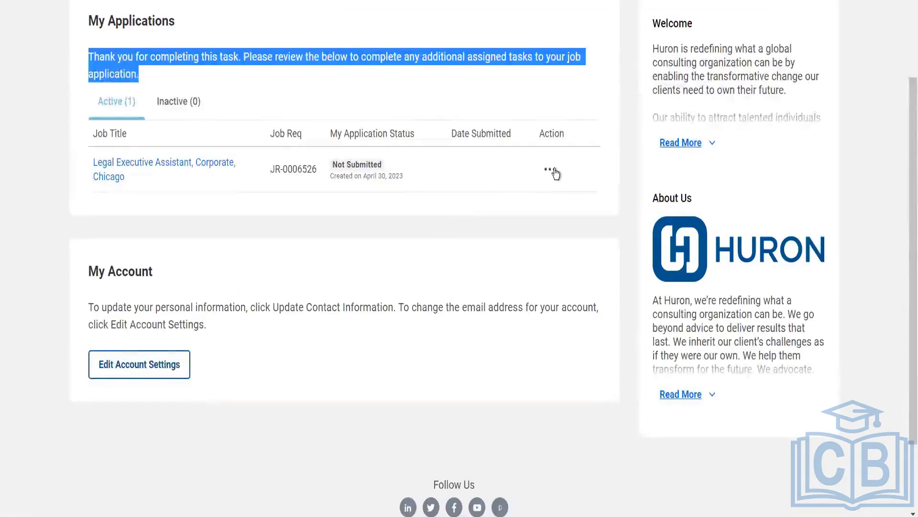
left_click(550, 170)
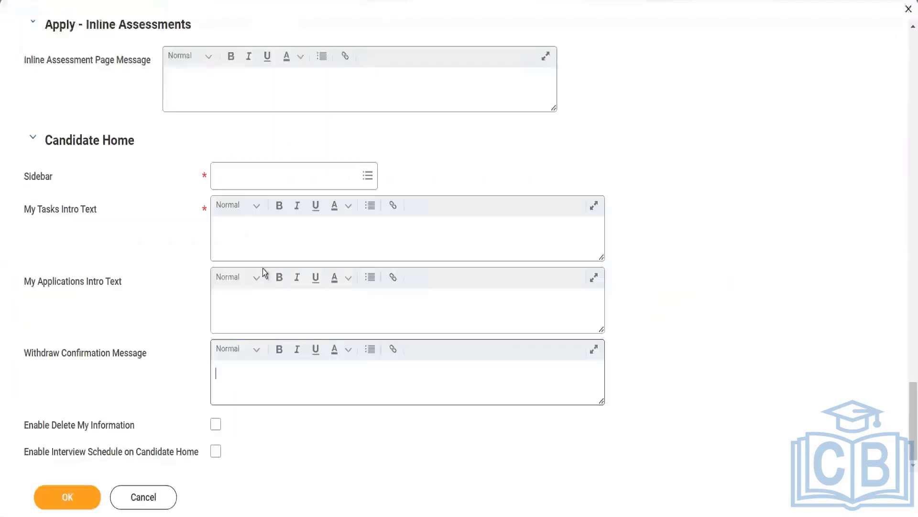
left_click(258, 375)
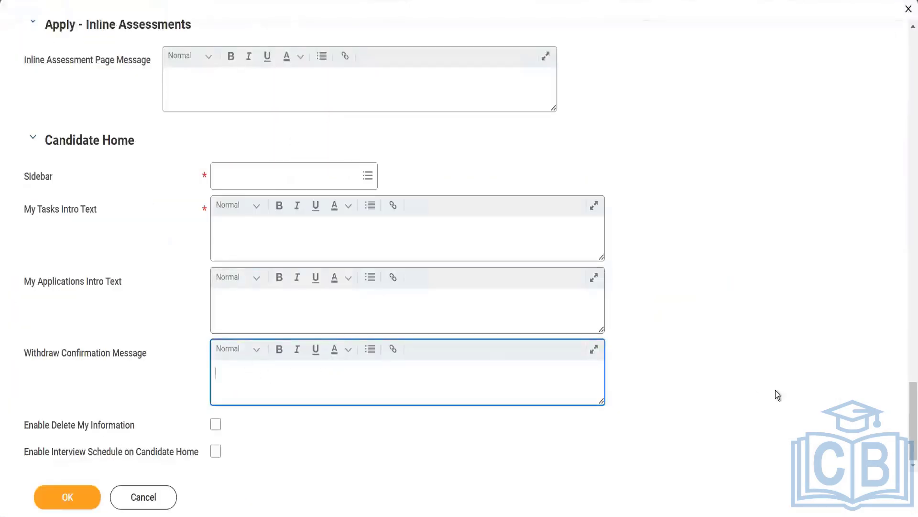
Turn on Enable Interview Schedule on Candidate Home and review the live Candidate Home page for comparison
left_click(215, 452)
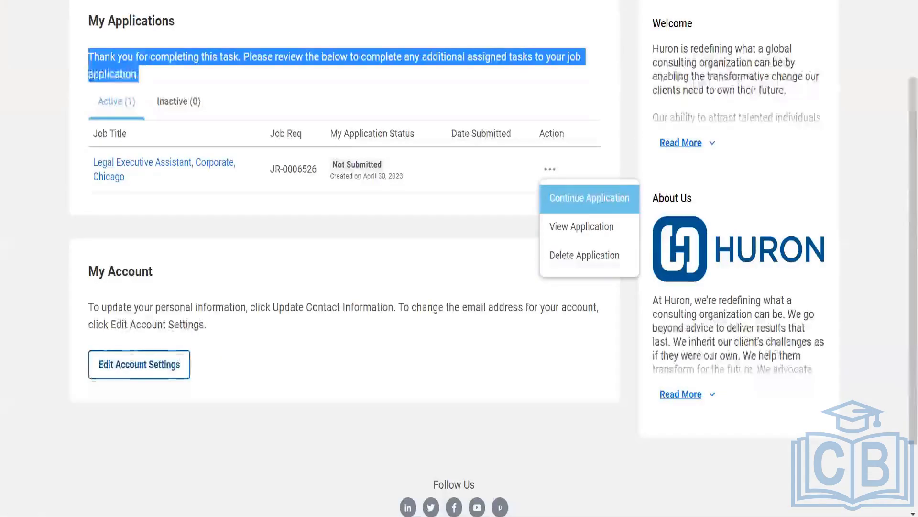
left_click(848, 217)
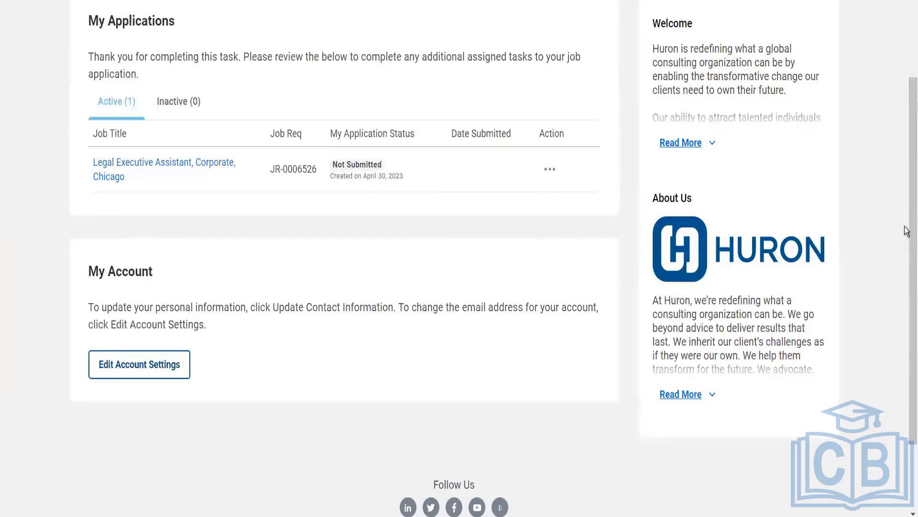
scroll(906, 255, "up", 3)
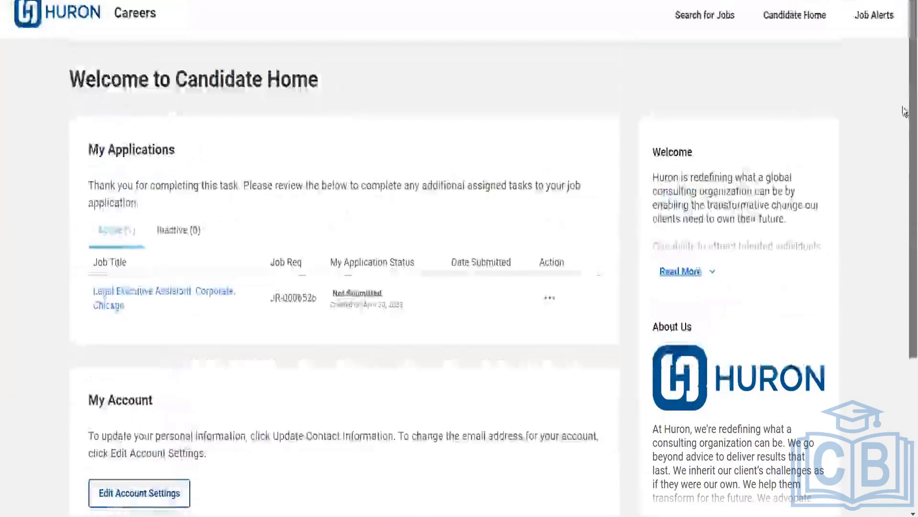
scroll(905, 379, "down", 5)
scroll(906, 379, "up", 5)
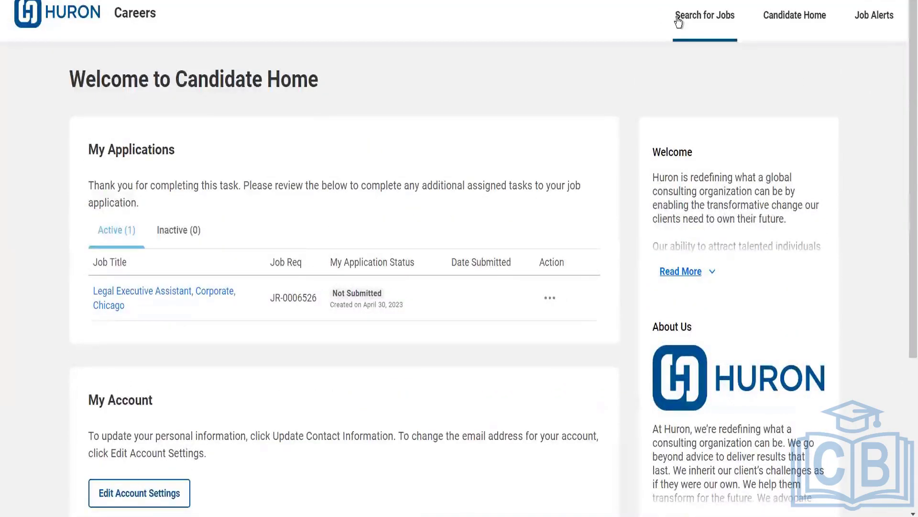
left_click(869, 21)
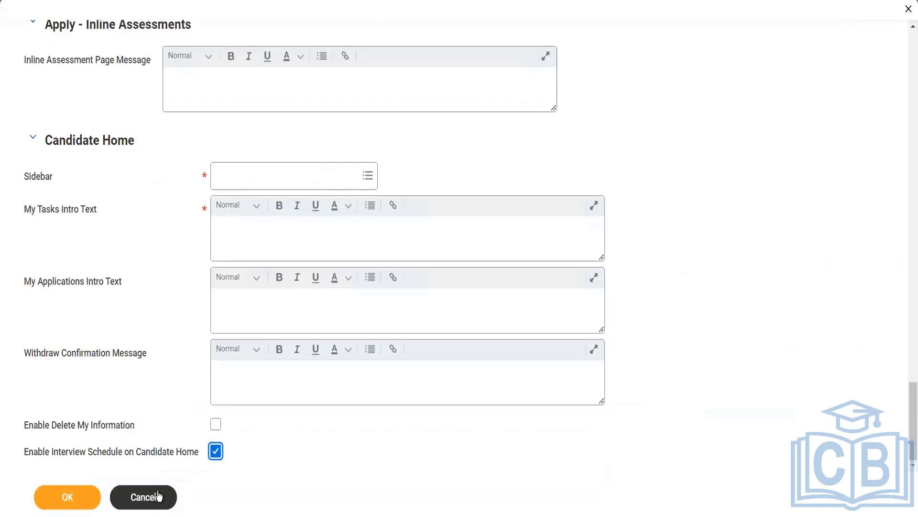
Cancel the external career site setup and discard the changes made on the page
left_click(158, 498)
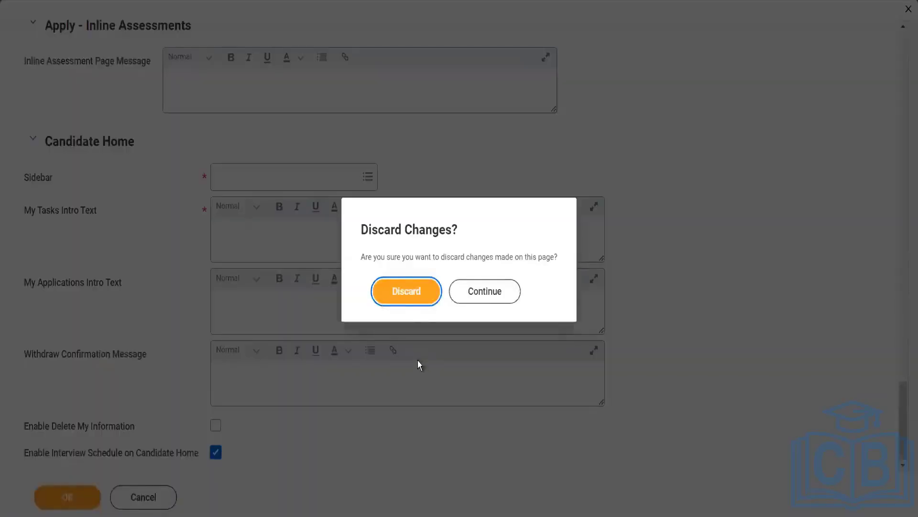
left_click(411, 291)
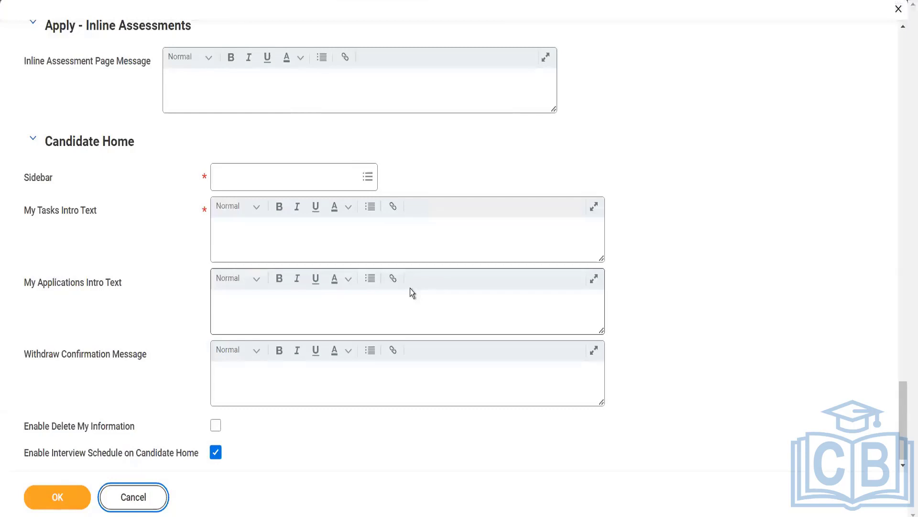
left_click(147, 502)
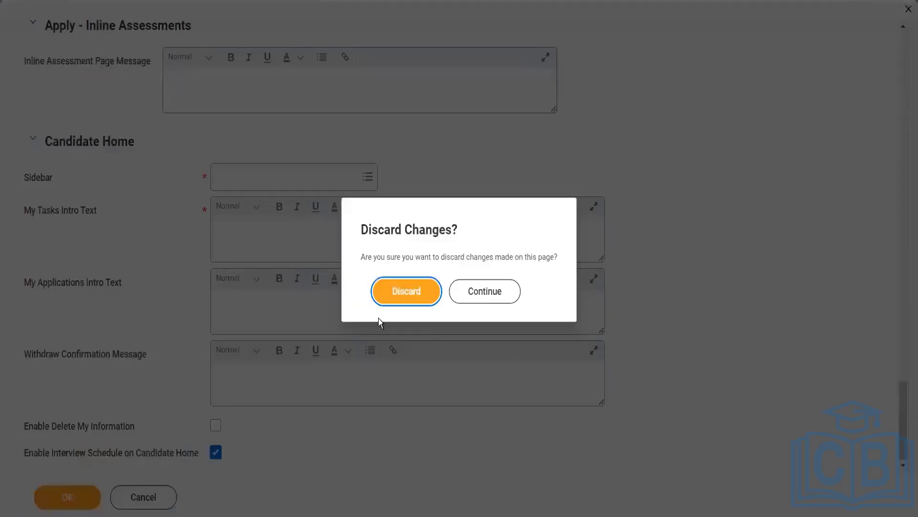
left_click(399, 288)
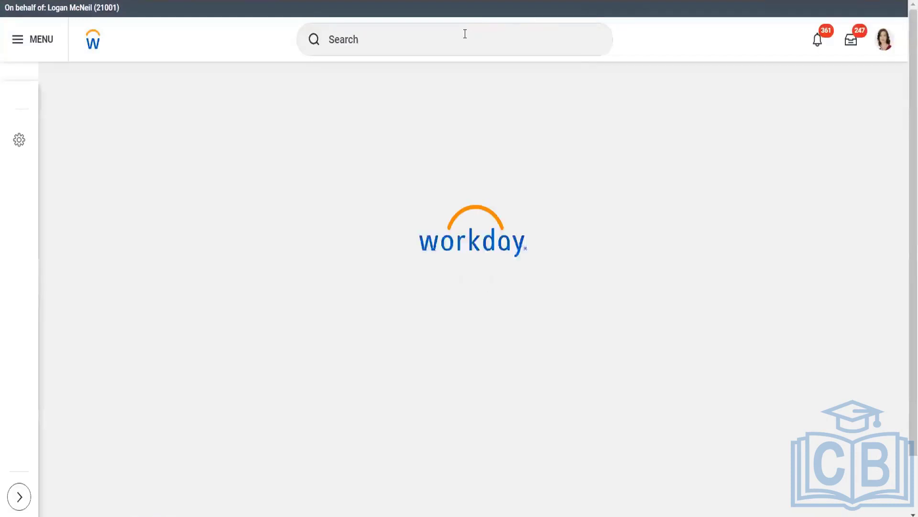
Search Workday for "pre -hire" and open the Pre-Hire Contact Information report
left_click(465, 33)
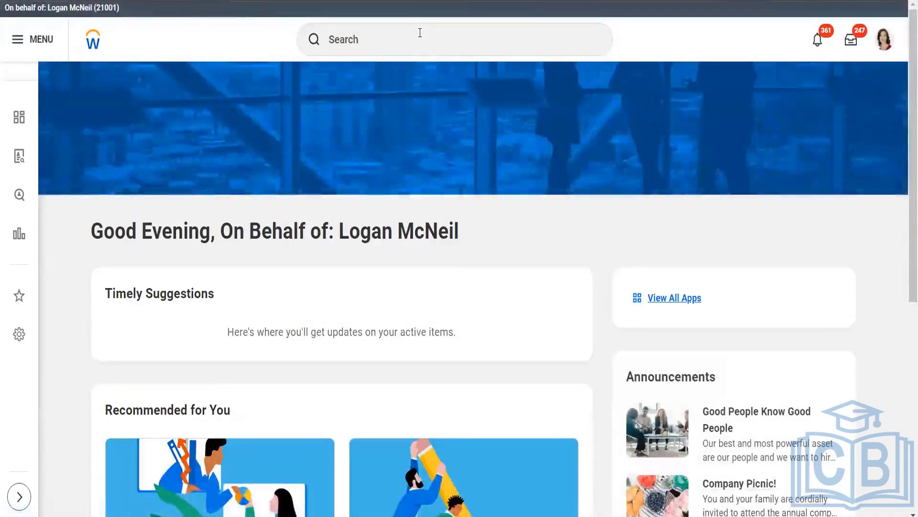
left_click(390, 38)
type("pre")
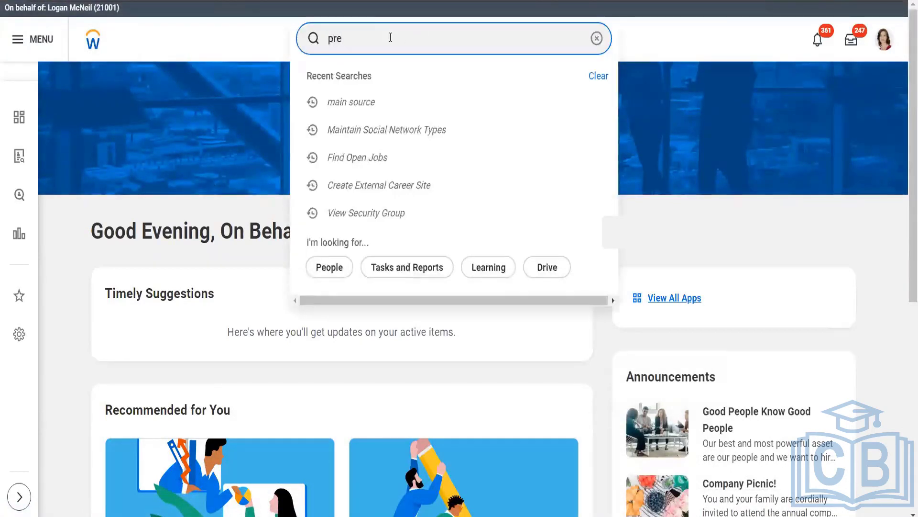
type(" -hire")
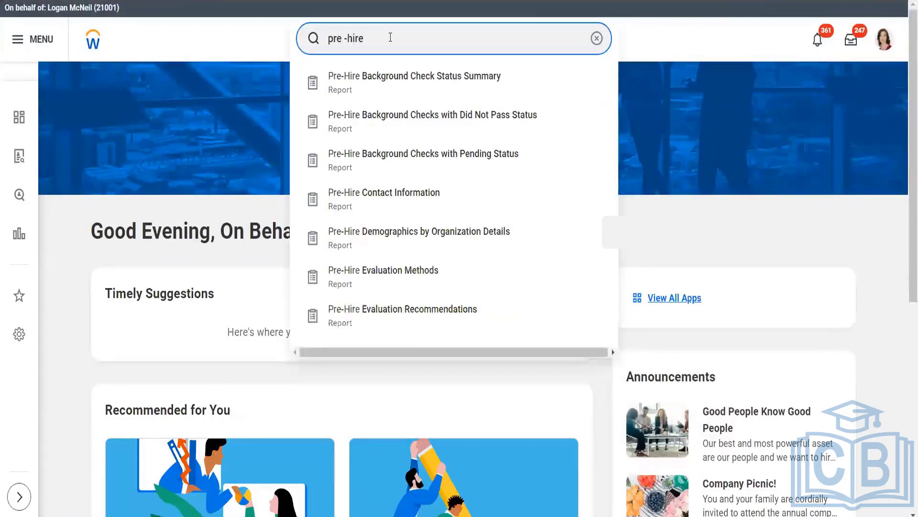
left_click(401, 201)
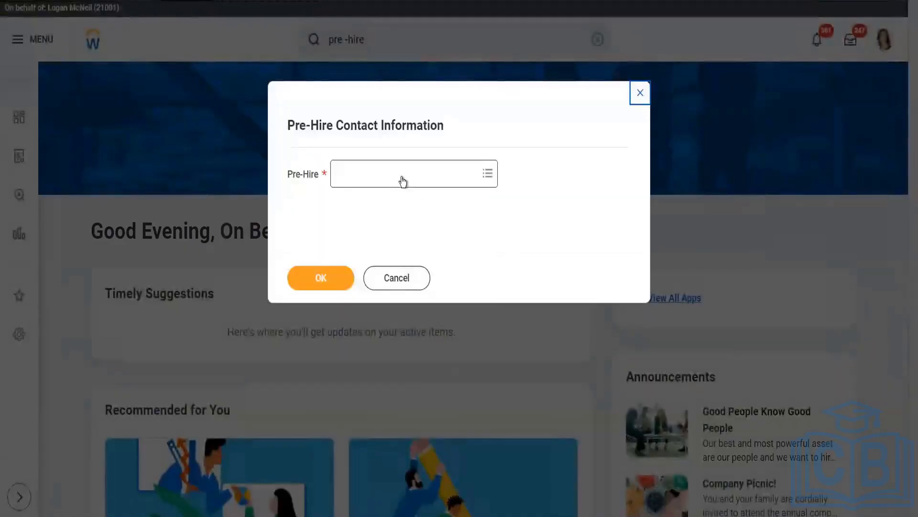
Search the Pre-Hire field for "na", select the second matching pre-hire, and run the contact information report
left_click(402, 177)
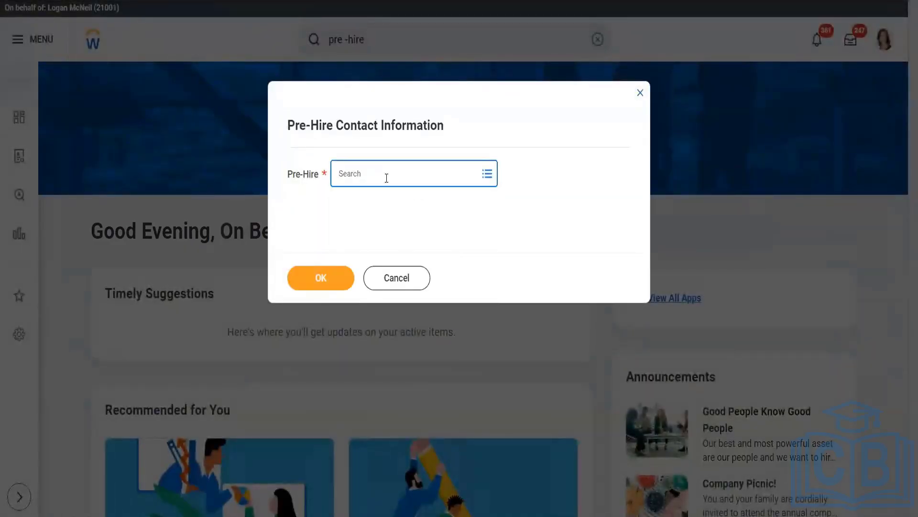
key("Return")
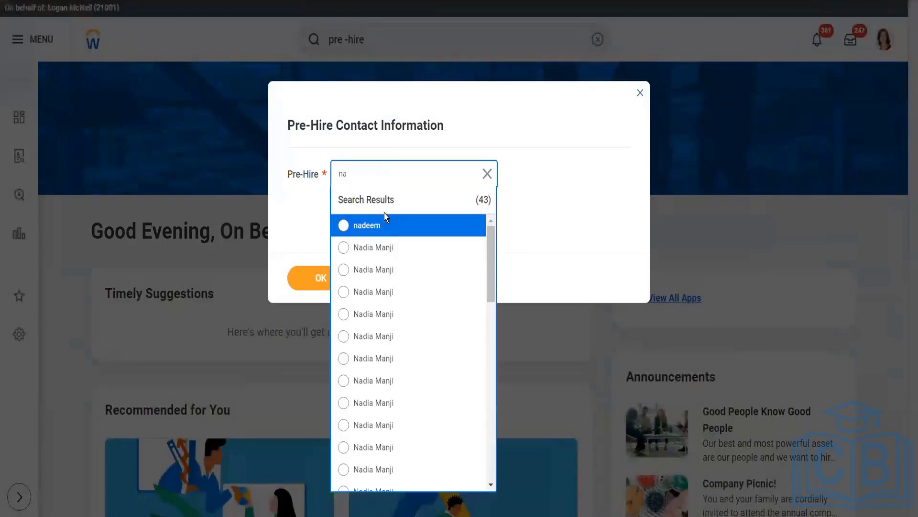
left_click(389, 248)
left_click(312, 279)
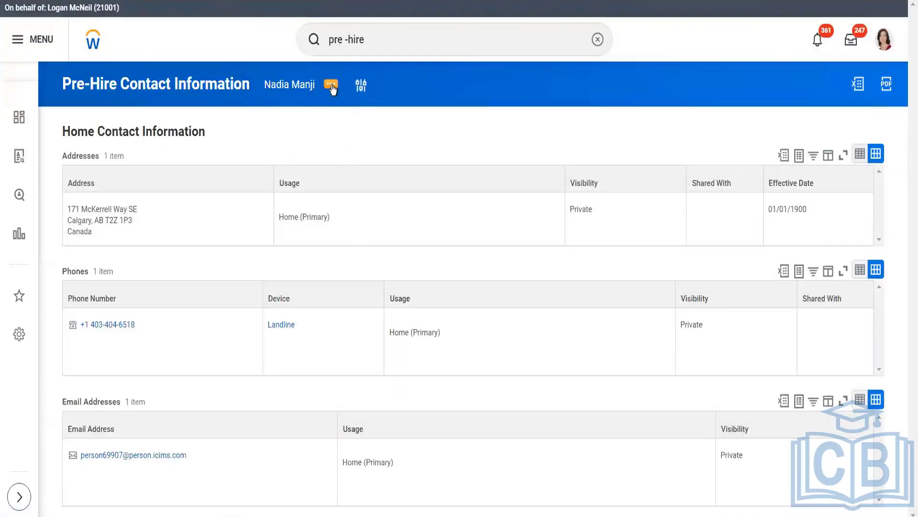
Review the pre-hire's related actions and the Edit Pre-Hire Profile fields down to Consider for Positions, leaving without saving
left_click(332, 86)
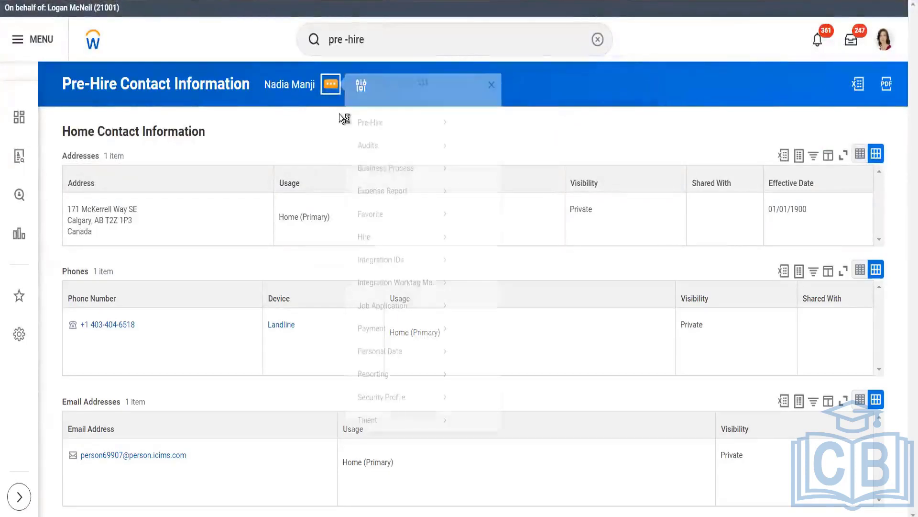
mouse_move(386, 138)
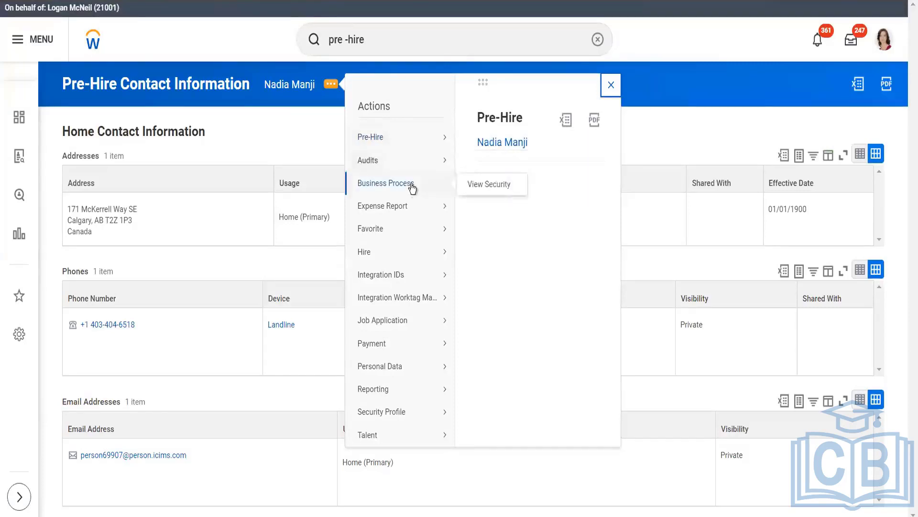
mouse_move(412, 206)
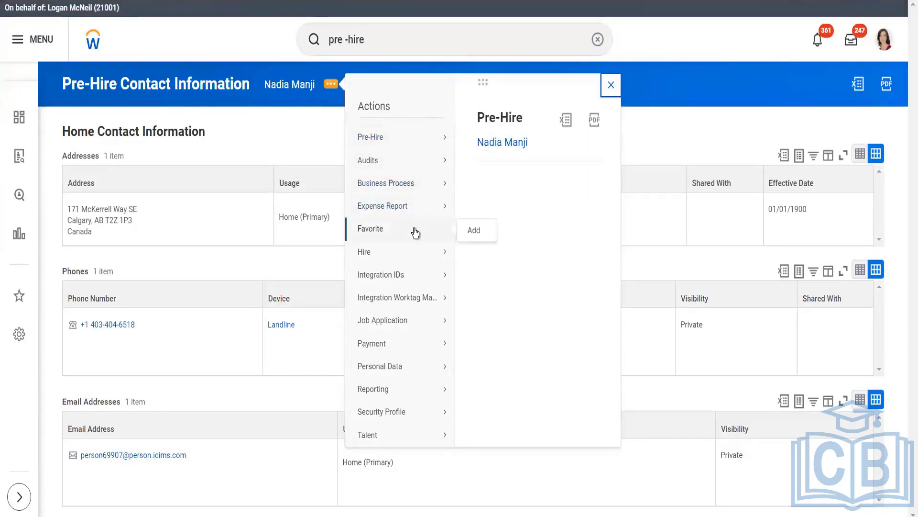
mouse_move(415, 261)
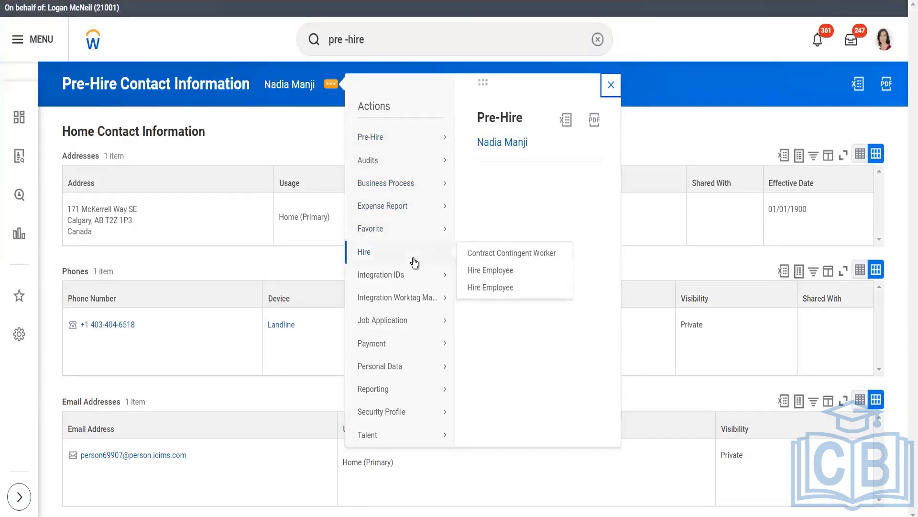
mouse_move(412, 321)
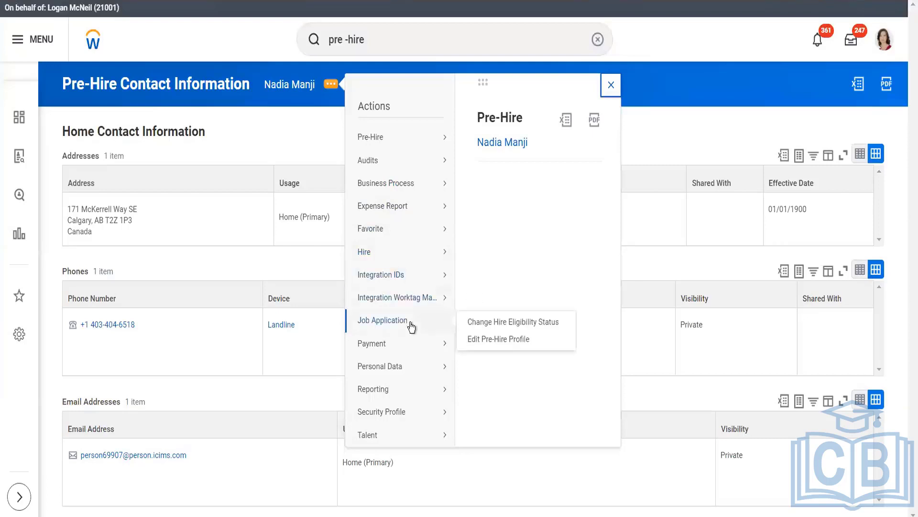
left_click(486, 339)
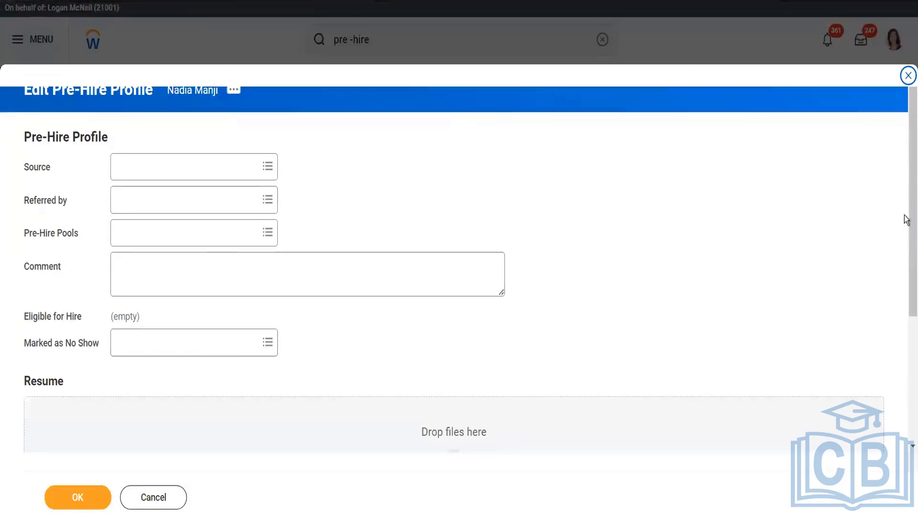
scroll(907, 347, "down", 4)
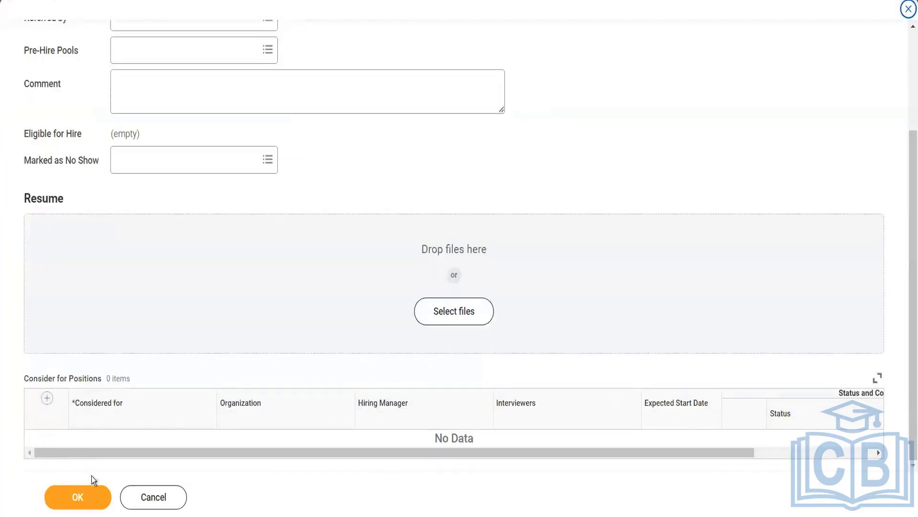
left_click(162, 506)
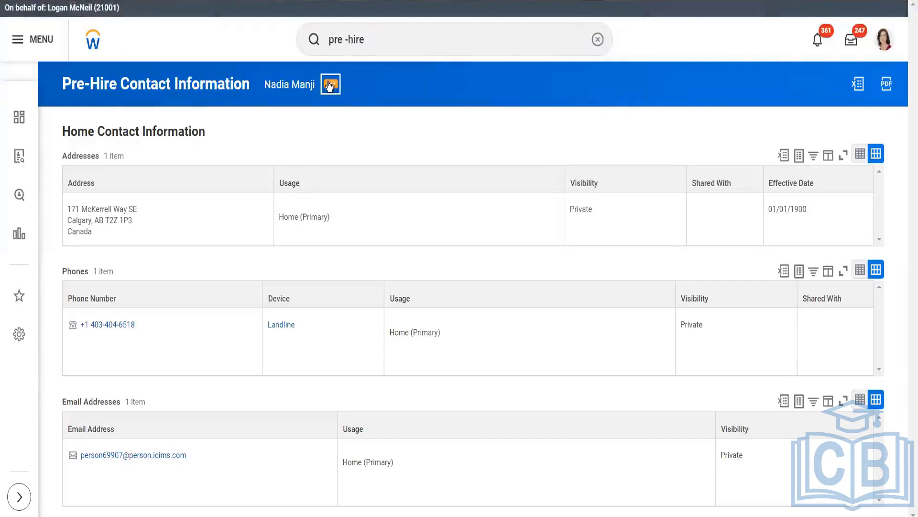
Review the pre-hire's Personal Data, Talent and Job Application actions and the Eligible for Hire options in Change Hire Eligibility Status, then cancel
left_click(329, 85)
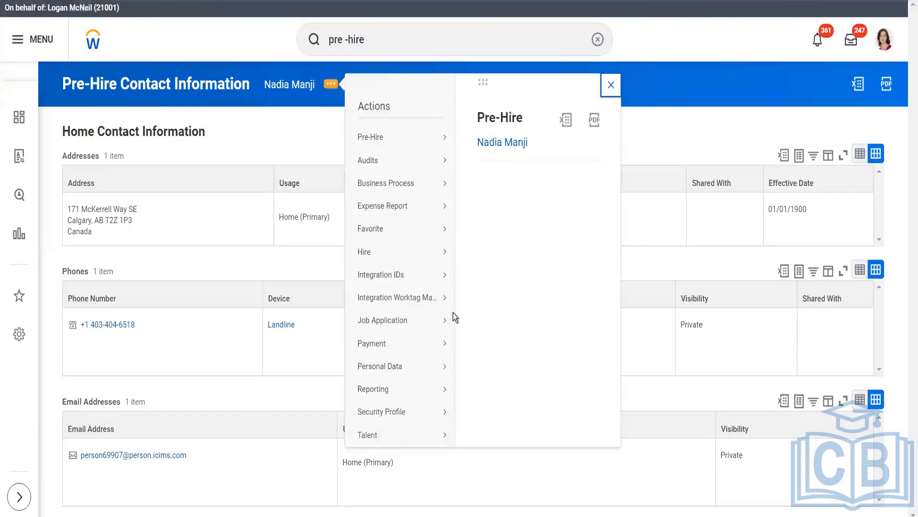
mouse_move(395, 368)
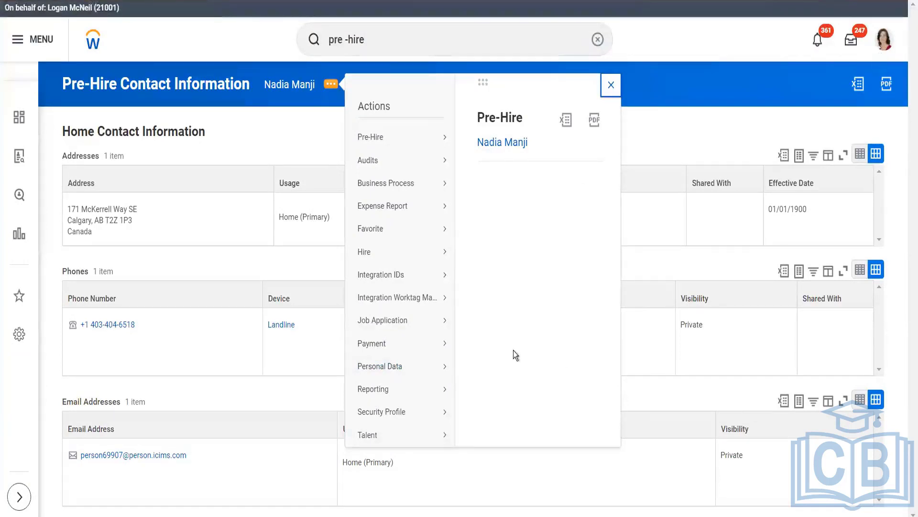
mouse_move(424, 322)
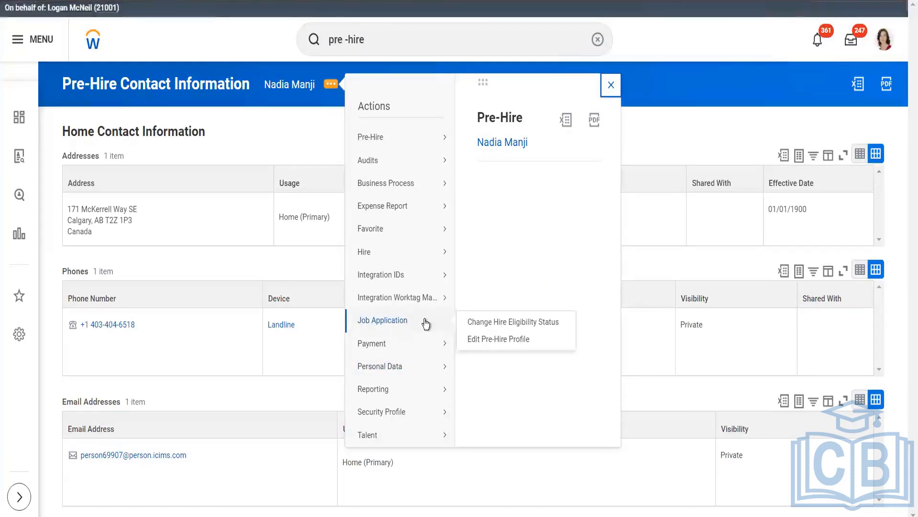
mouse_move(425, 369)
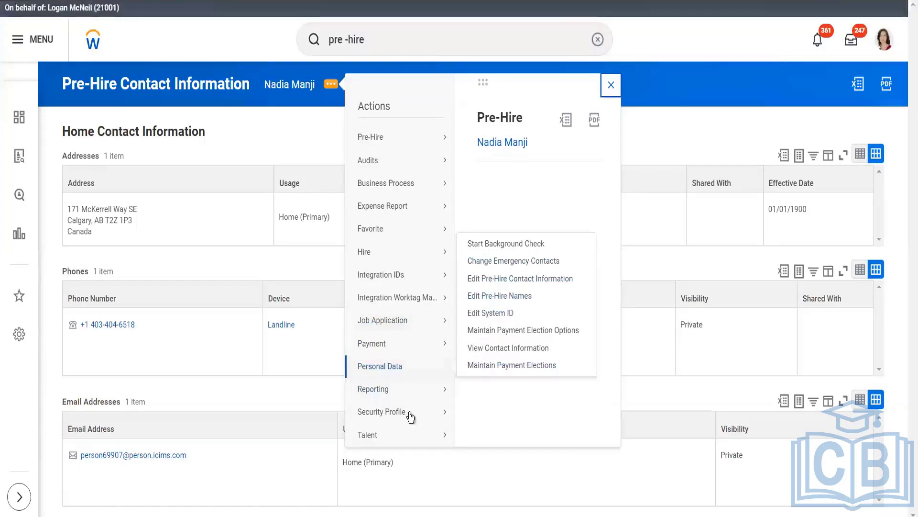
mouse_move(404, 438)
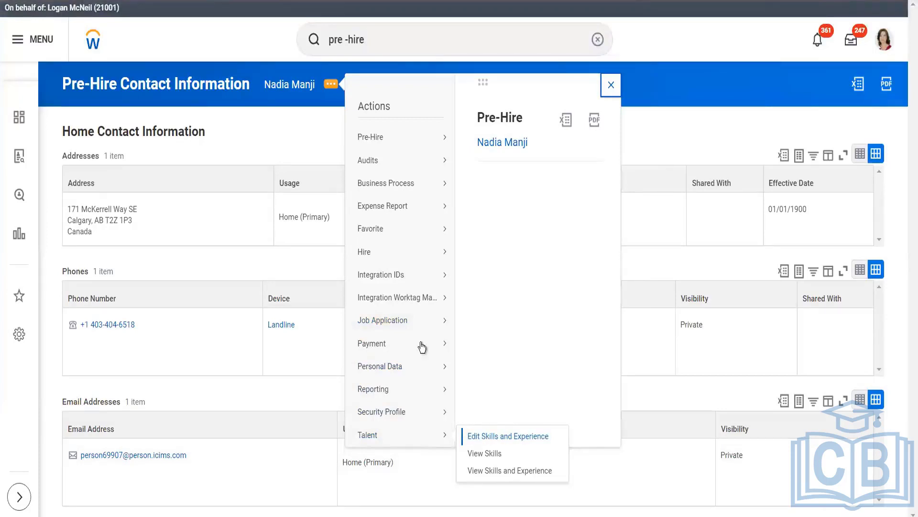
mouse_move(418, 279)
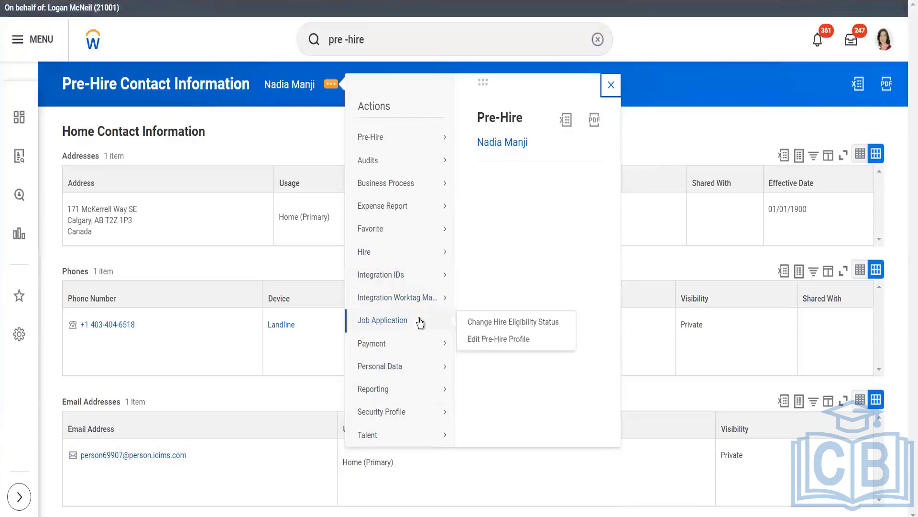
left_click(488, 322)
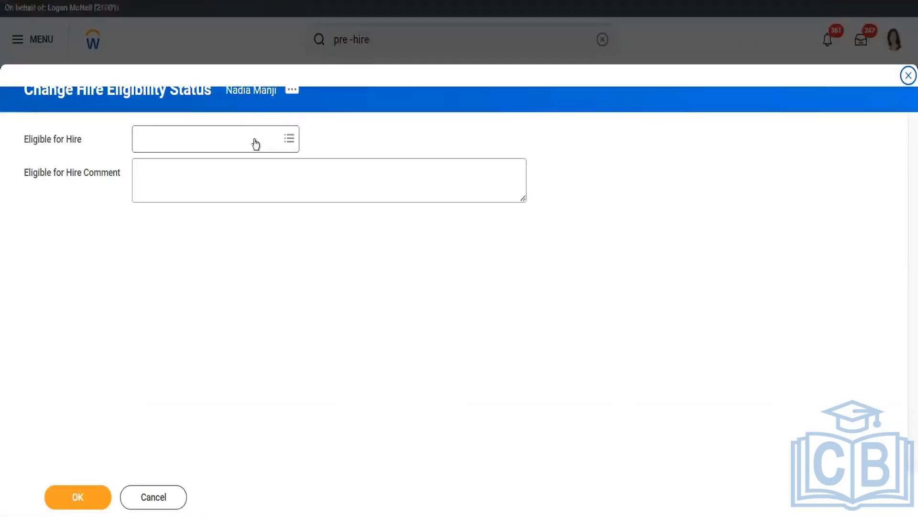
left_click(257, 140)
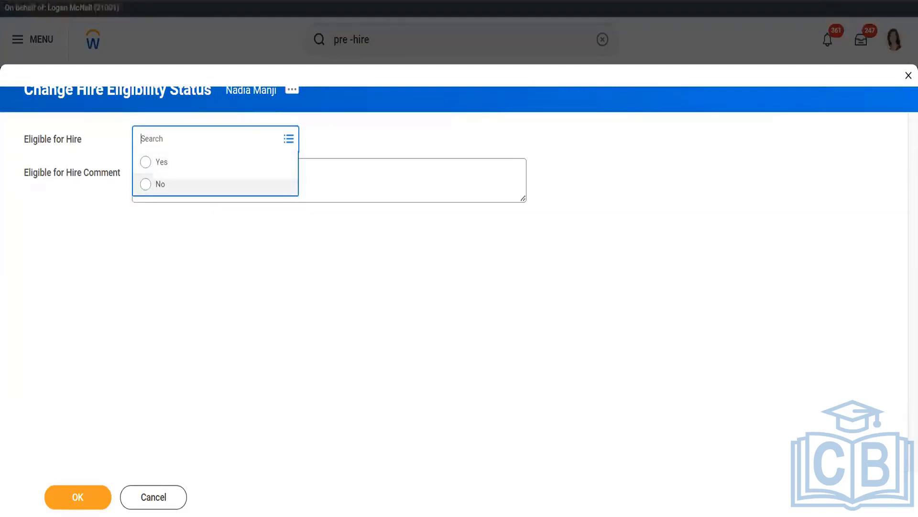
left_click(167, 498)
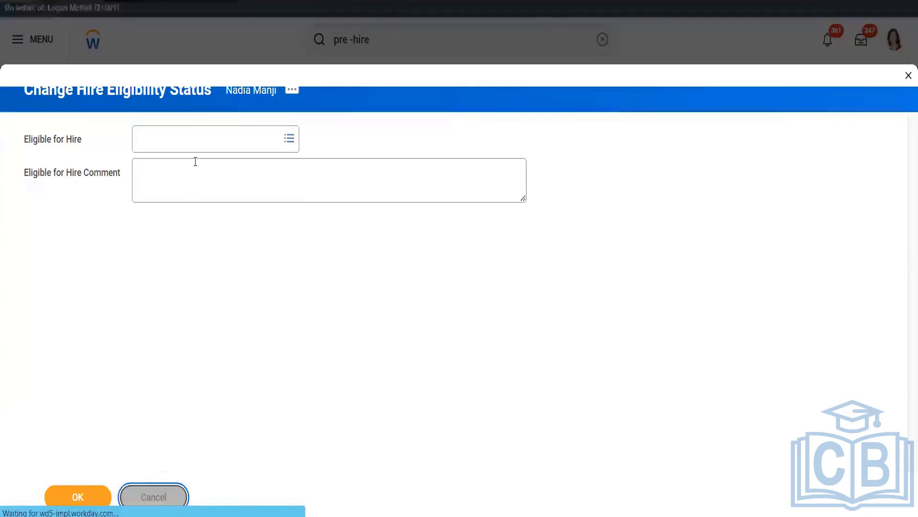